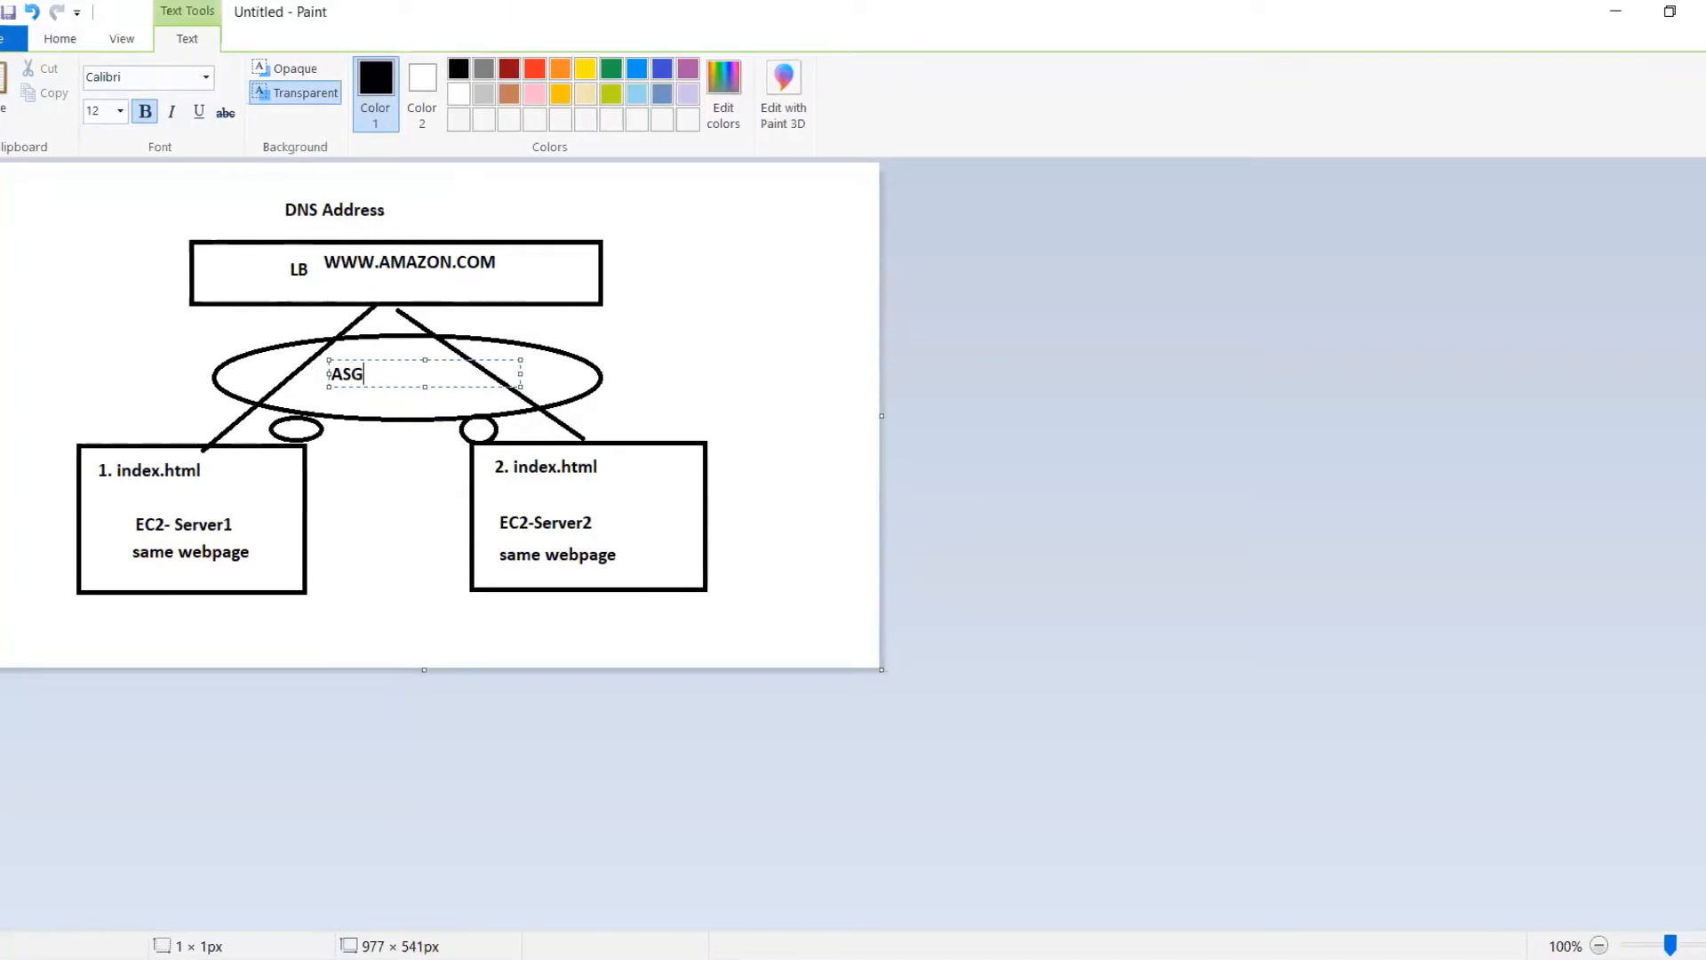
Finish the ASG text label inside the large ellipse between the load balancer and the servers
{"action": "left_click", "coordinate": [373, 469]}
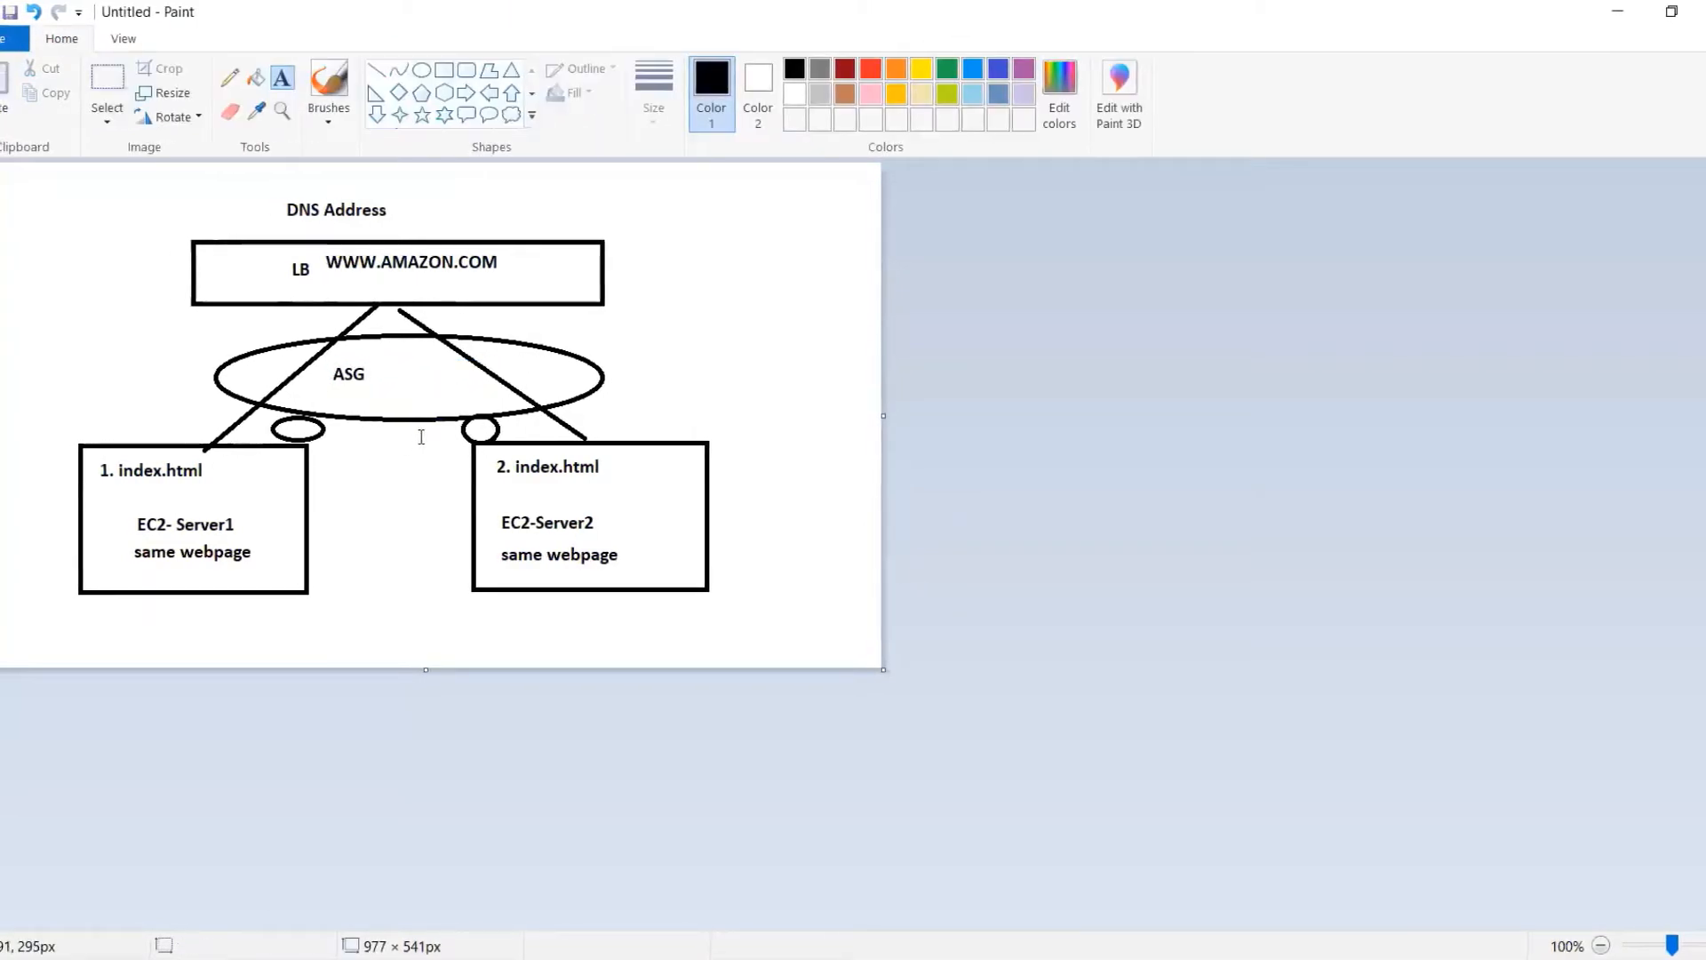
{"action": "left_click", "coordinate": [381, 380]}
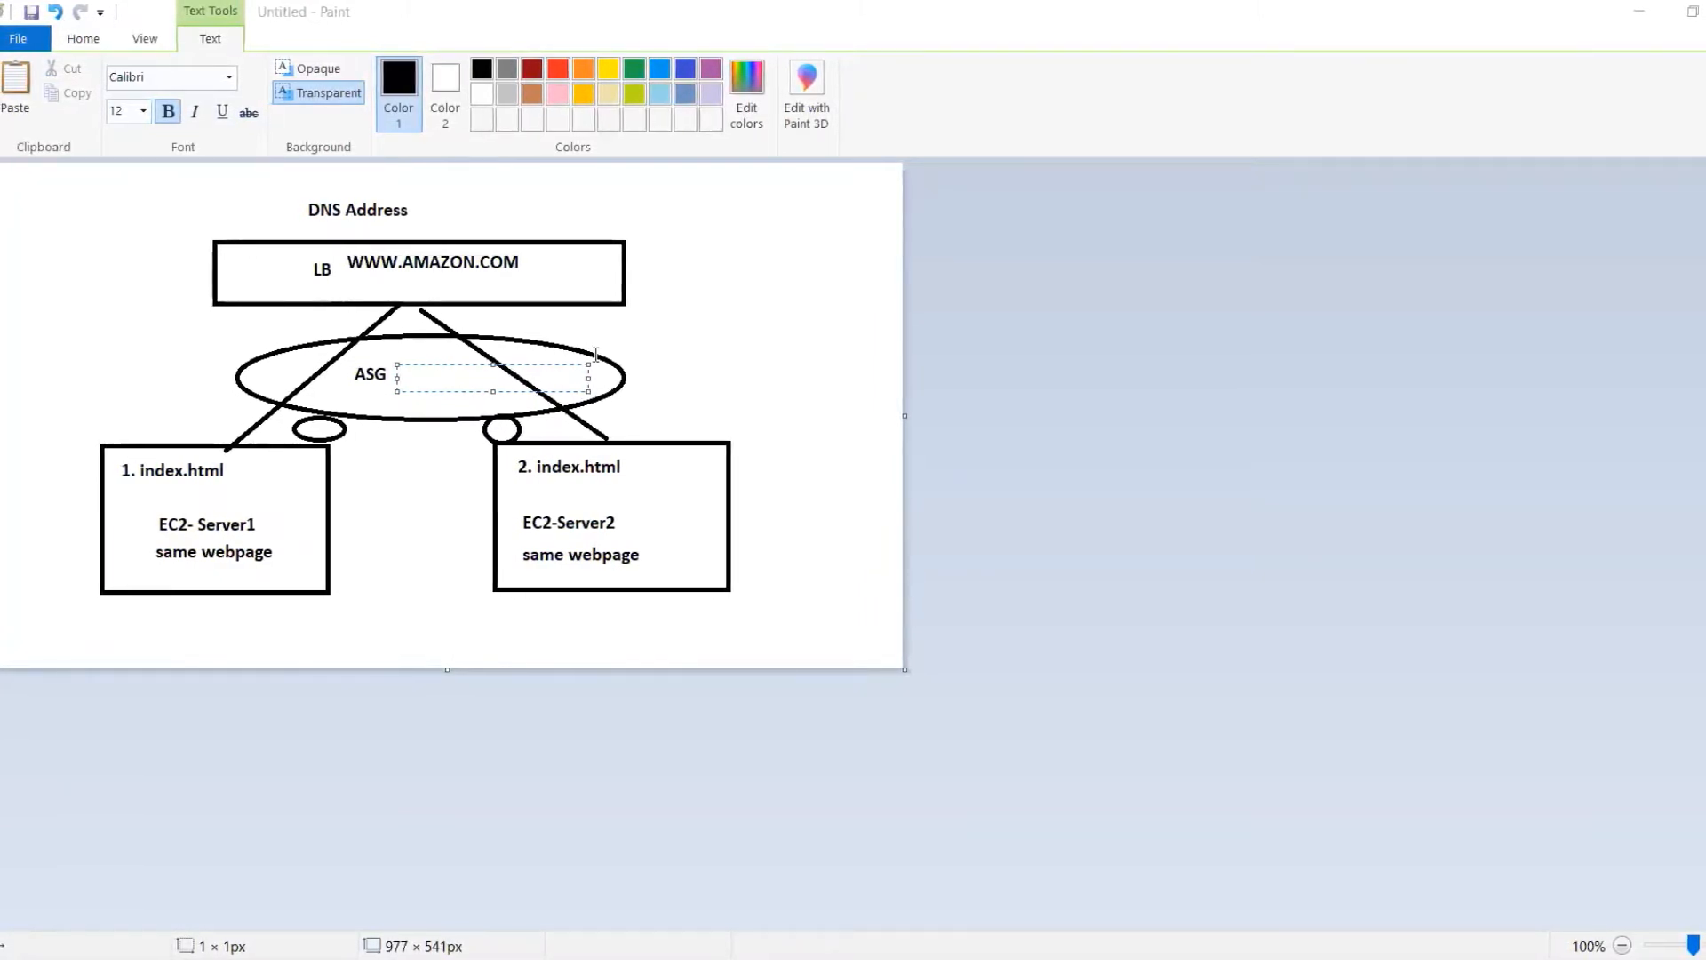
Switch to Notepad++ and read the Auto Scaling notes on the load balancer, the launch configuration and the group name in Step2
{"action": "key", "text": "alt+Tab"}
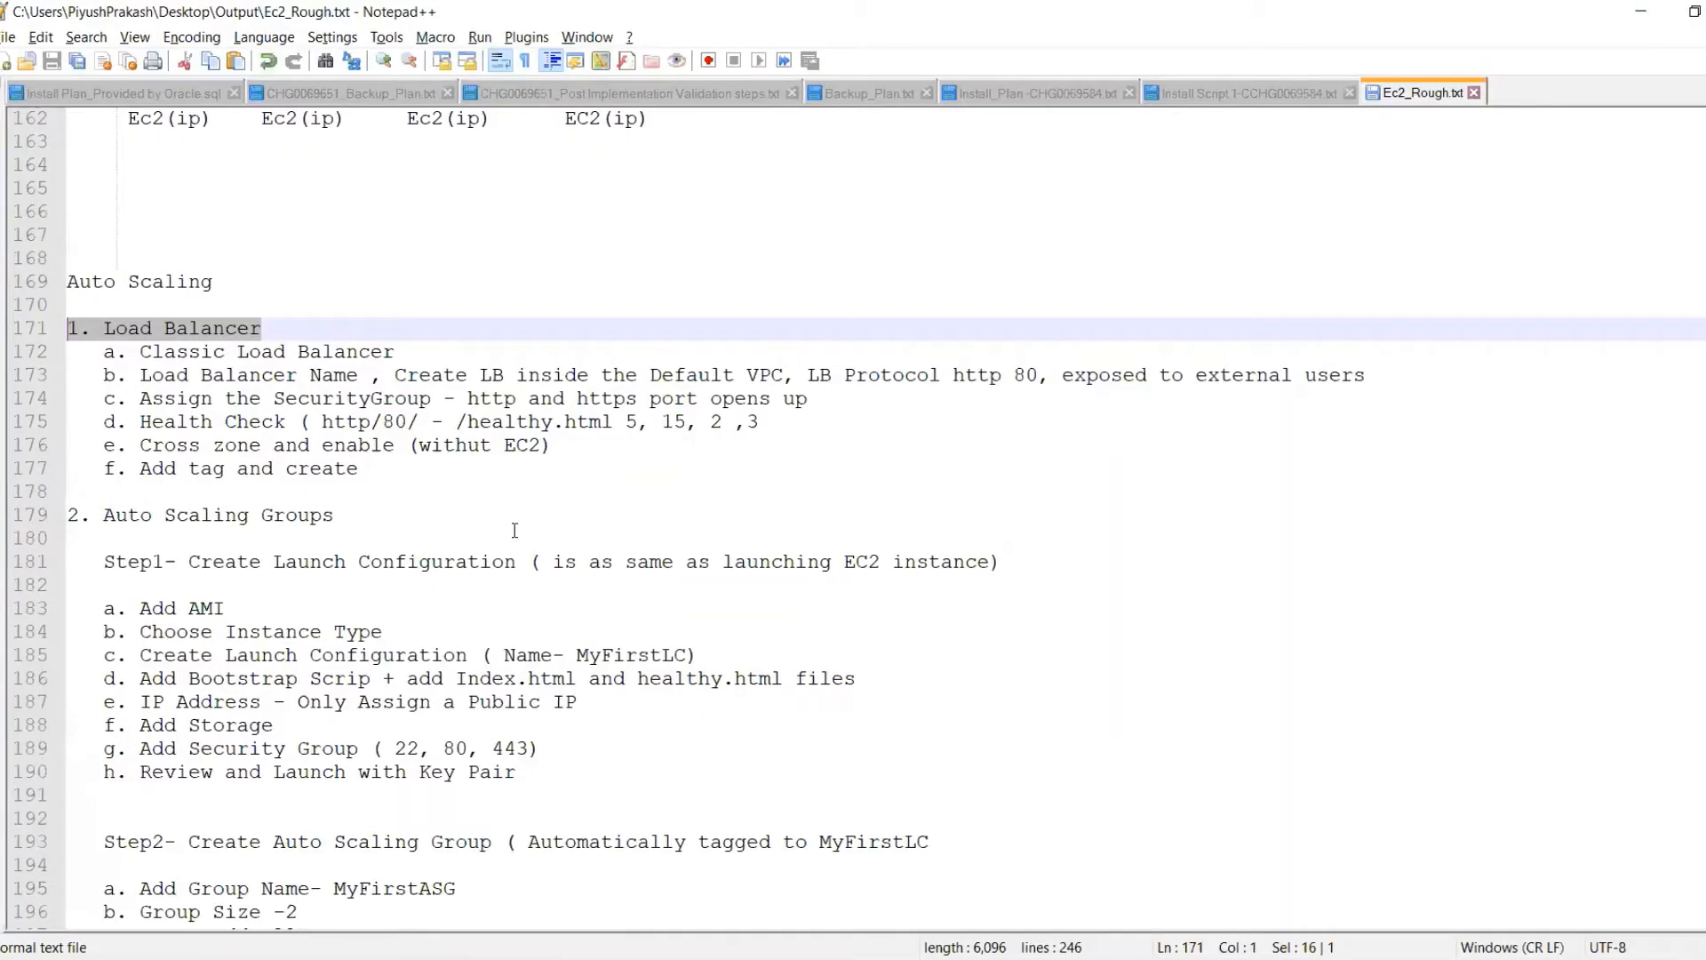
{"action": "double_click", "coordinate": [294, 317]}
{"action": "double_click", "coordinate": [270, 328]}
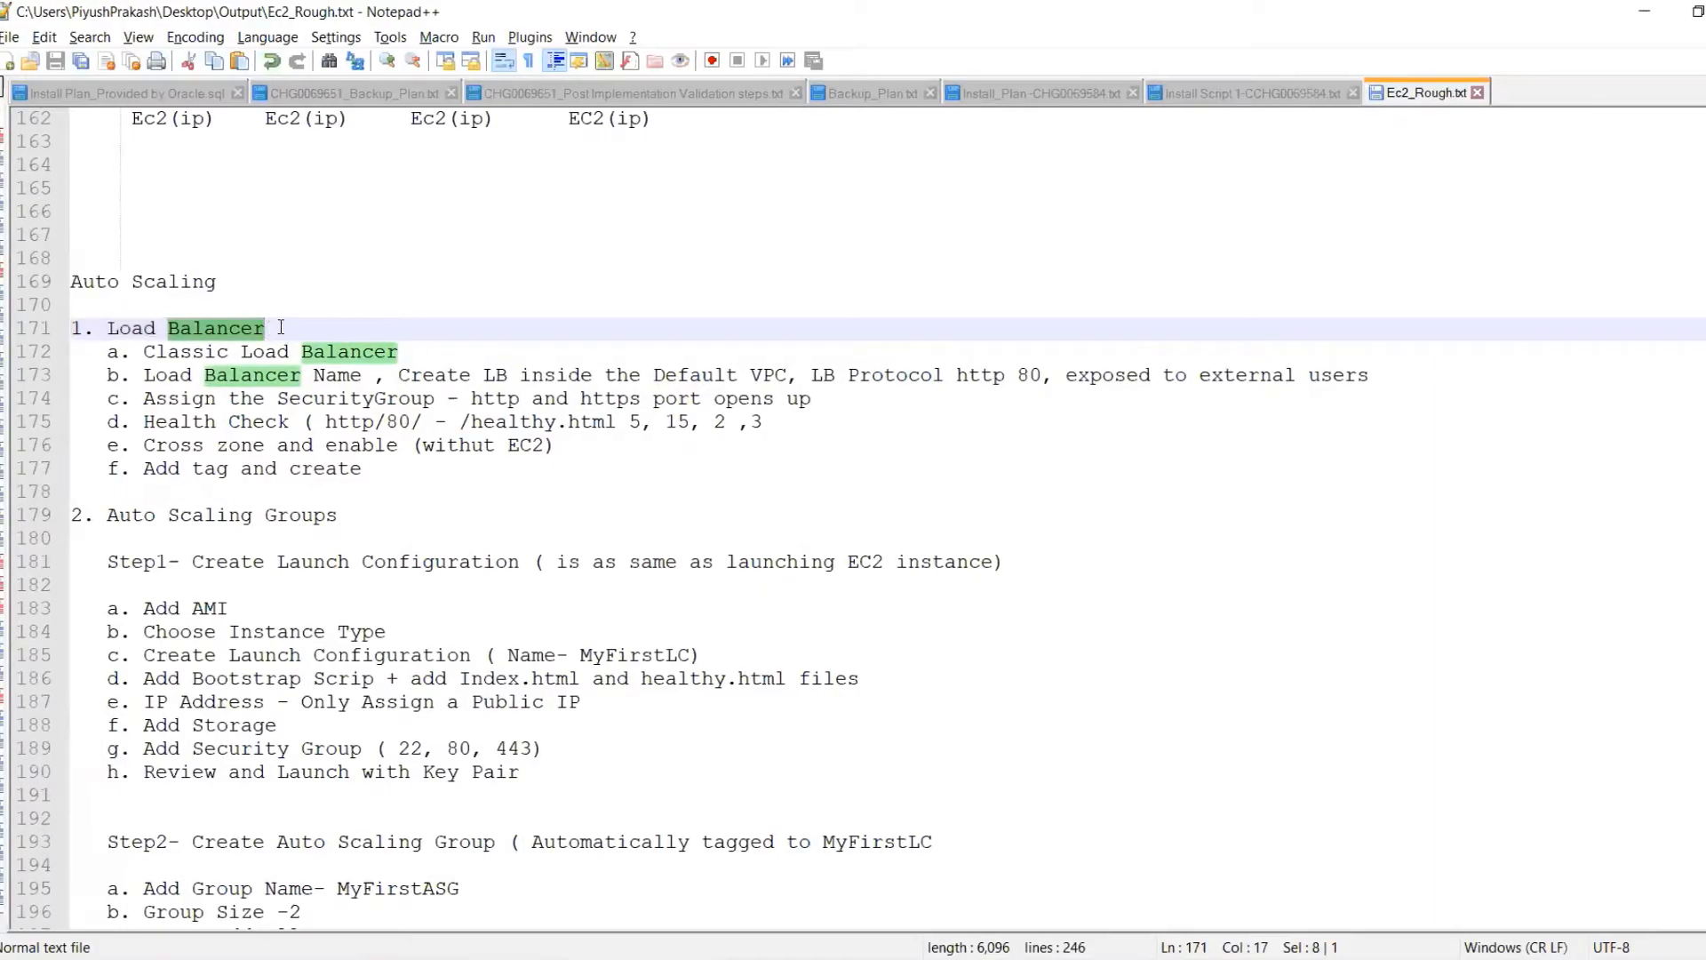
{"action": "left_click", "coordinate": [279, 328]}
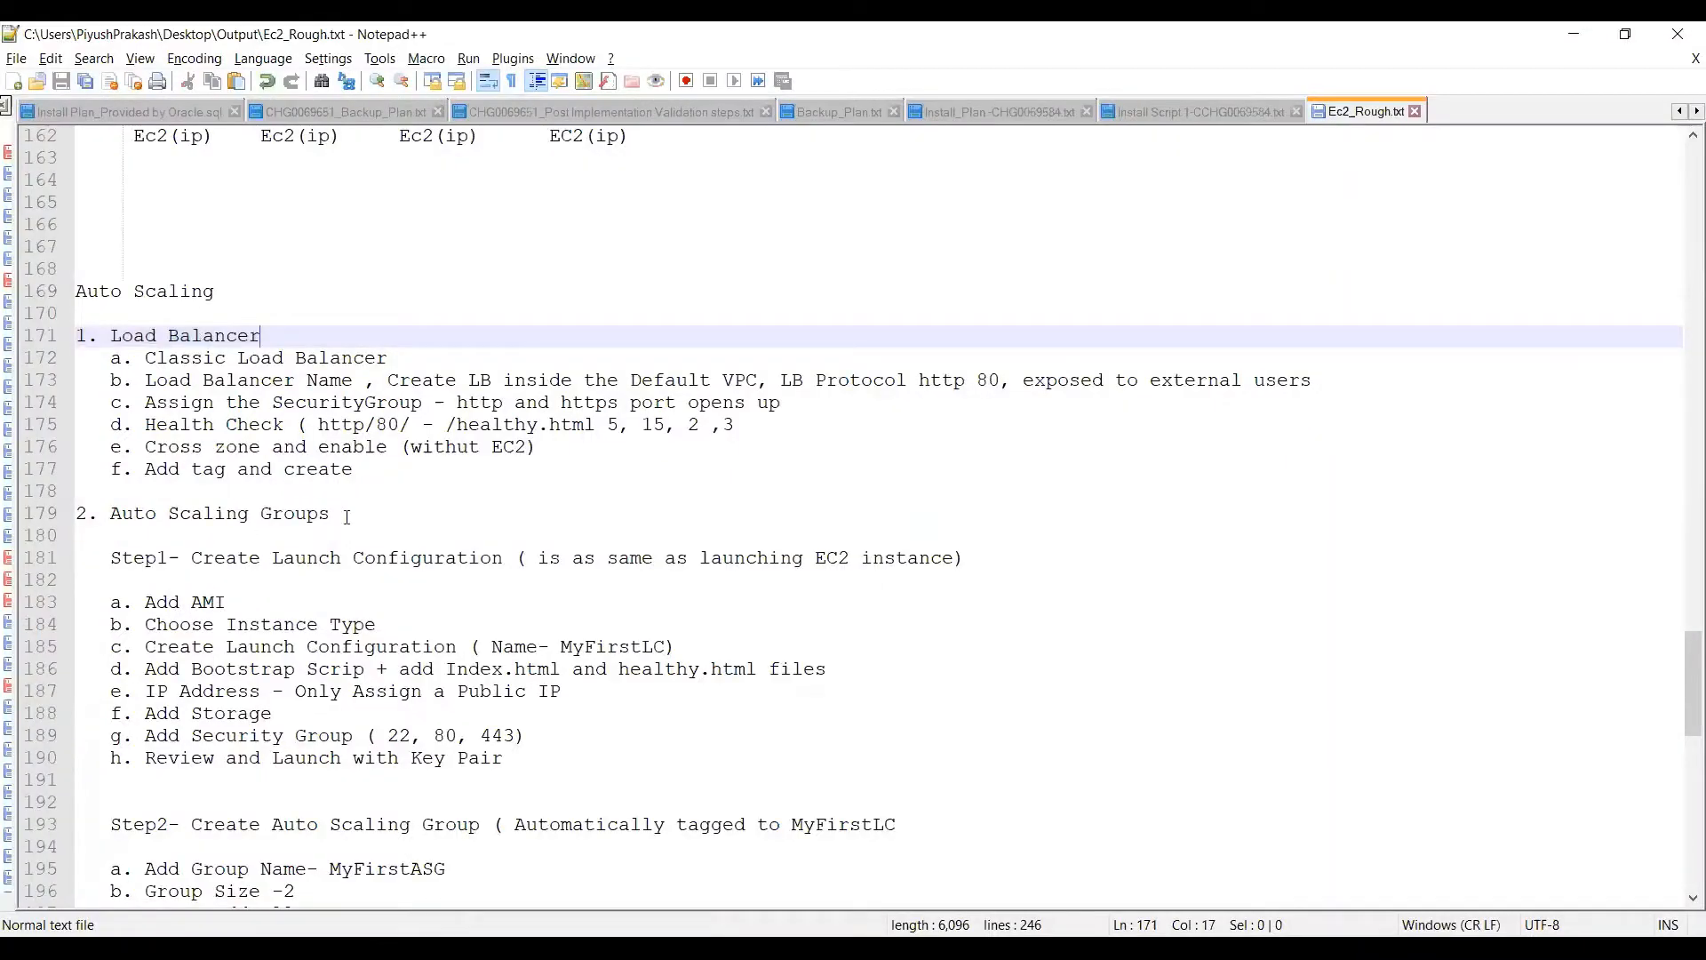
{"action": "left_click_drag", "start_coordinate": [347, 515], "coordinate": [108, 514]}
{"action": "scroll", "coordinate": [108, 514], "scroll_direction": "down", "scroll_amount": 2}
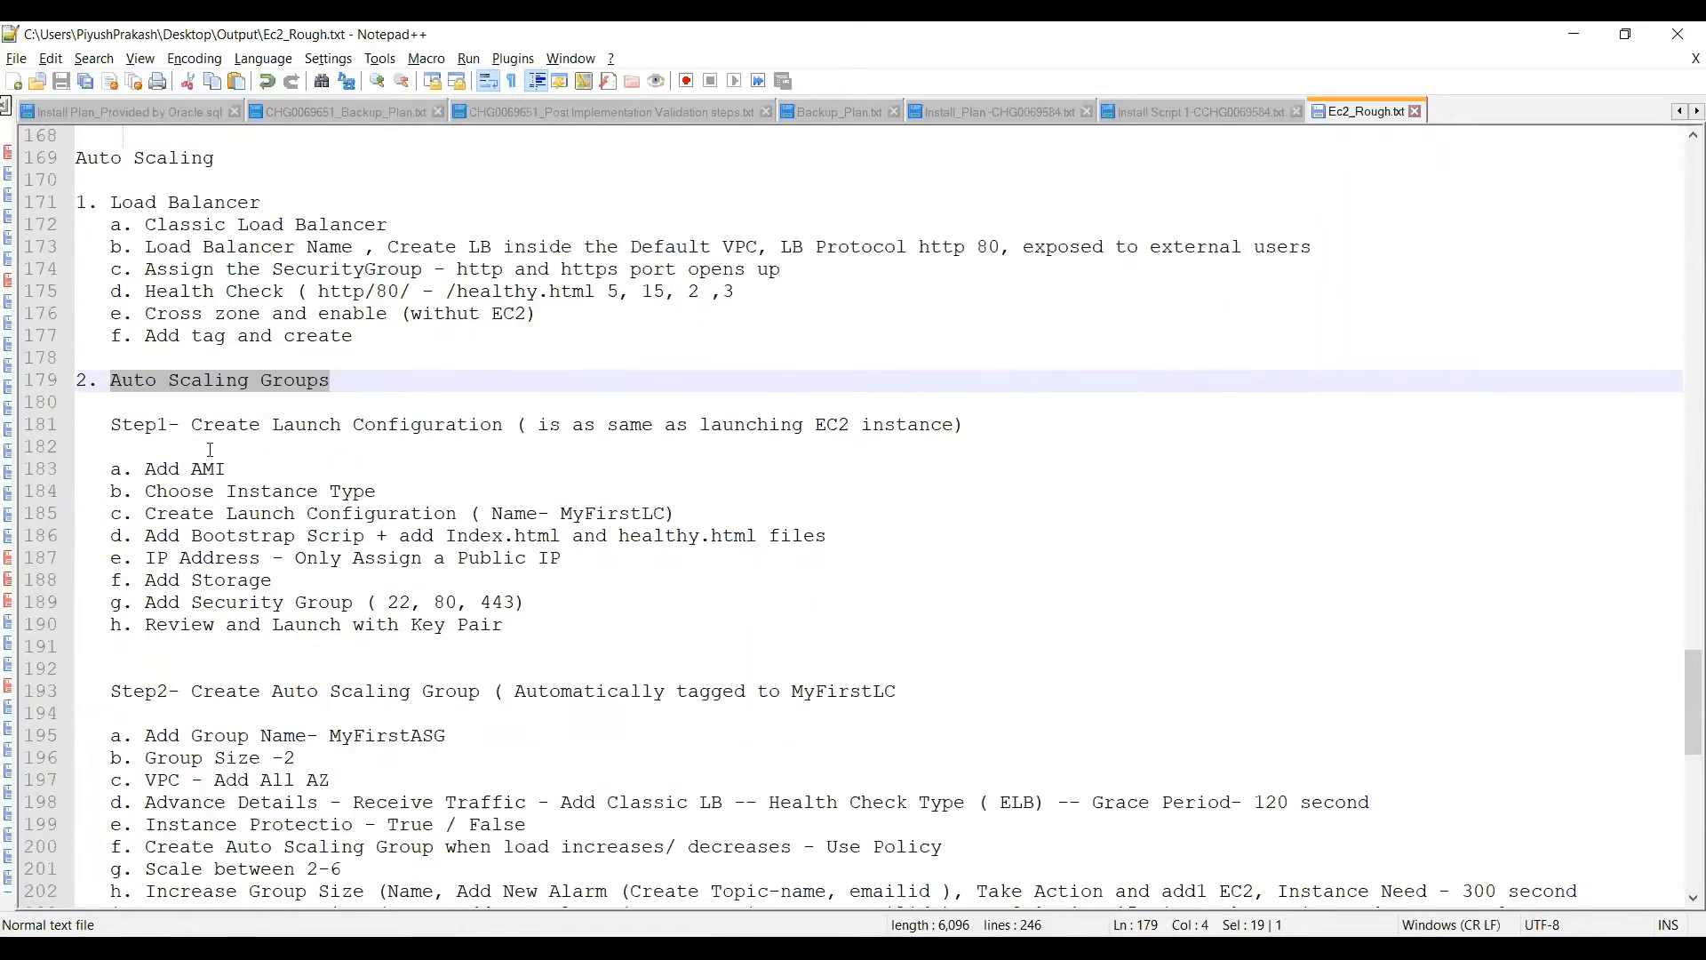
{"action": "left_click_drag", "start_coordinate": [107, 424], "coordinate": [694, 442]}
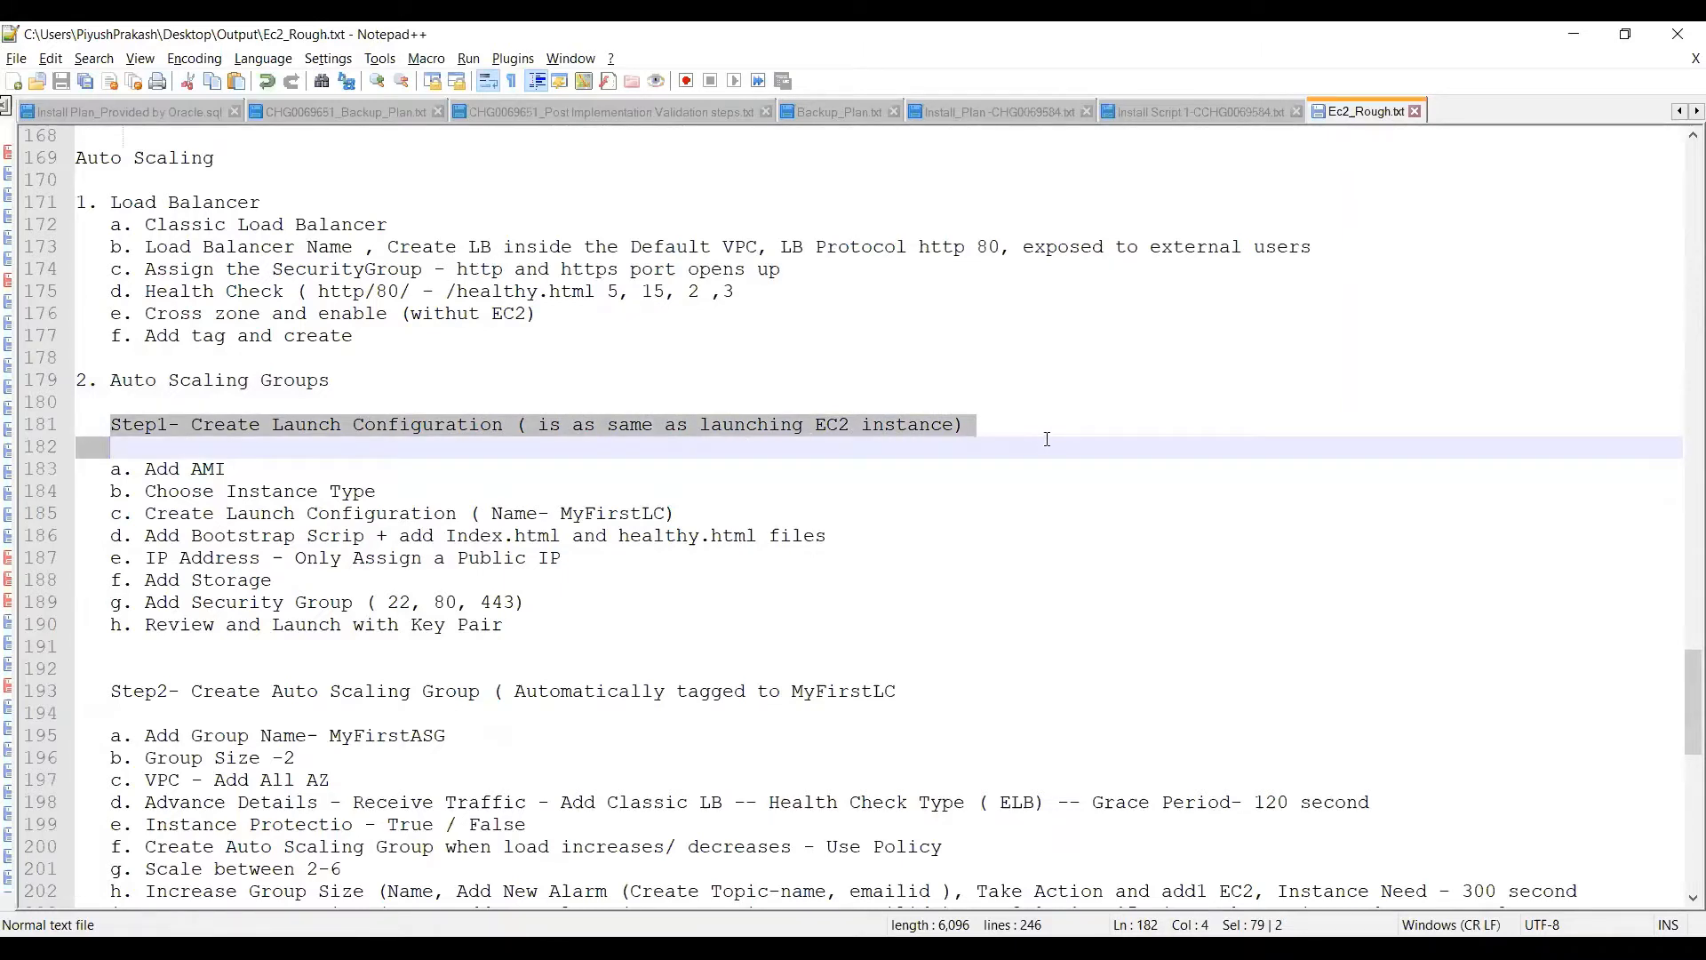
{"action": "left_click_drag", "start_coordinate": [1047, 438], "coordinate": [999, 425]}
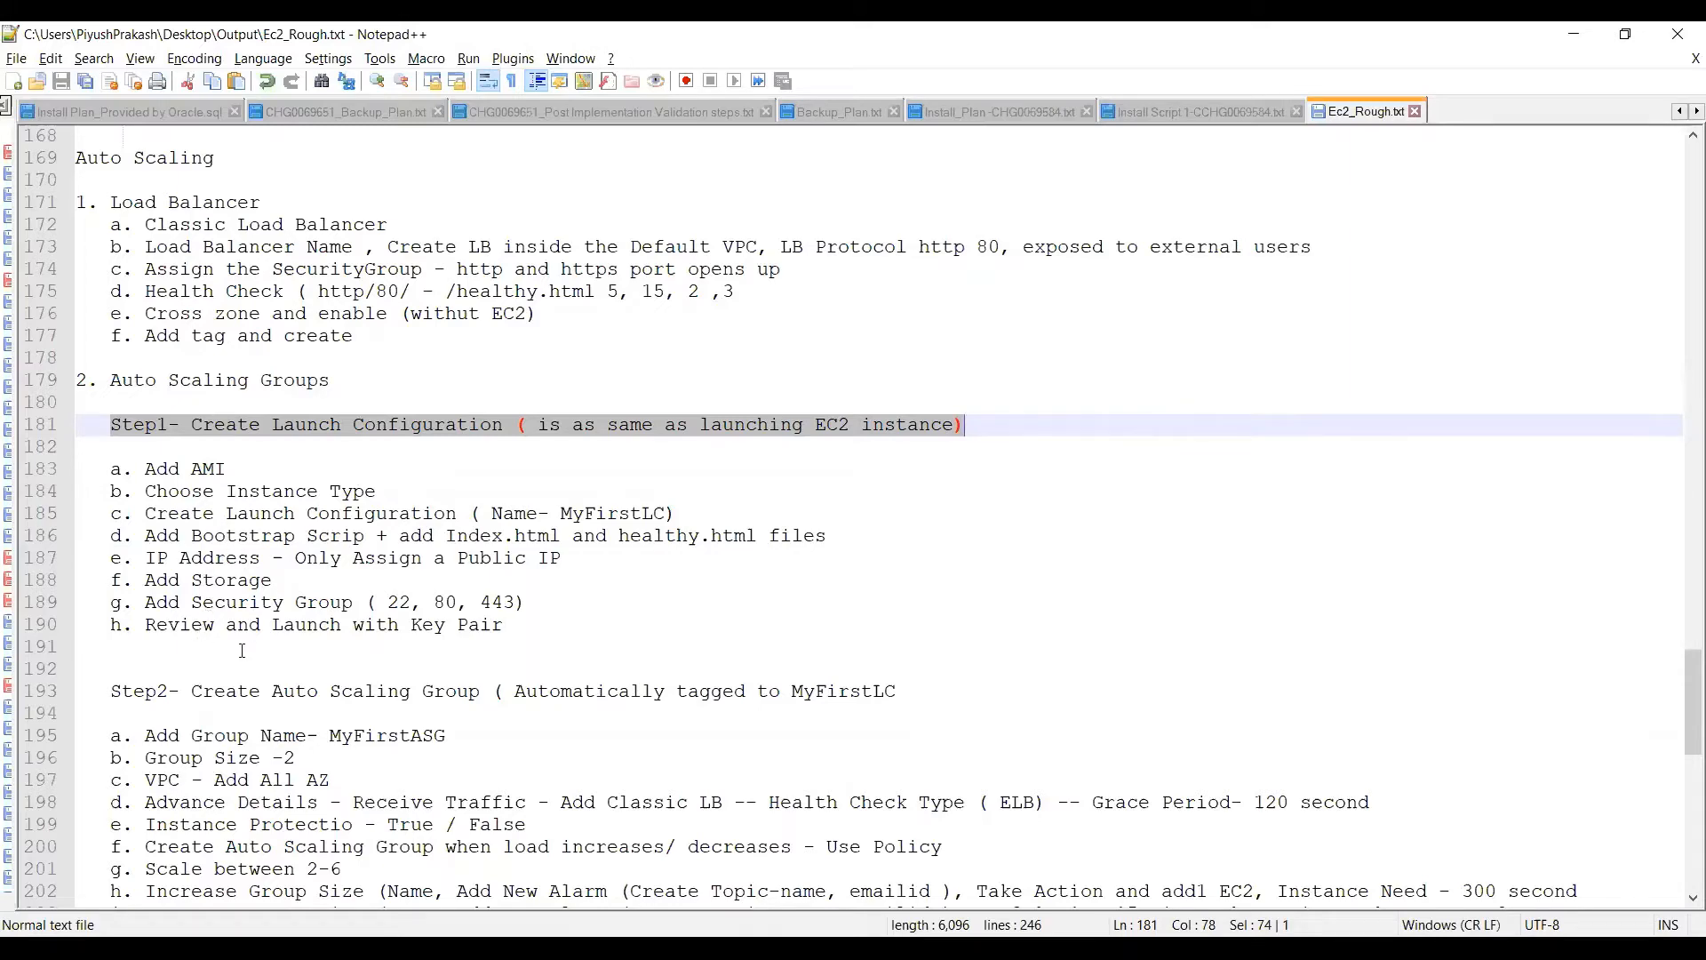
{"action": "scroll", "coordinate": [242, 651], "scroll_direction": "down", "scroll_amount": 3}
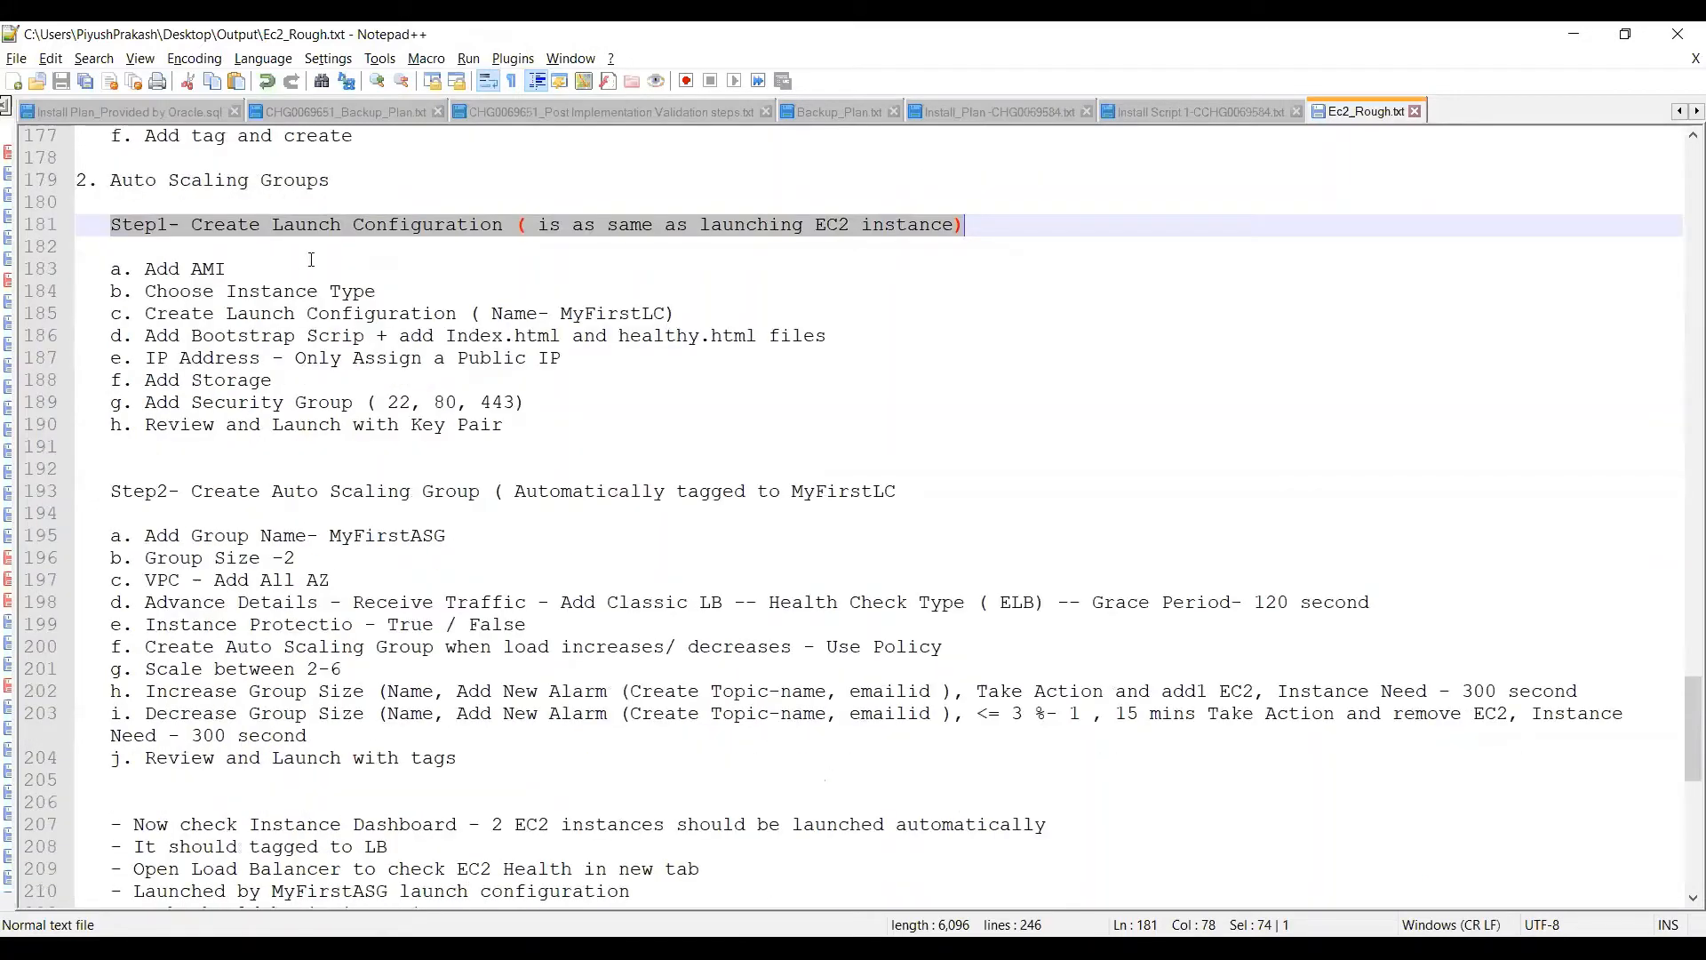
{"action": "left_click", "coordinate": [311, 258]}
{"action": "left_click_drag", "start_coordinate": [105, 219], "coordinate": [513, 221]}
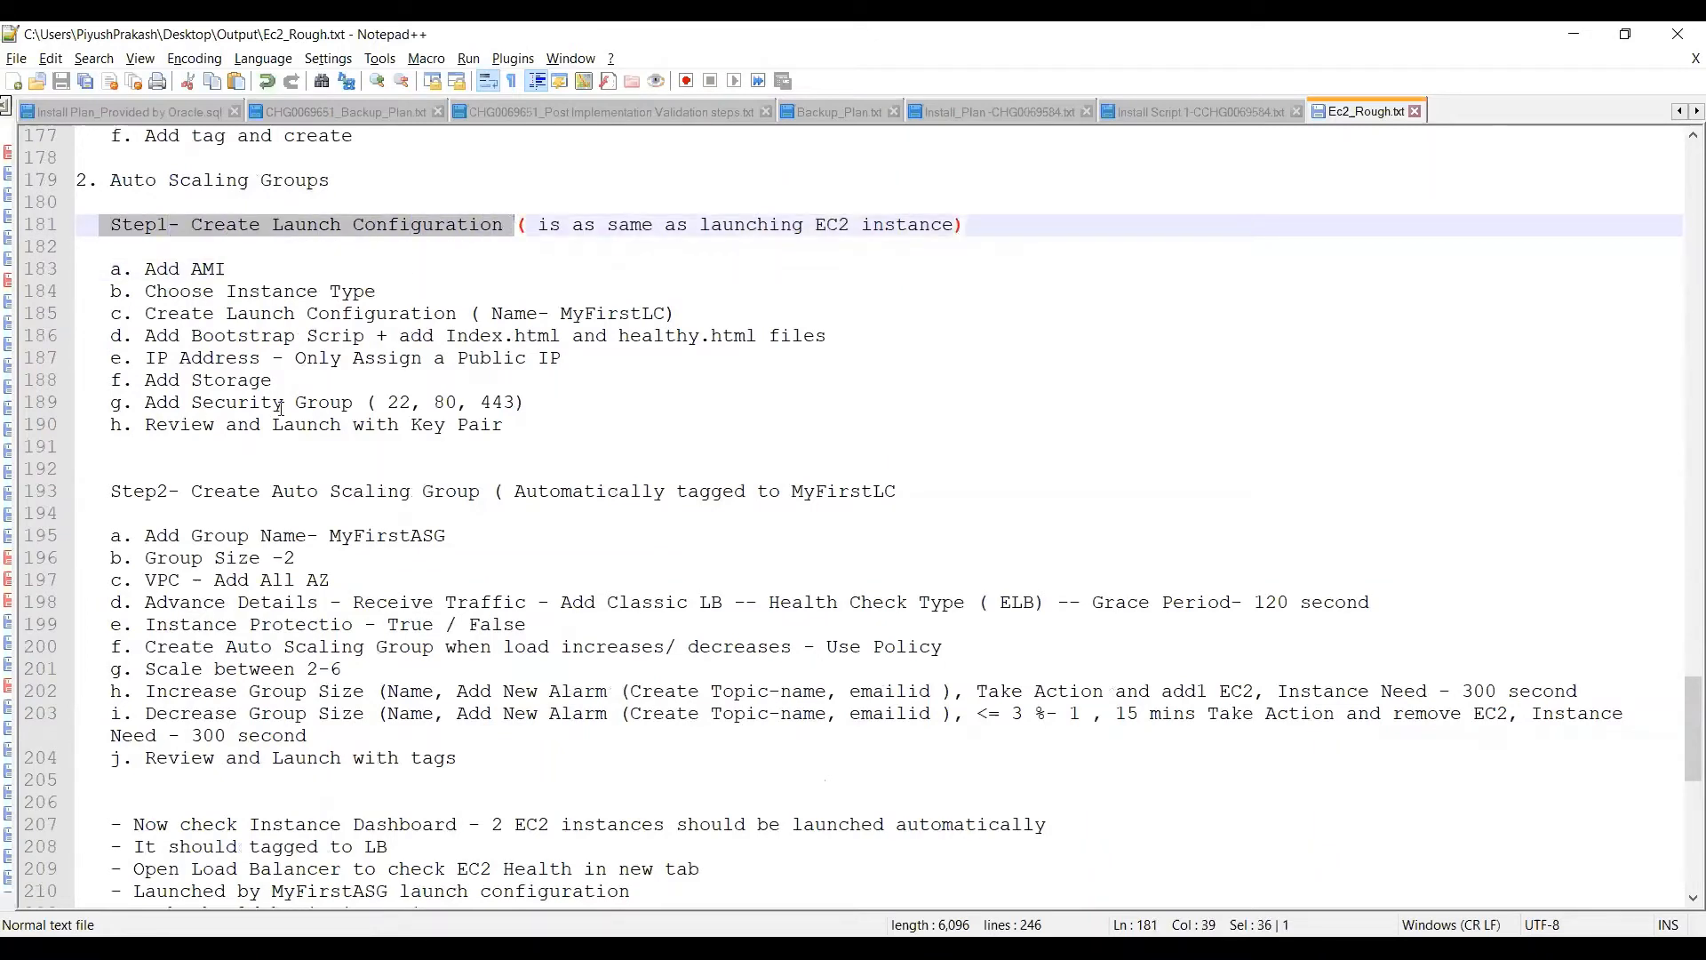
{"action": "left_click_drag", "start_coordinate": [108, 487], "coordinate": [936, 487]}
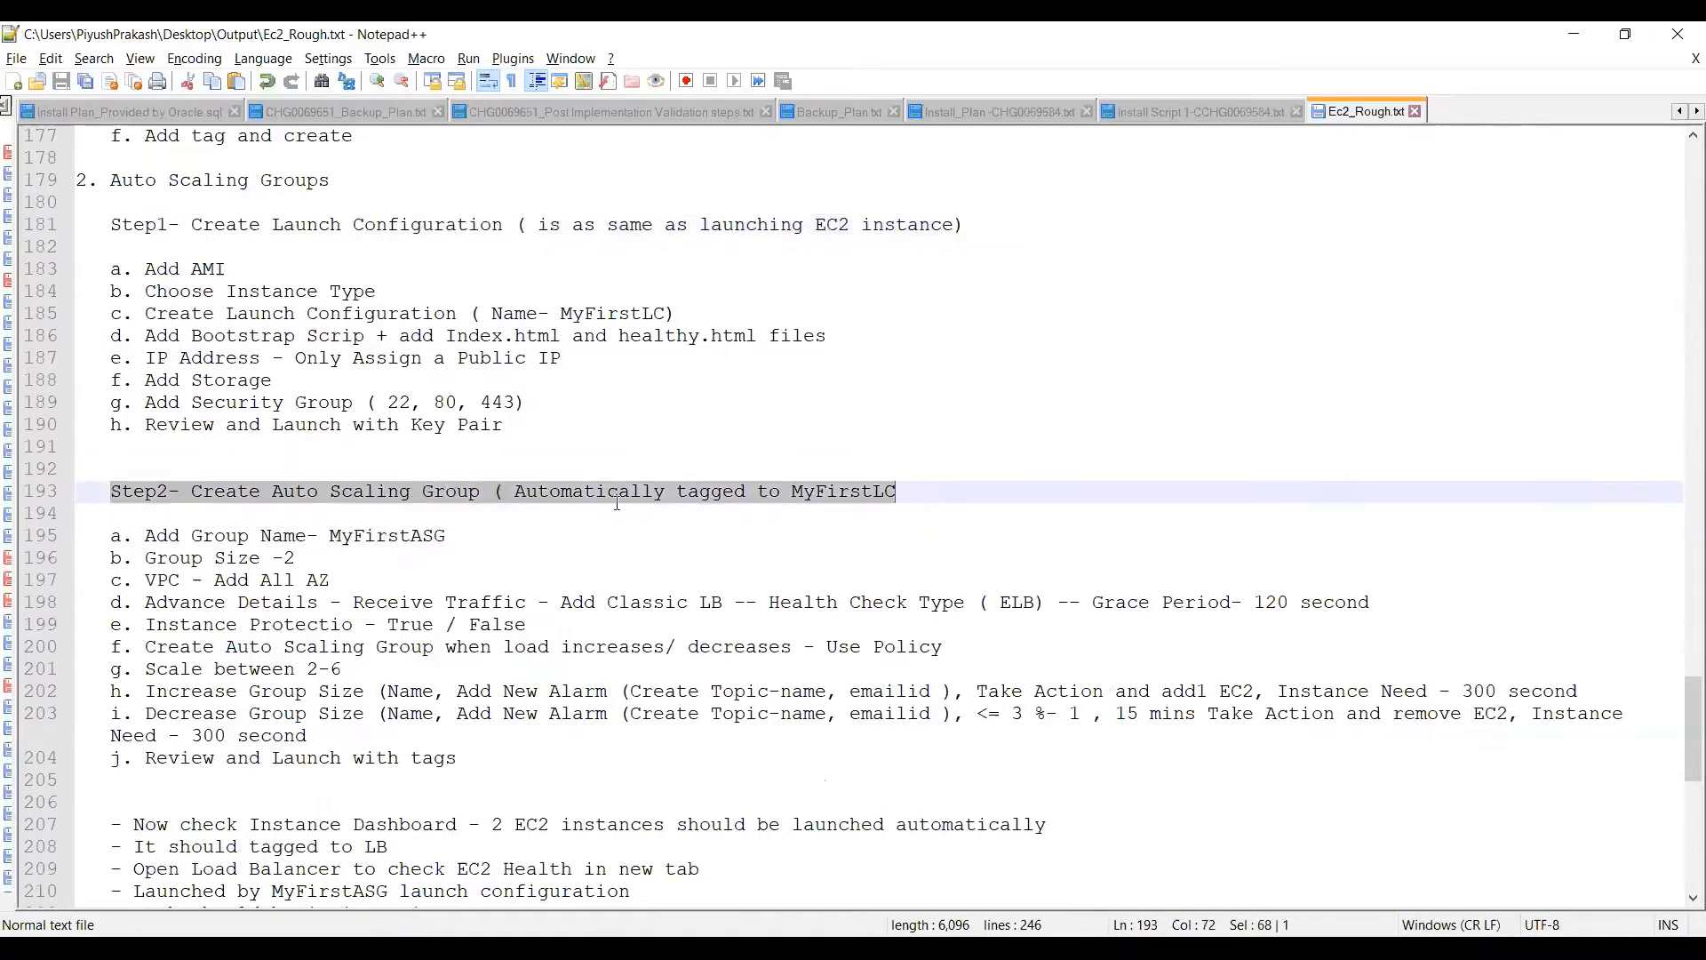
{"action": "double_click", "coordinate": [493, 534]}
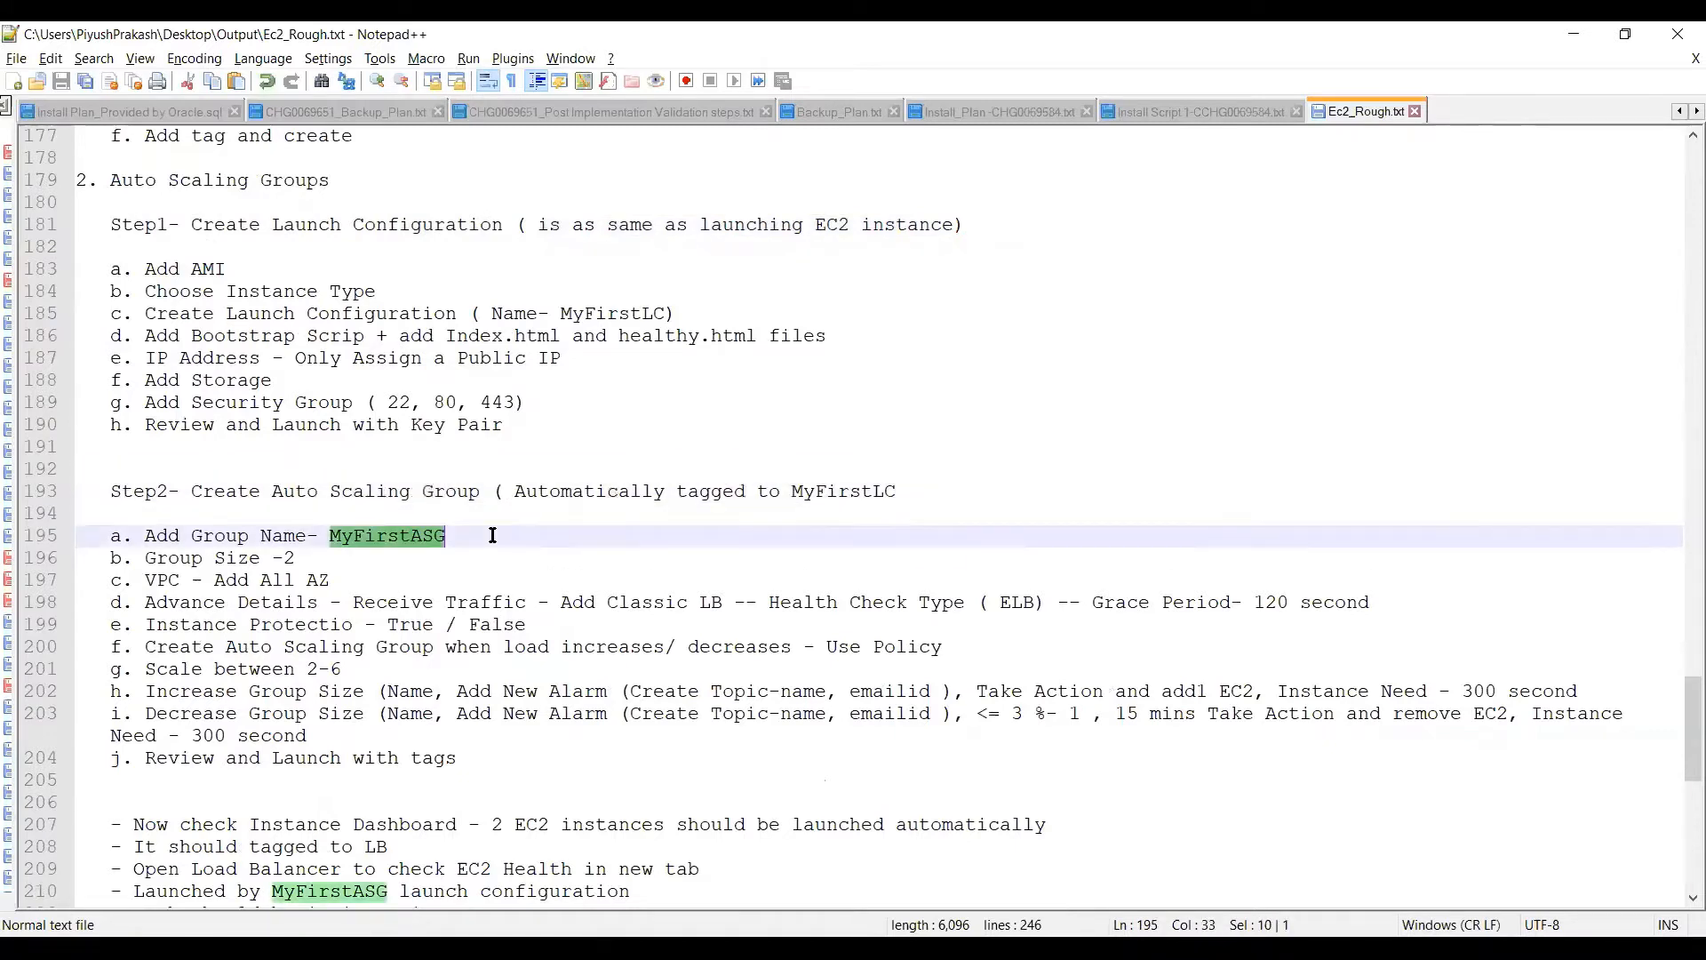
Append "max 6" to the Group Size line under Step2 of the Auto Scaling notes
{"action": "double_click", "coordinate": [327, 562]}
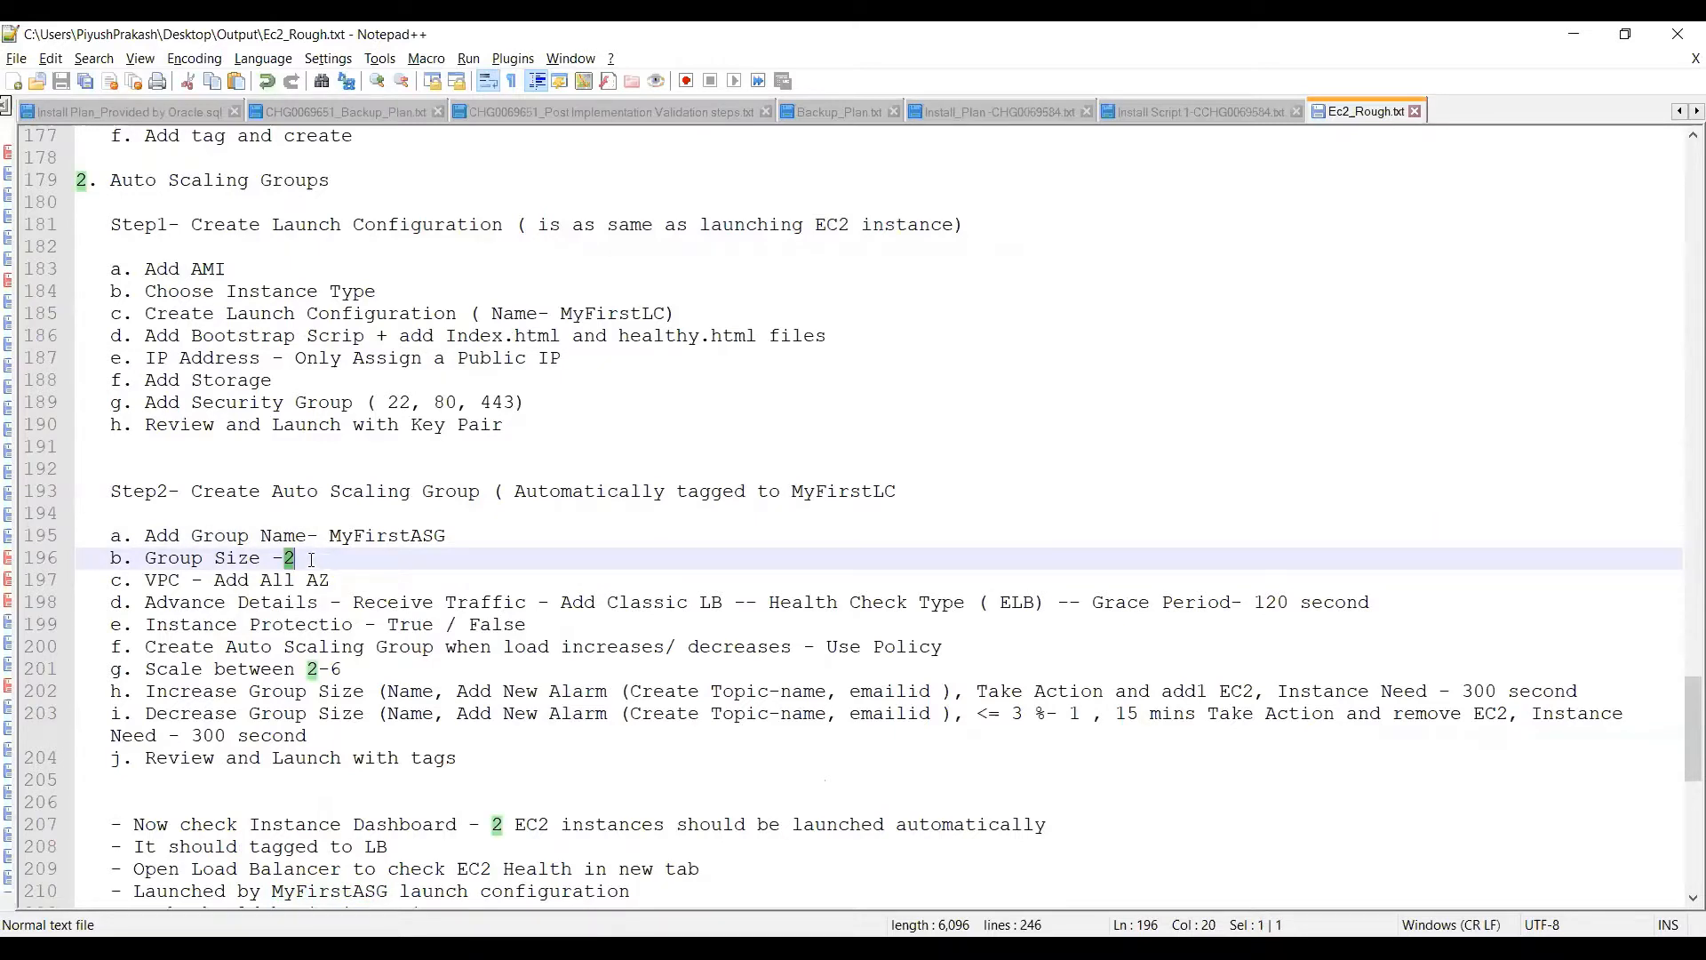
{"action": "left_click", "coordinate": [311, 560]}
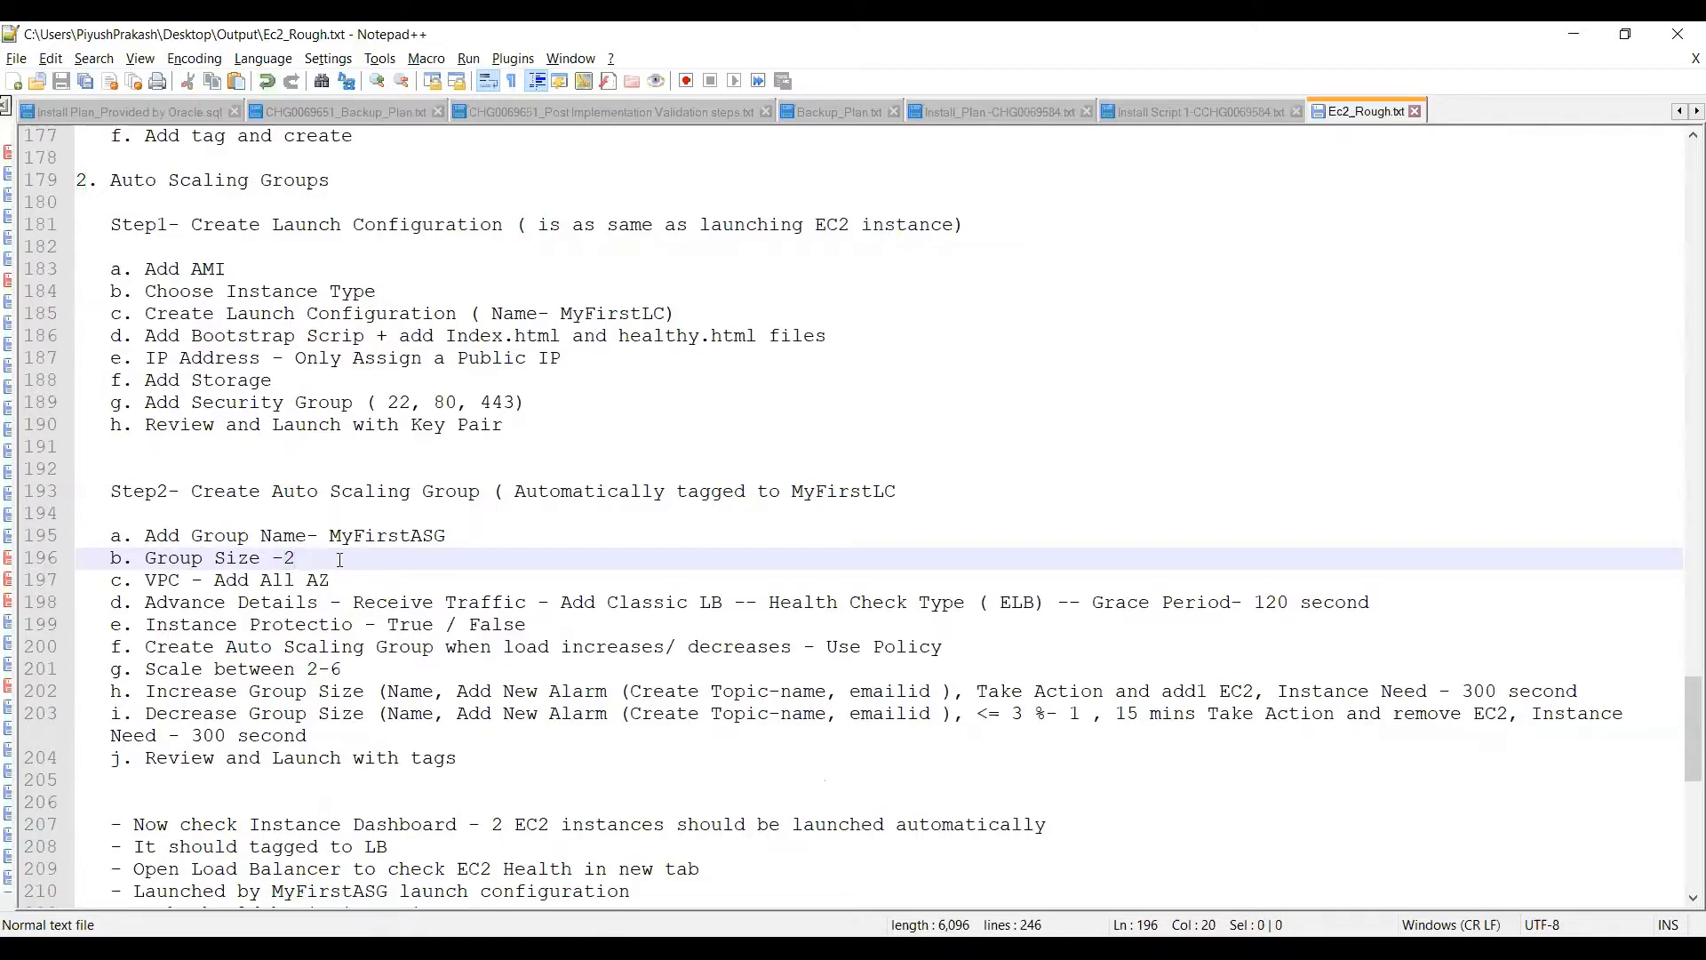
{"action": "type", "text": "maz"}
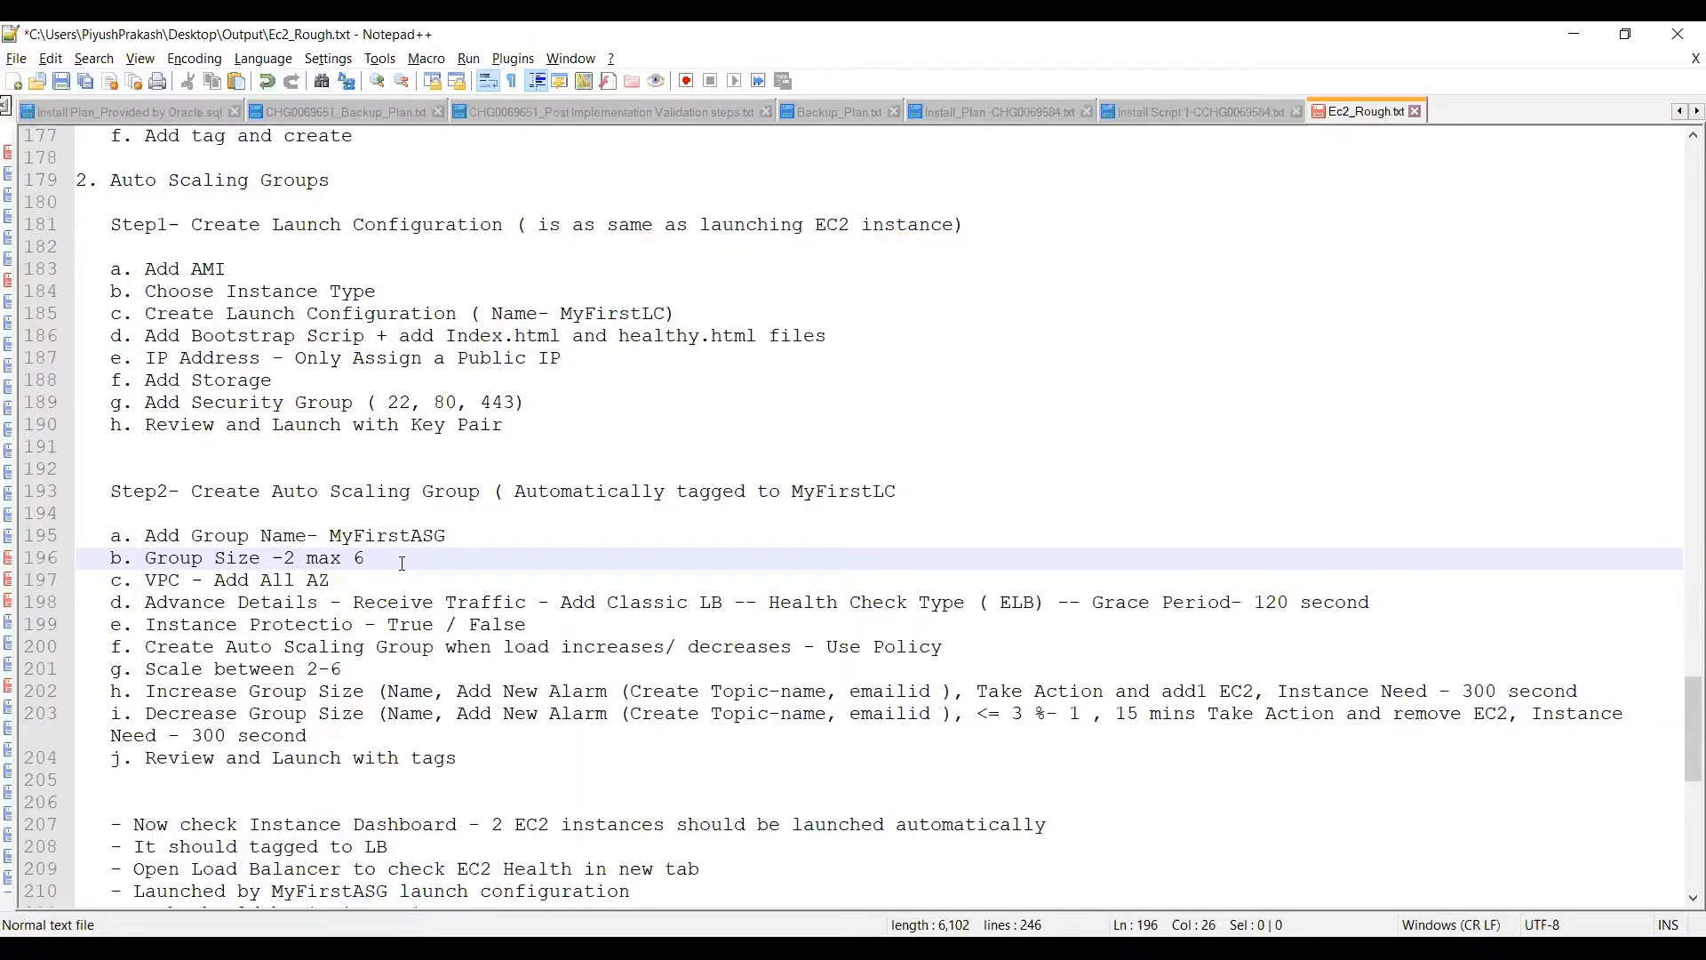
Read the Advance Details line and the remaining verification steps, then return to the Auto Scaling heading
{"action": "left_click_drag", "start_coordinate": [144, 605], "coordinate": [424, 606]}
{"action": "double_click", "coordinate": [515, 608]}
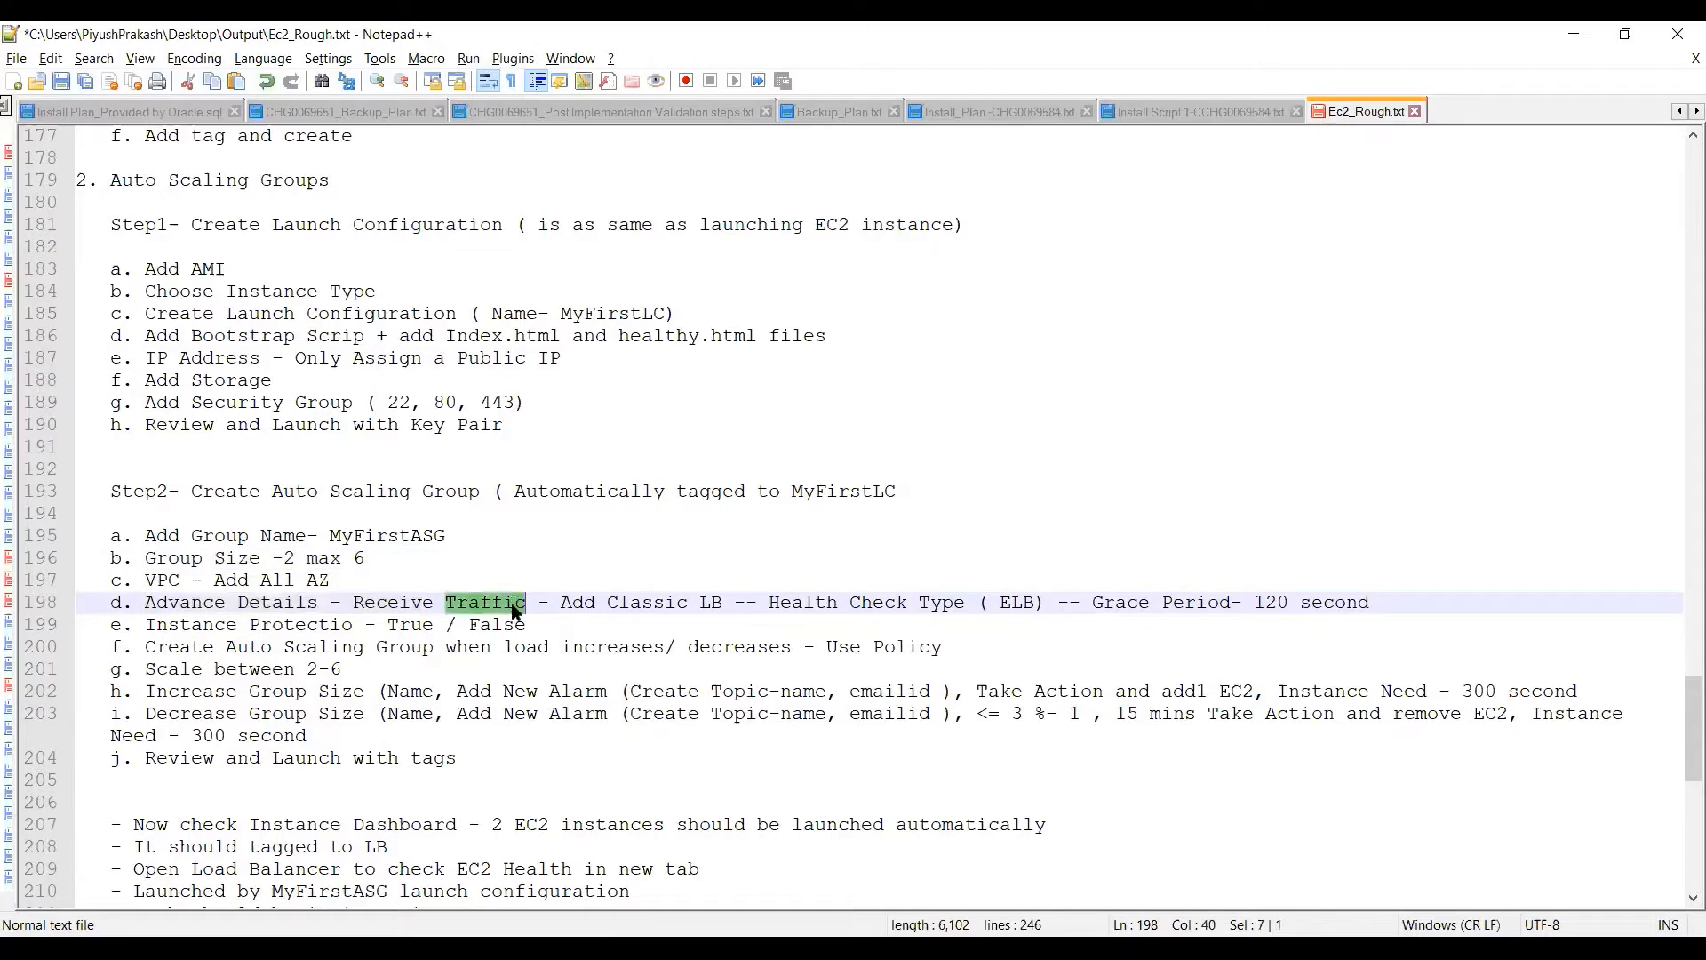
{"action": "left_click", "coordinate": [562, 606]}
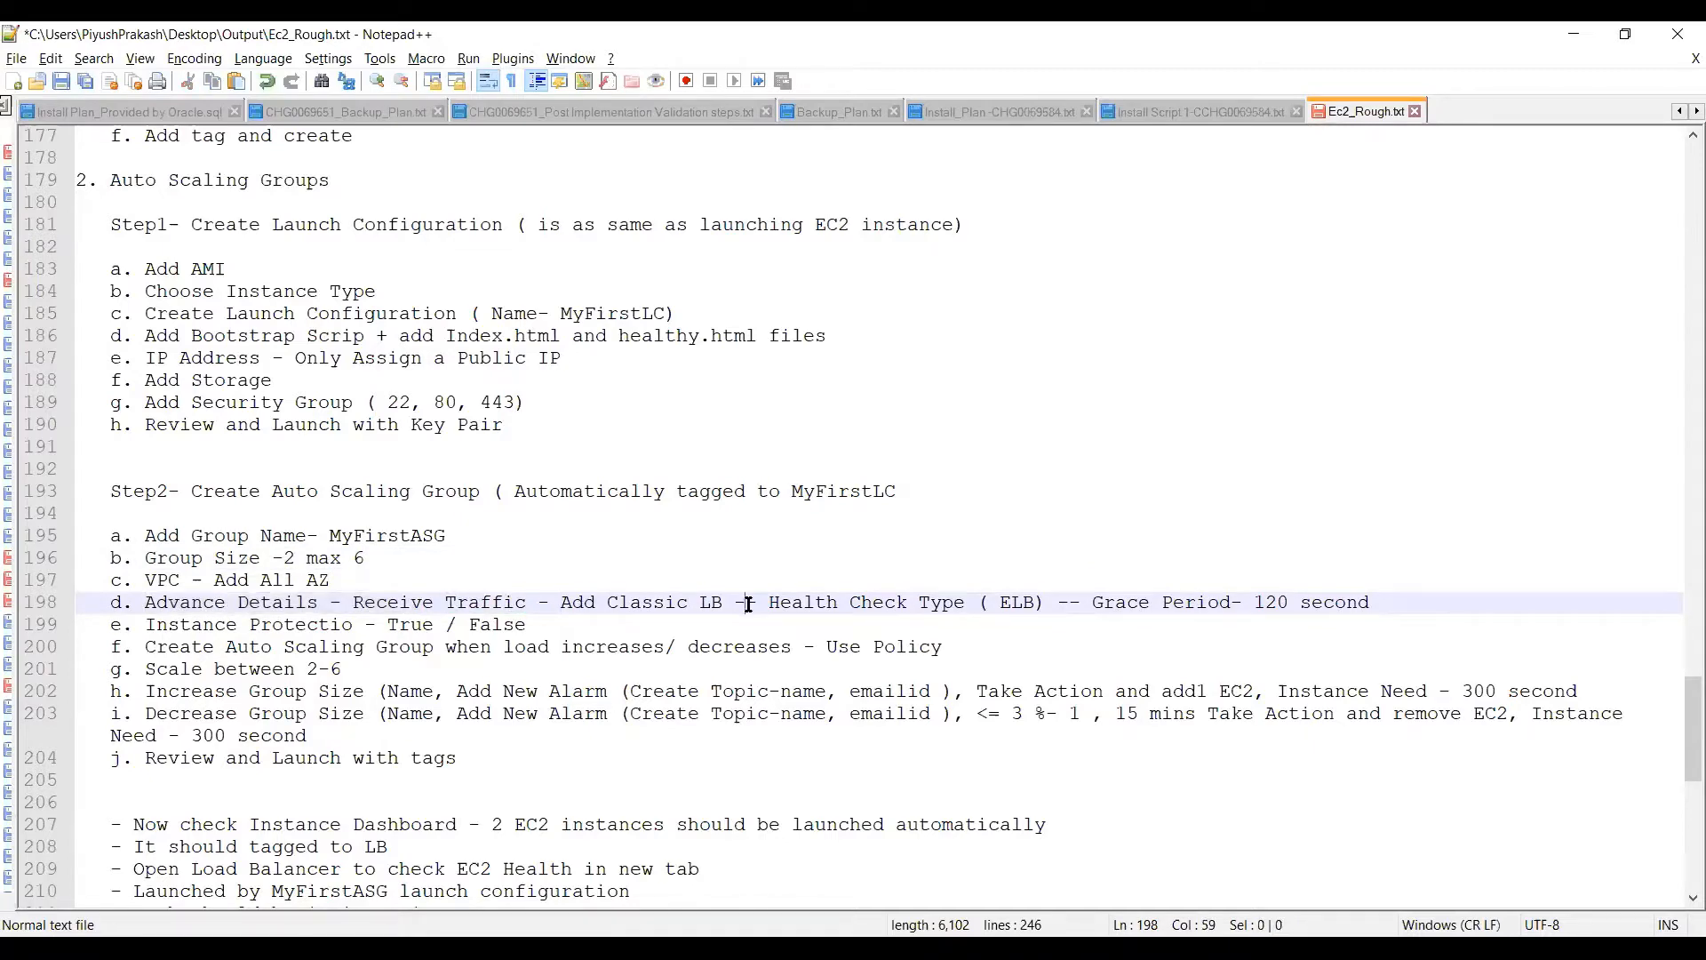
{"action": "scroll", "coordinate": [339, 741], "scroll_direction": "down", "scroll_amount": 4}
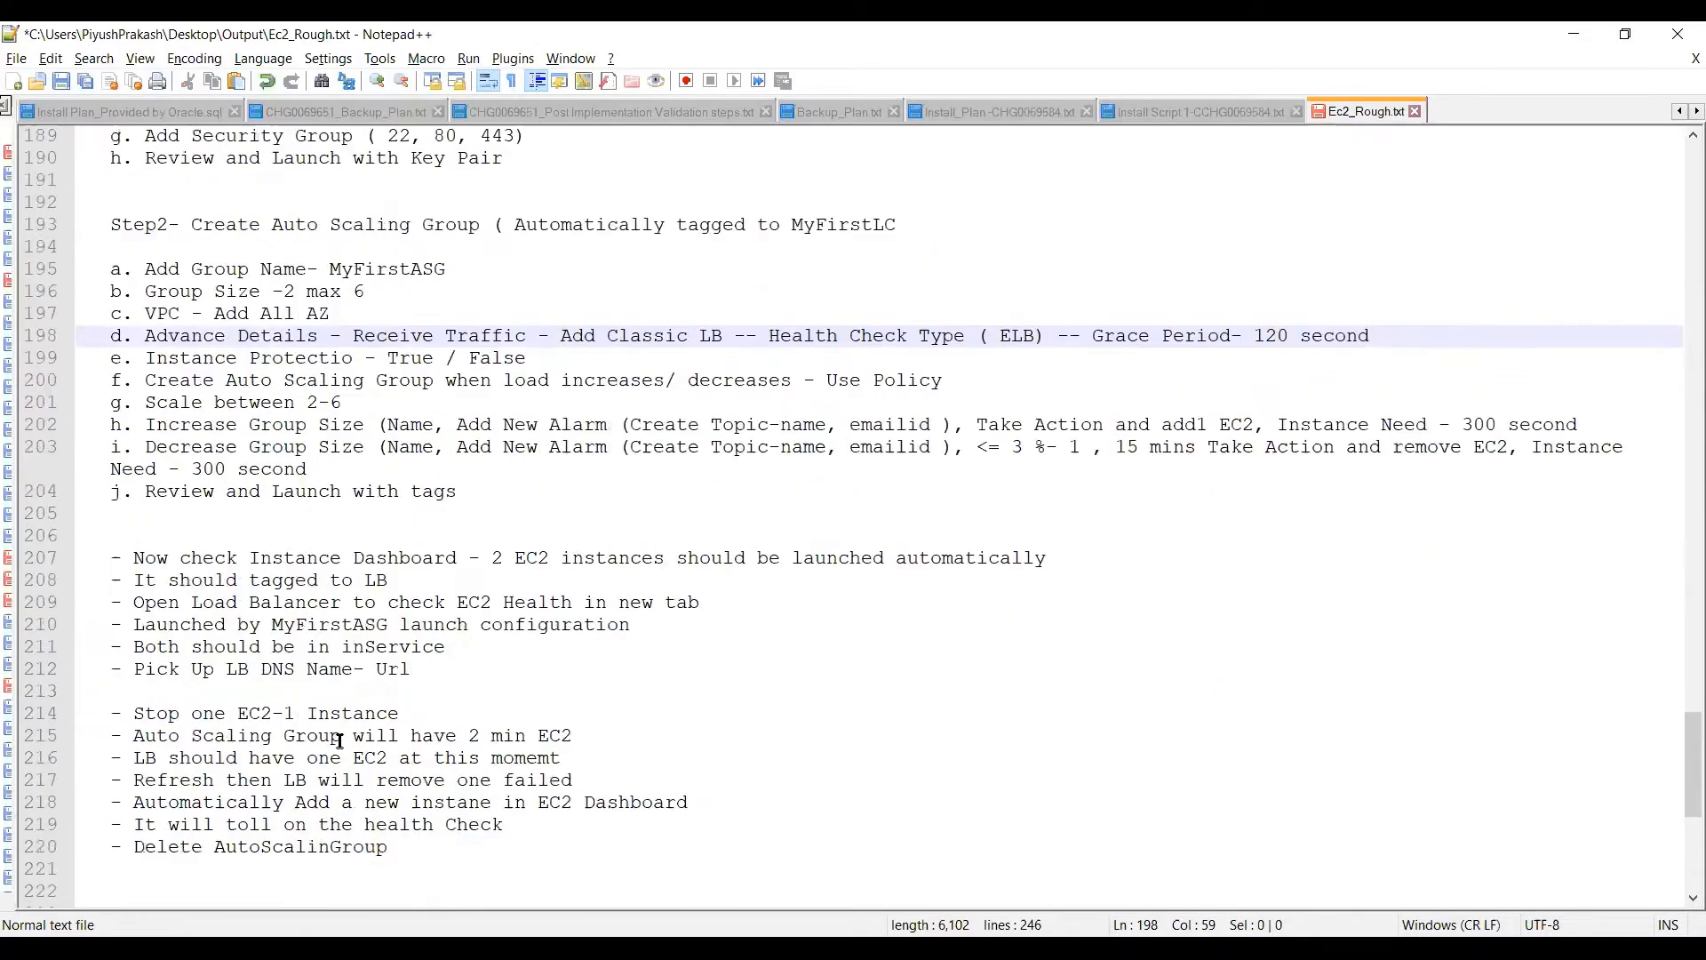
{"action": "scroll", "coordinate": [339, 741], "scroll_direction": "up", "scroll_amount": 9}
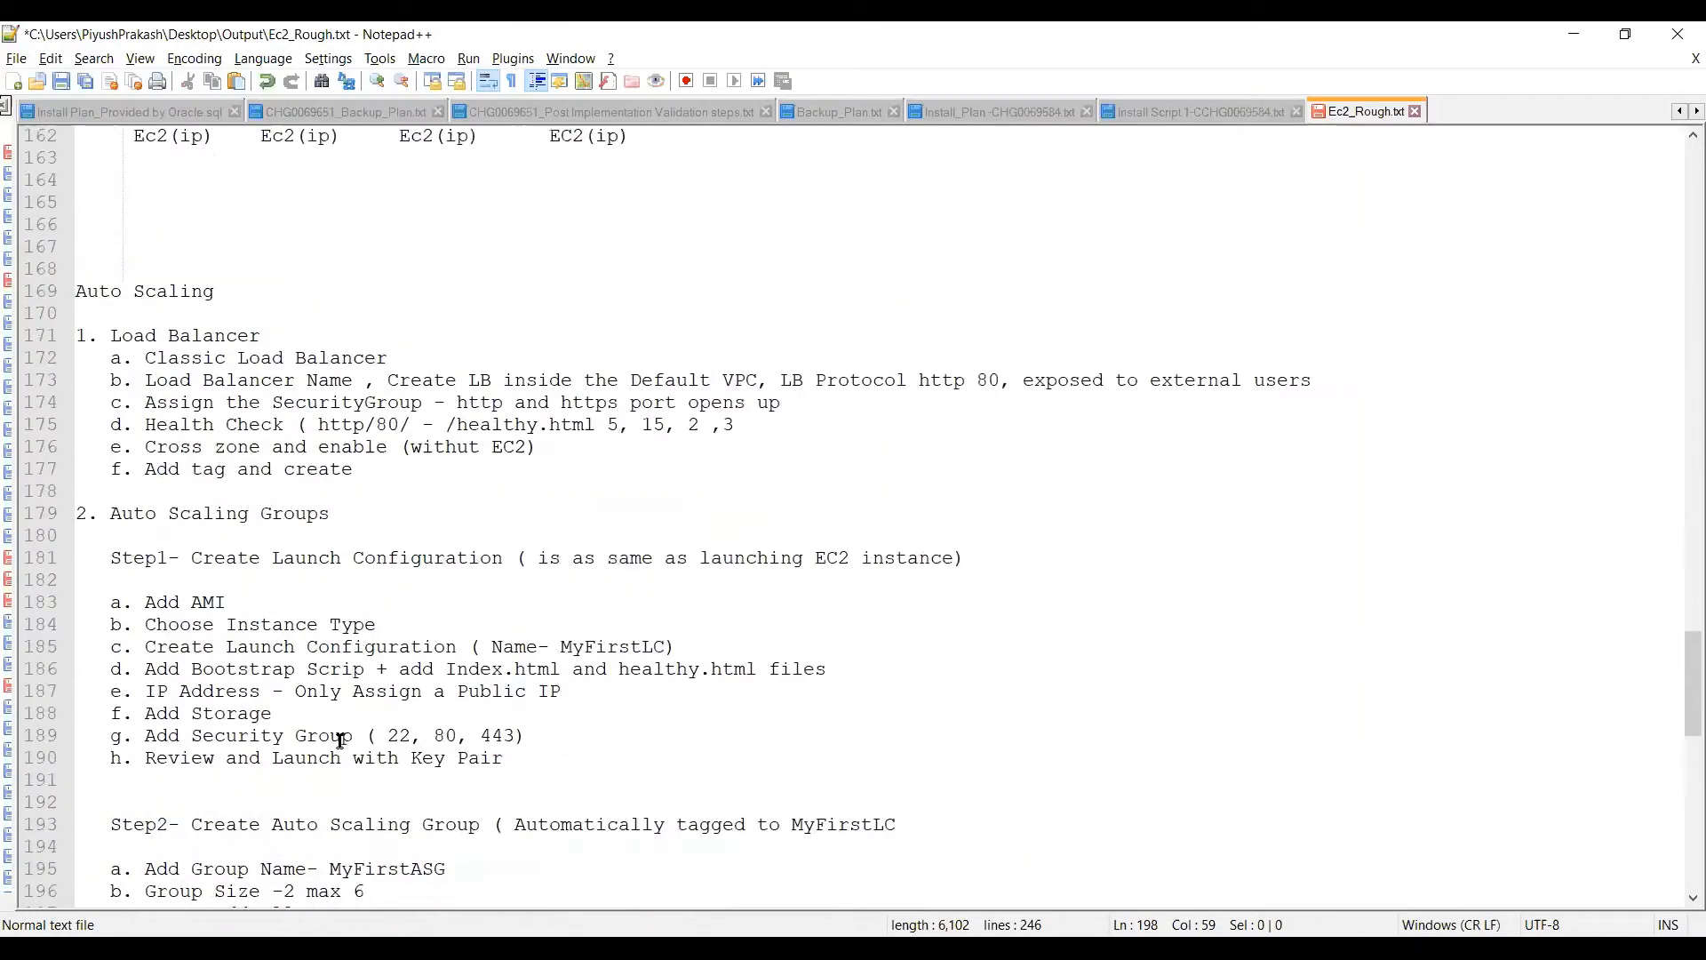
{"action": "left_click_drag", "start_coordinate": [80, 287], "coordinate": [222, 294]}
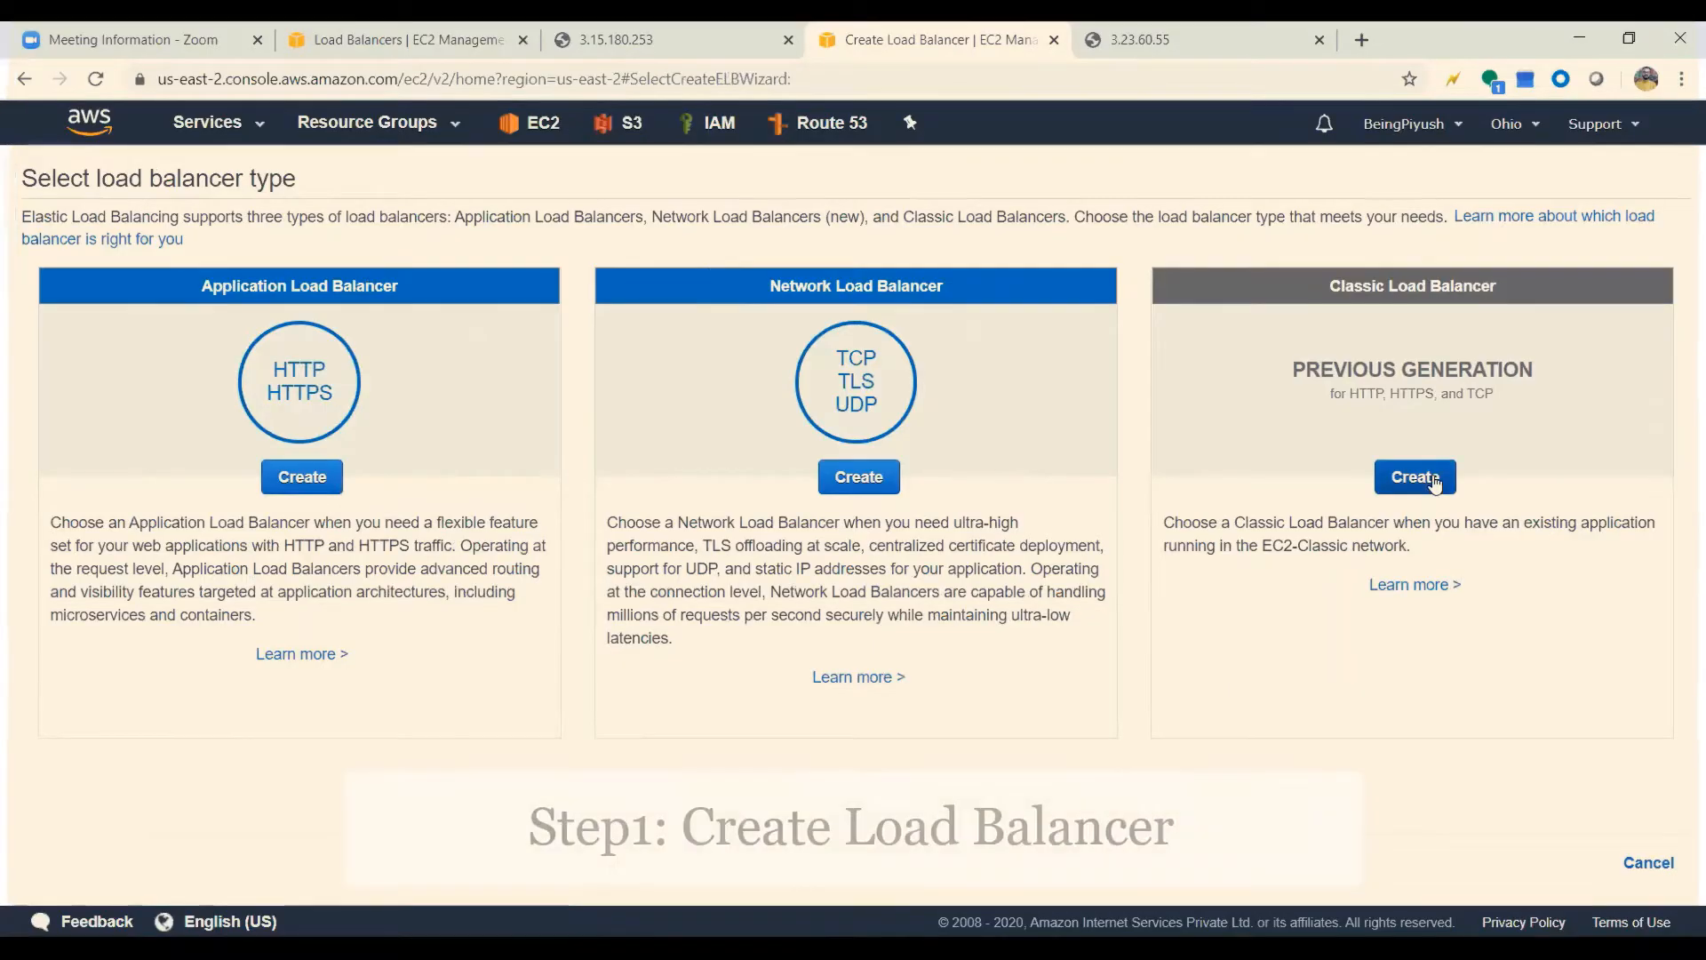
Switch to the AWS console in Chrome, name the new load balancer MyFirstLB and continue to its security groups
{"action": "left_click", "coordinate": [1413, 476]}
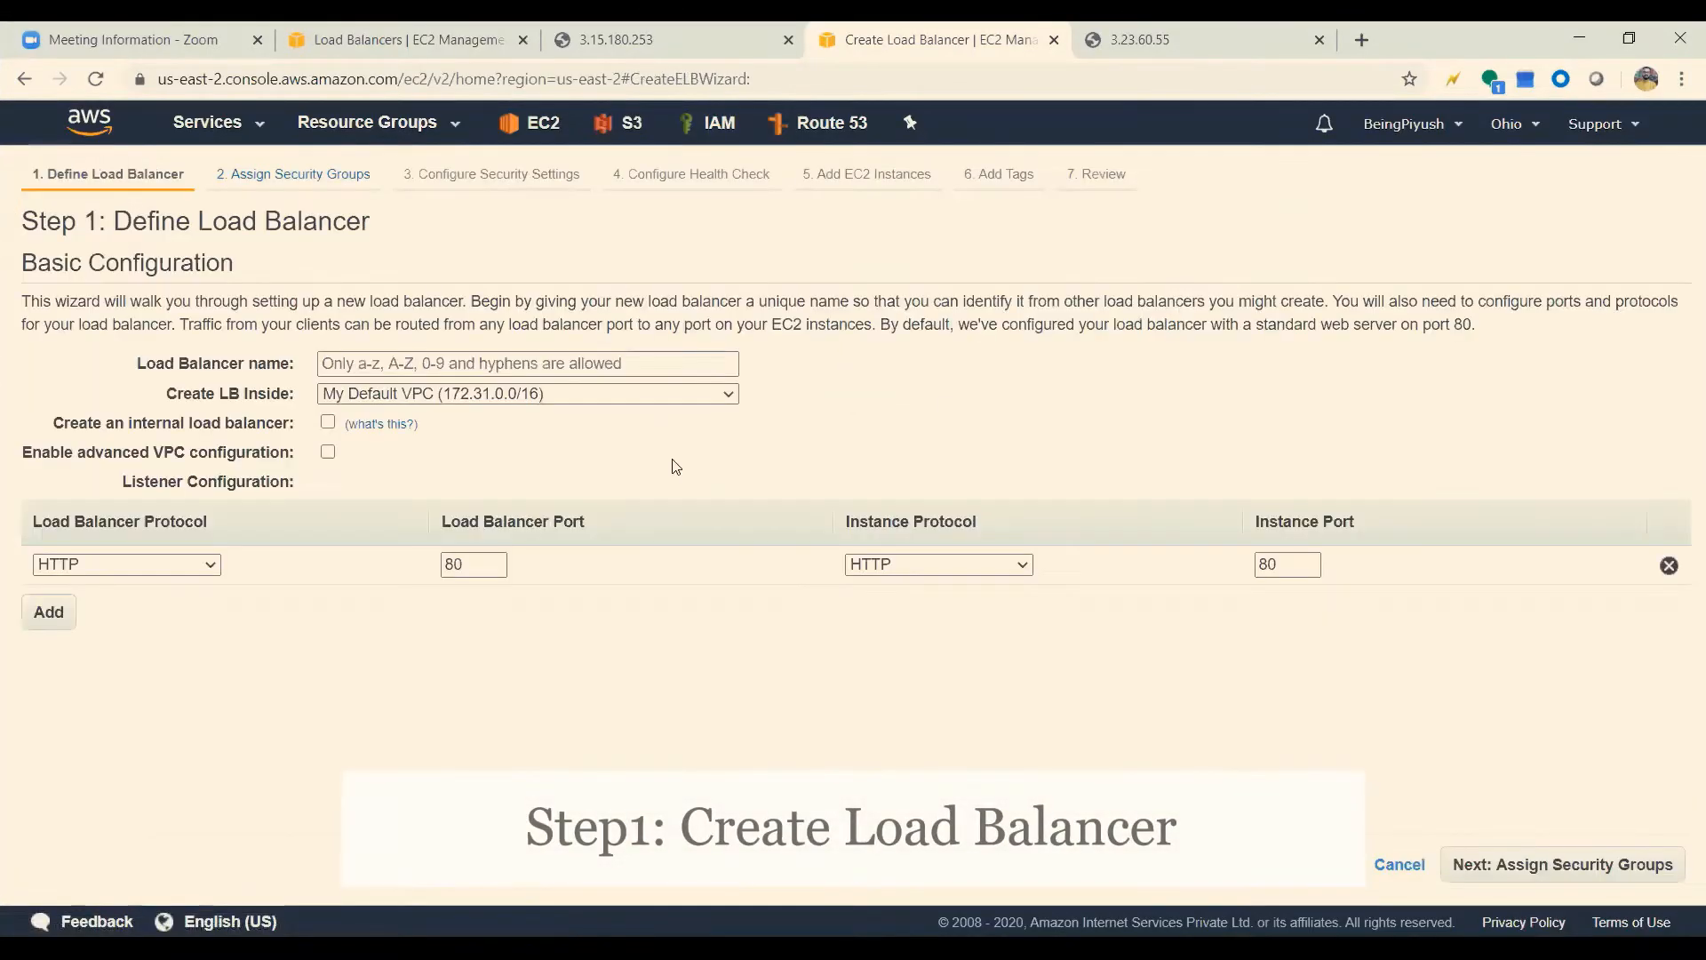
{"action": "left_click", "coordinate": [464, 363]}
{"action": "type", "text": "My"}
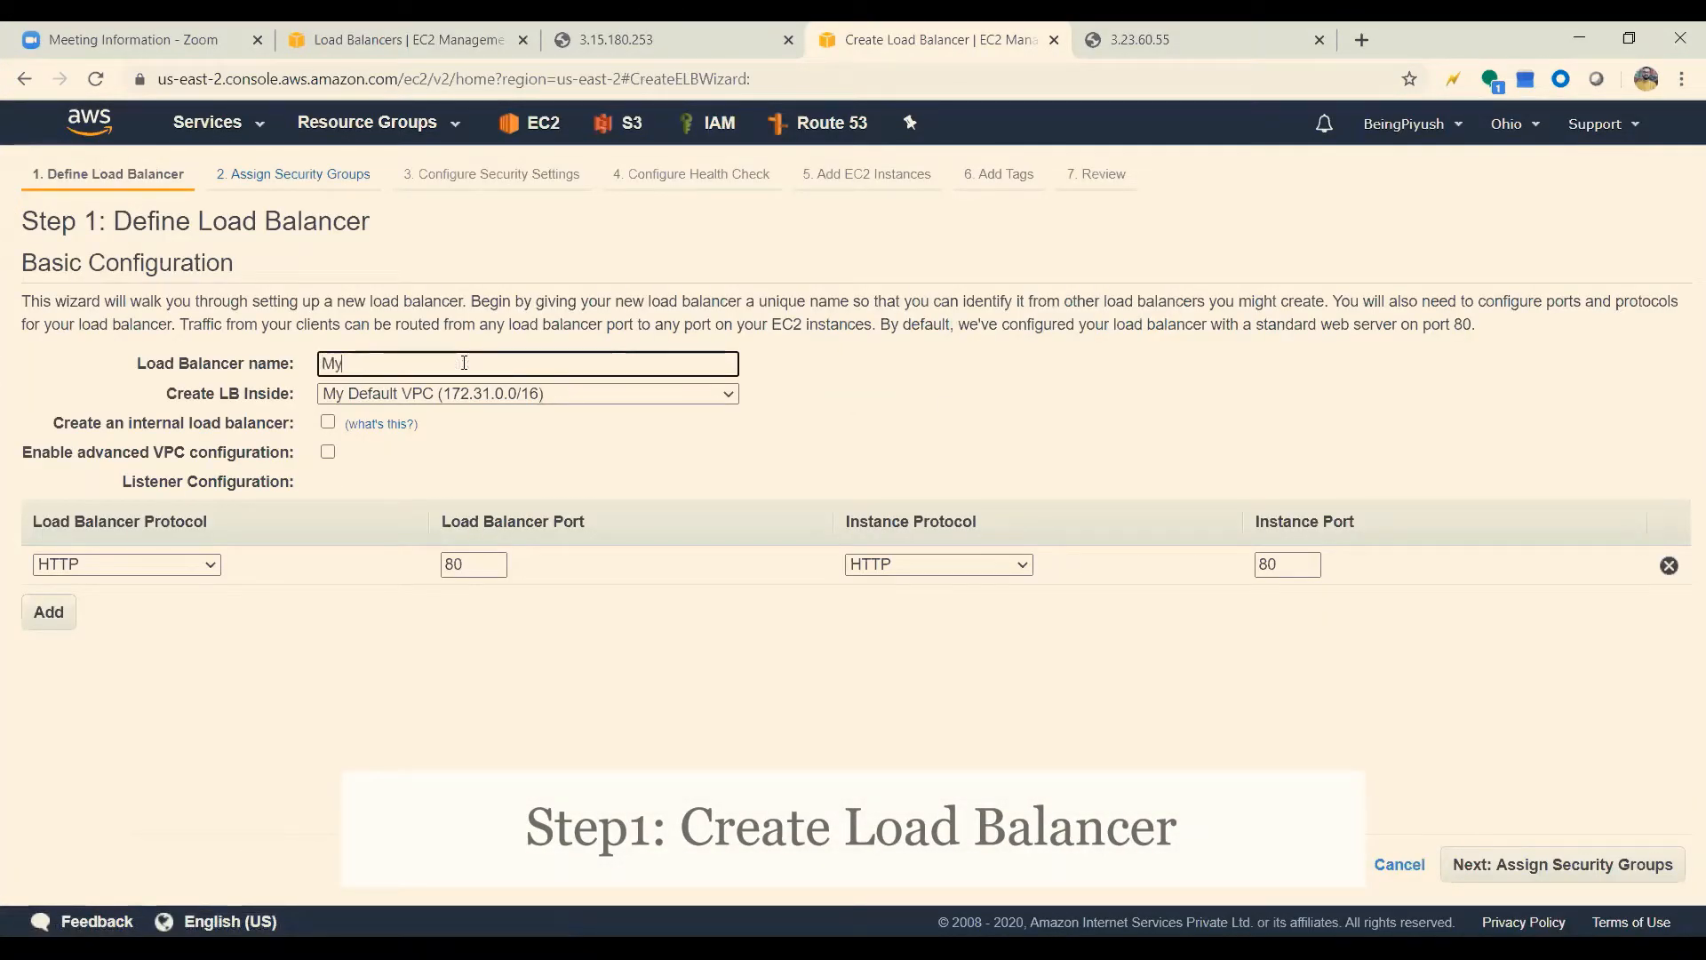
{"action": "type", "text": "LB"}
{"action": "key", "text": "BackSpace"}
{"action": "key", "text": "BackSpace"}
{"action": "type", "text": "FirstLB"}
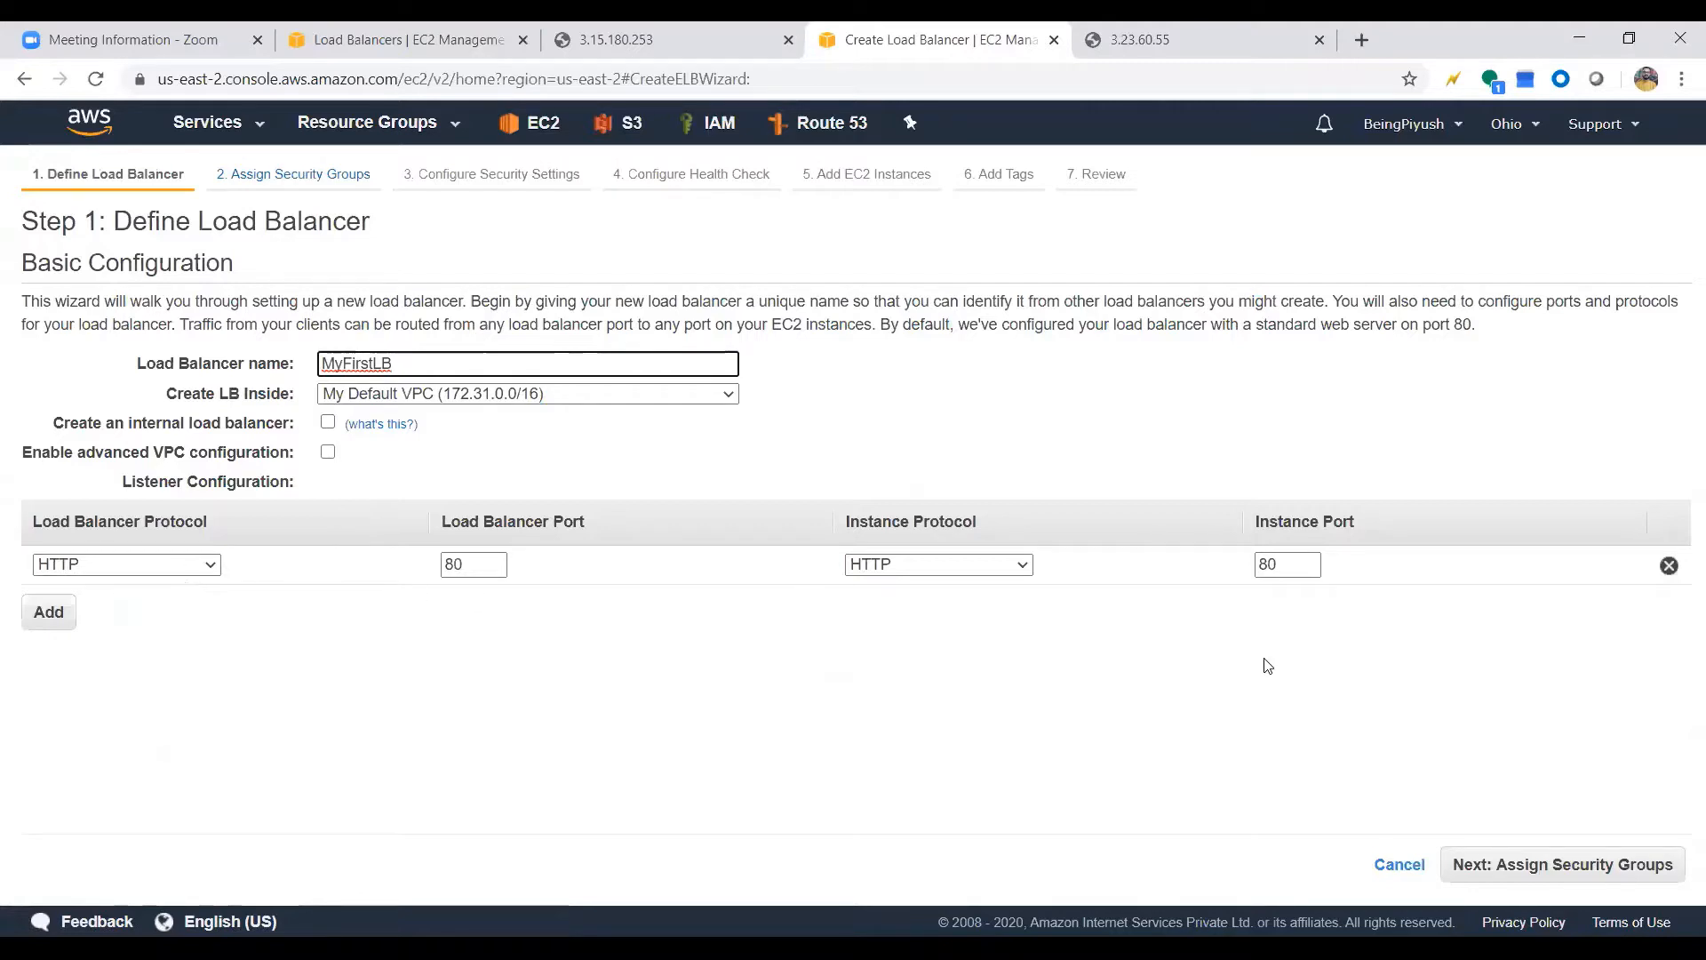
{"action": "left_click", "coordinate": [1555, 862]}
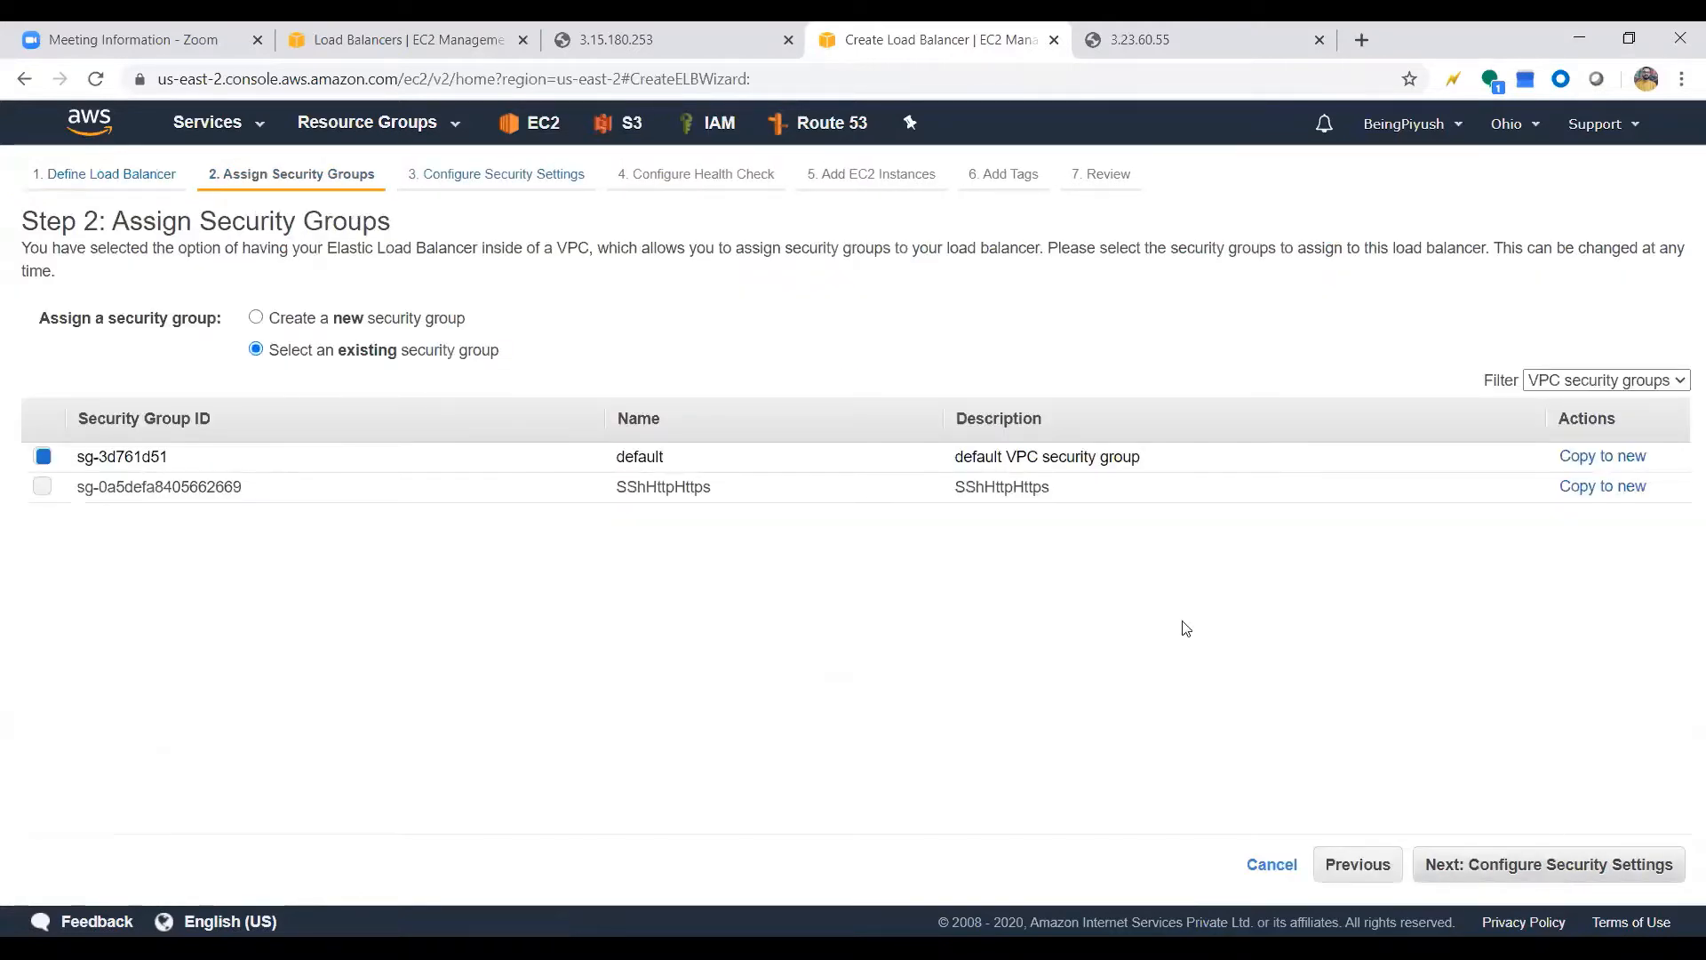
Assign the existing SShHttpHttps security group to the load balancer and continue to the health check configuration
{"action": "left_click", "coordinate": [42, 486]}
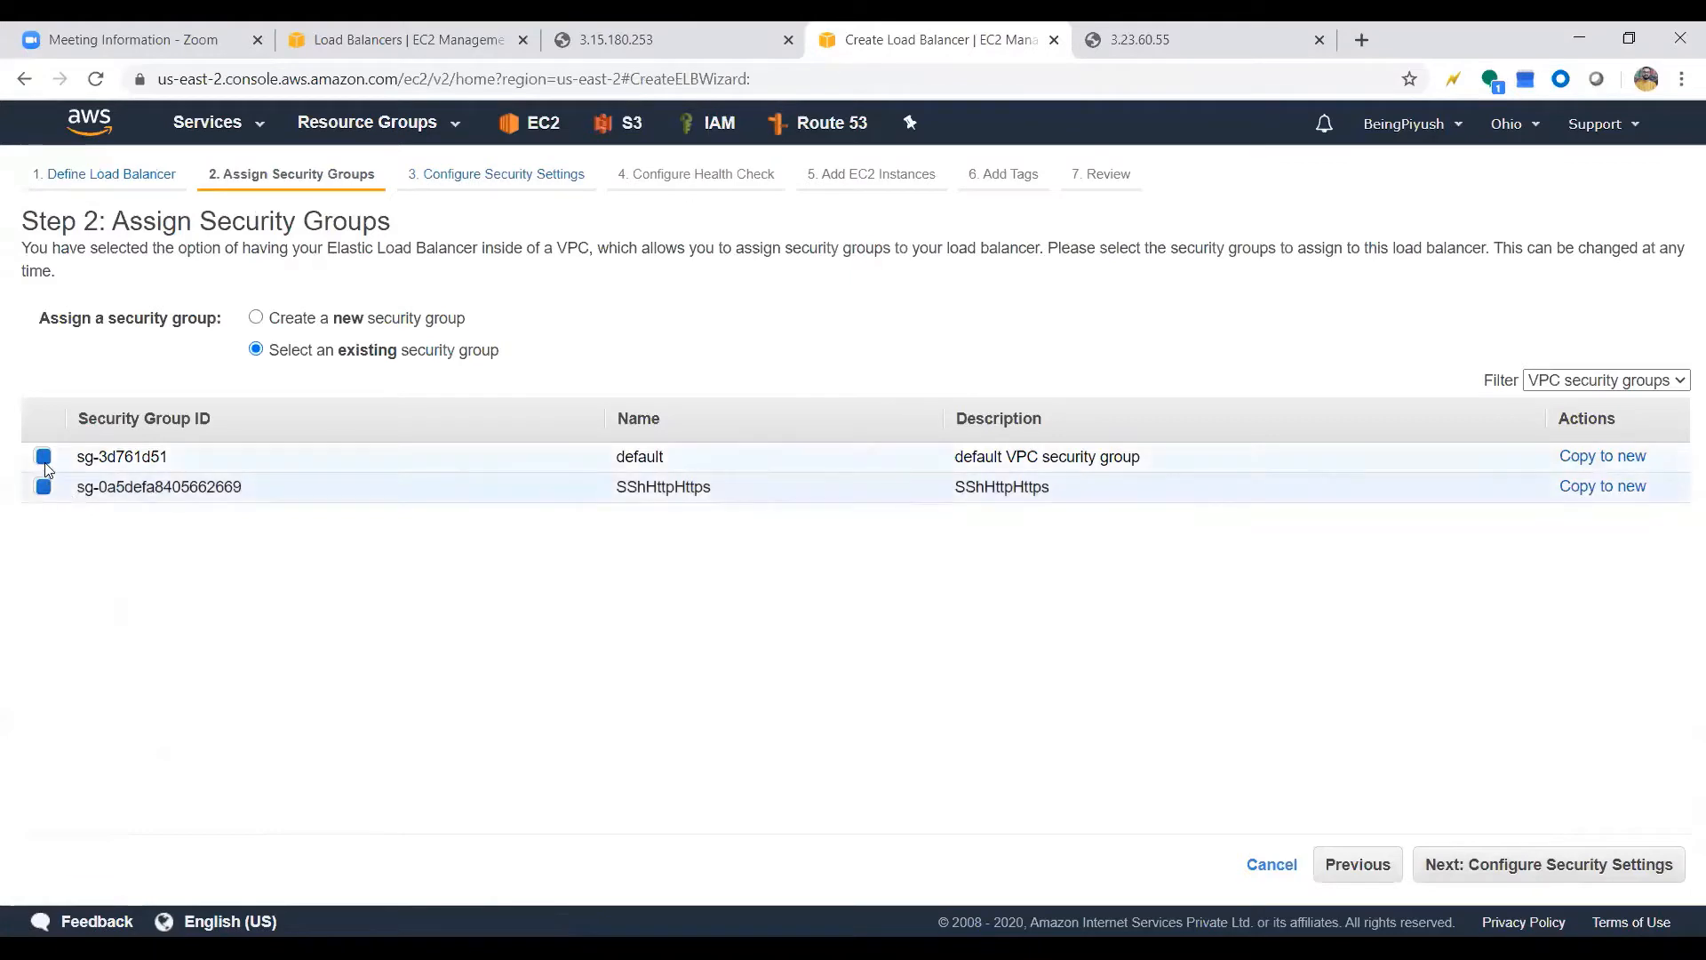
{"action": "left_click", "coordinate": [1599, 868]}
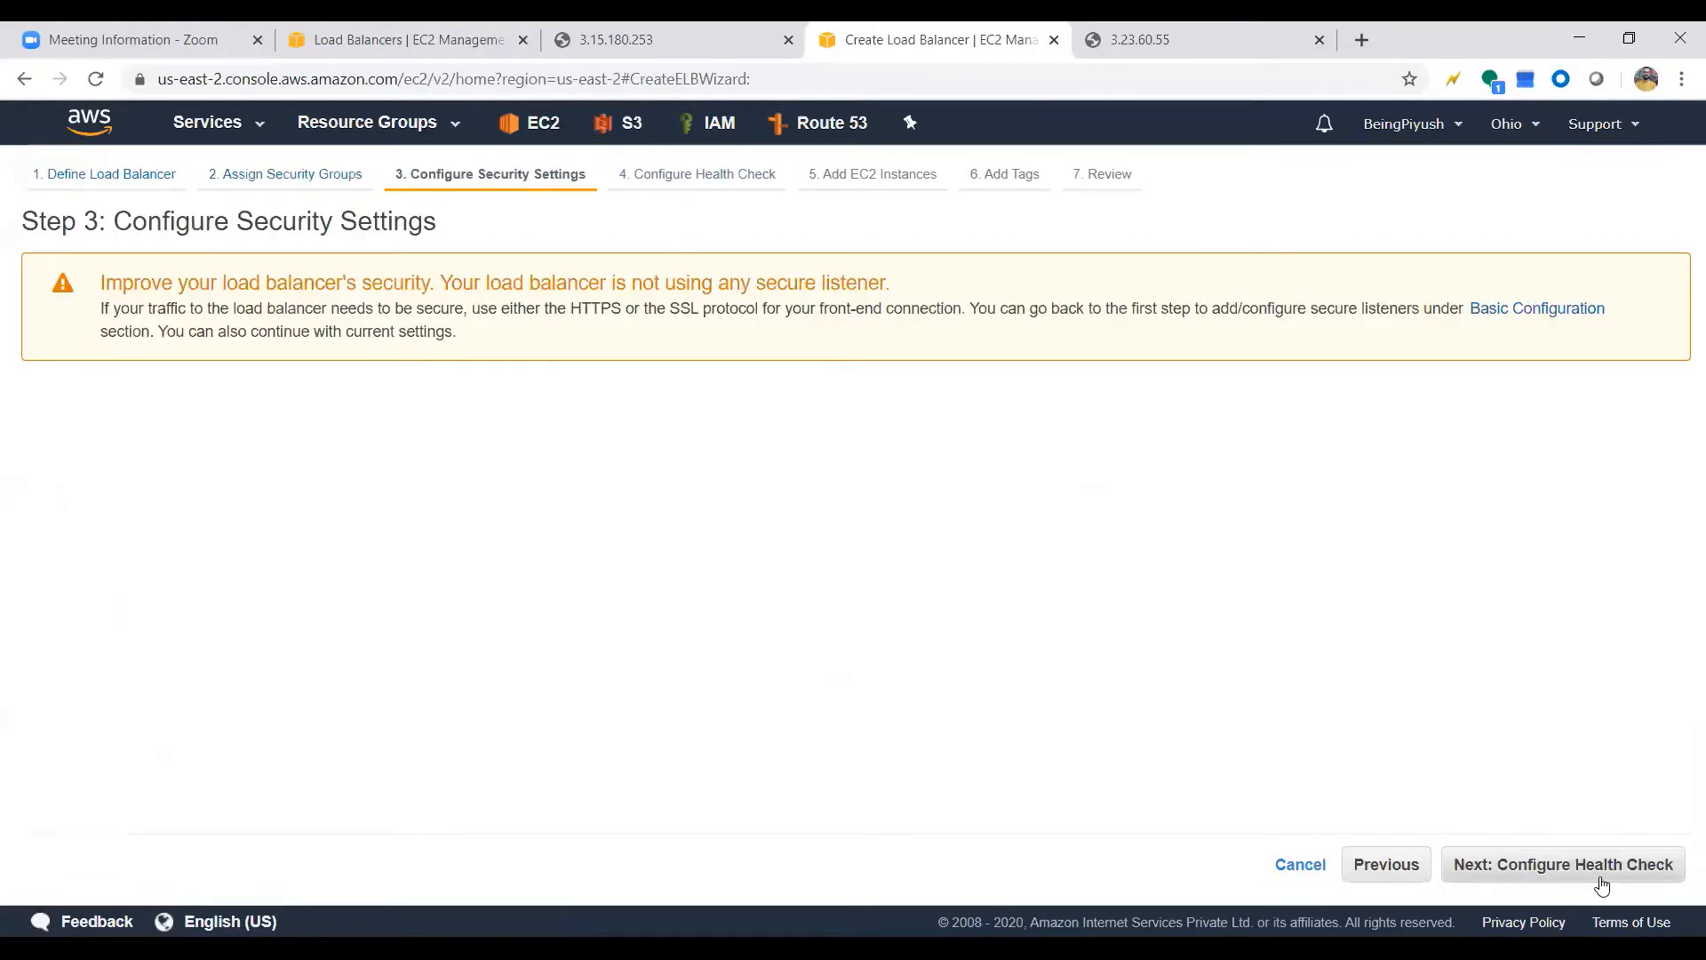
{"action": "left_click", "coordinate": [1600, 878]}
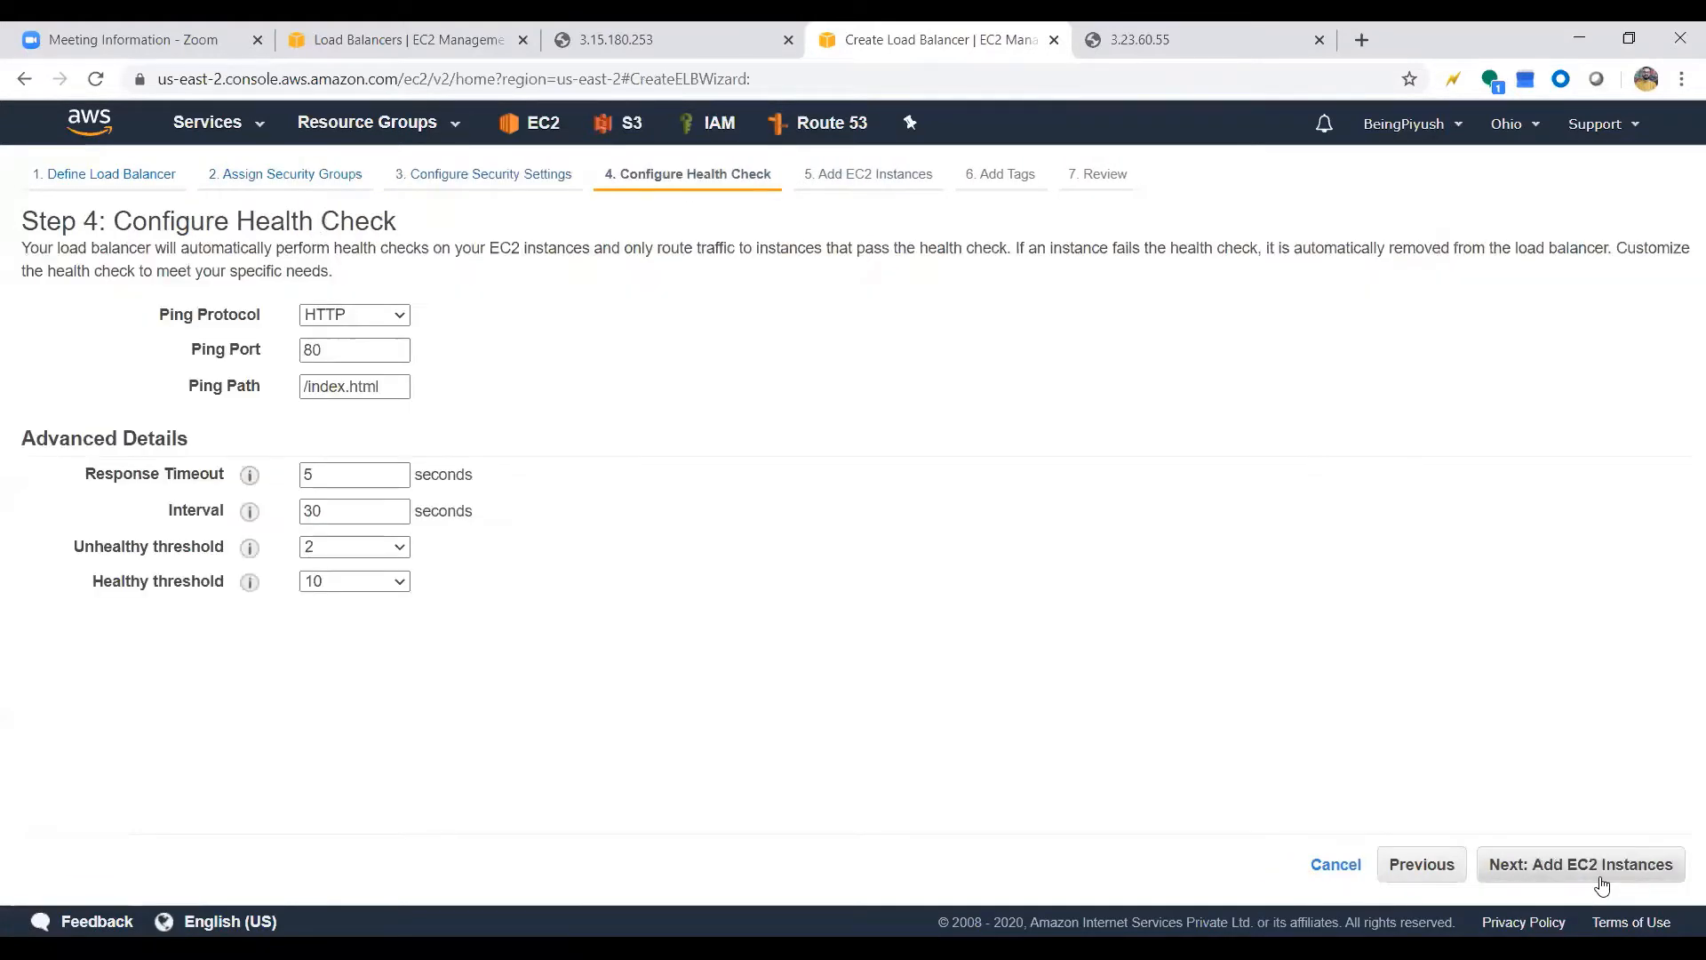
Configure the health check with ping path /healthy.html, a 15-second interval and a healthy threshold of 3, and continue to the EC2 instances
{"action": "left_click", "coordinate": [380, 384]}
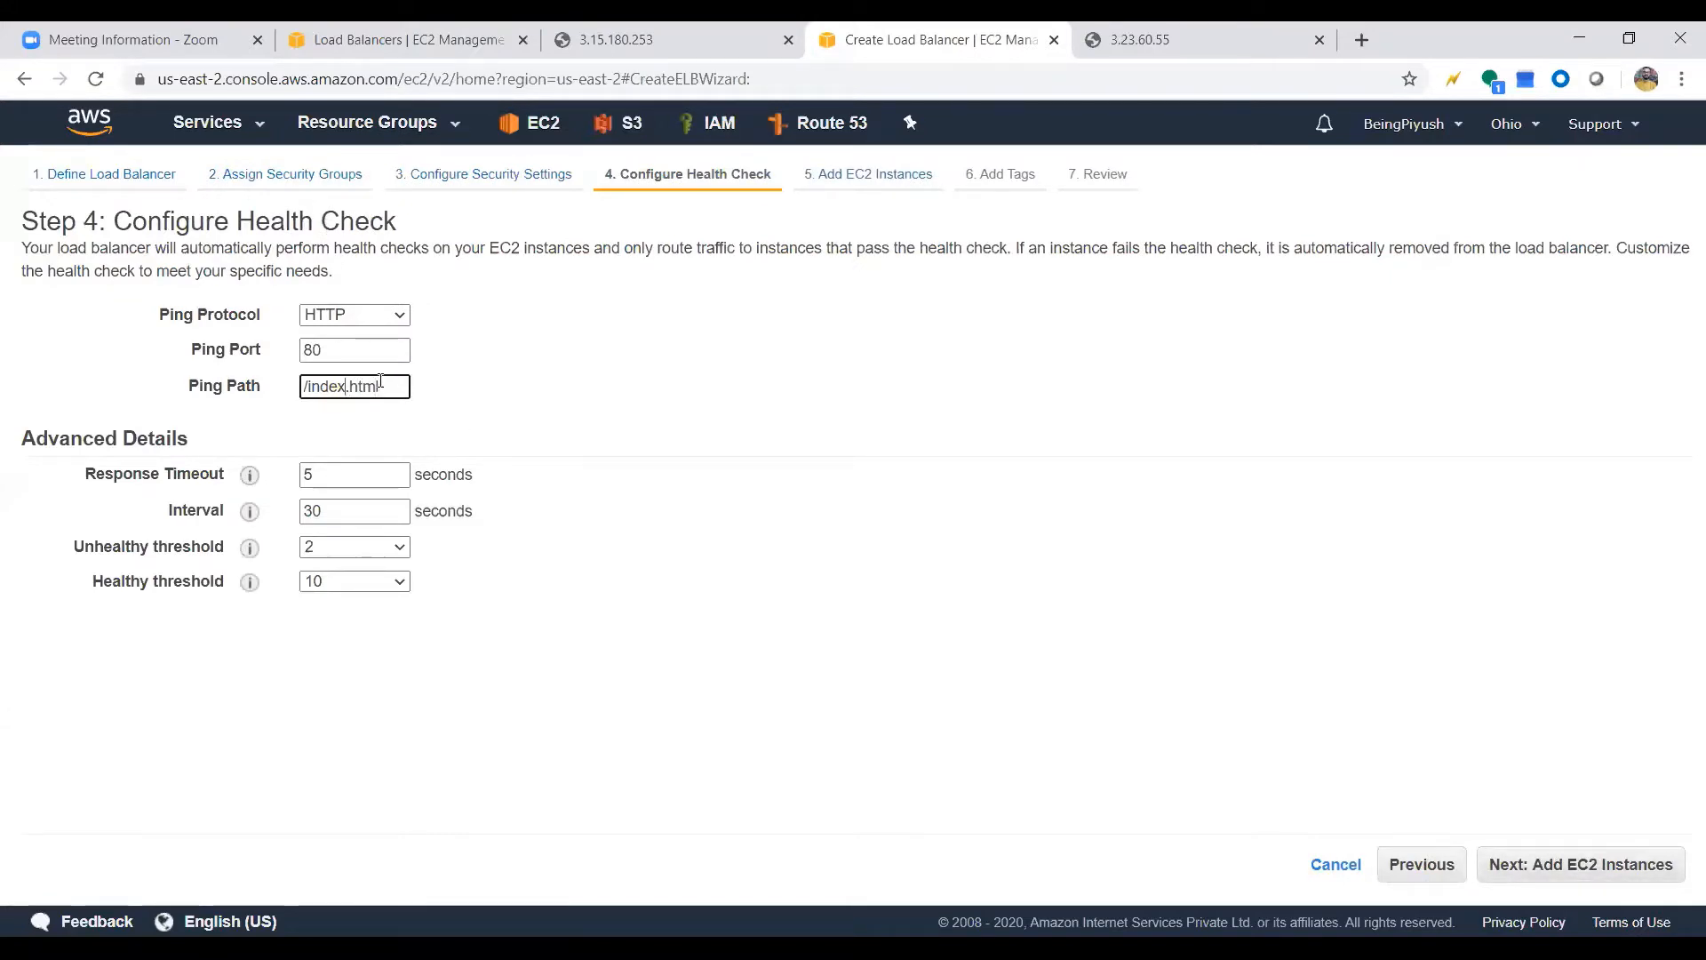
{"action": "key", "text": "BackSpace"}
{"action": "key", "text": "BackSpace"}
{"action": "key", "text": "BackSpace"}
{"action": "key", "text": "BackSpace"}
{"action": "key", "text": "BackSpace"}
{"action": "type", "text": "healthchec"}
{"action": "key", "text": "BackSpace"}
{"action": "key", "text": "BackSpace"}
{"action": "key", "text": "BackSpace"}
{"action": "key", "text": "BackSpace"}
{"action": "type", "text": "y"}
{"action": "left_click", "coordinate": [469, 410]}
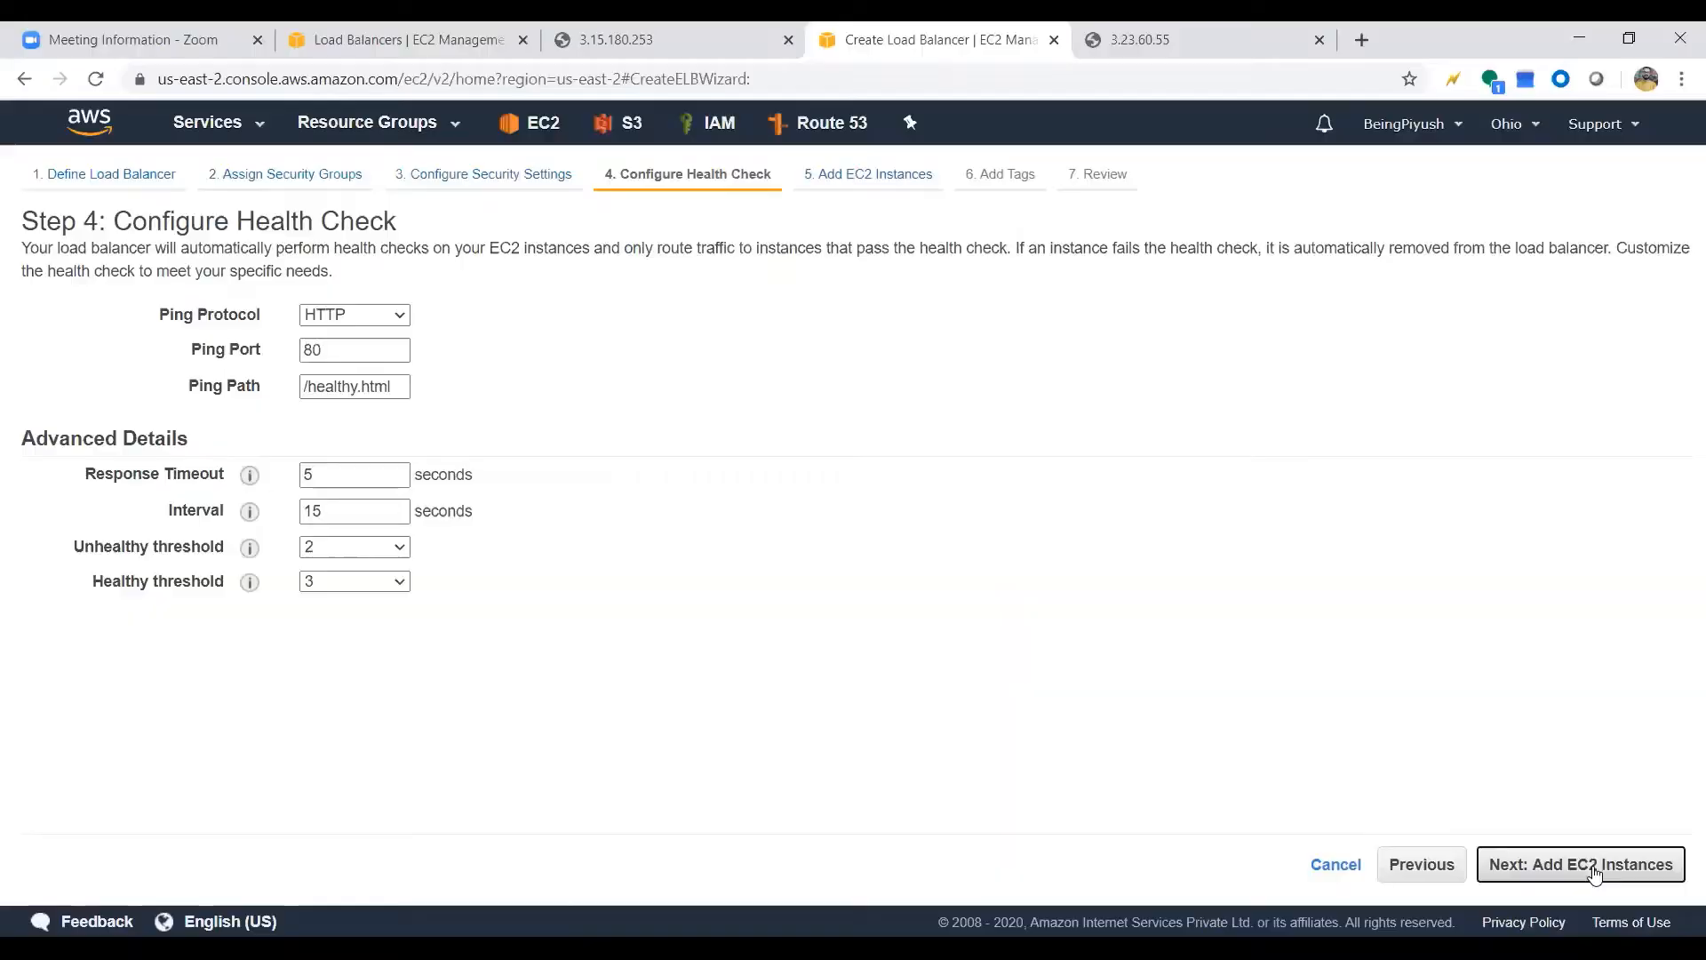
{"action": "left_click", "coordinate": [1595, 866]}
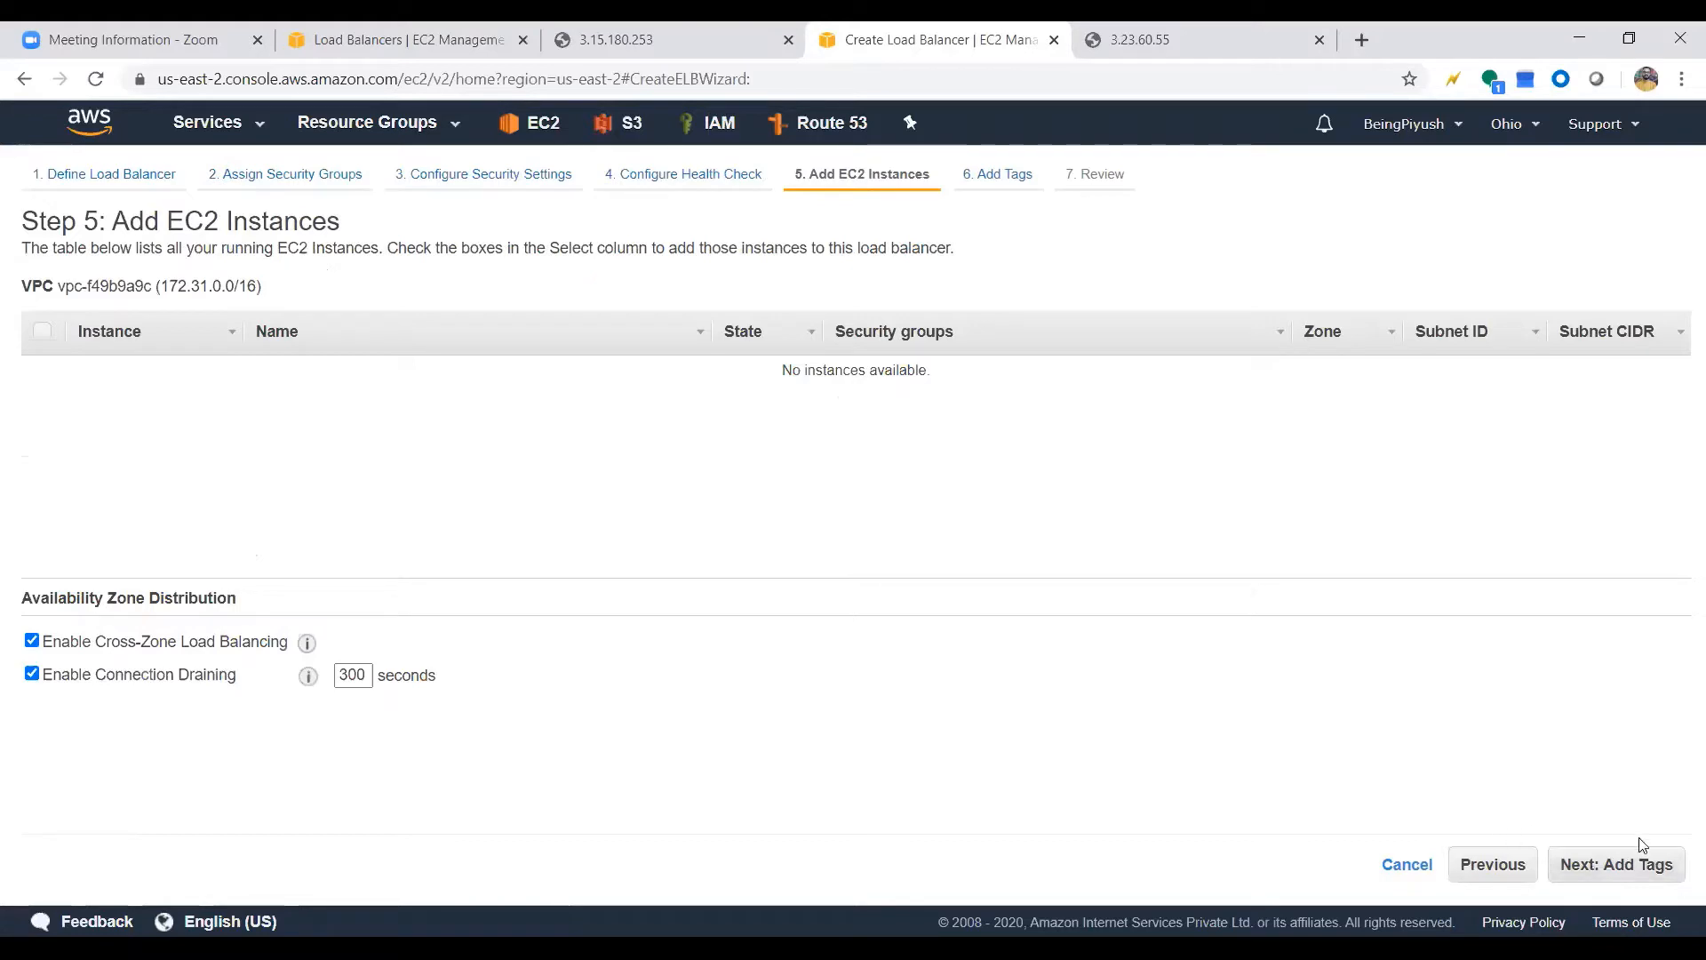
Skip adding EC2 instances, tag the load balancer with key Name and value MyFirstLB, and proceed to the review
{"action": "left_click", "coordinate": [1629, 864]}
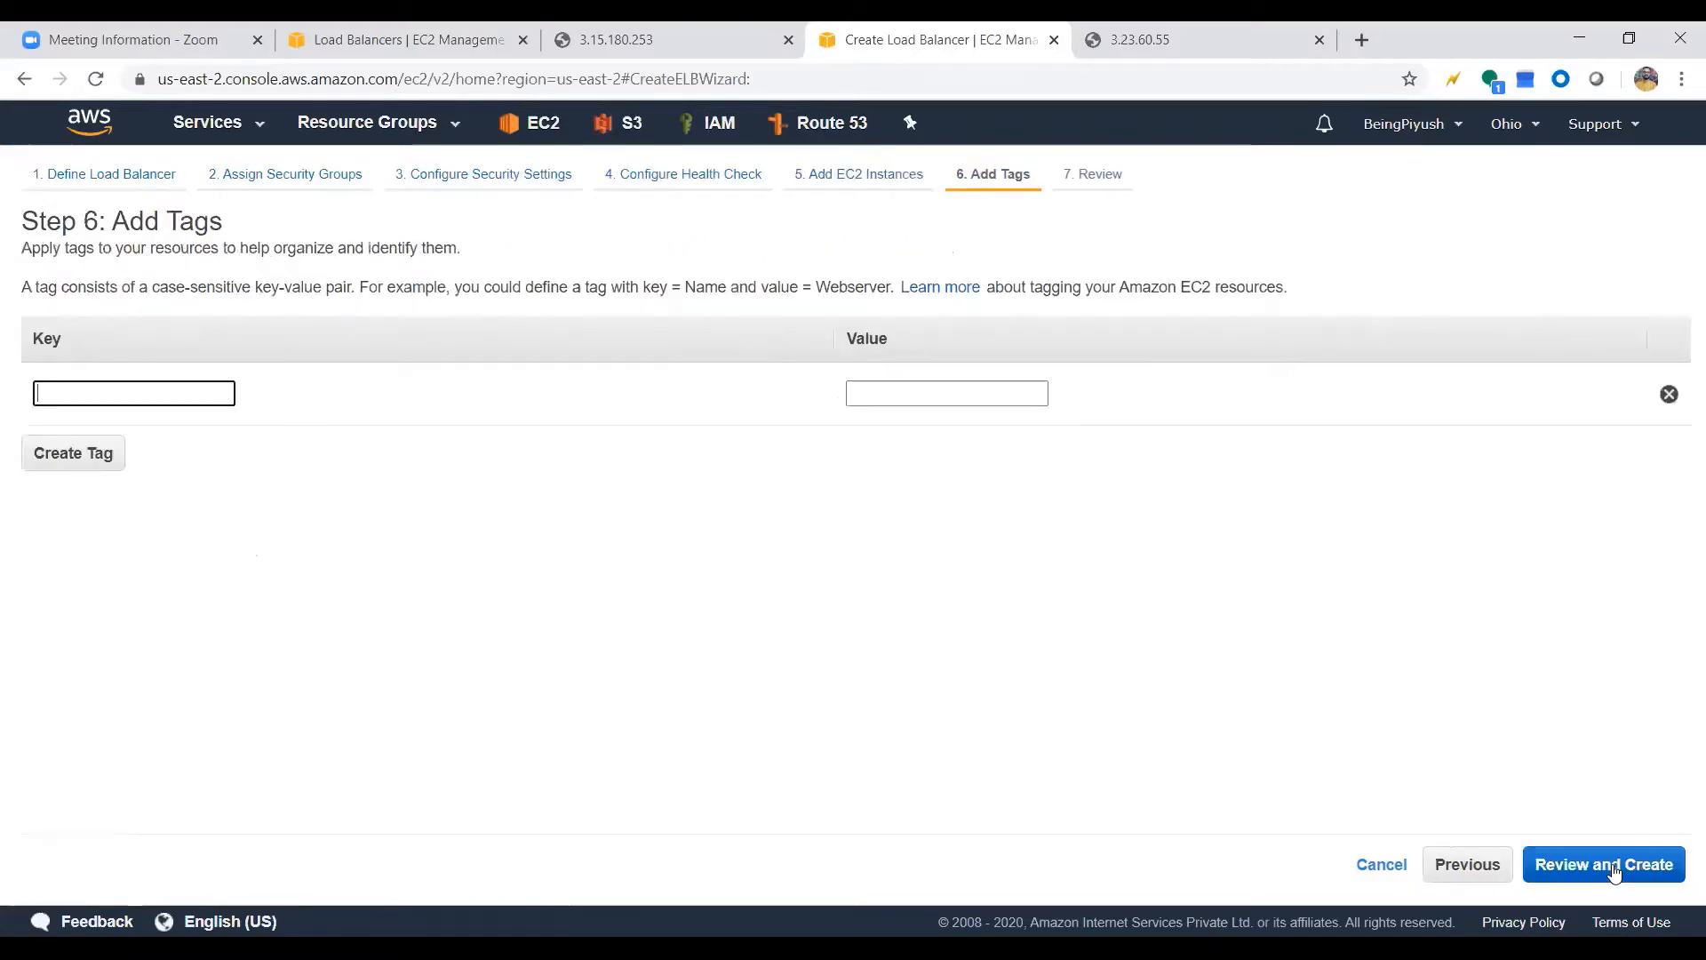
{"action": "left_click", "coordinate": [129, 401]}
{"action": "type", "text": "Name"}
{"action": "key", "text": "Tab"}
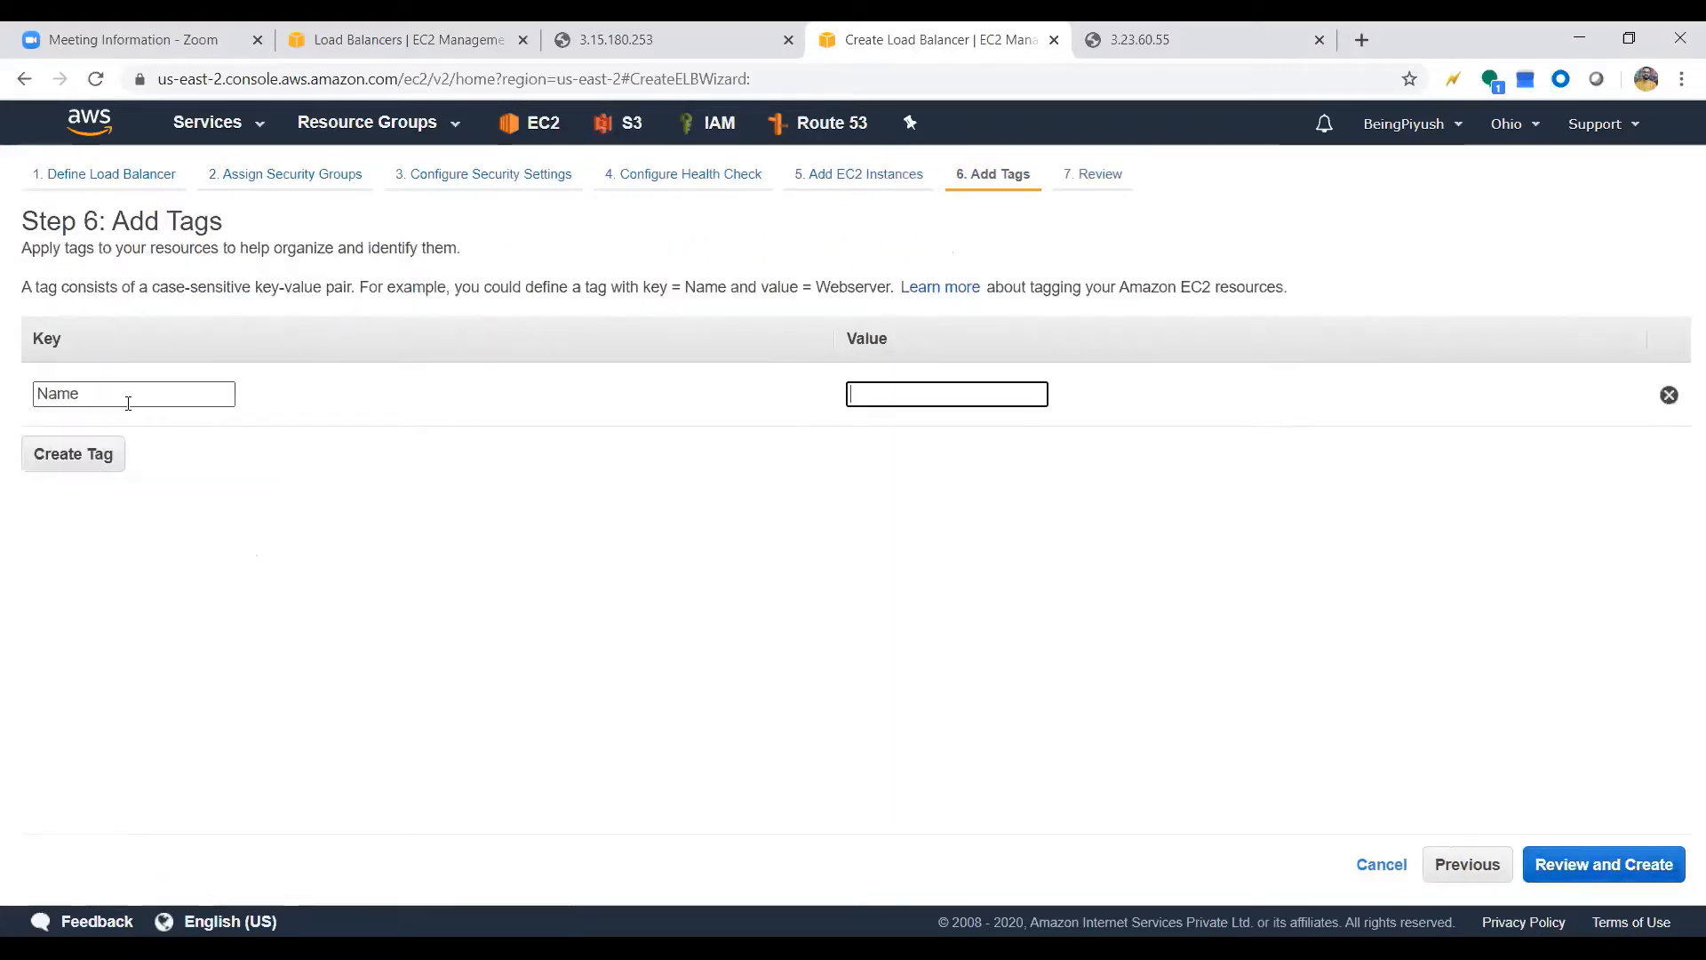
{"action": "type", "text": "My"}
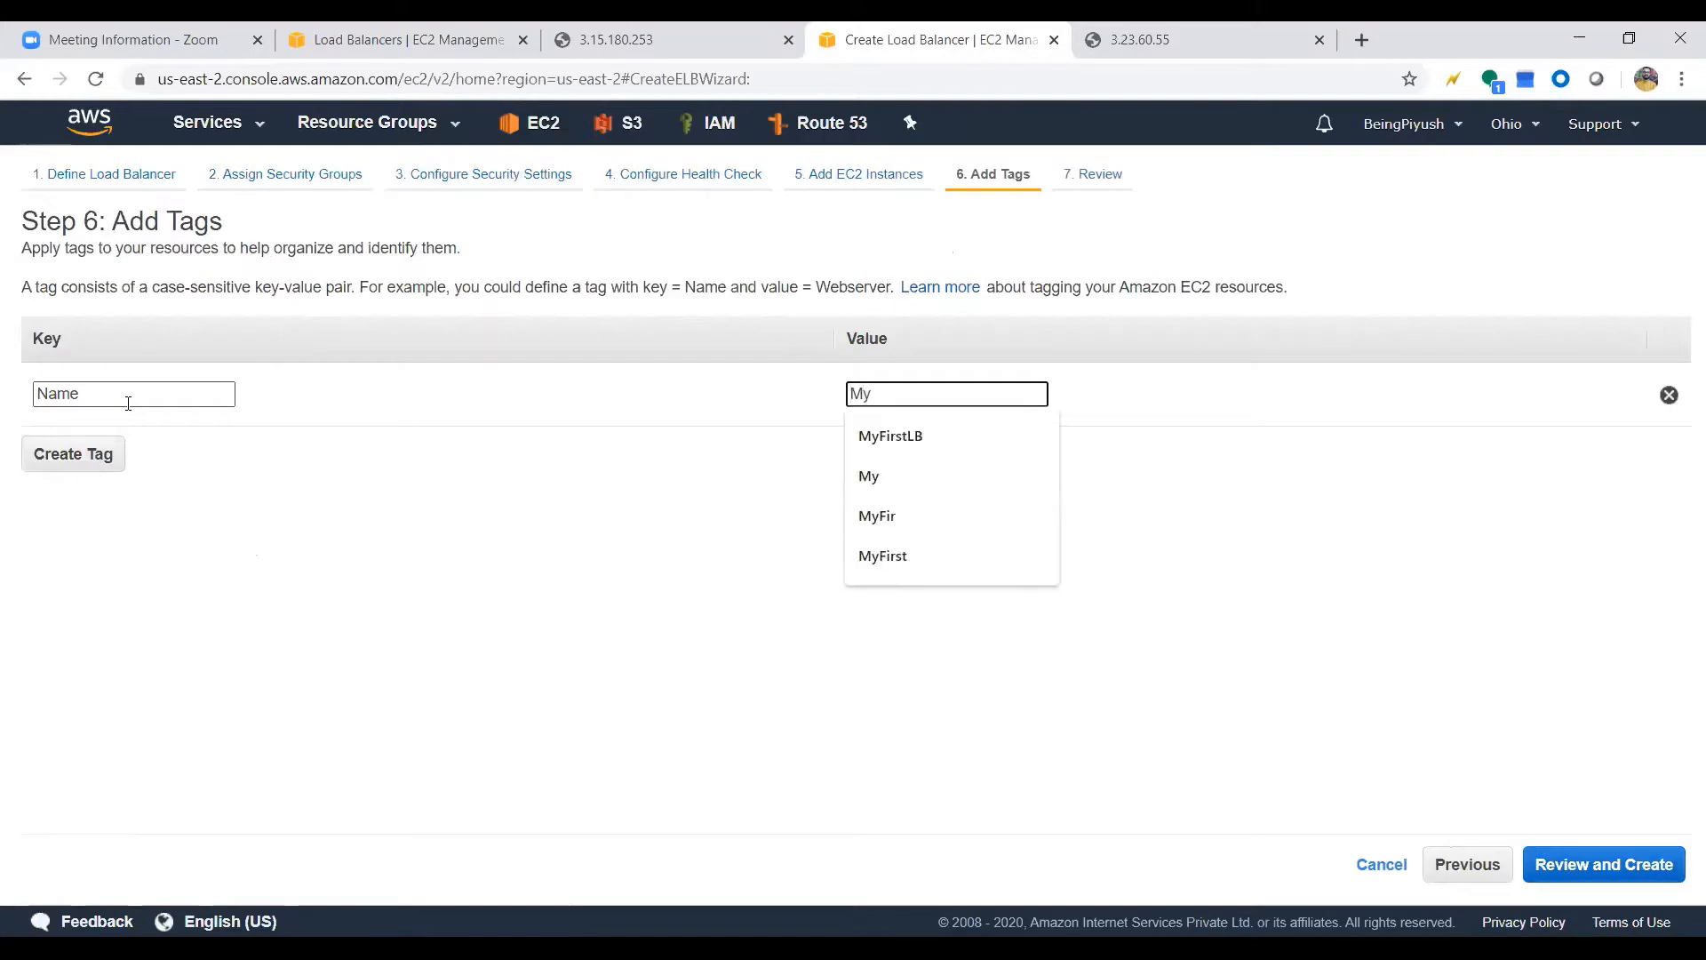
{"action": "key", "text": "Down"}
{"action": "key", "text": "Return"}
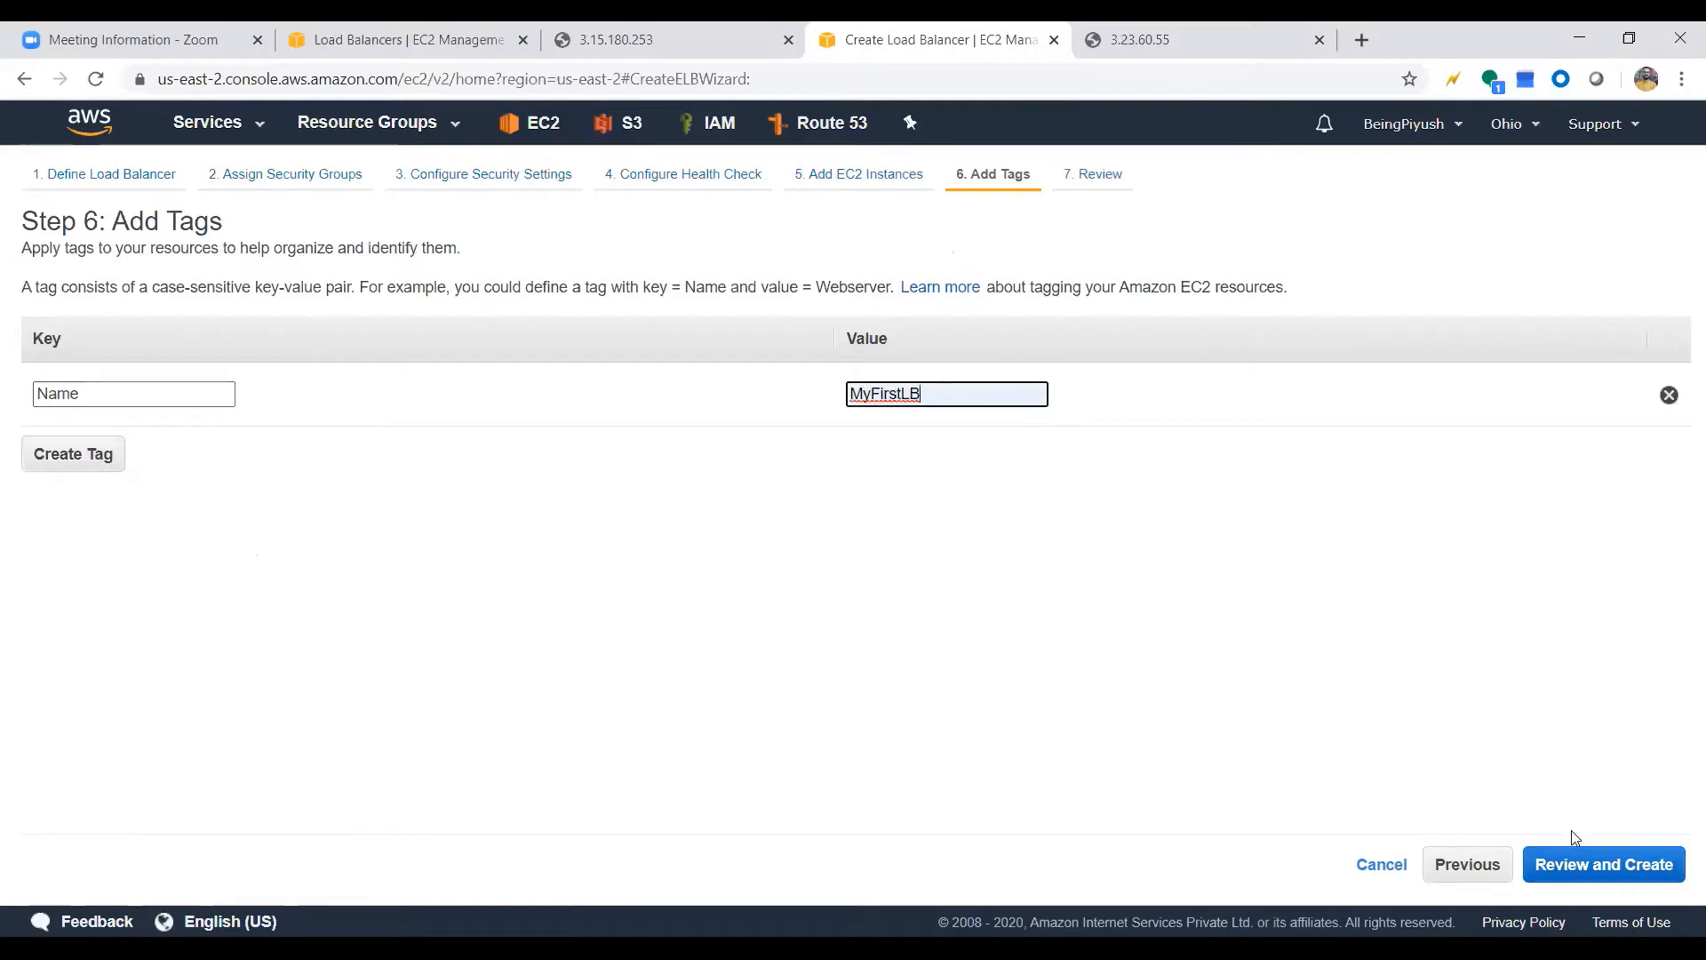
{"action": "left_click", "coordinate": [1575, 866]}
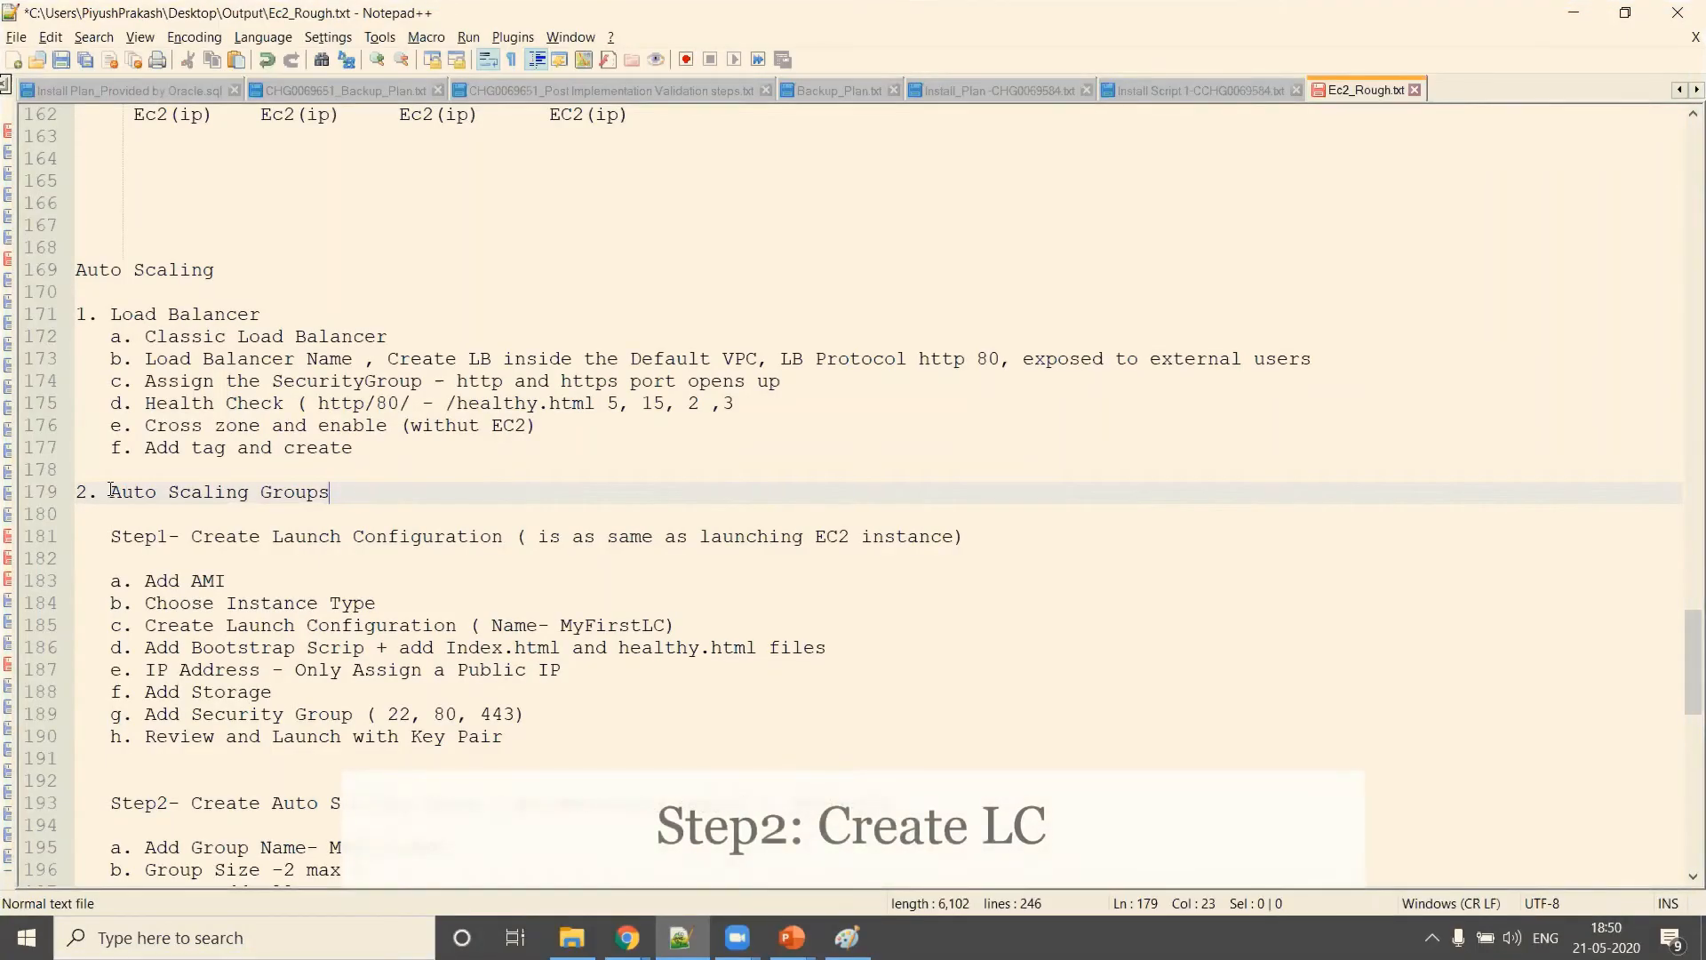
Create the MyFirstLB load balancer, then review its description and the launch configuration notes in Notepad++
{"action": "left_click_drag", "start_coordinate": [112, 490], "coordinate": [374, 491]}
{"action": "key", "text": "alt+Tab"}
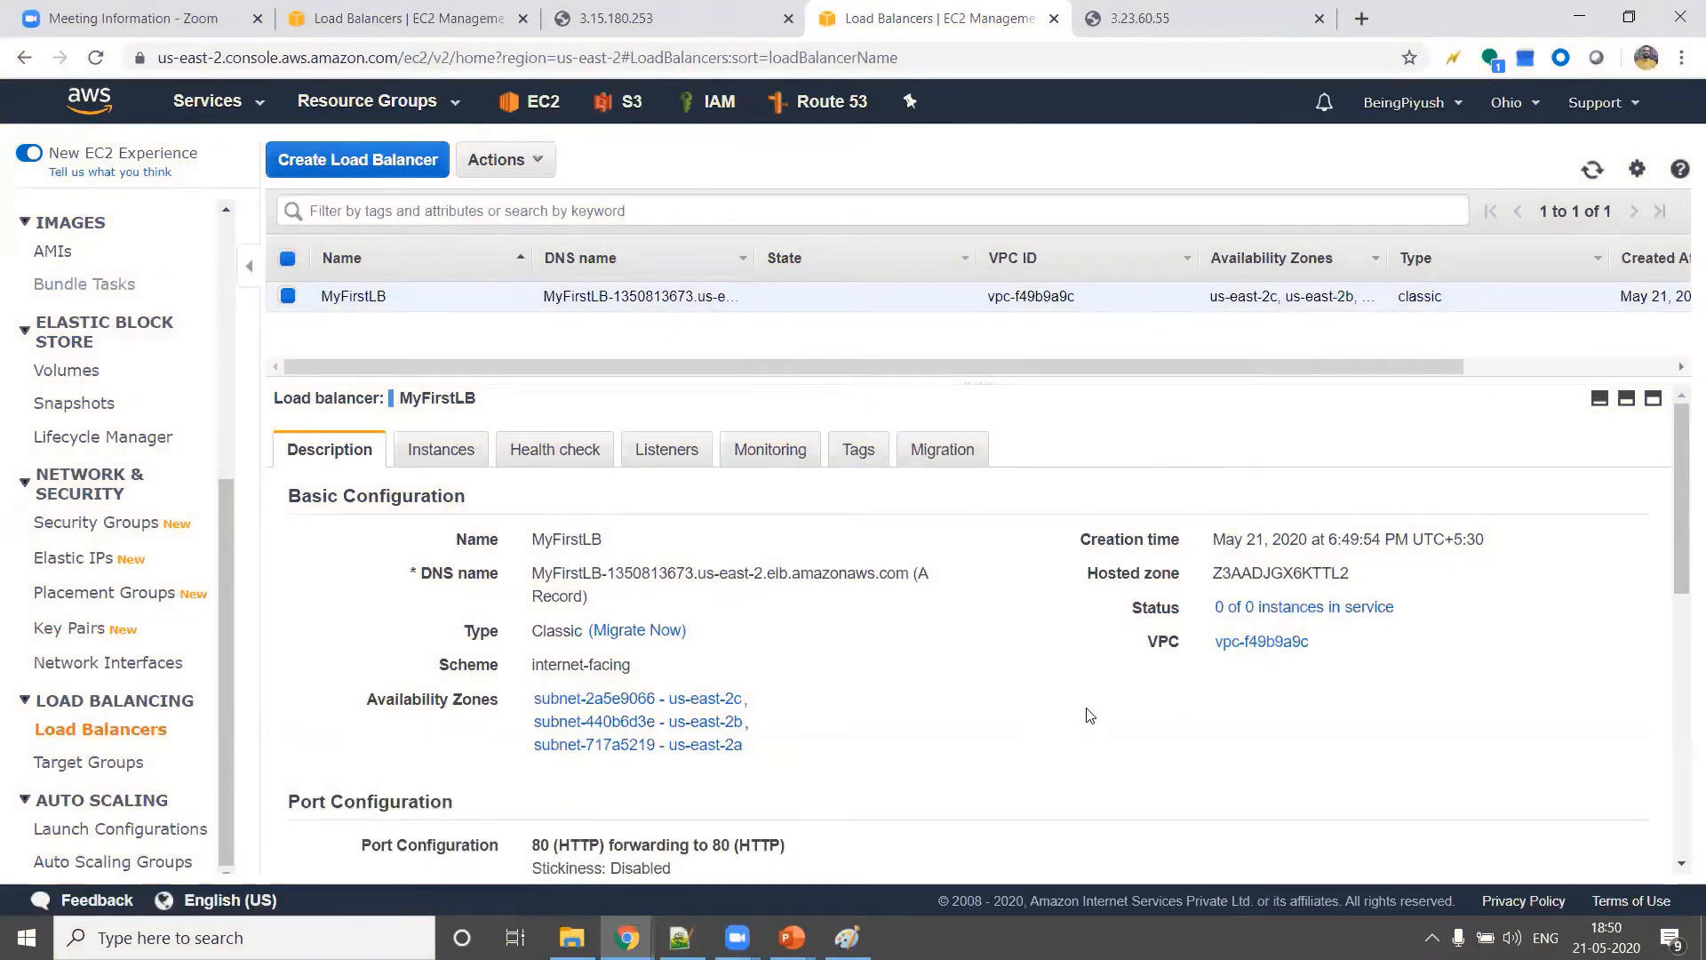
{"action": "scroll", "coordinate": [1090, 715], "scroll_direction": "down", "scroll_amount": 3}
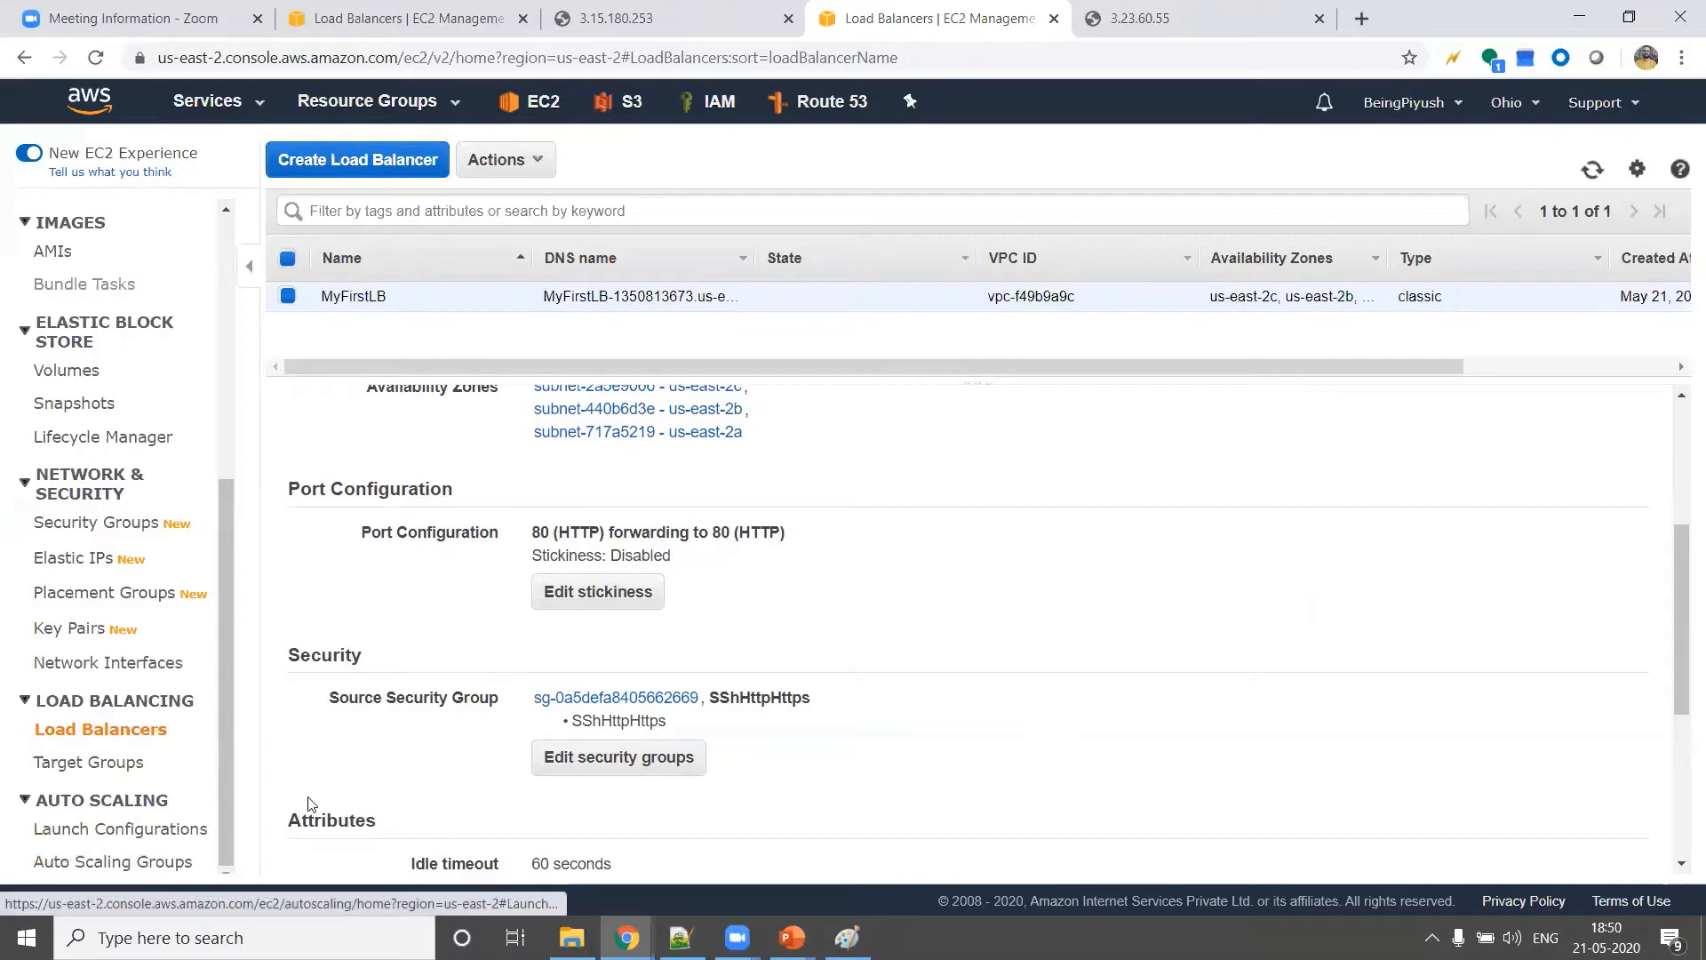
{"action": "key", "text": "alt+Tab"}
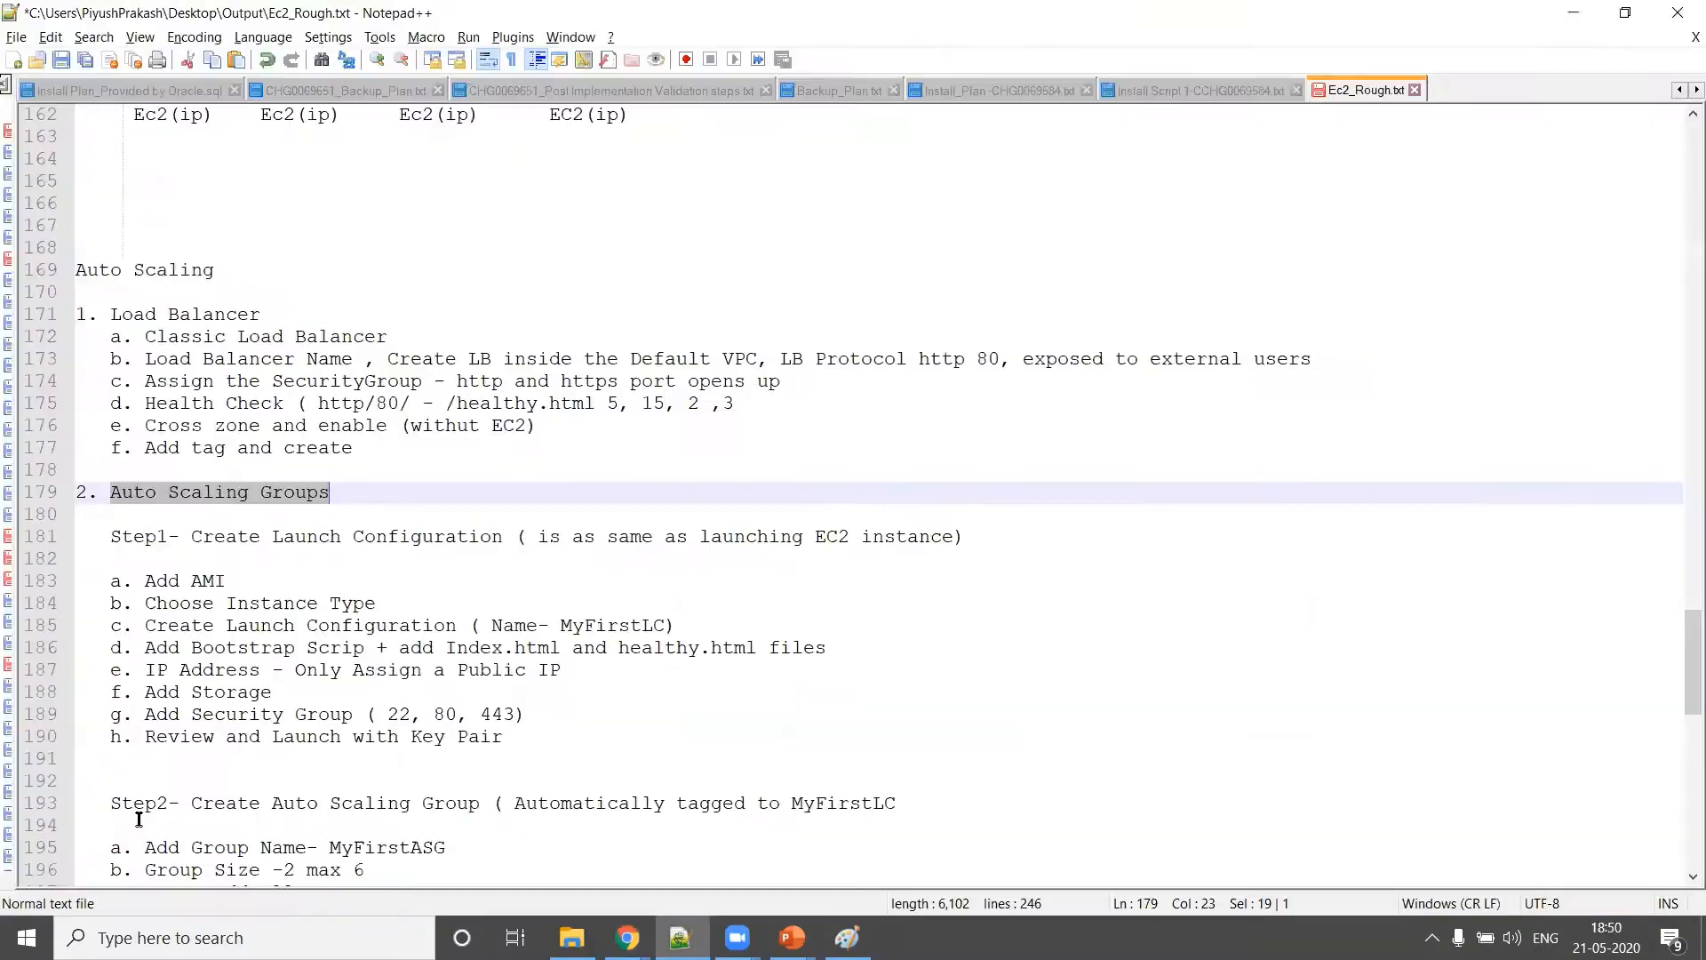
{"action": "left_click_drag", "start_coordinate": [187, 537], "coordinate": [504, 548]}
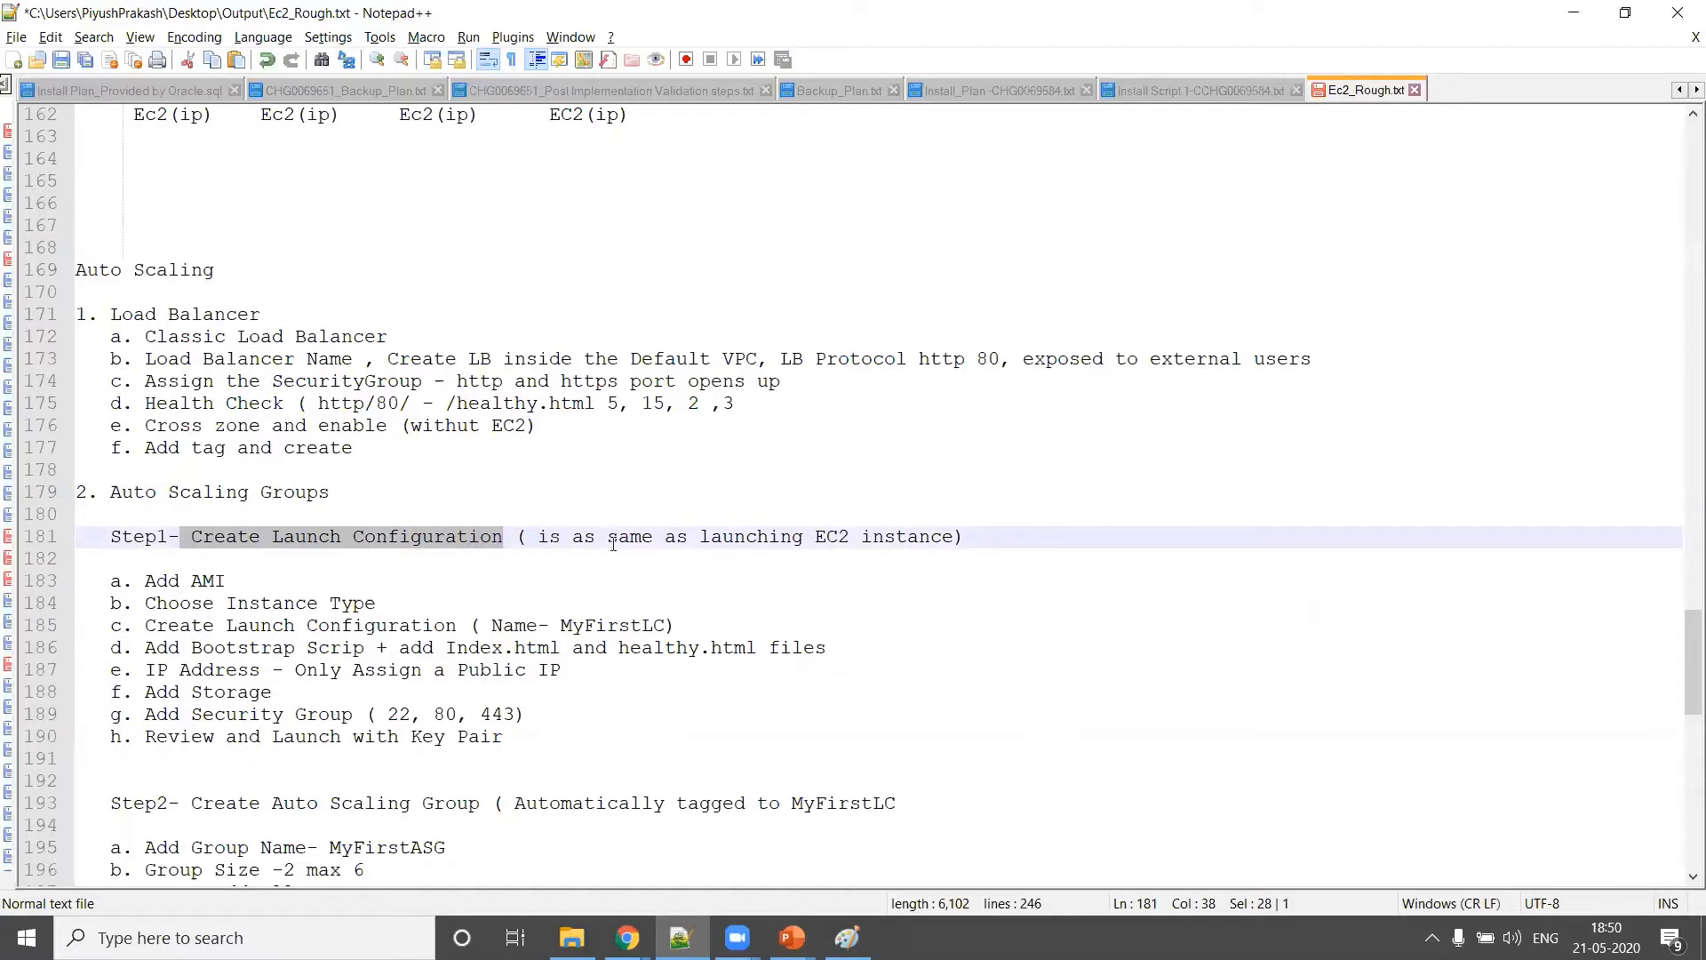
Switch to Chrome and start a launch configuration with the Amazon Linux 2 AMI and t2.micro, continuing to its details
{"action": "key", "text": "alt+Tab"}
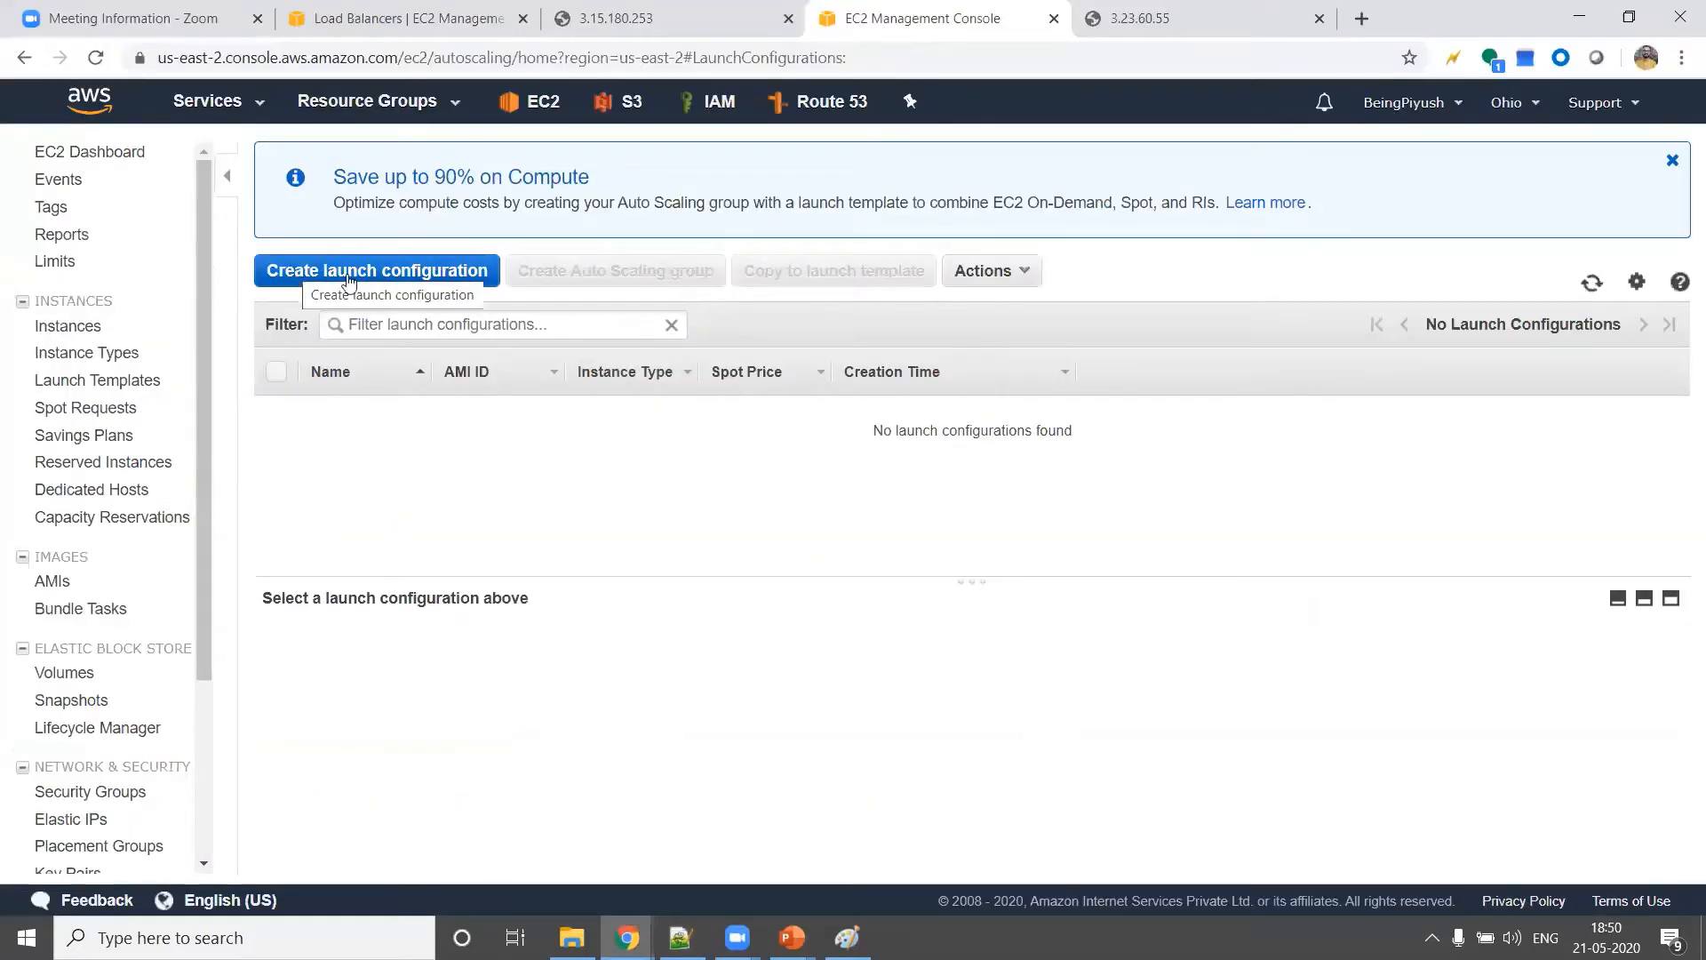
{"action": "left_click", "coordinate": [437, 281]}
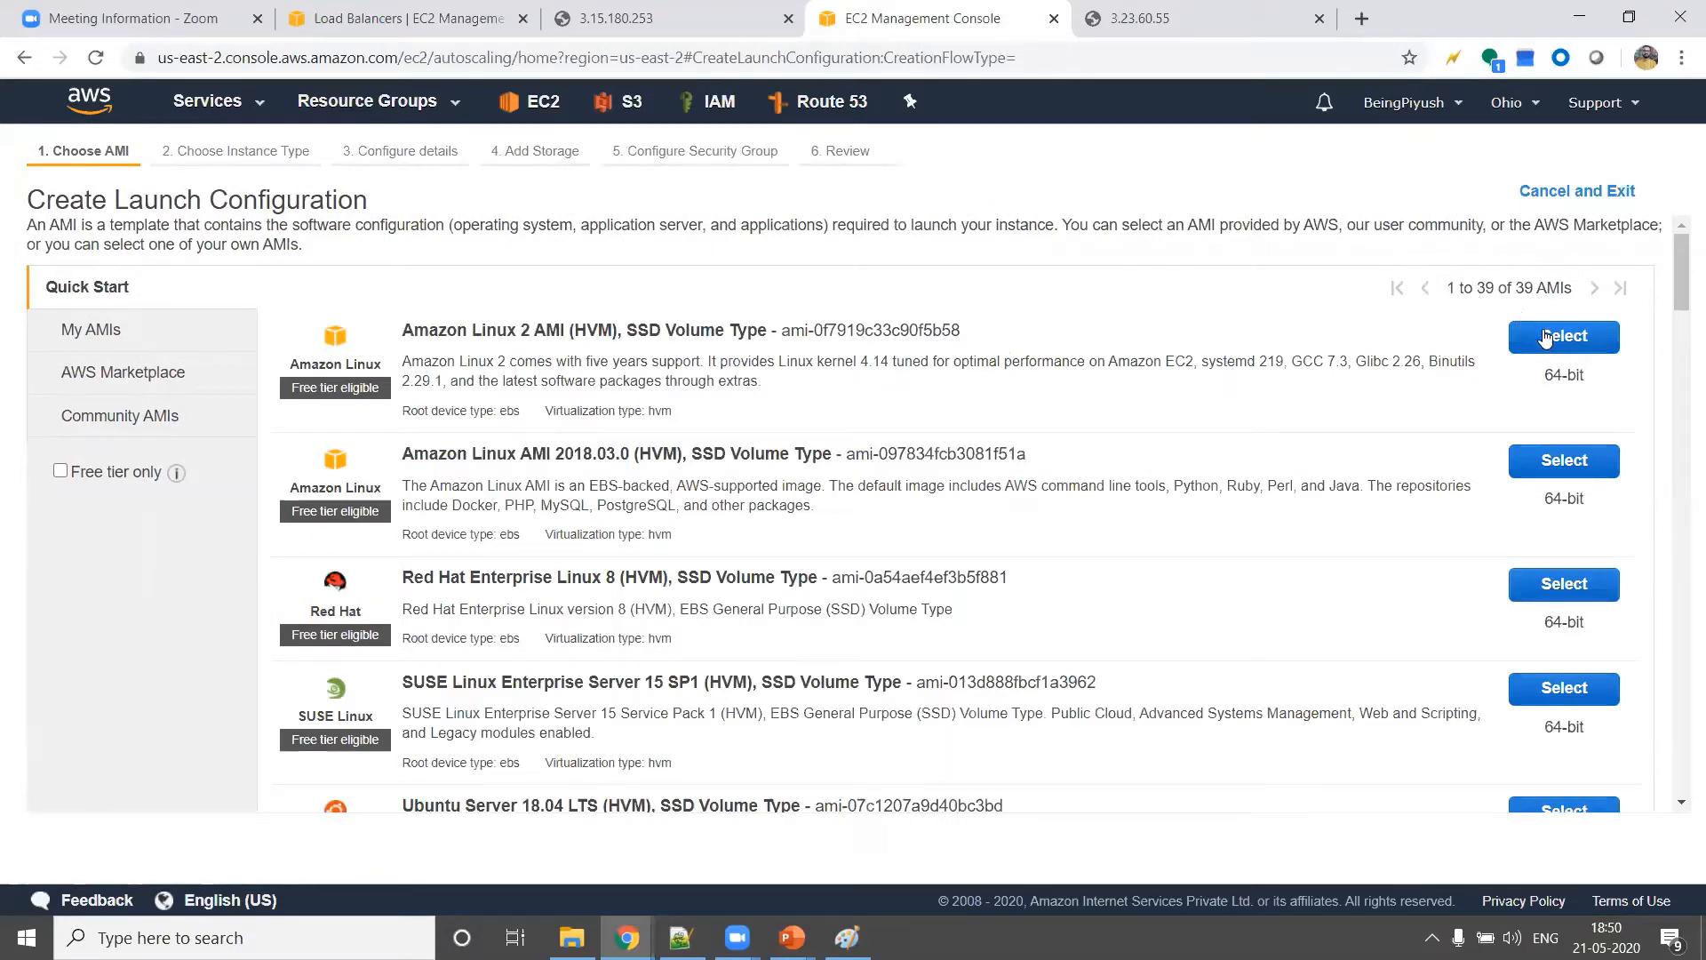
{"action": "left_click", "coordinate": [1547, 339]}
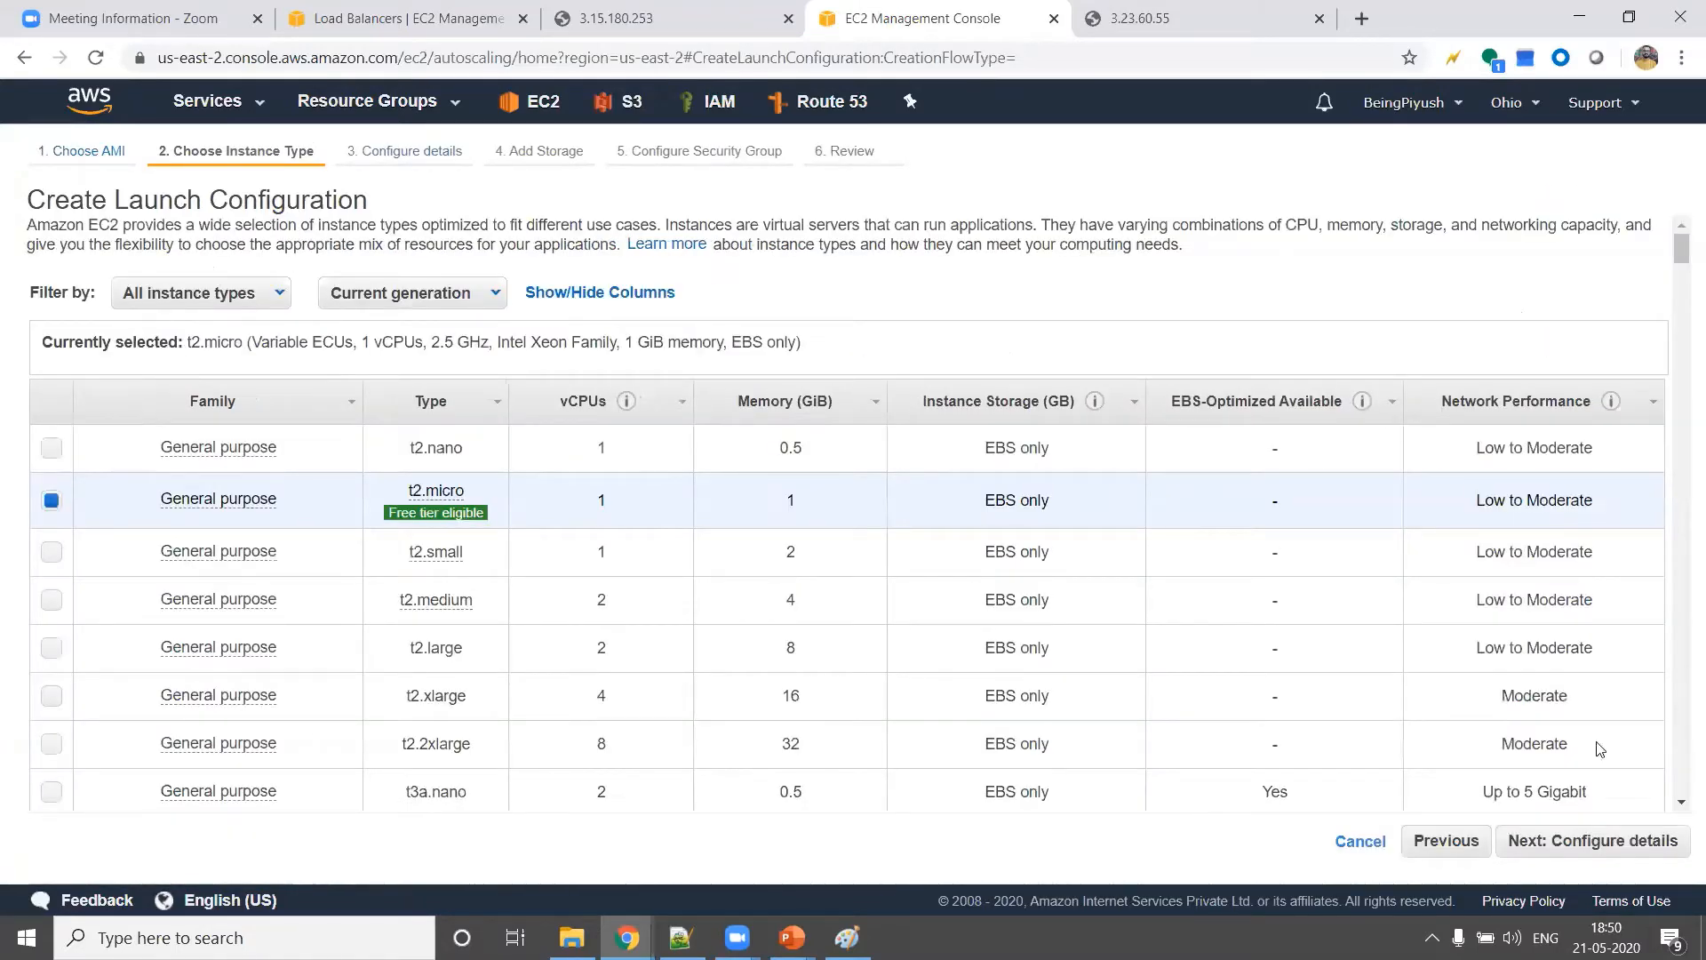
{"action": "left_click", "coordinate": [1611, 842]}
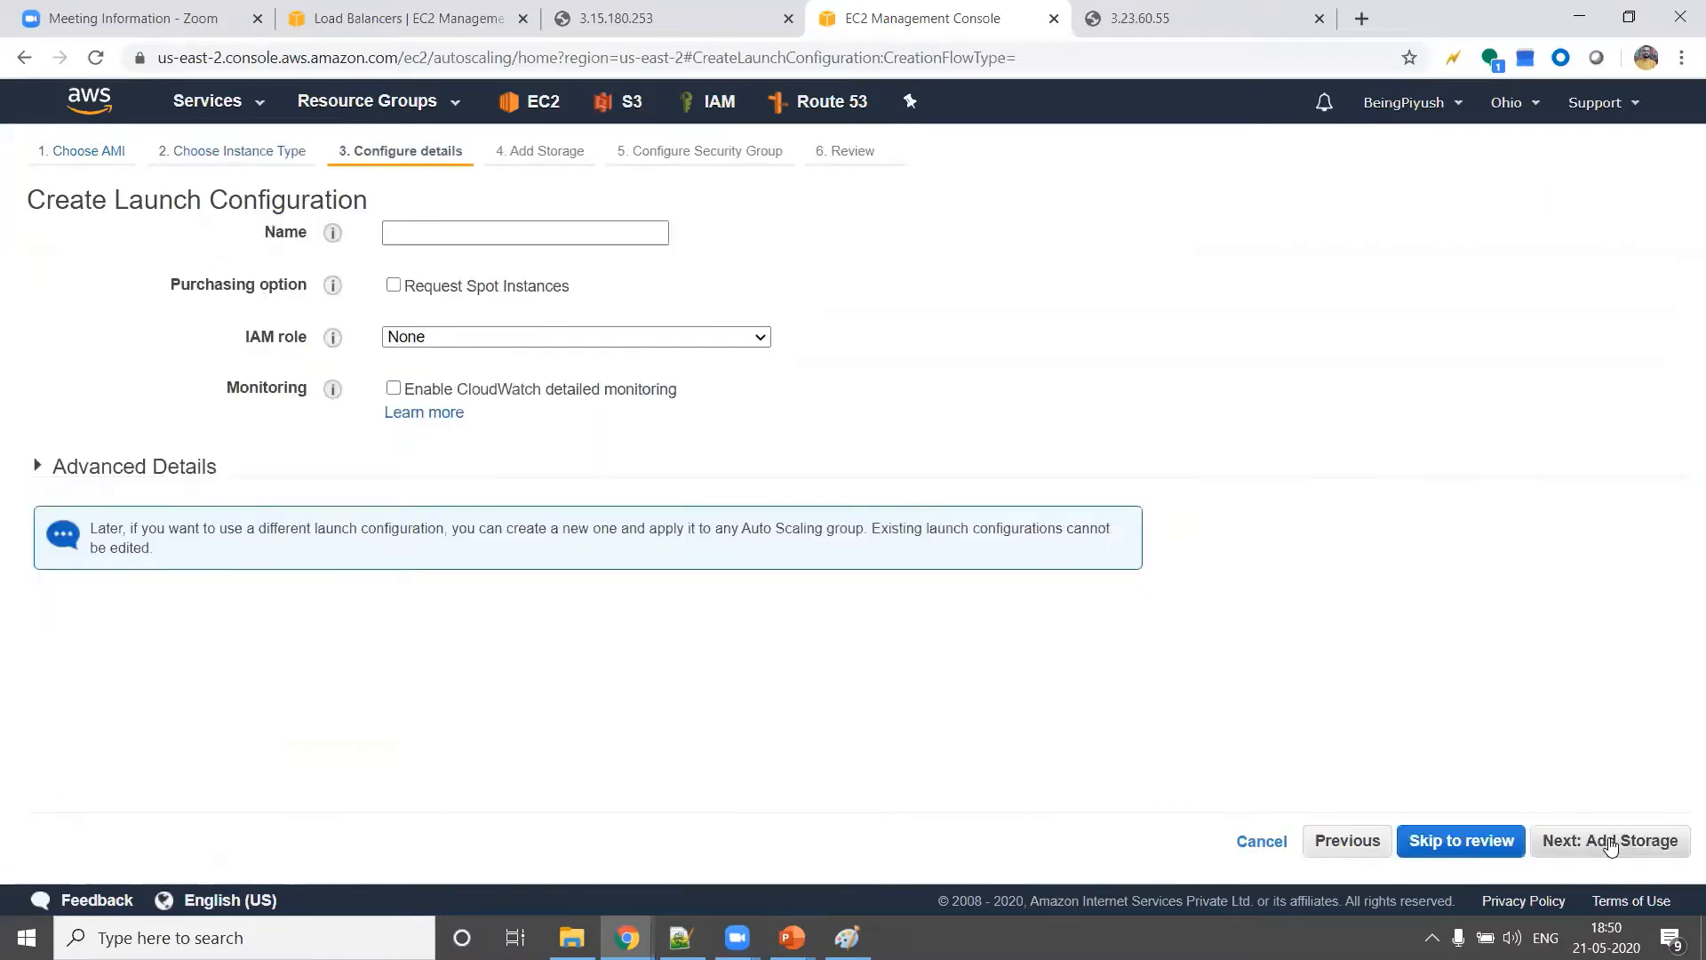
Name the launch configuration MyFirstLC
{"action": "left_click", "coordinate": [455, 235]}
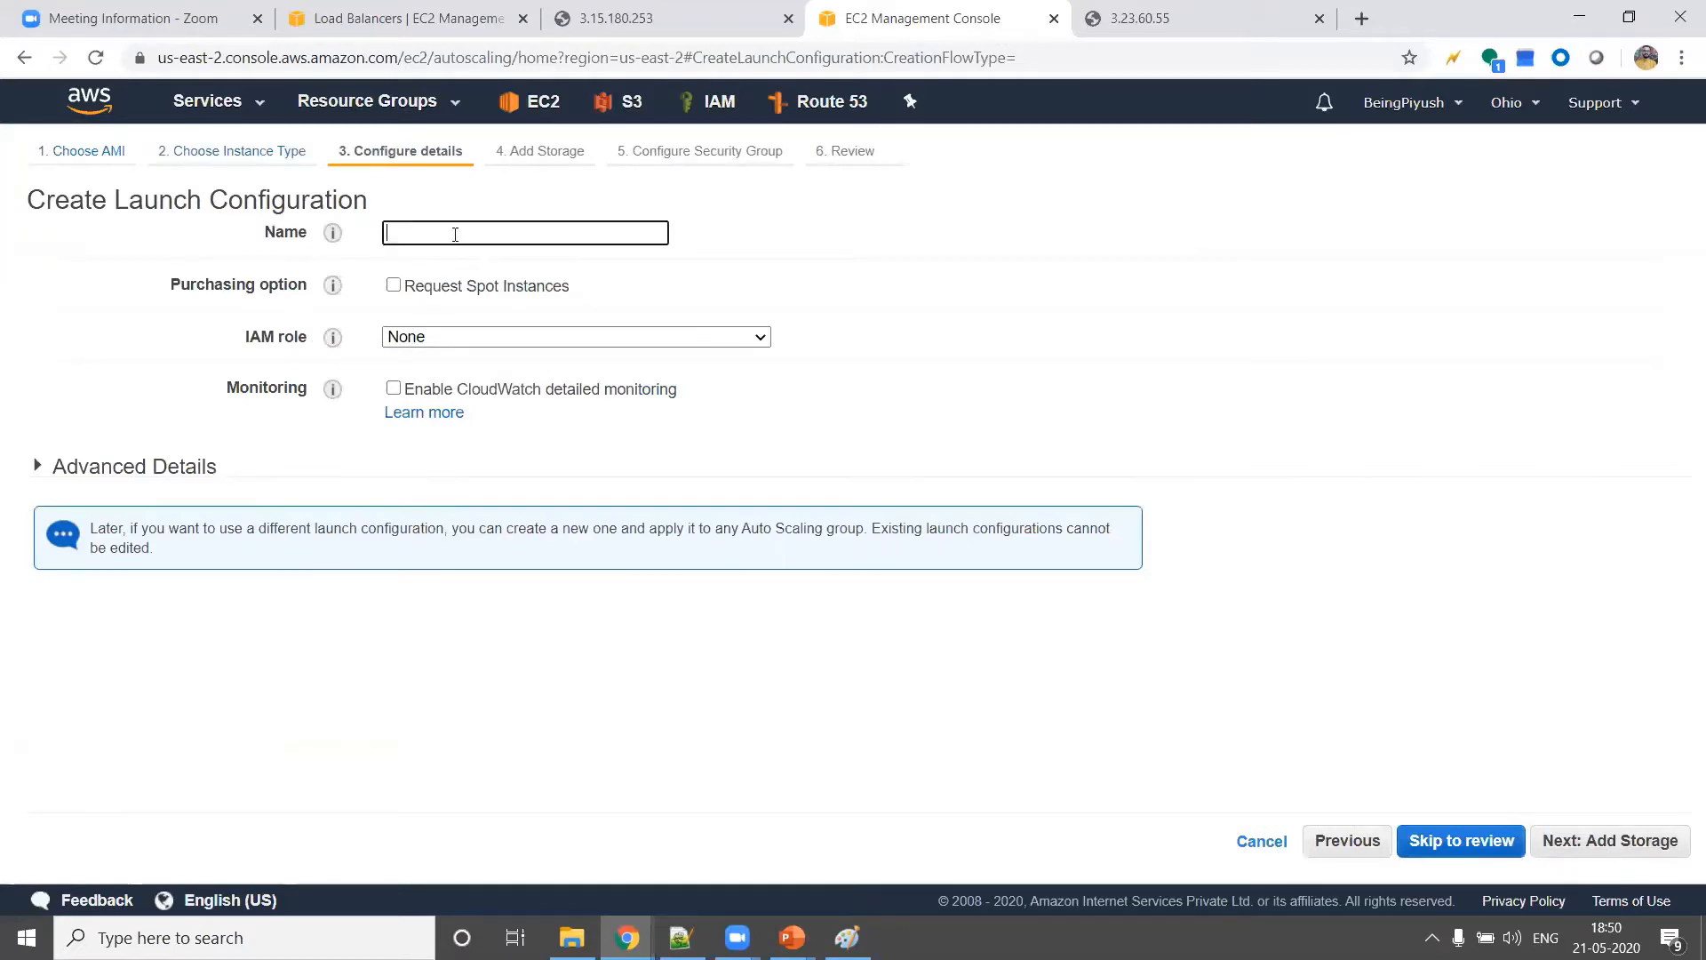
{"action": "type", "text": "MyFirstLV"}
{"action": "key", "text": "BackSpace"}
{"action": "type", "text": "C"}
{"action": "left_click", "coordinate": [804, 255]}
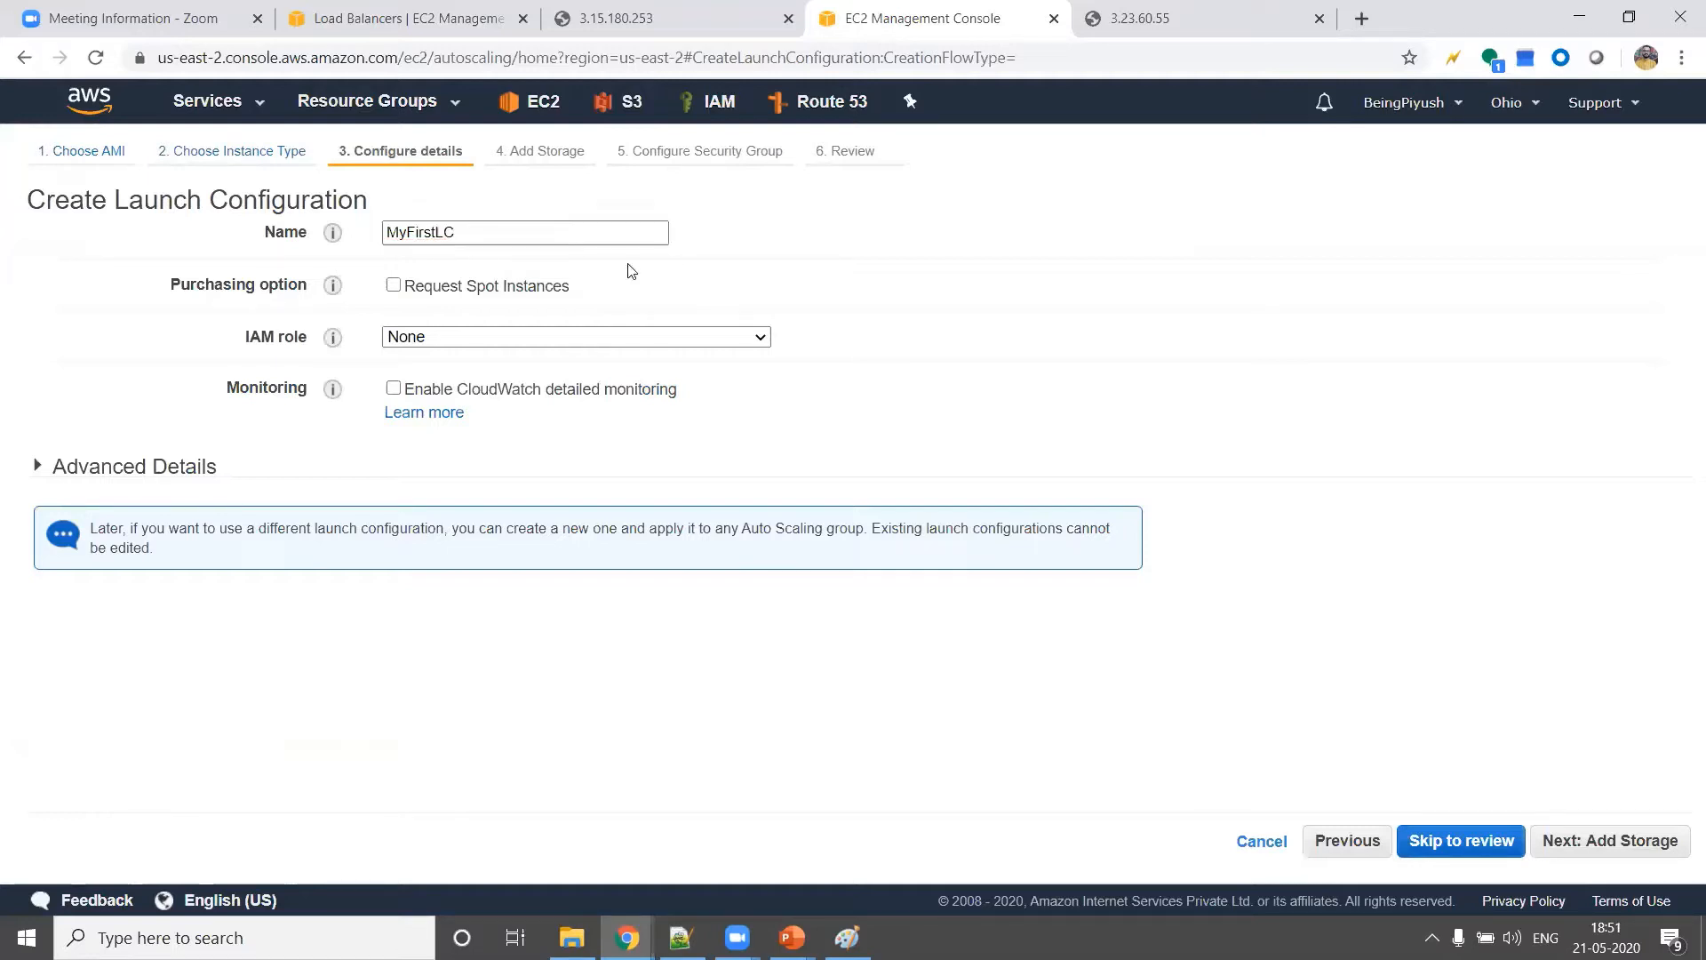
Paste the bootstrap script that installs httpd and writes index.html and healthy.html as user data text, and enlarge the field to check it
{"action": "left_click", "coordinate": [133, 466]}
{"action": "left_click_drag", "start_coordinate": [937, 688], "coordinate": [1028, 815]}
{"action": "left_click", "coordinate": [634, 625]}
{"action": "type", "text": "#!/bin/bash yum update -y yum install httpd -y cd /var/www/html echo \"<html><h1> This is my first webpage from AWS Cloud. </h1></html>\" > index.html echo \"<html><h1> This EC2 is healthy </h1></html>\" > healthy.html systemctl start httpd chkconfig httpd on"}
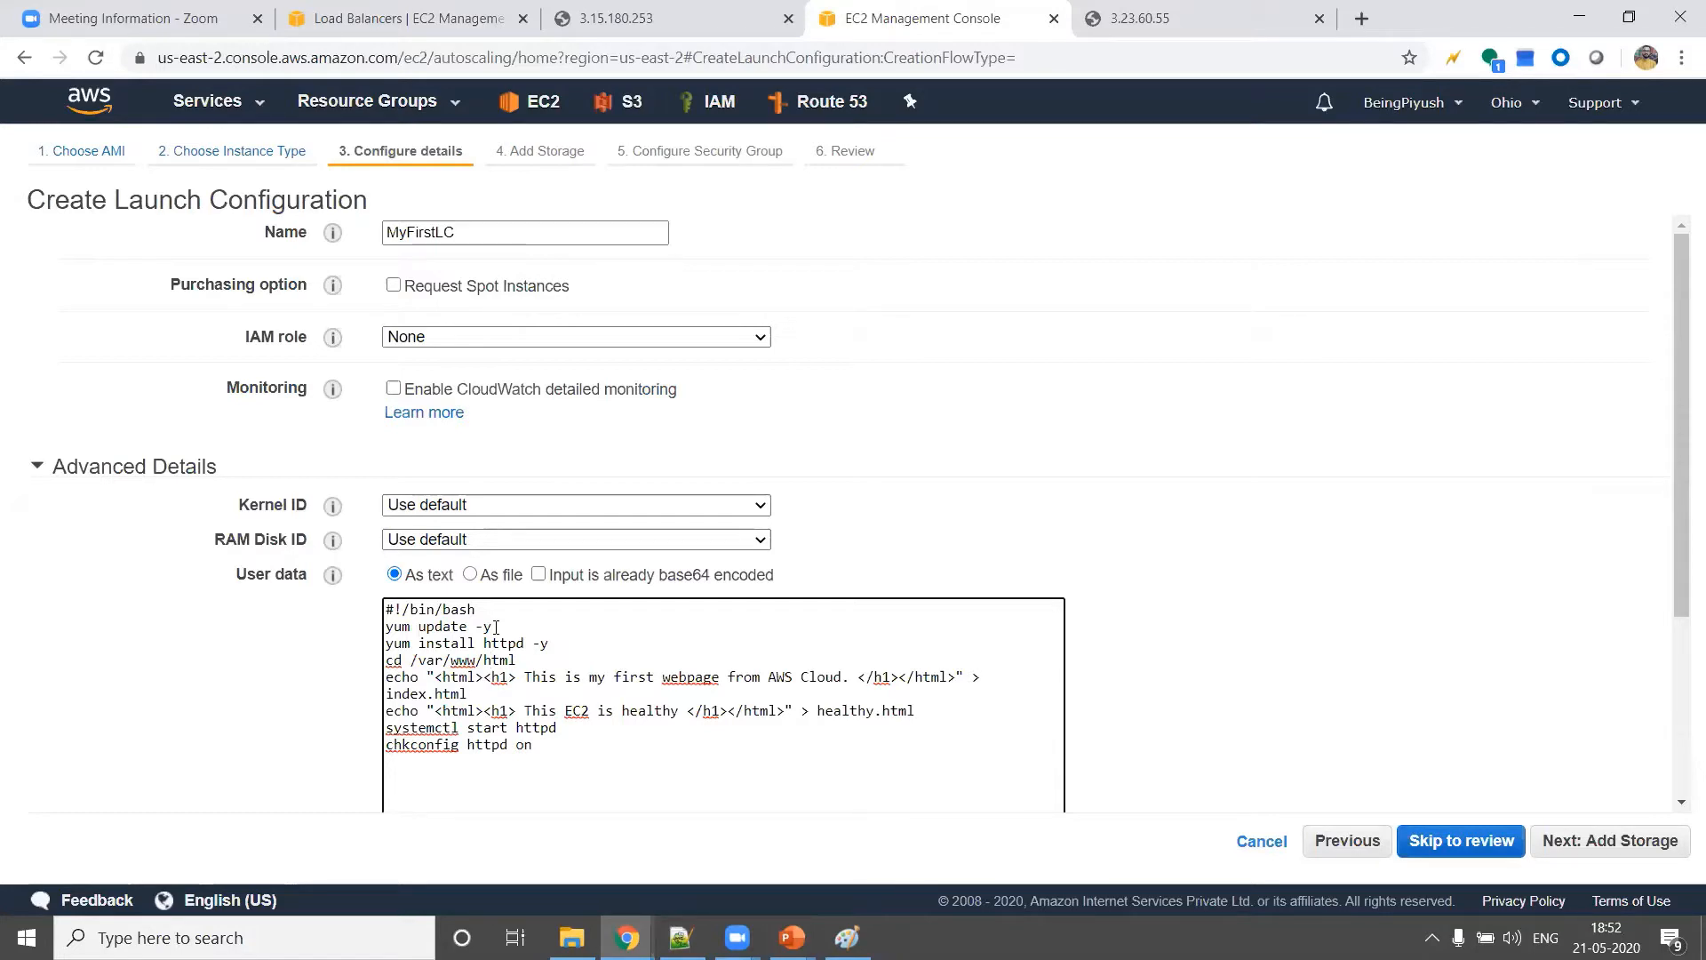
{"action": "scroll", "coordinate": [716, 620], "scroll_direction": "down", "scroll_amount": 2}
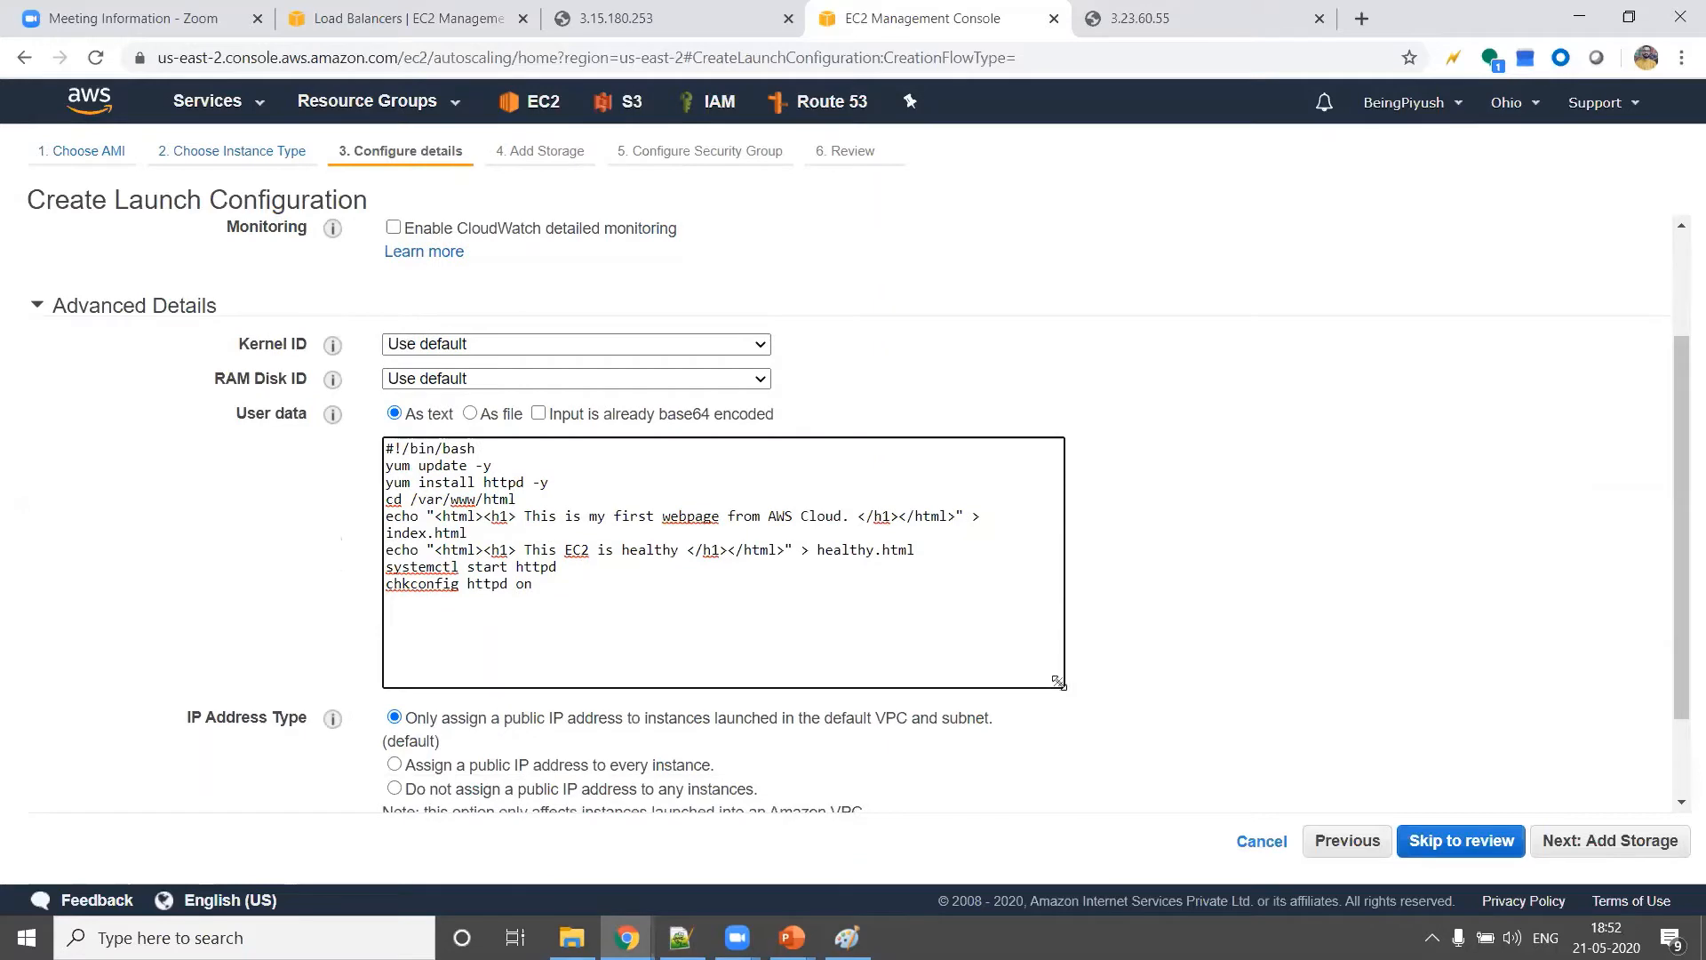
{"action": "left_click_drag", "start_coordinate": [1062, 683], "coordinate": [1324, 699]}
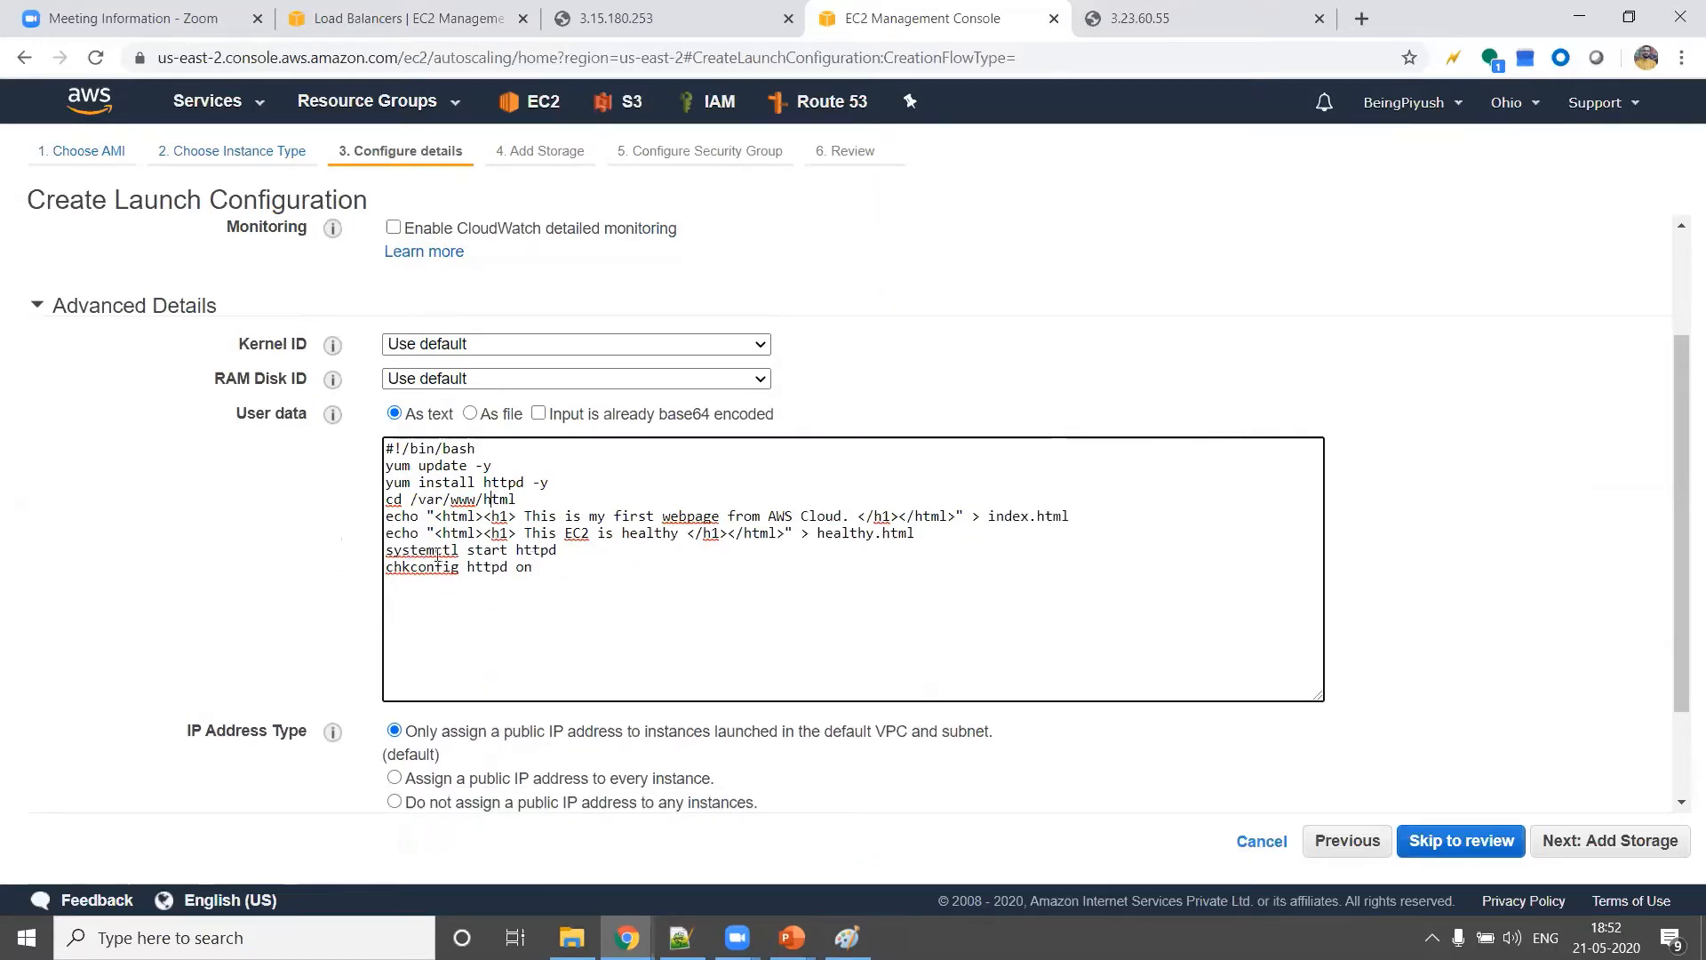
{"action": "double_click", "coordinate": [535, 549]}
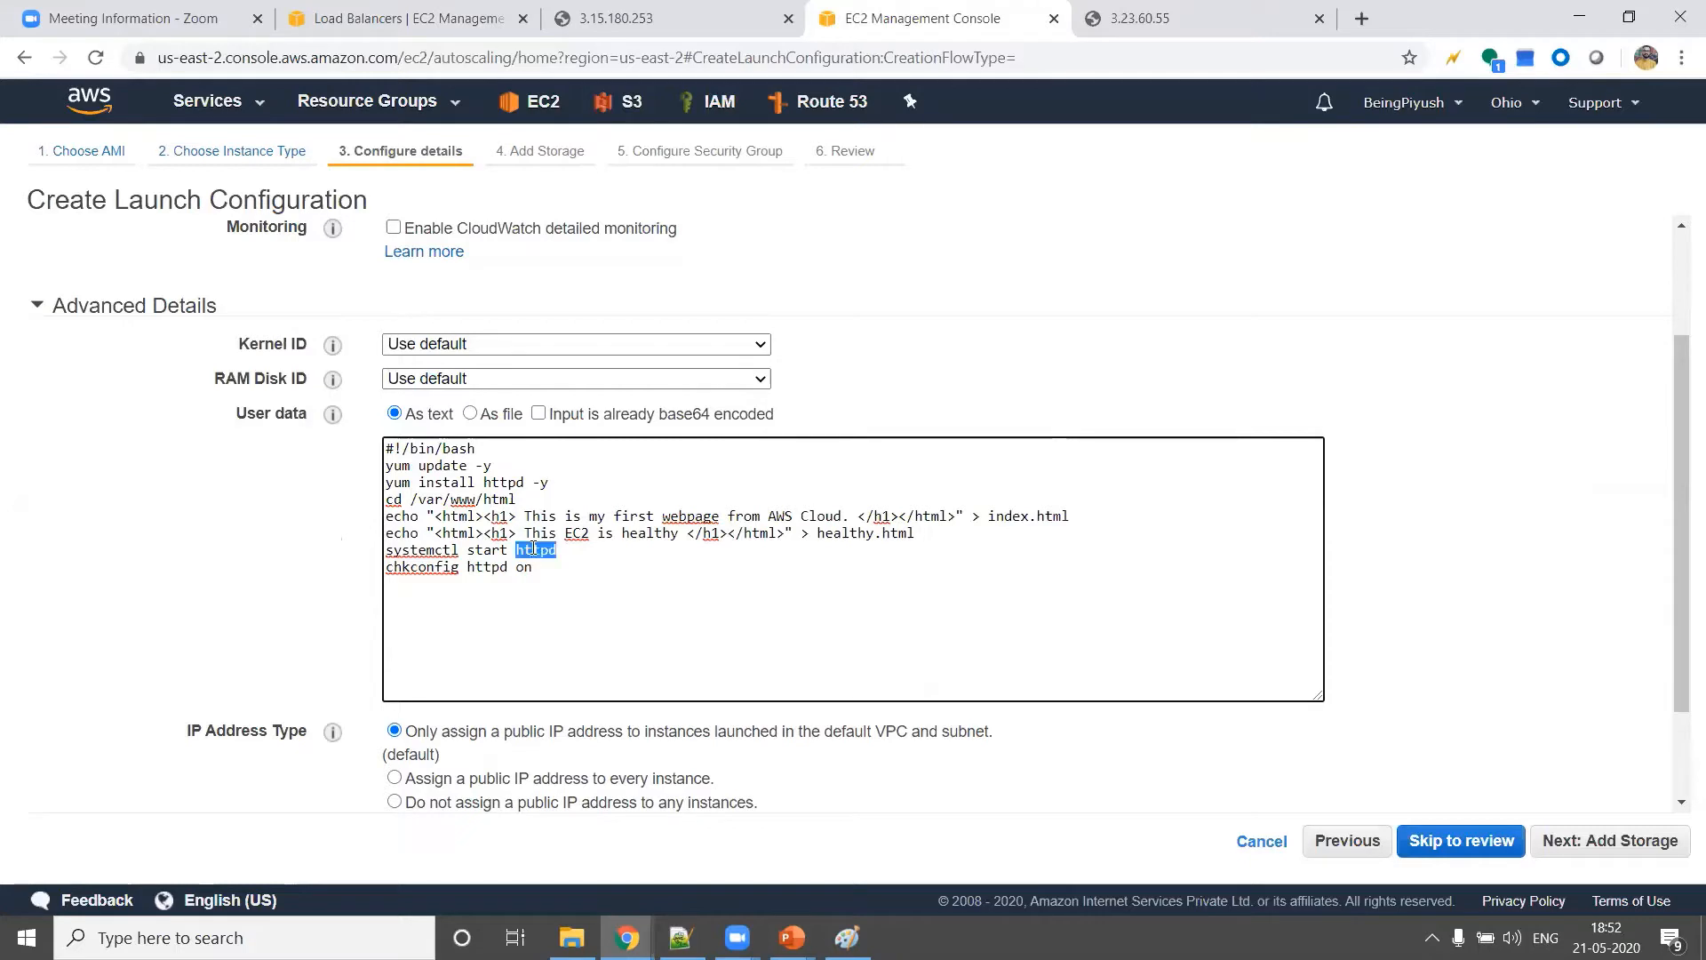
{"action": "left_click", "coordinate": [501, 481]}
{"action": "double_click", "coordinate": [501, 481]}
Assign public IPs only to instances in the default VPC and subnet, keep the default storage, and continue to the security group
{"action": "scroll", "coordinate": [557, 615], "scroll_direction": "down", "scroll_amount": 2}
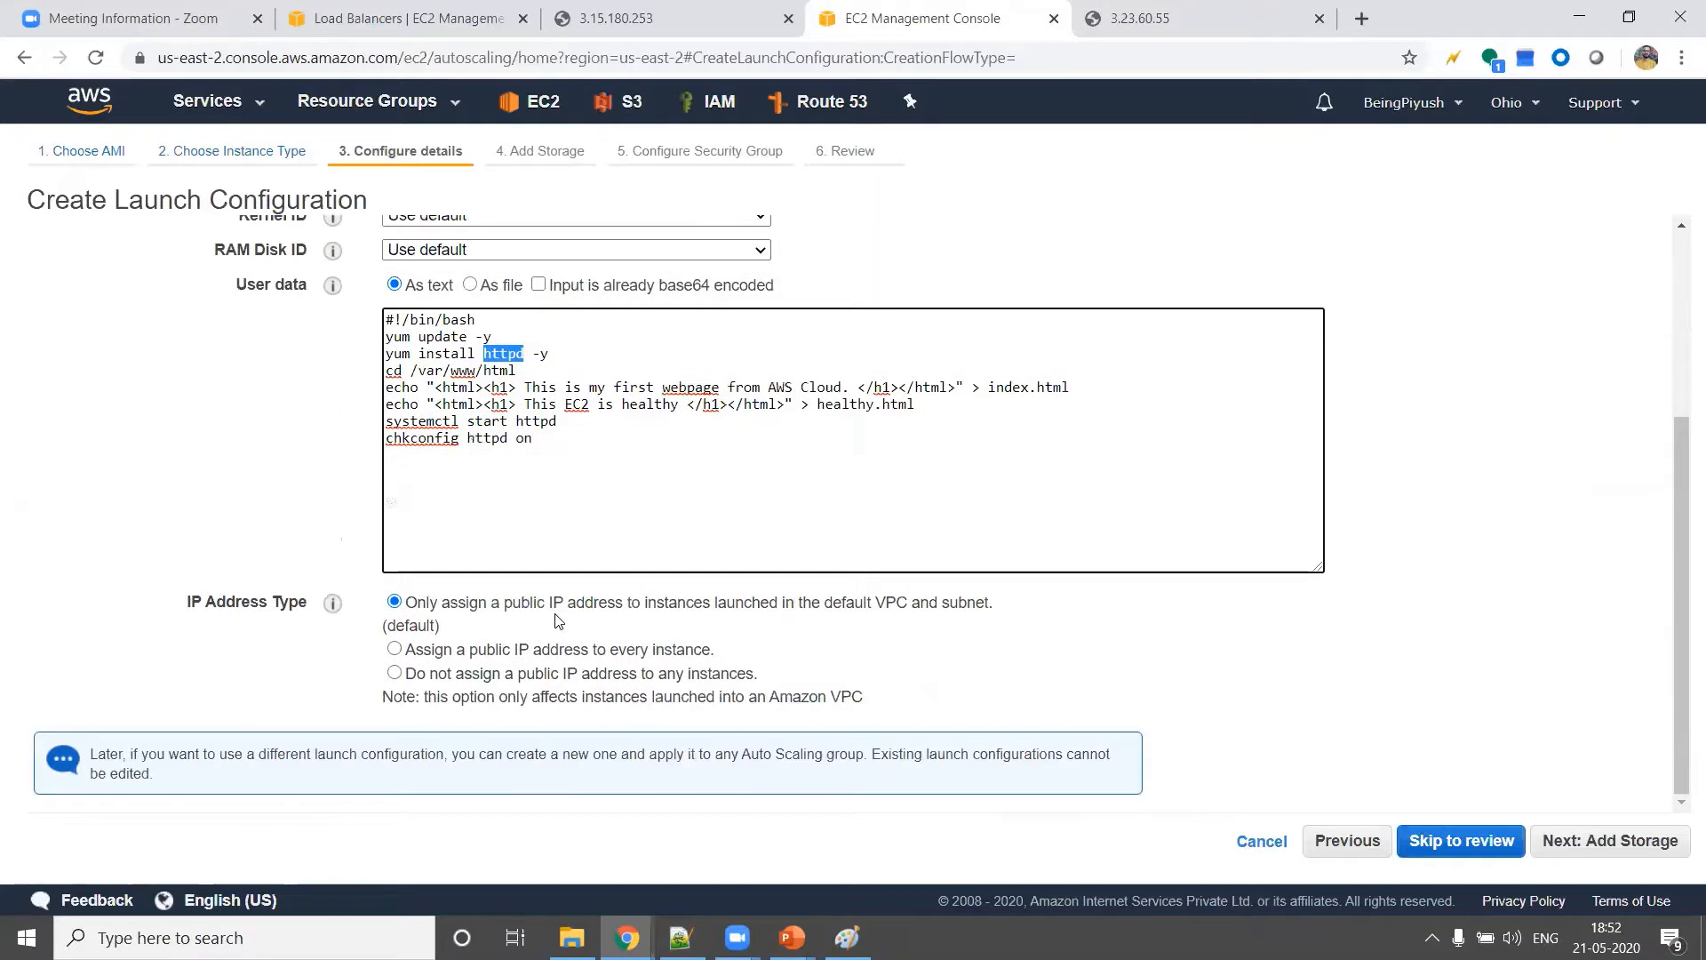
{"action": "left_click", "coordinate": [394, 673]}
{"action": "left_click", "coordinate": [394, 602]}
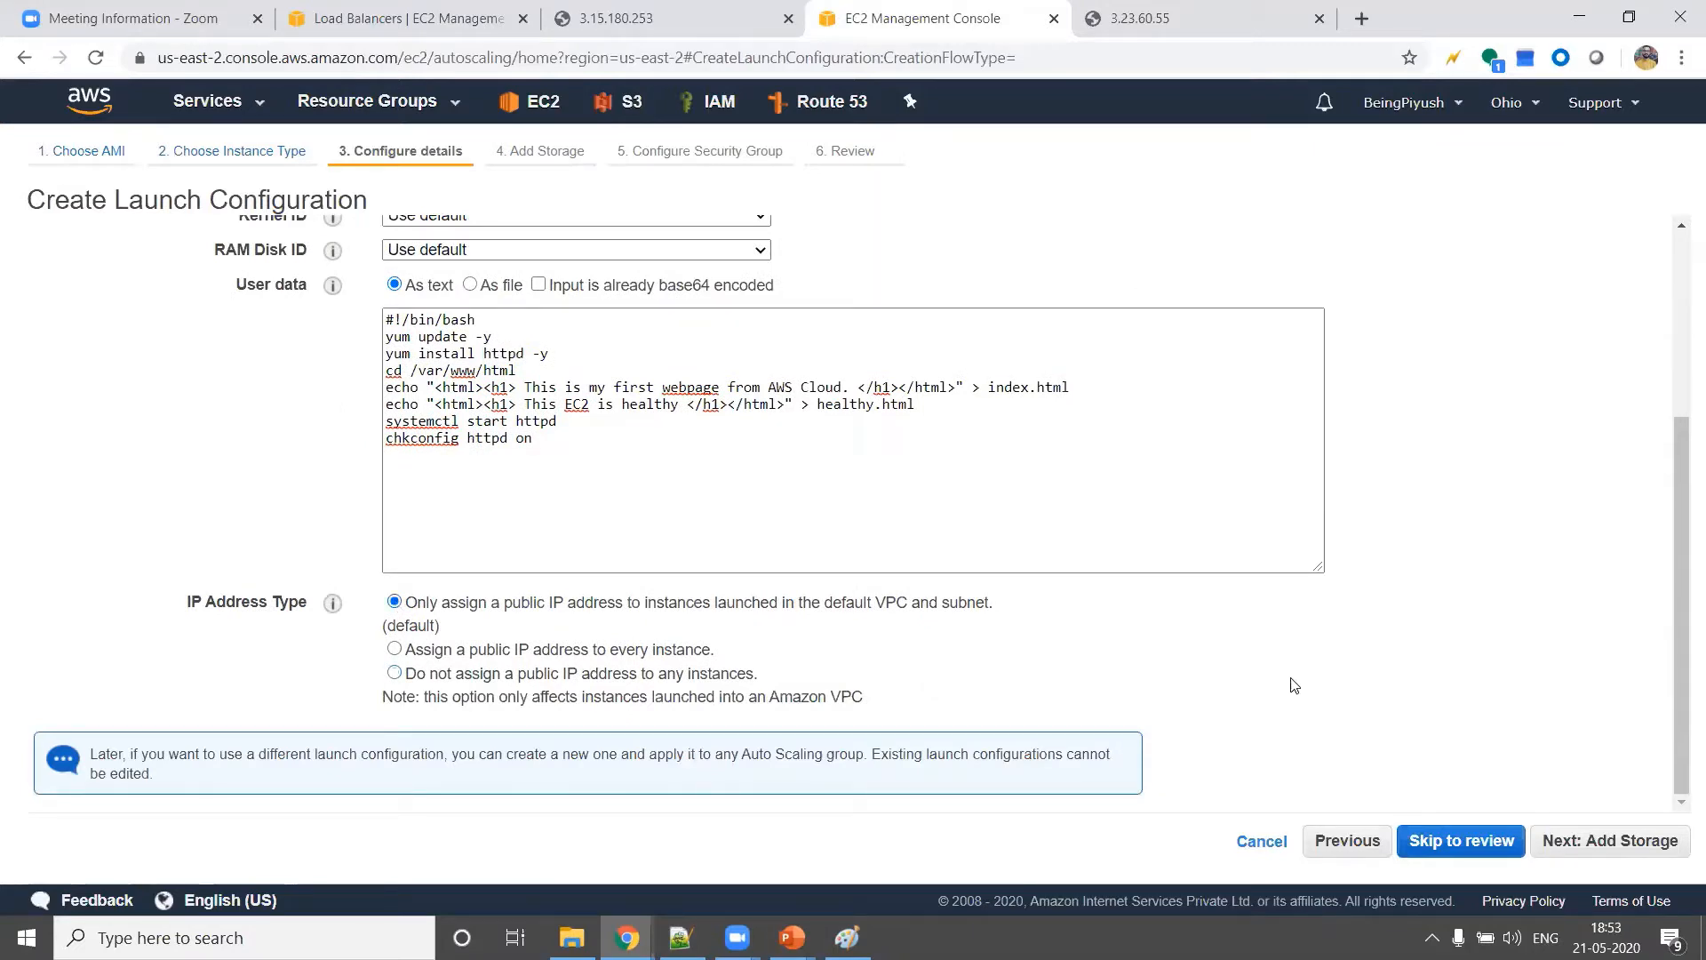
{"action": "left_click", "coordinate": [1617, 842]}
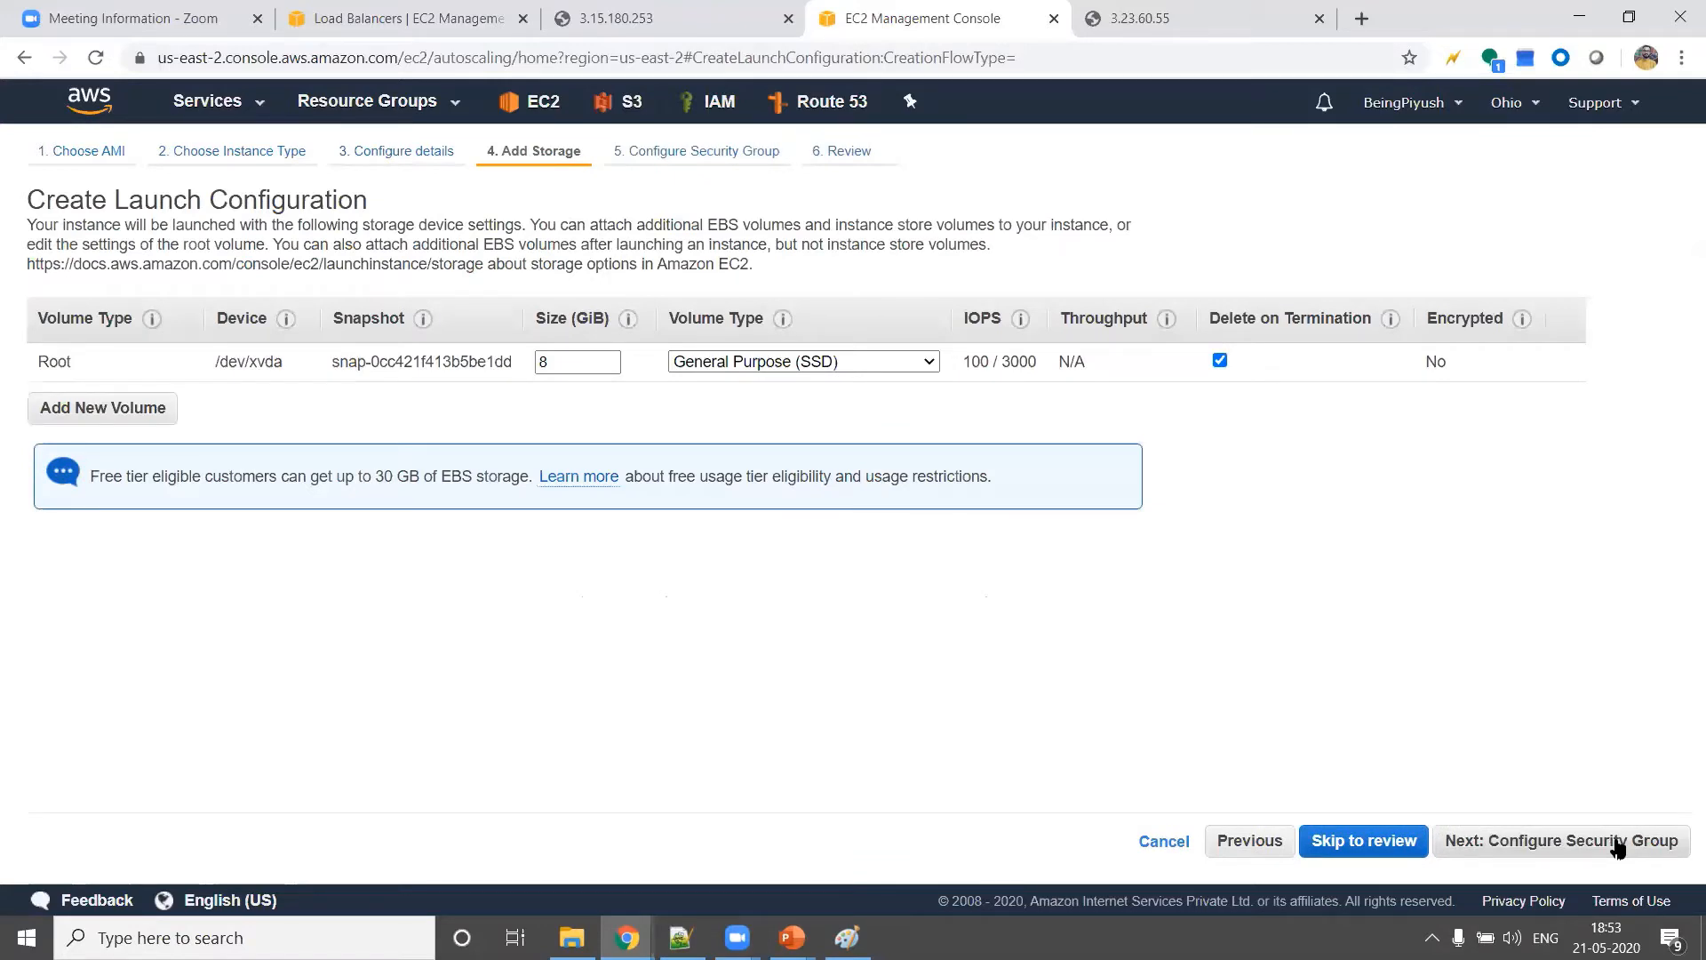
{"action": "left_click", "coordinate": [1617, 843]}
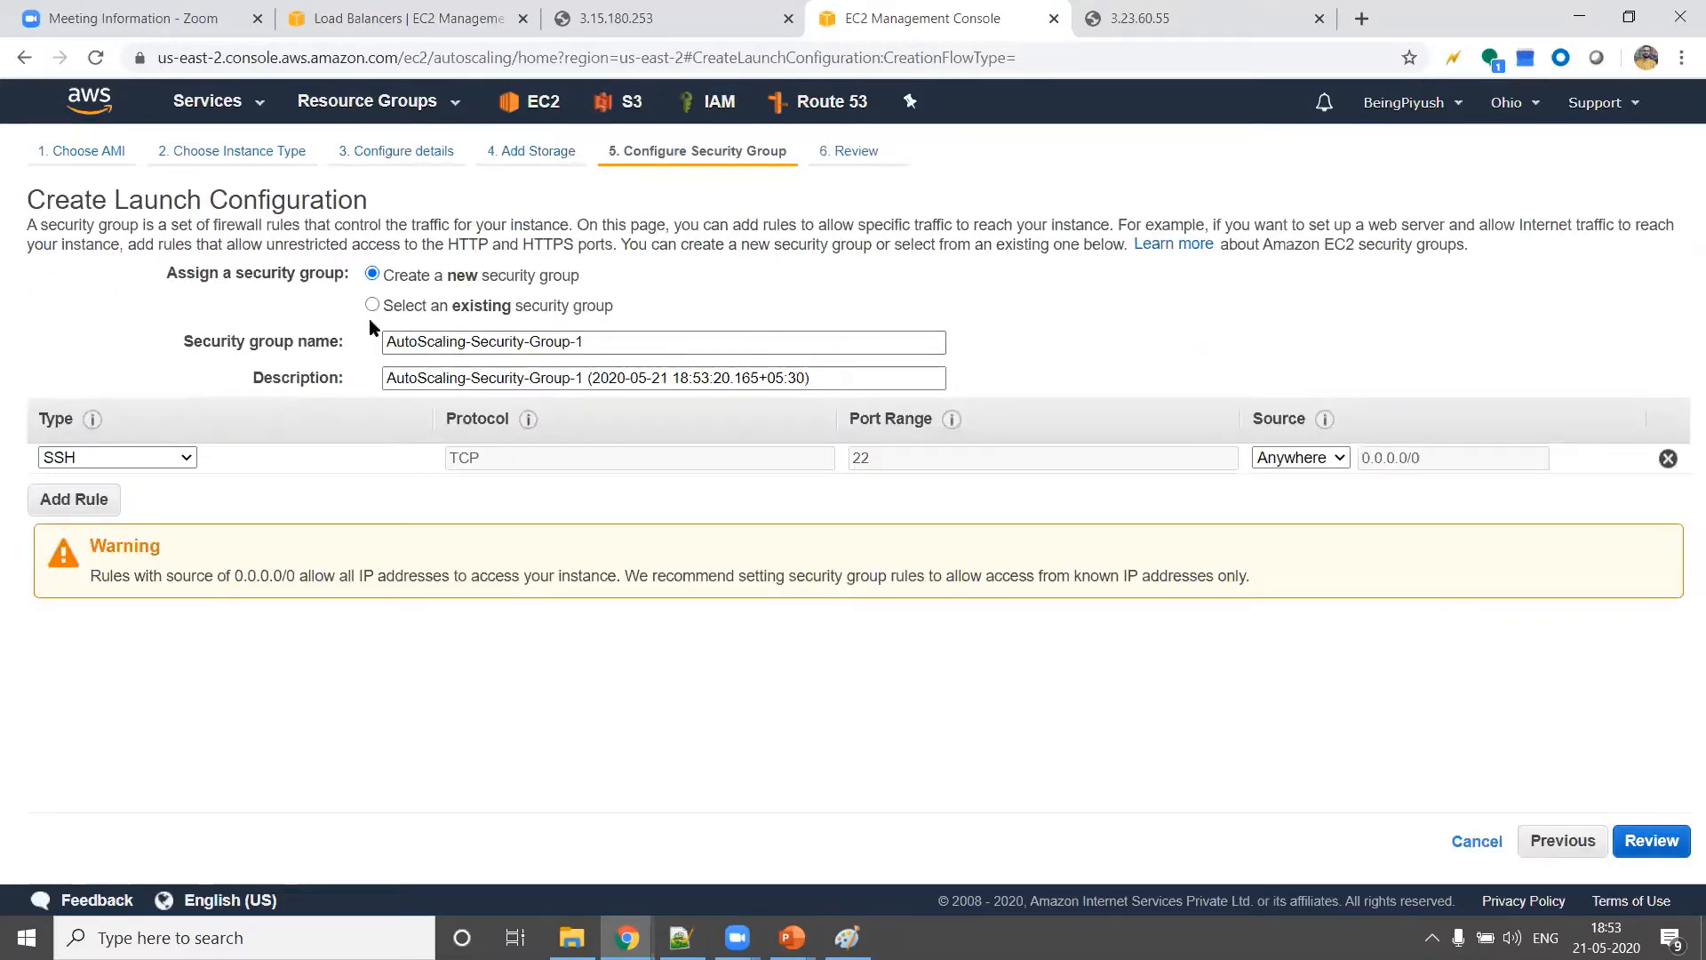
Assign the existing SShHttpHttps security group, check its inbound rules, and continue to the review
{"action": "left_click", "coordinate": [372, 304]}
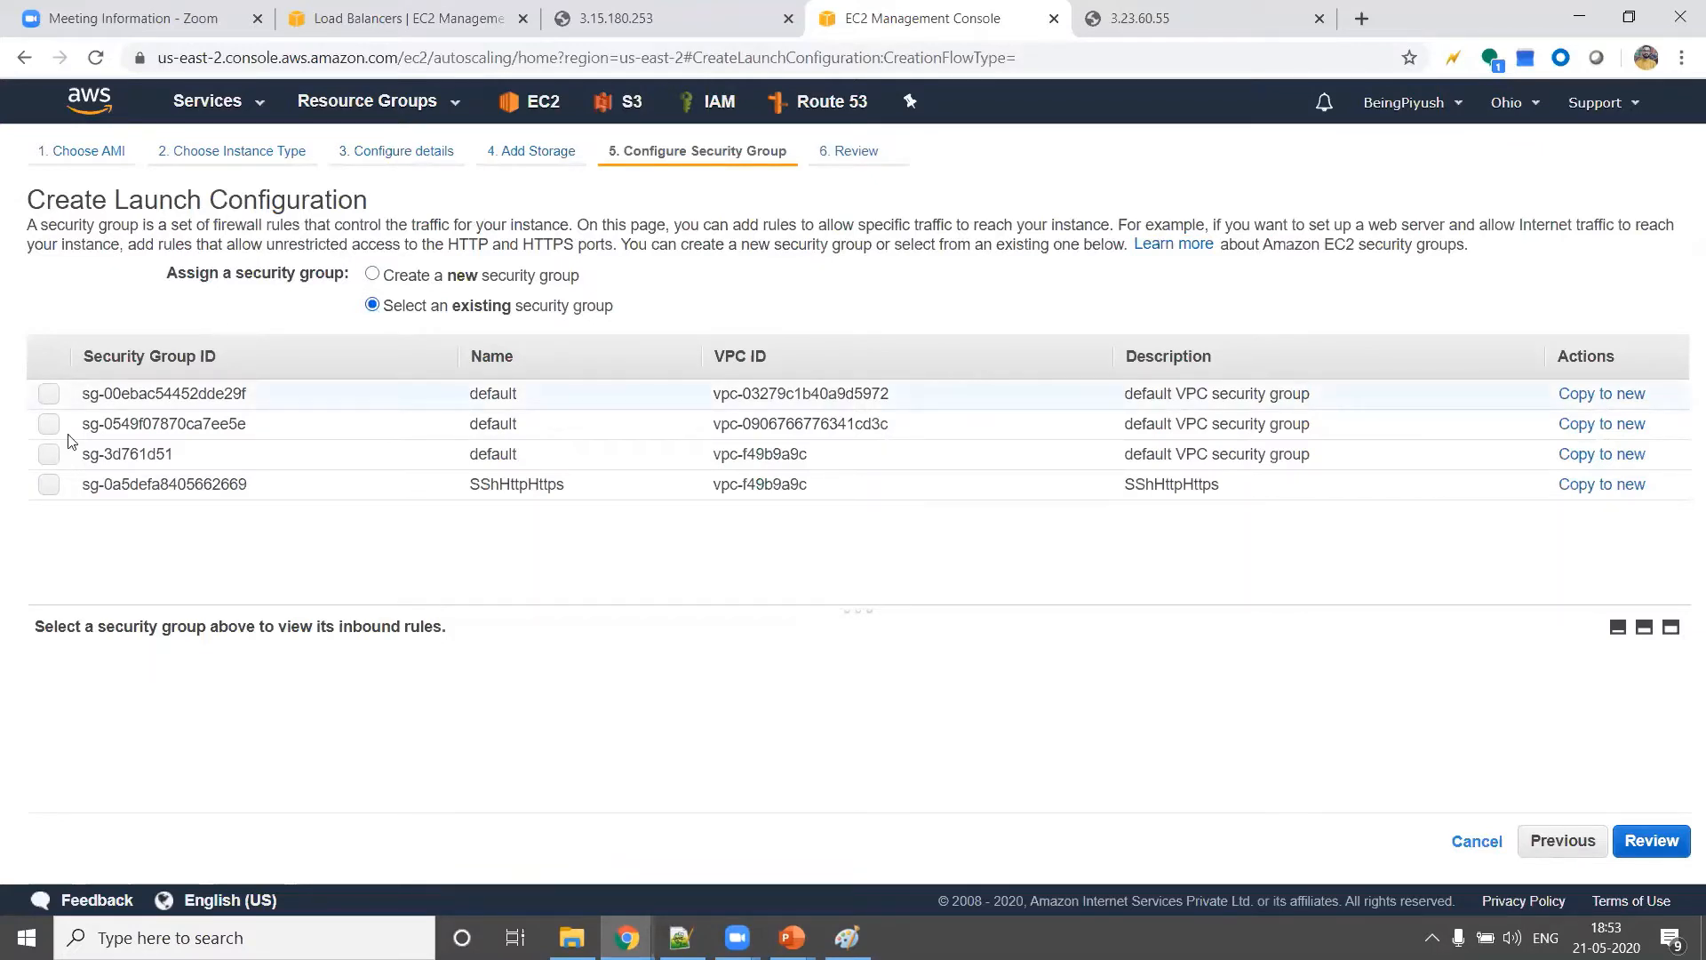
{"action": "left_click", "coordinate": [51, 487]}
{"action": "scroll", "coordinate": [340, 762], "scroll_direction": "down", "scroll_amount": 1}
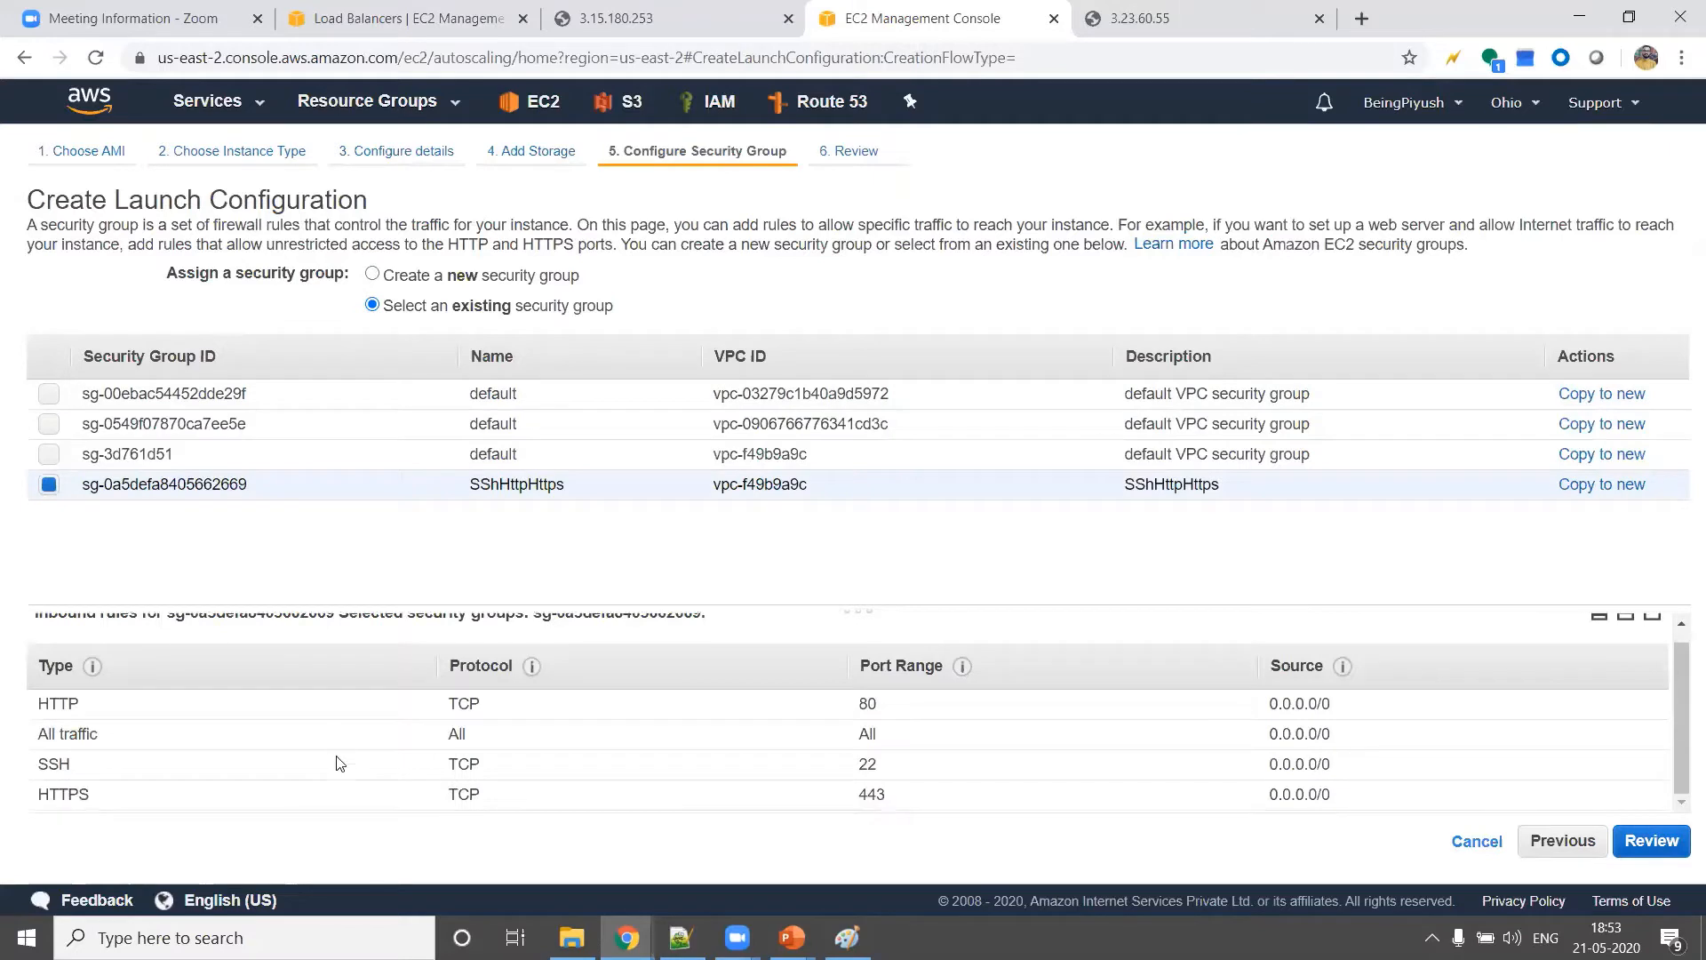
{"action": "scroll", "coordinate": [341, 763], "scroll_direction": "up", "scroll_amount": 1}
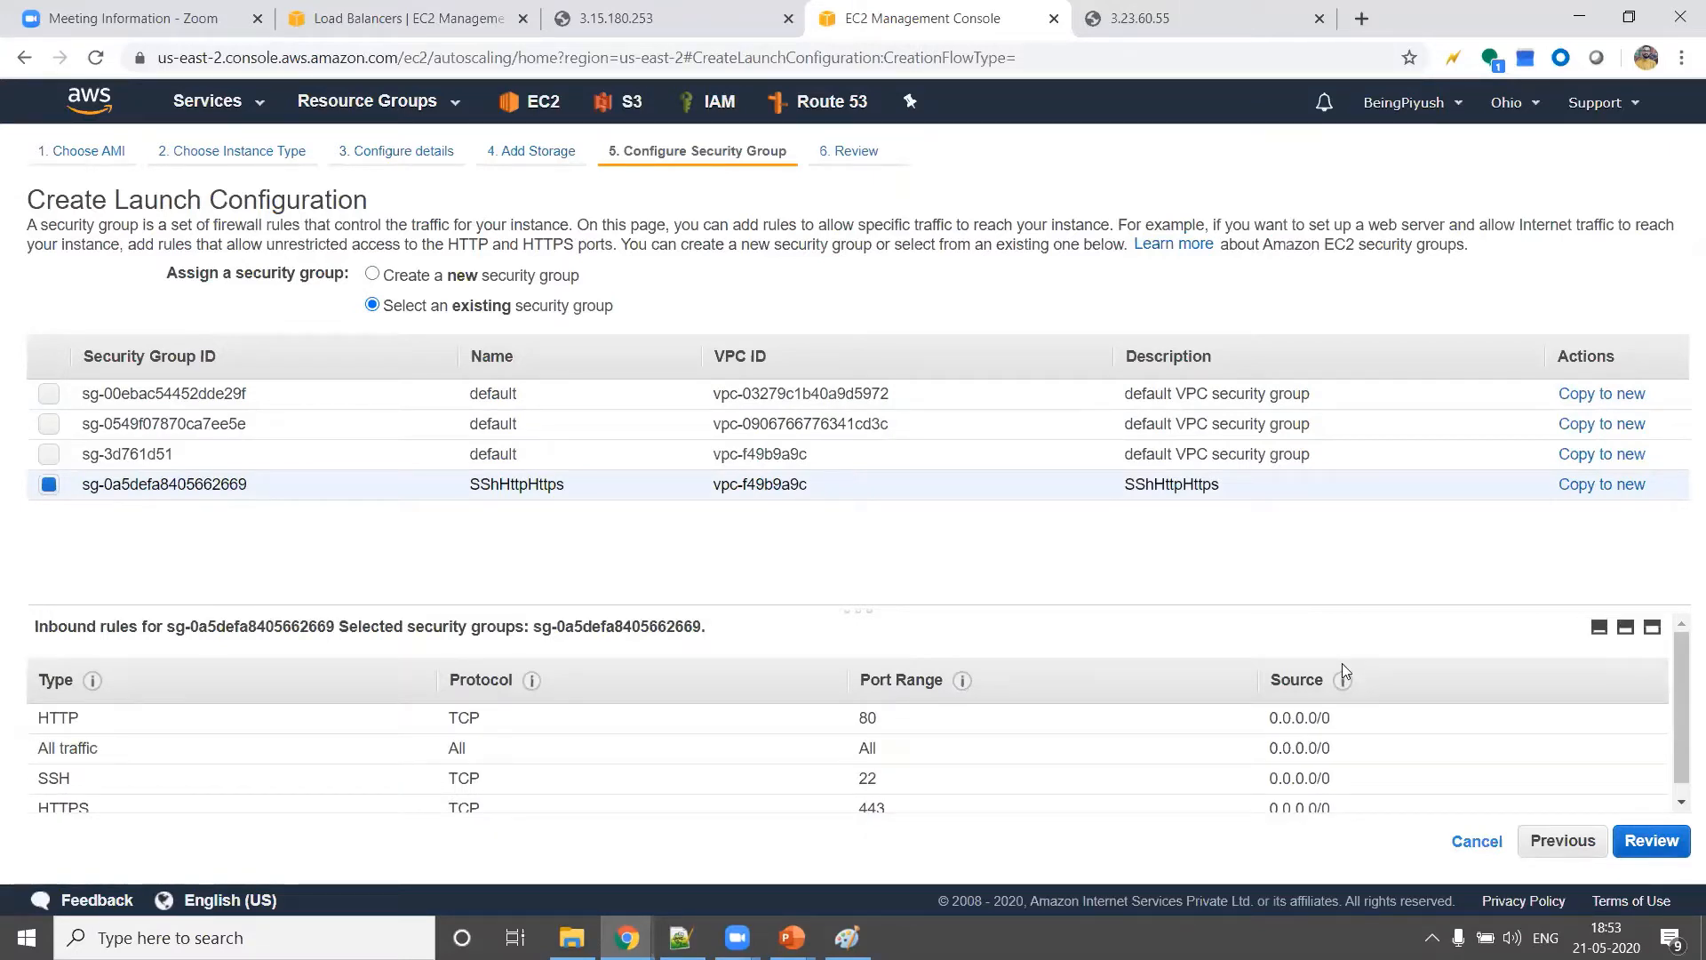
{"action": "left_click", "coordinate": [1640, 844]}
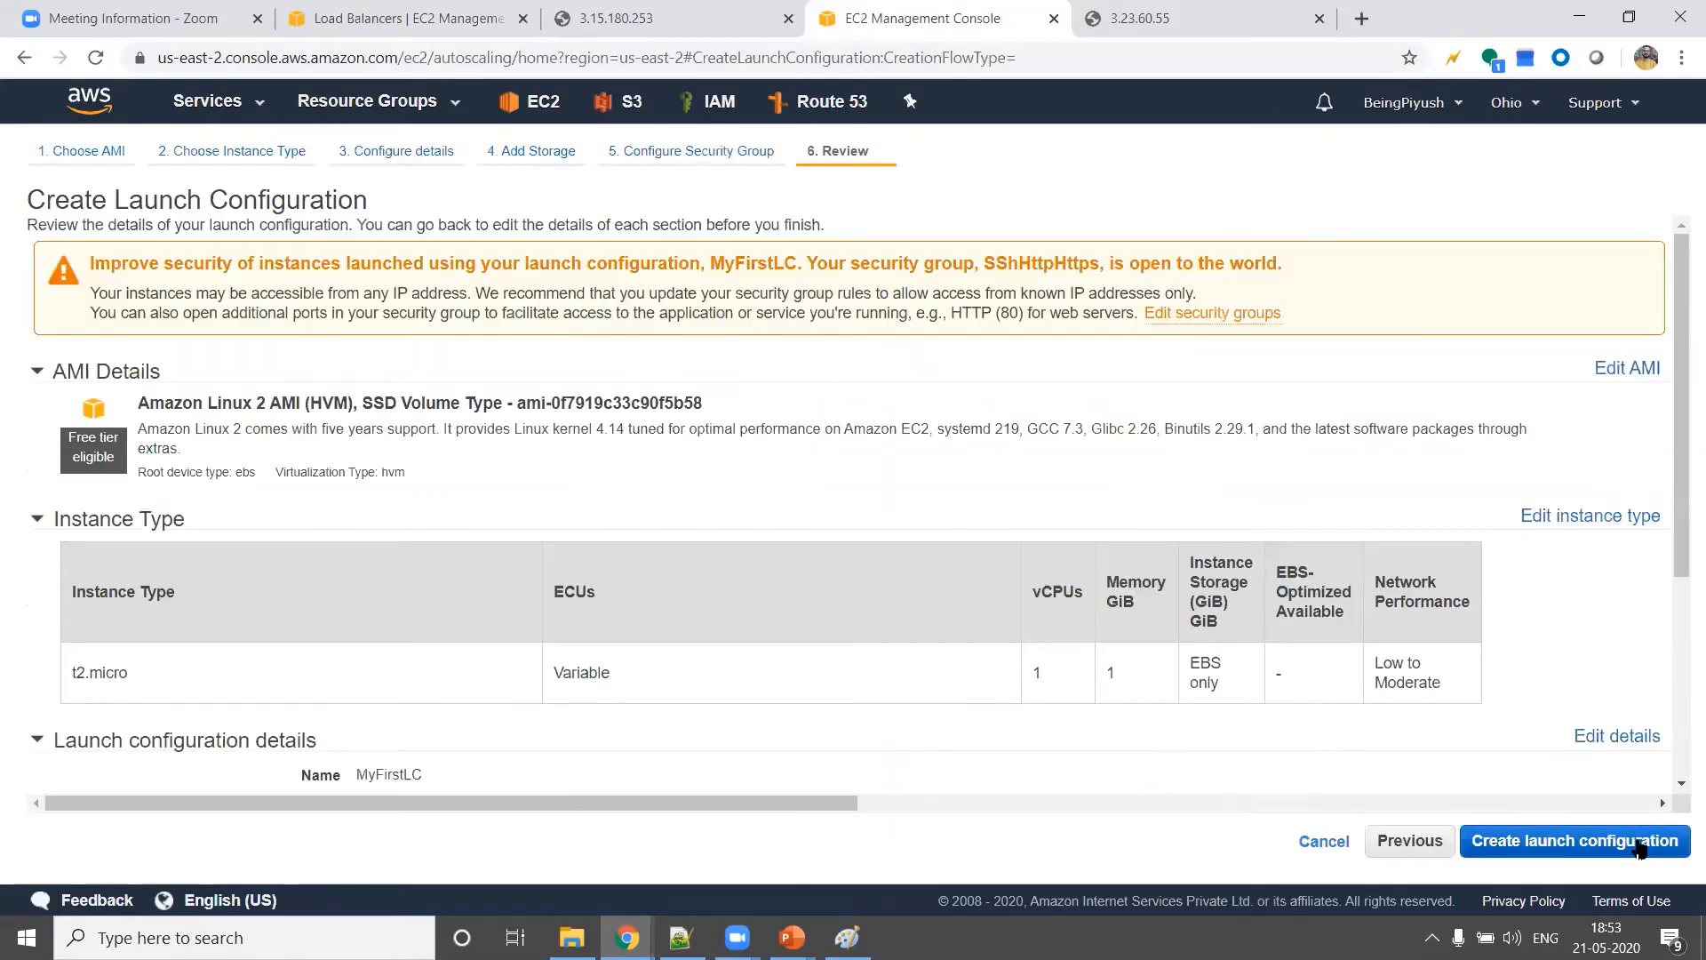
Create the launch configuration with the existing key pair 24-EC2NewKeyPair, acknowledging access to its private key file
{"action": "left_click", "coordinate": [1640, 844]}
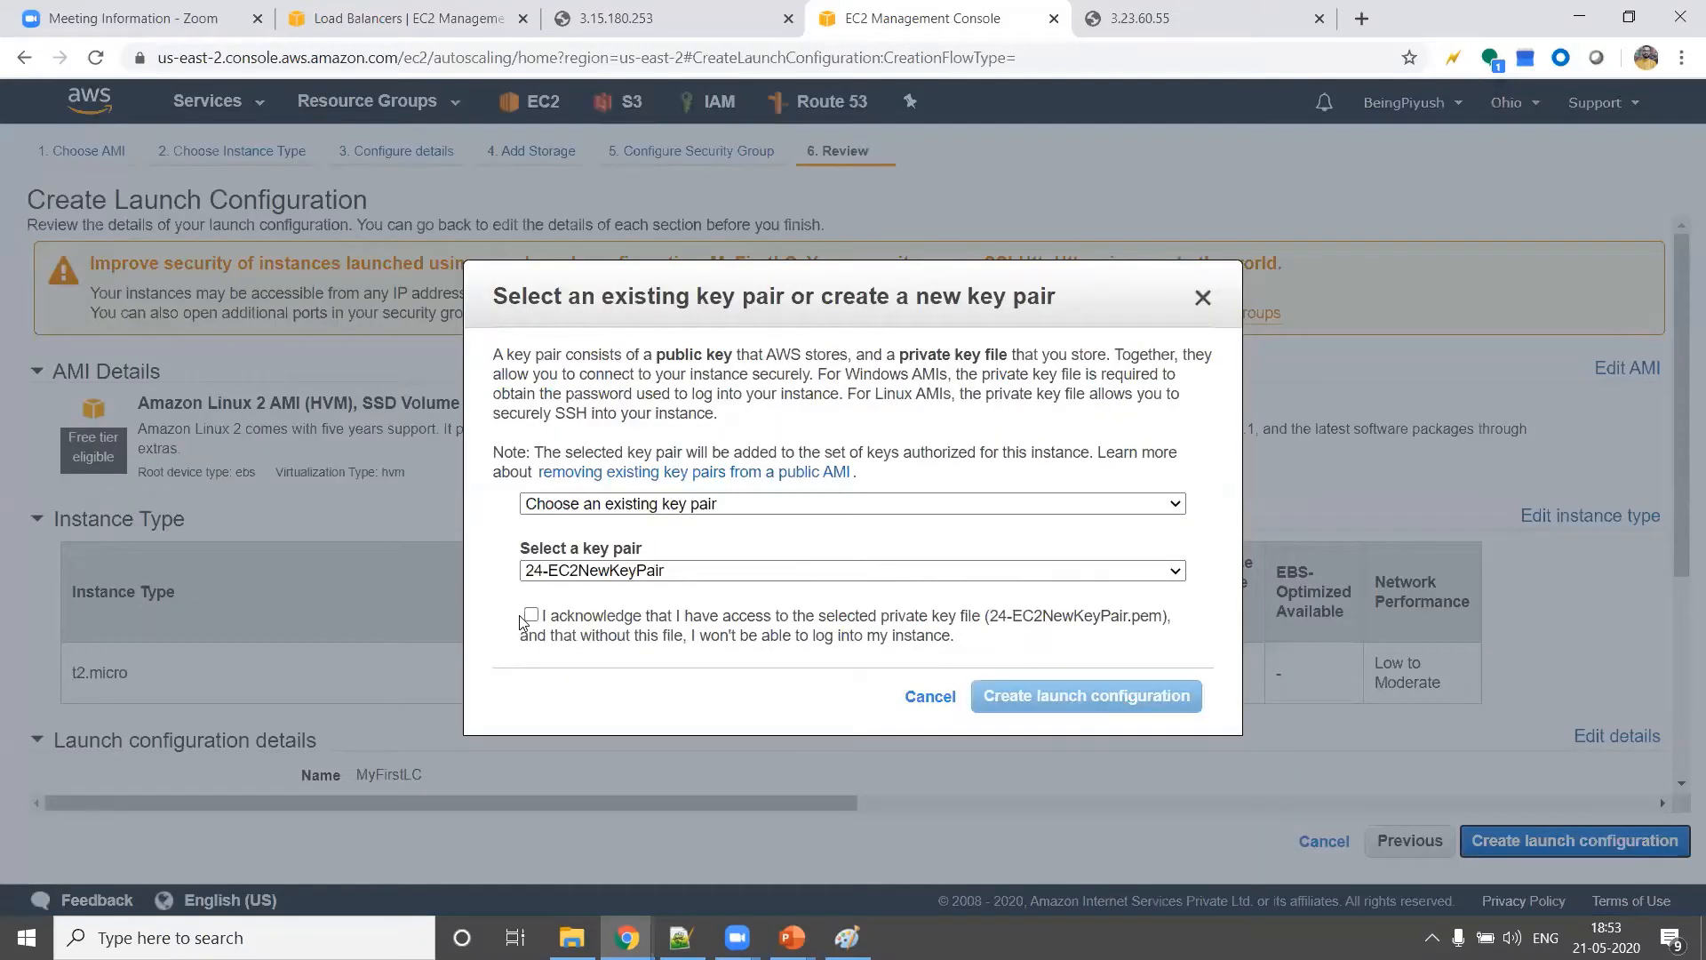
{"action": "left_click", "coordinate": [531, 615]}
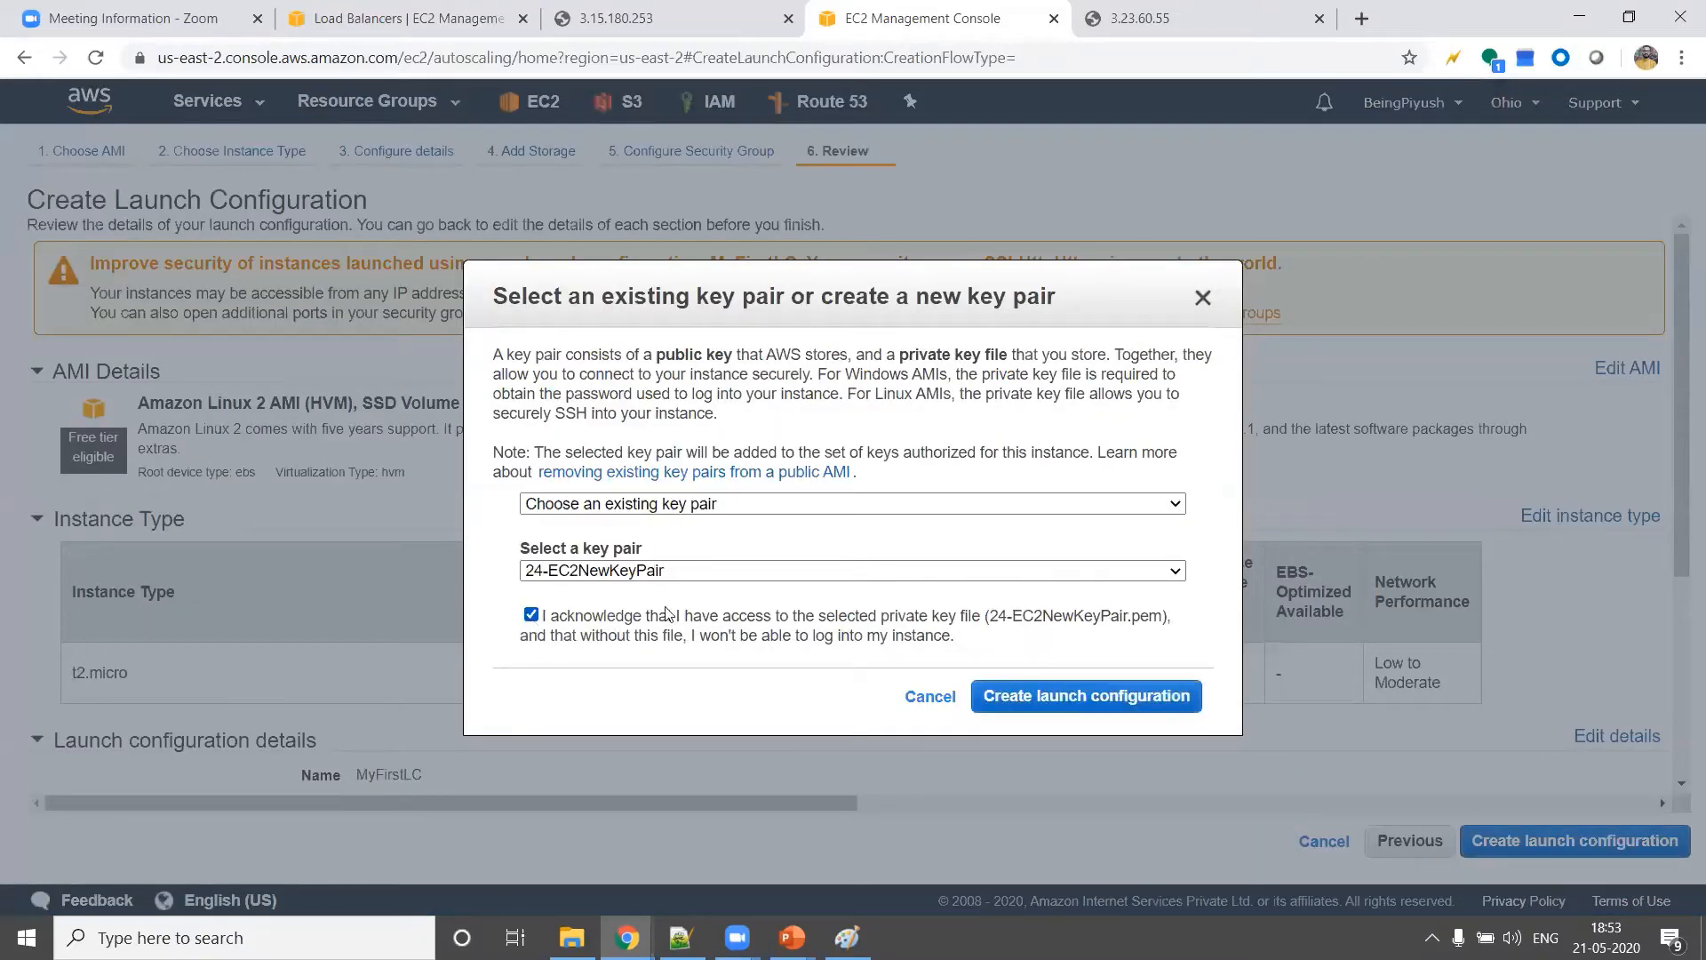
{"action": "left_click", "coordinate": [1052, 706]}
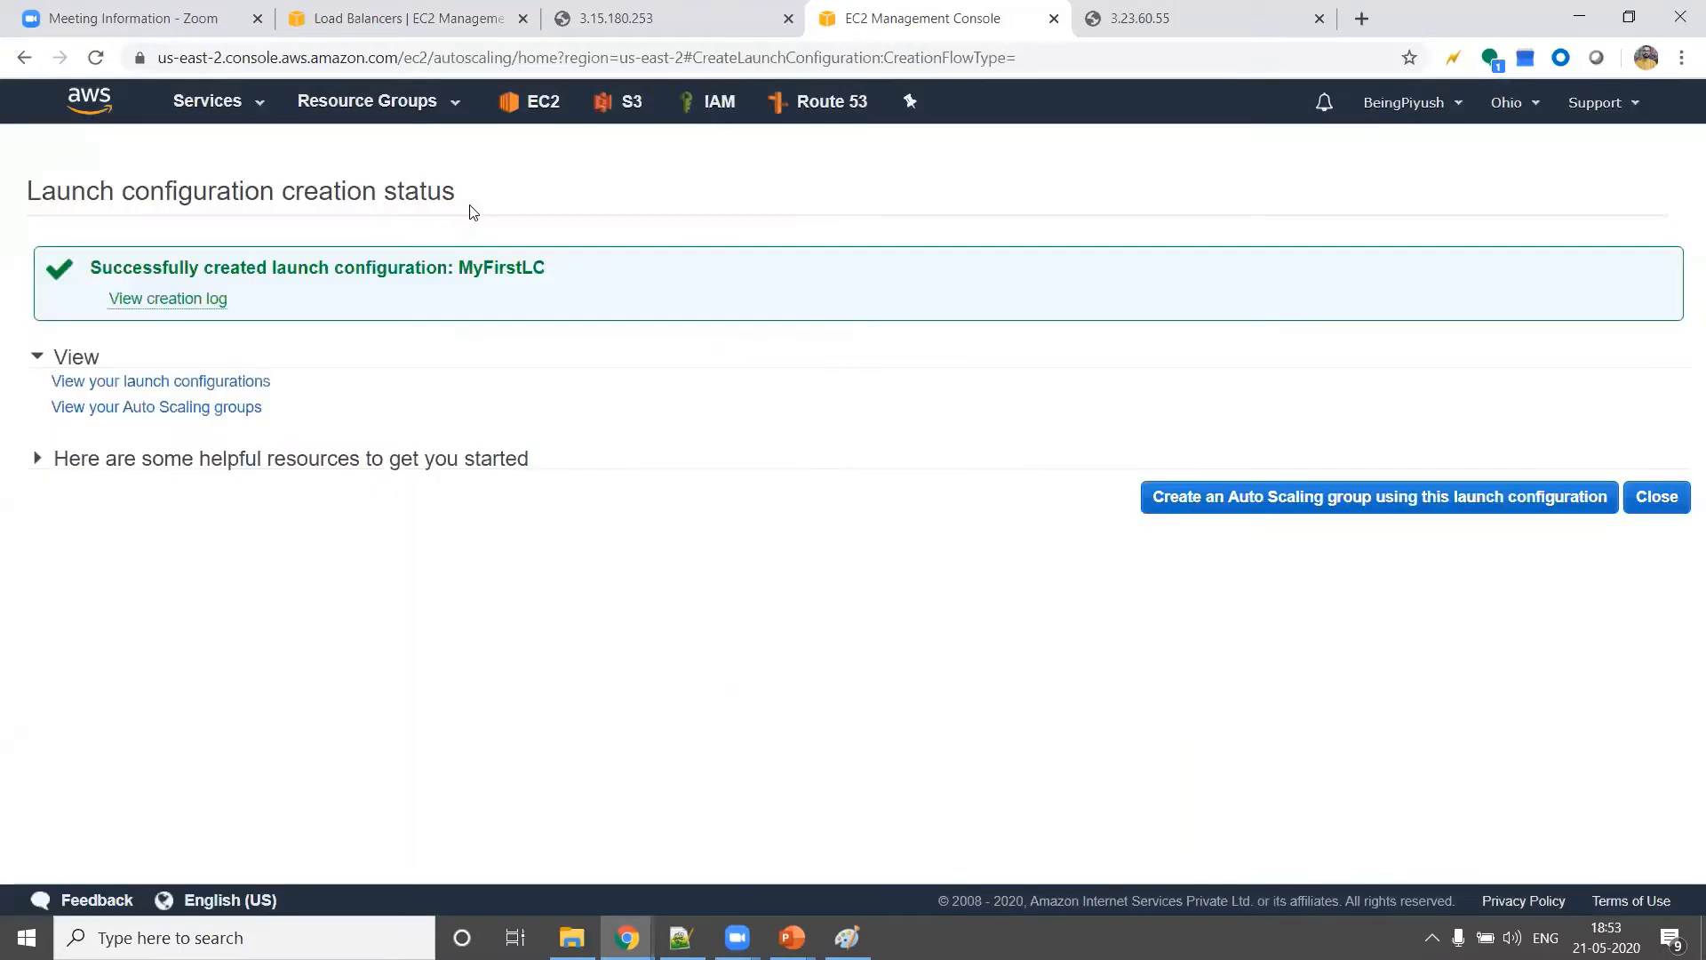
Review the launch configuration creation status and the Auto Scaling group instructions in the Notepad++ notes
{"action": "triple_click", "coordinate": [411, 263]}
{"action": "left_click", "coordinate": [638, 412]}
{"action": "key", "text": "alt+Tab"}
{"action": "left_click_drag", "start_coordinate": [318, 402], "coordinate": [930, 427]}
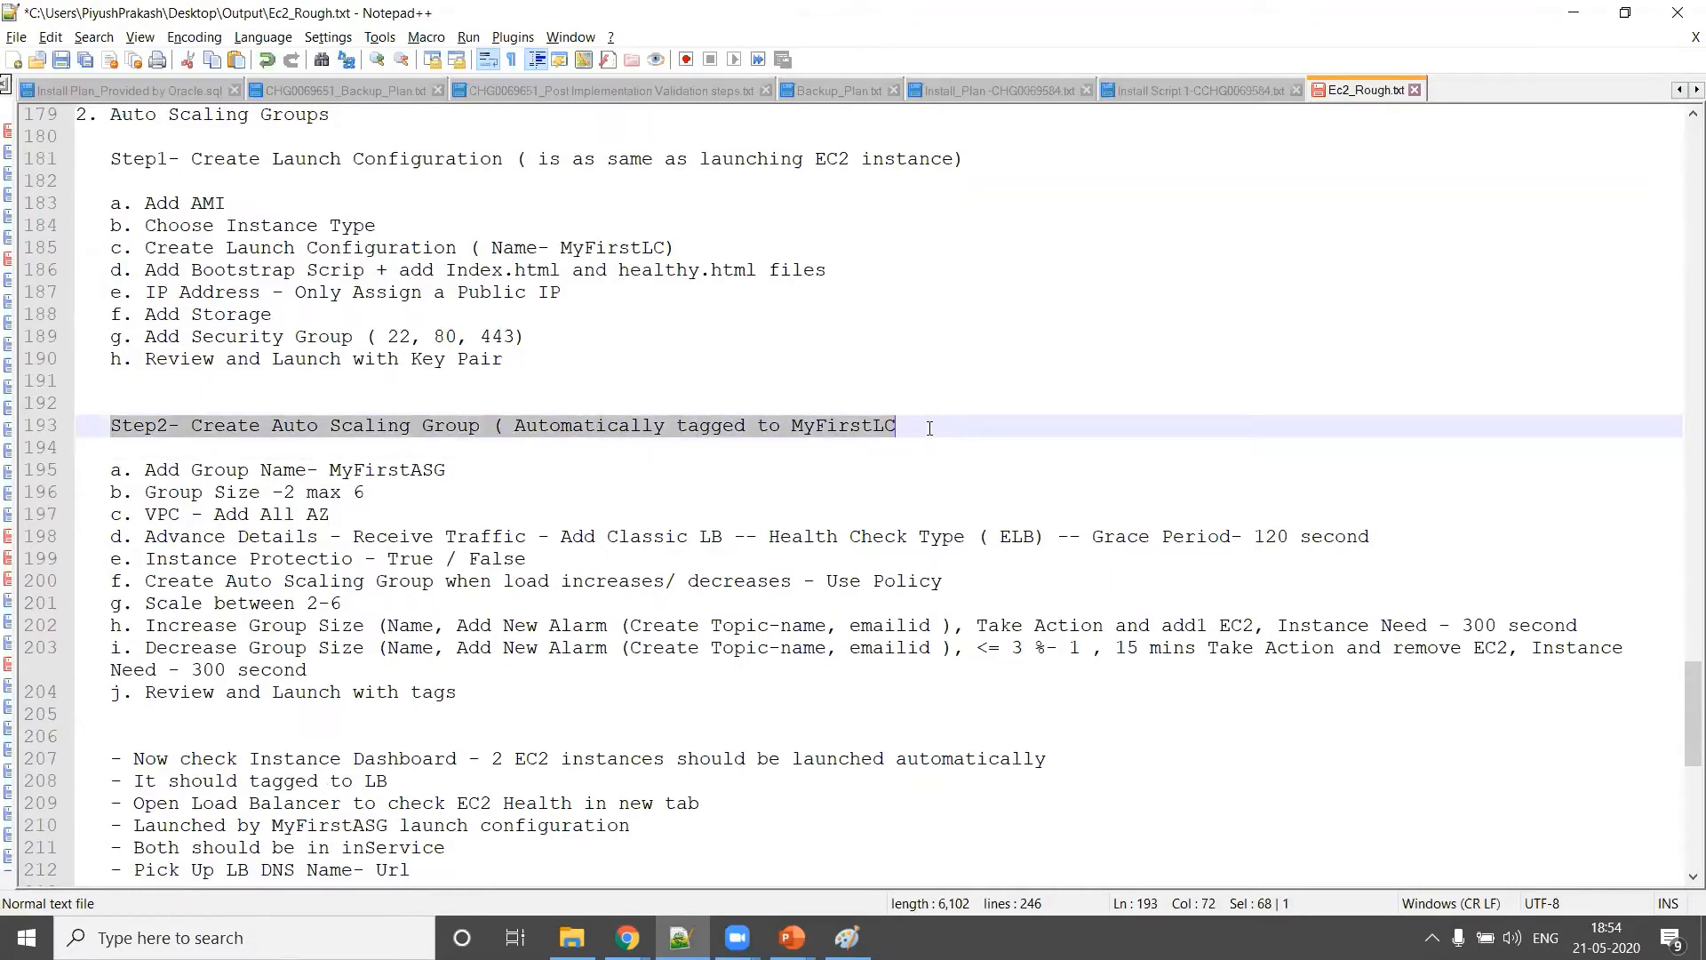
{"action": "key", "text": "alt+Tab"}
{"action": "key", "text": "alt+Tab"}
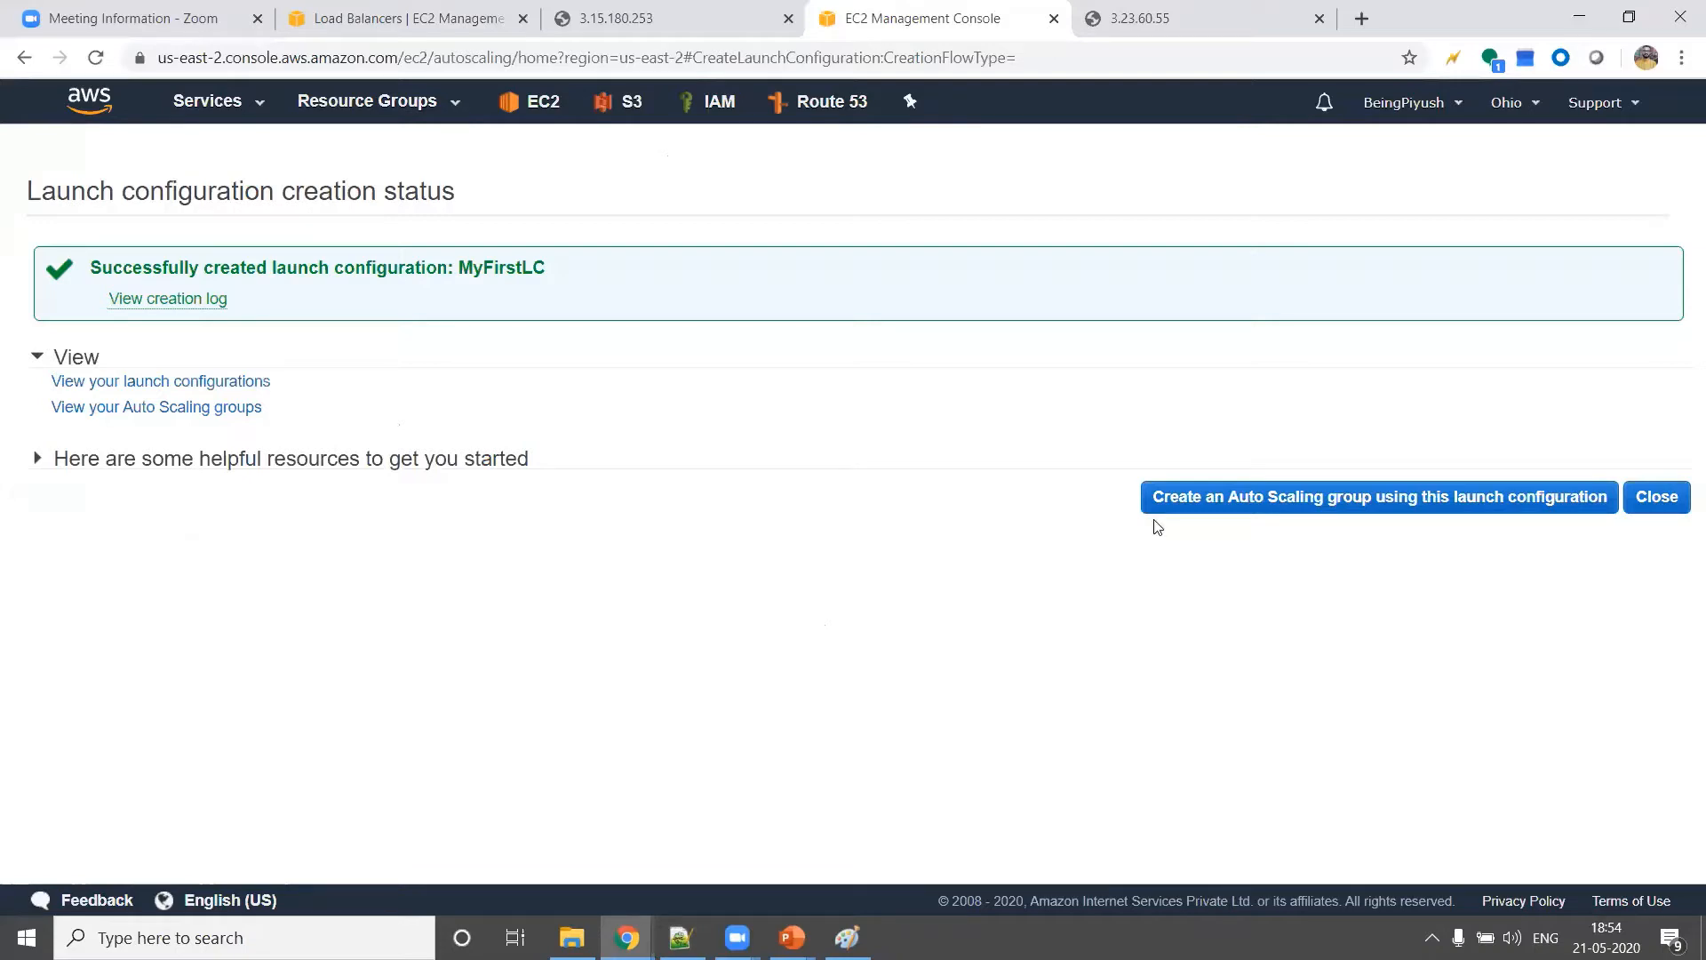
Start an Auto Scaling group from this launch configuration and name it MyFirstASG
{"action": "left_click", "coordinate": [1282, 504]}
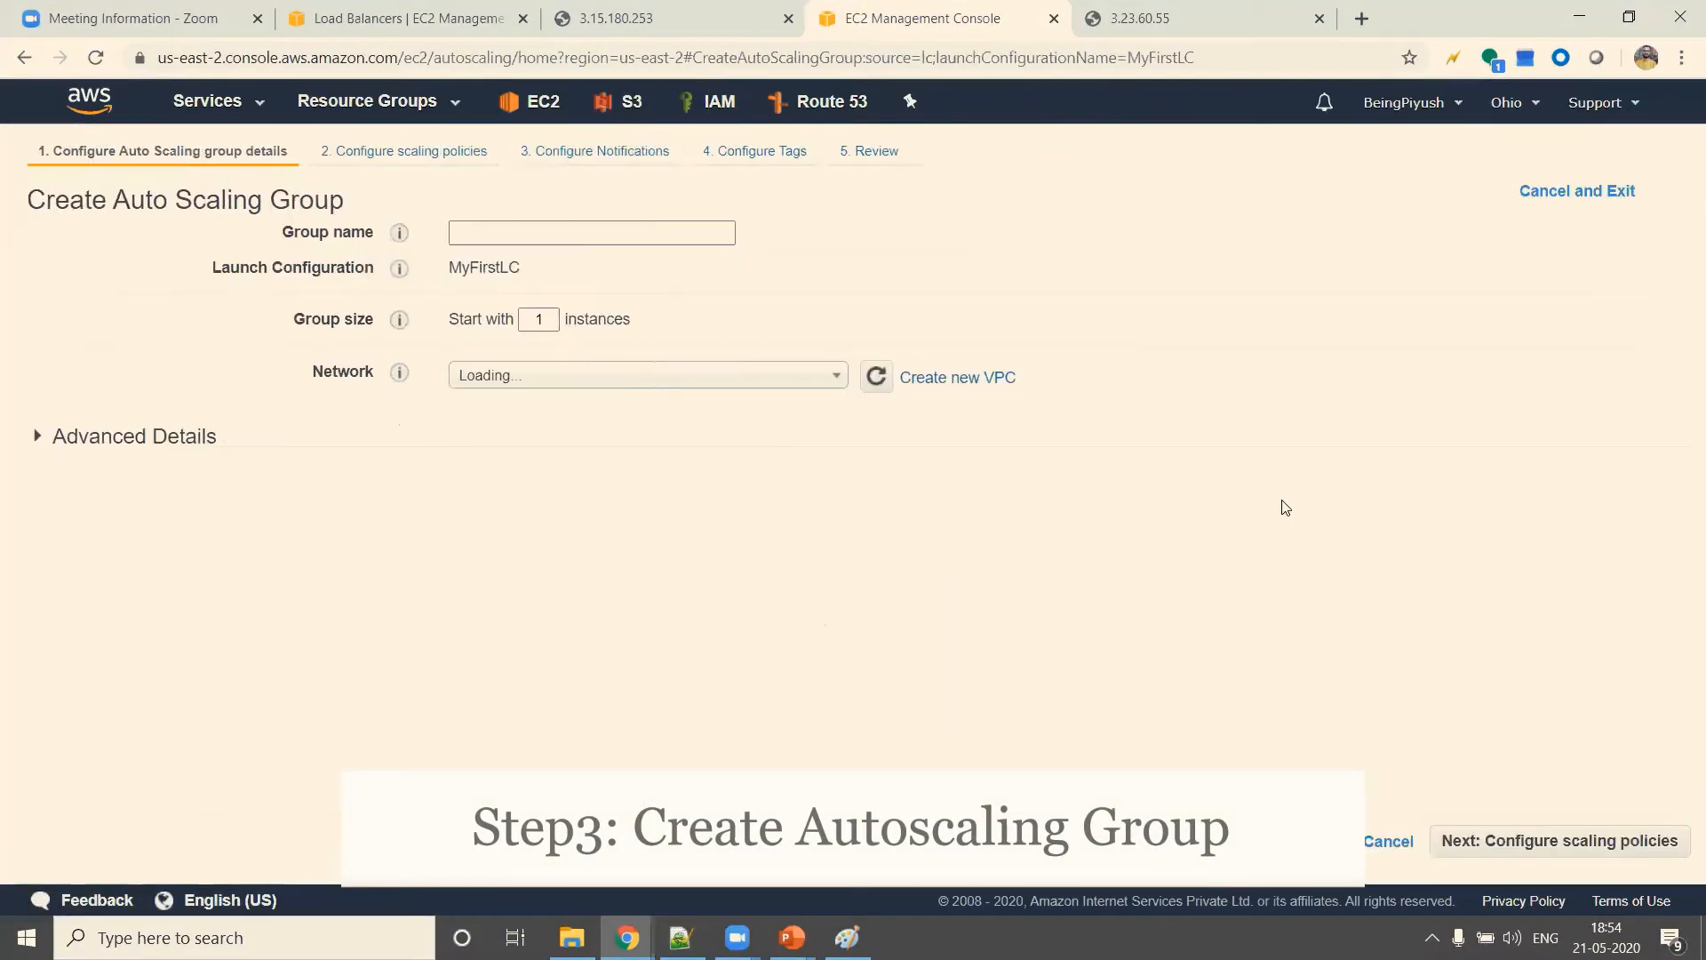
{"action": "left_click", "coordinate": [540, 233]}
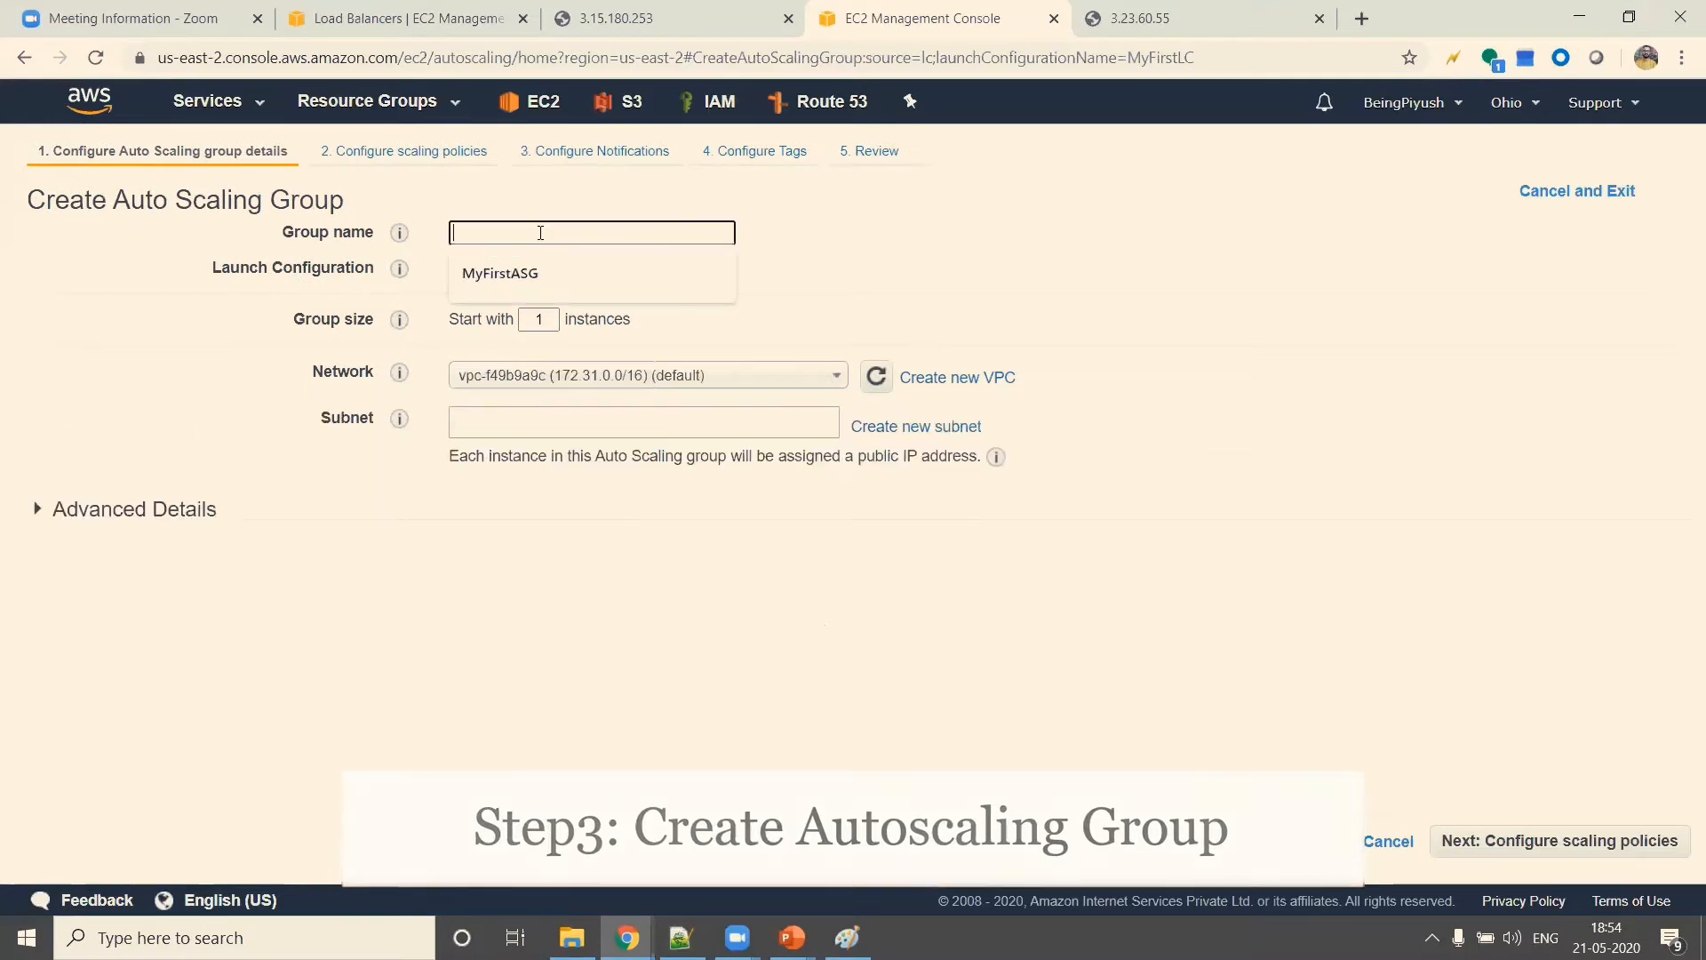
{"action": "key", "text": "Down"}
{"action": "key", "text": "Return"}
{"action": "left_click", "coordinate": [816, 266]}
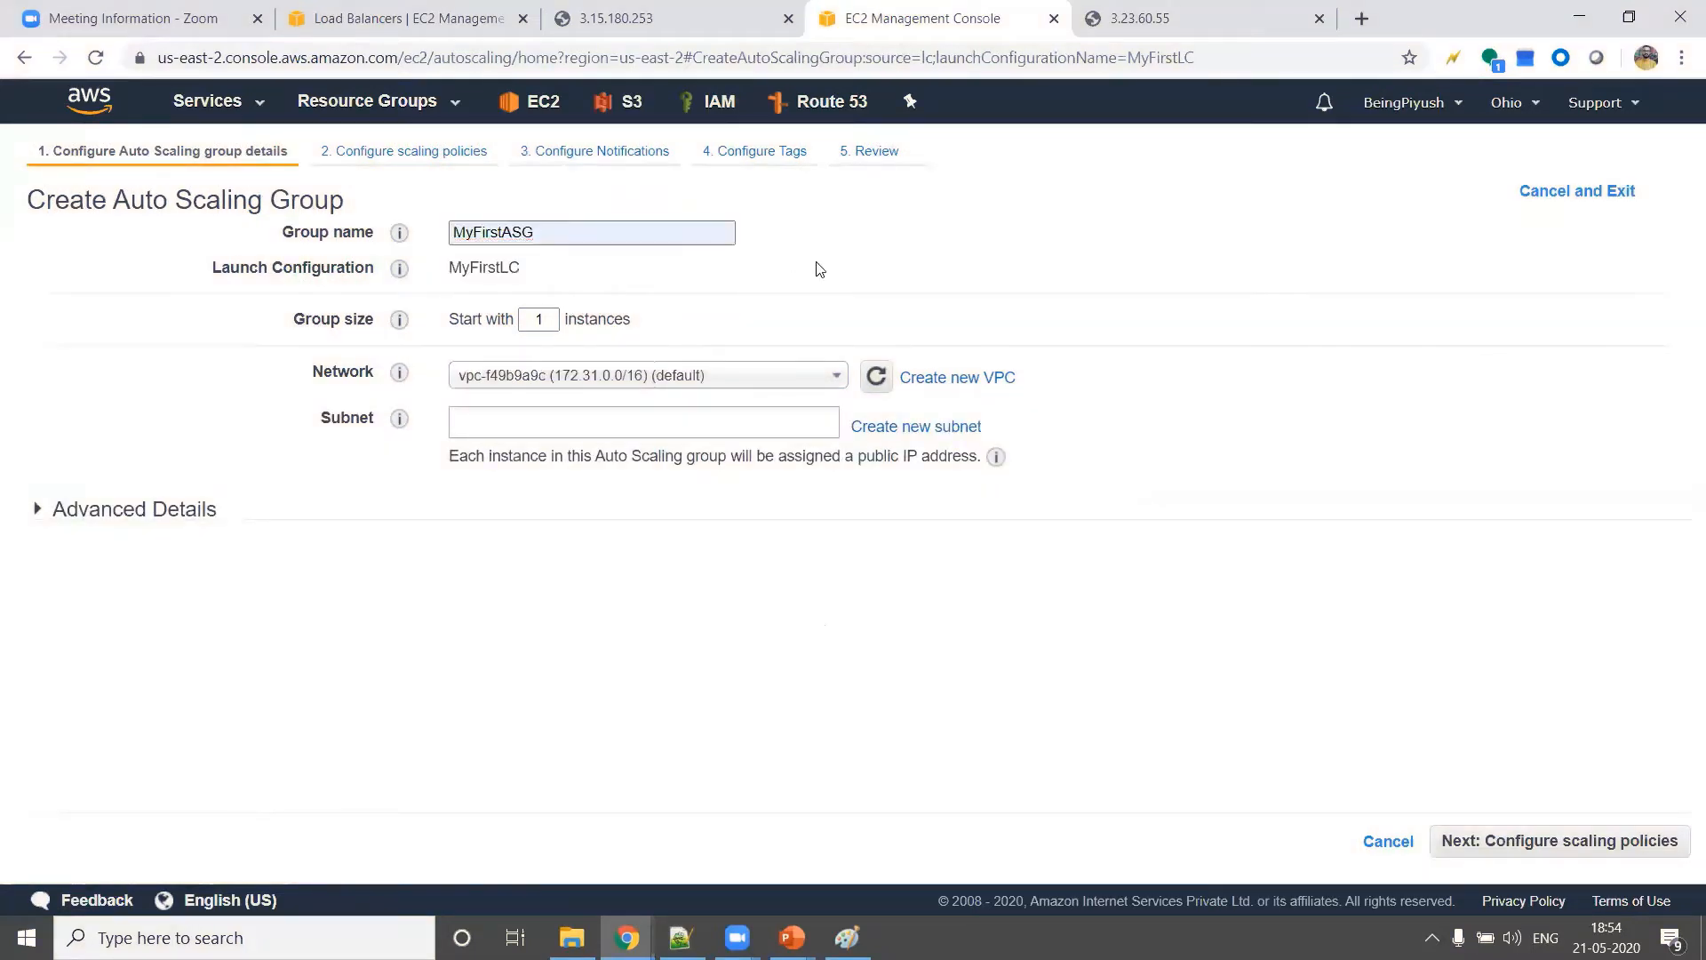
Check the group's launch configuration and set the group size to start with 2 instances
{"action": "double_click", "coordinate": [497, 265]}
{"action": "left_click", "coordinate": [565, 280]}
{"action": "left_click", "coordinate": [553, 320]}
{"action": "key", "text": "BackSpace"}
{"action": "type", "text": "2"}
Add the default subnets in us-east-2c, us-east-2a and us-east-2b to the Auto Scaling group
{"action": "left_click", "coordinate": [569, 423]}
{"action": "left_click", "coordinate": [569, 447]}
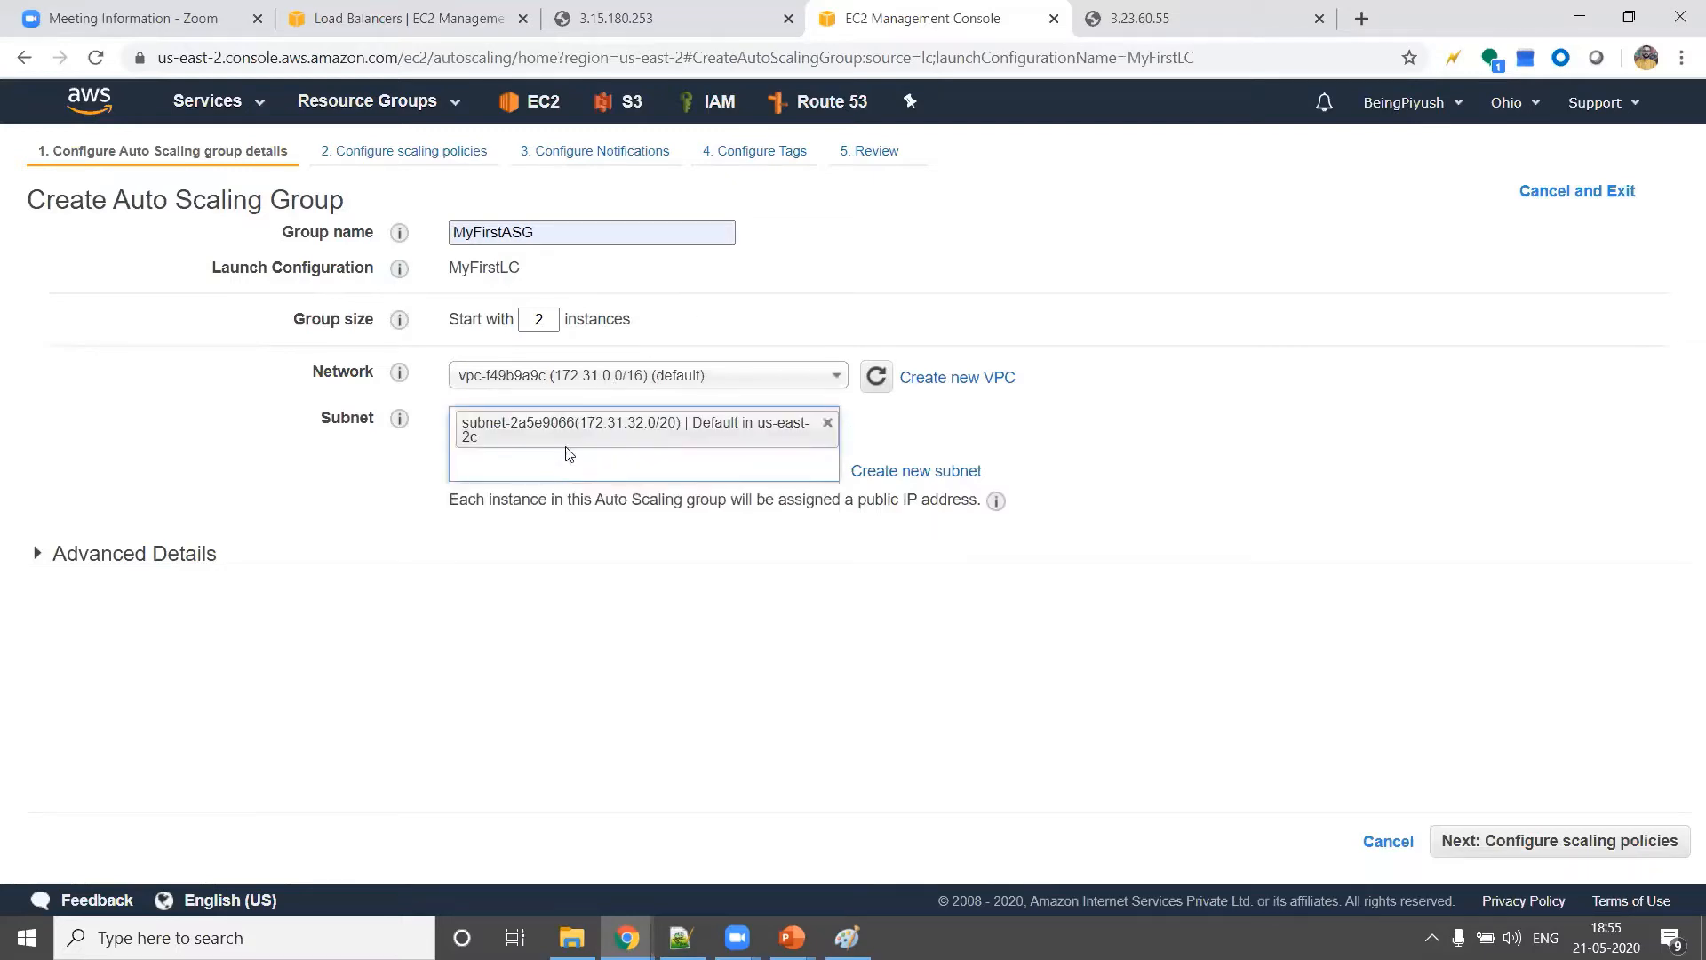
{"action": "left_click", "coordinate": [568, 461]}
{"action": "left_click", "coordinate": [565, 495]}
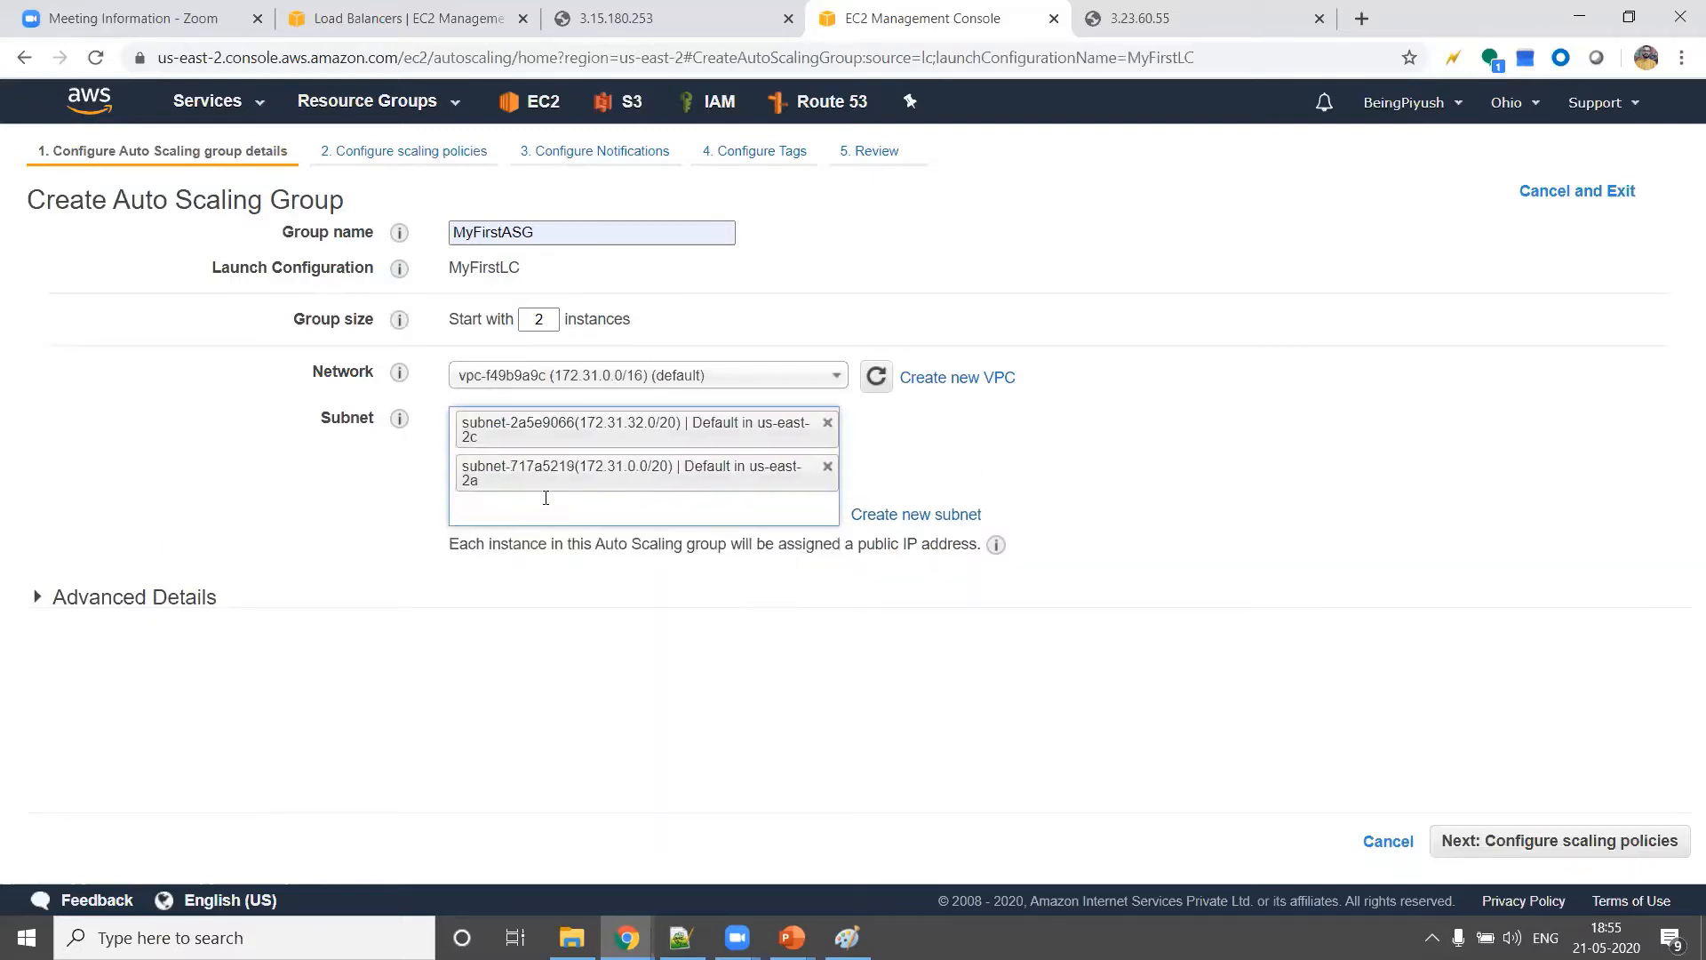
{"action": "left_click", "coordinate": [546, 498]}
{"action": "left_click", "coordinate": [536, 538]}
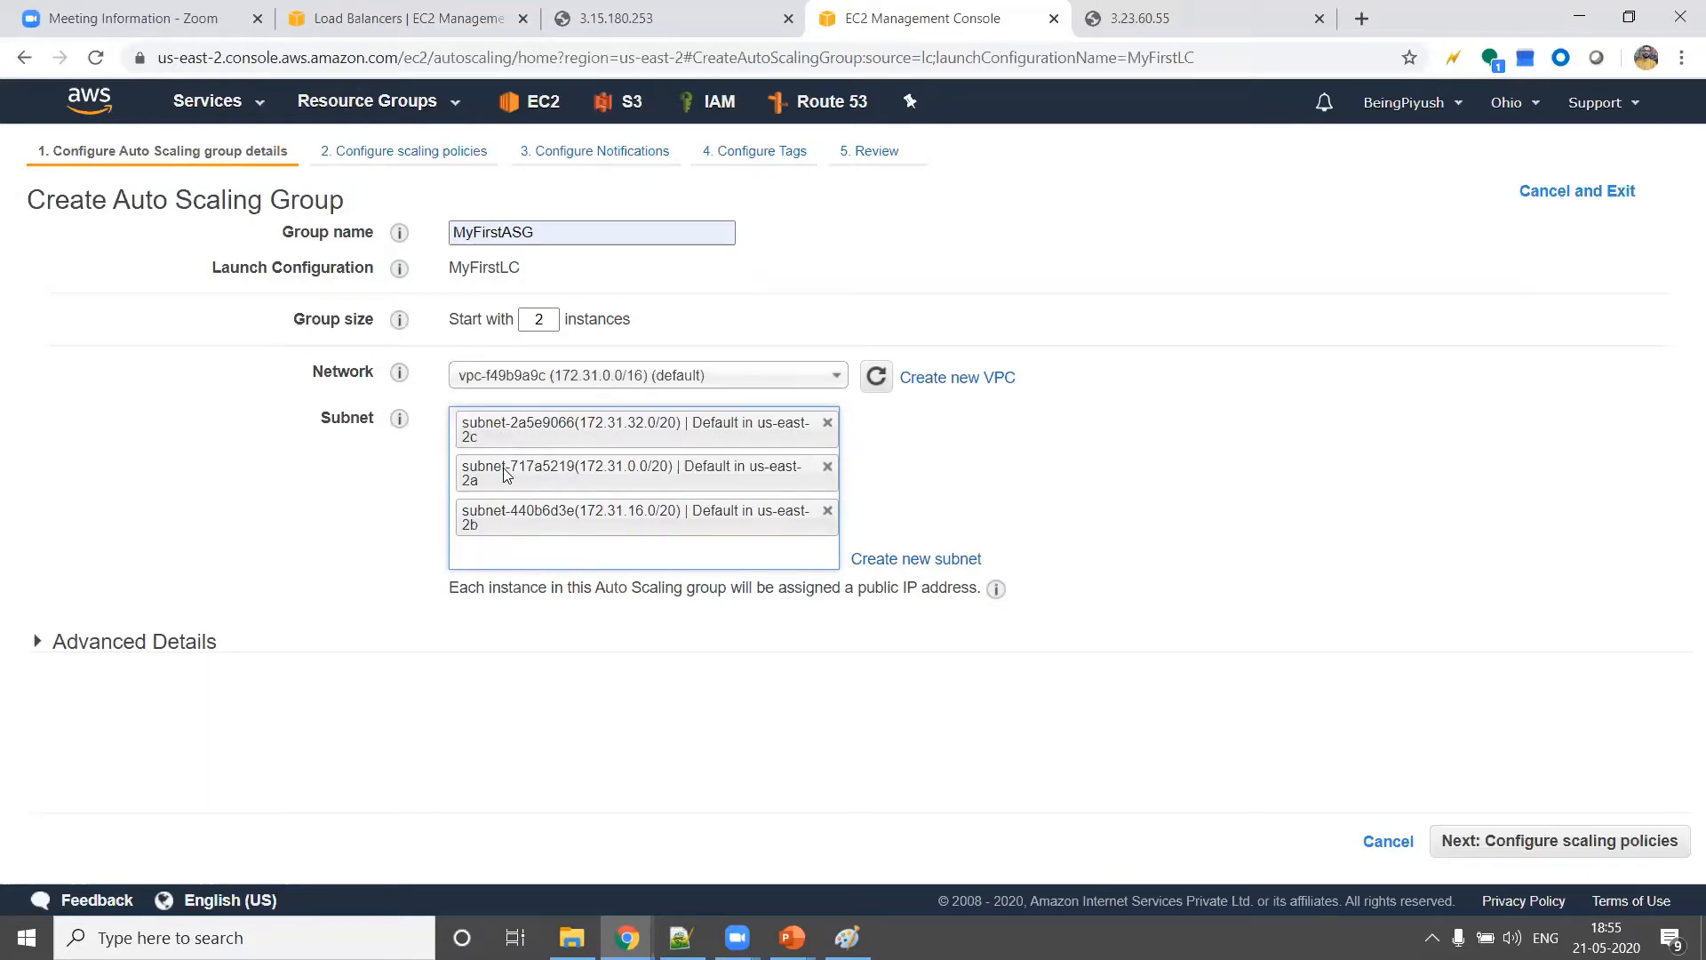
Try starting group sizes of 3, 6, 9 and 21 instances
{"action": "double_click", "coordinate": [541, 321]}
{"action": "type", "text": "3"}
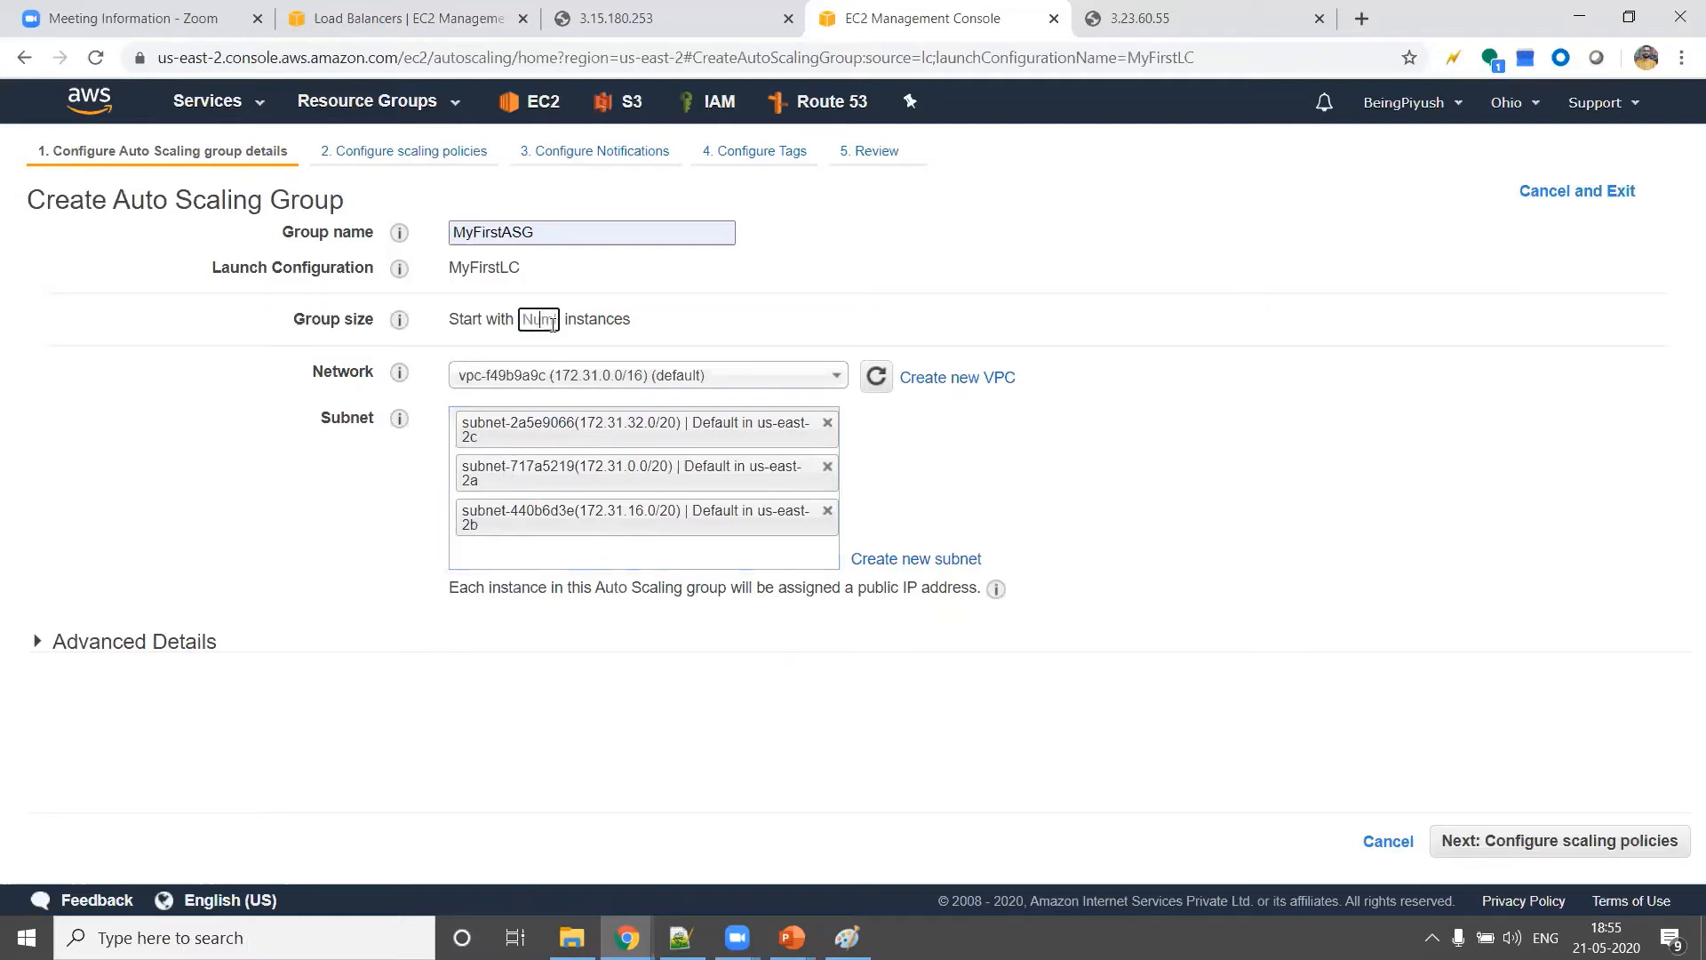
{"action": "left_click", "coordinate": [701, 302]}
{"action": "double_click", "coordinate": [550, 313]}
{"action": "type", "text": "6"}
{"action": "left_click", "coordinate": [737, 328]}
{"action": "double_click", "coordinate": [558, 321]}
{"action": "type", "text": "9"}
{"action": "left_click", "coordinate": [735, 327]}
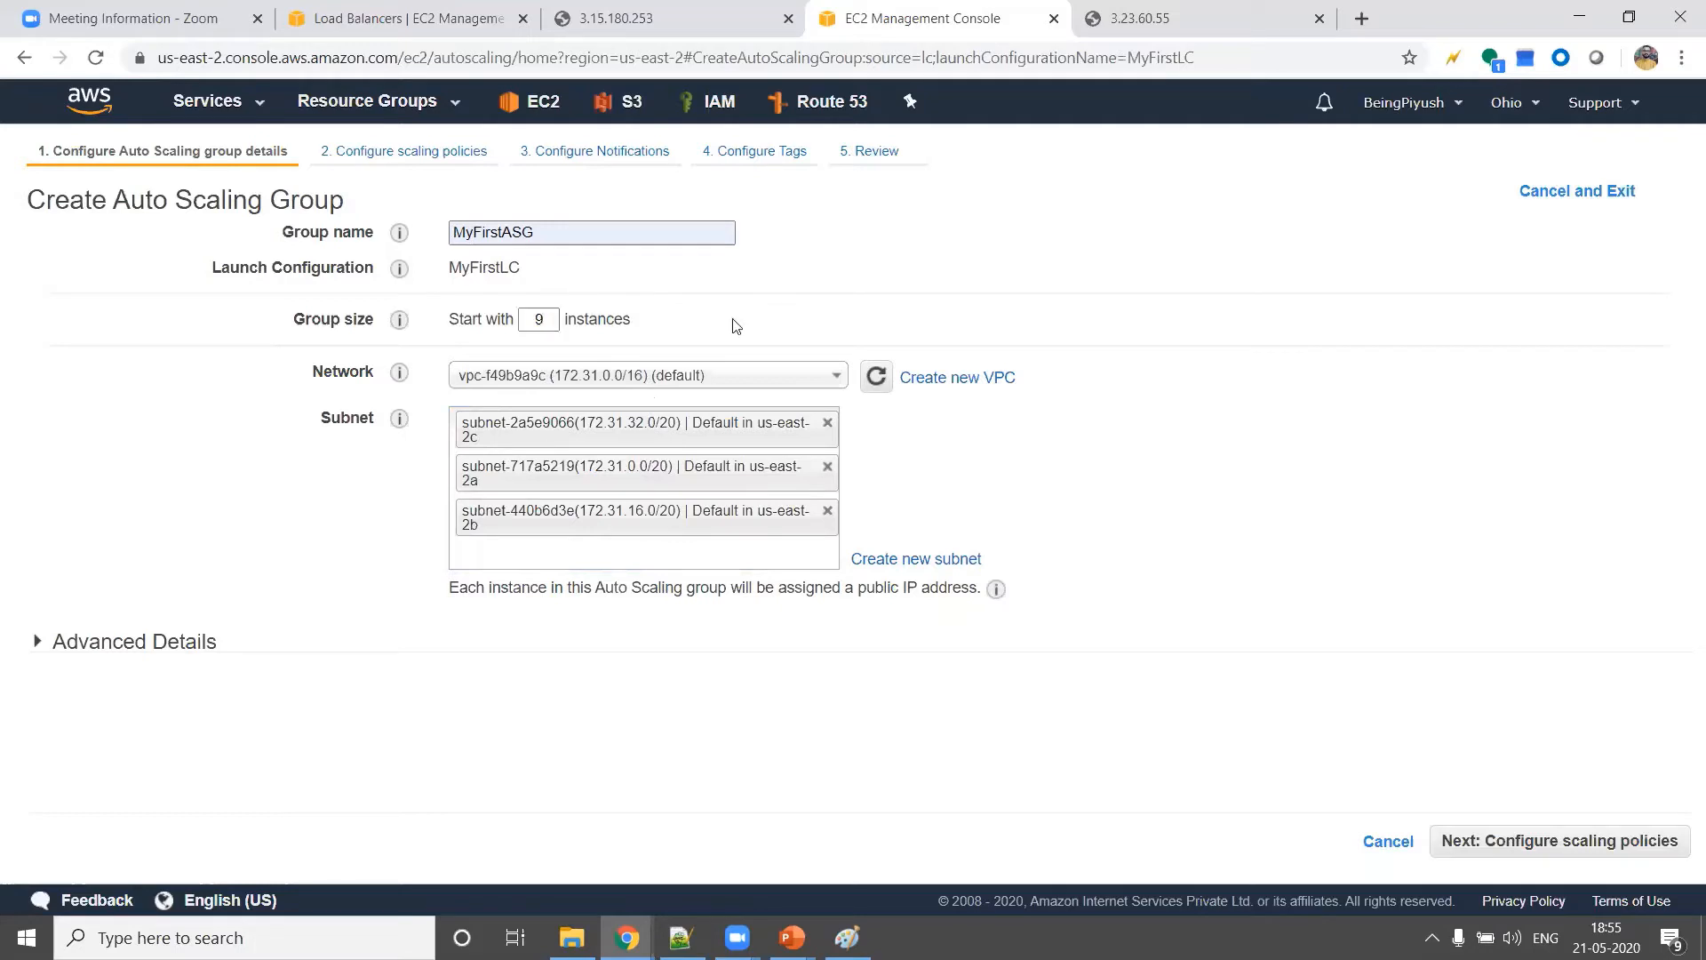
{"action": "double_click", "coordinate": [554, 317]}
{"action": "key", "text": "BackSpace"}
{"action": "type", "text": "21"}
Set the group size to start with 4 instances
{"action": "double_click", "coordinate": [555, 318]}
{"action": "type", "text": "4"}
{"action": "left_click", "coordinate": [666, 431]}
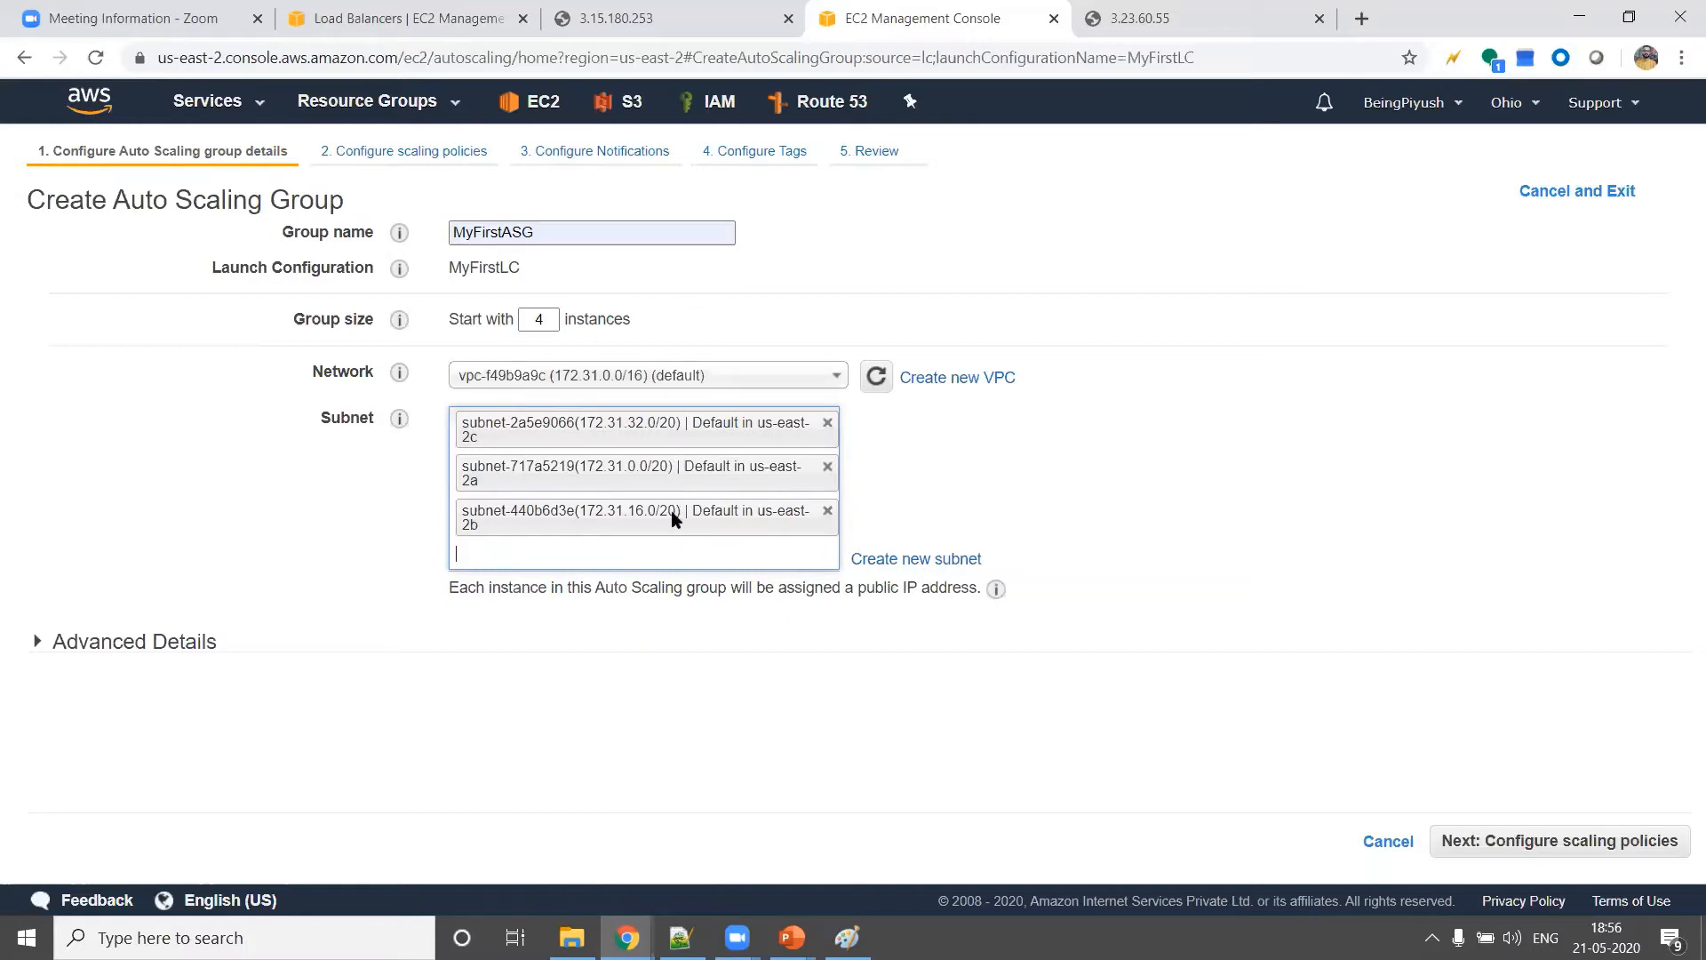
Expand the advanced details and have the Auto Scaling group receive traffic from the Classic Load Balancer MyFirstLB
{"action": "left_click", "coordinate": [177, 640]}
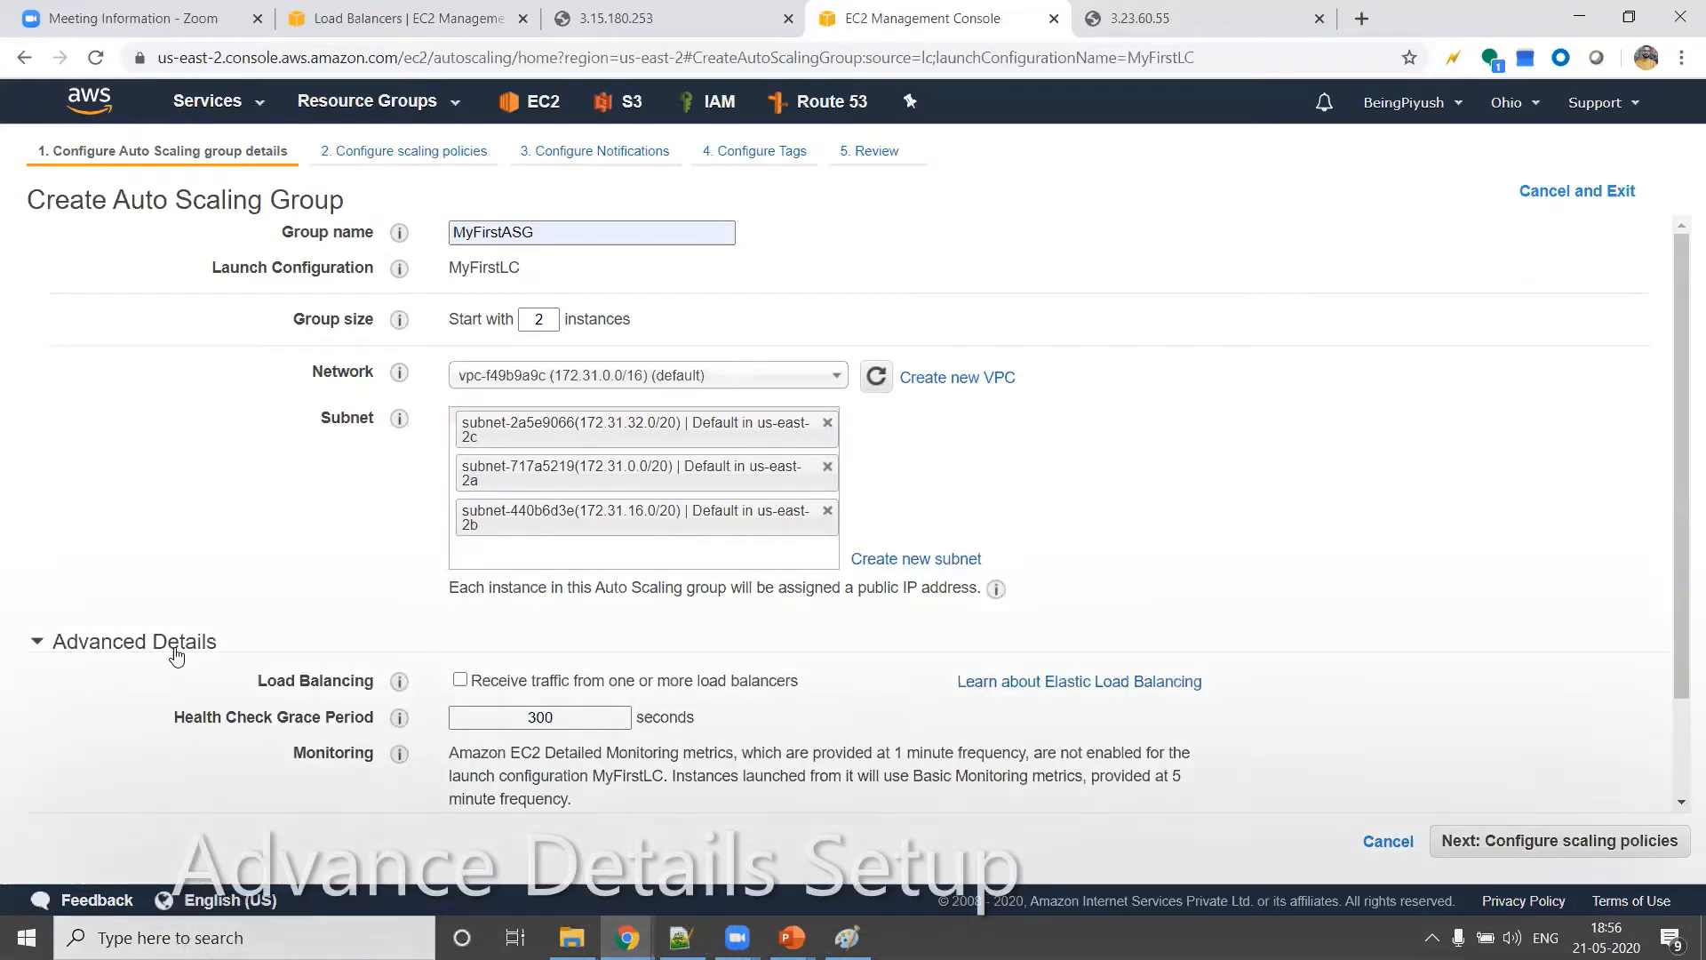
{"action": "scroll", "coordinate": [171, 655], "scroll_direction": "down", "scroll_amount": 2}
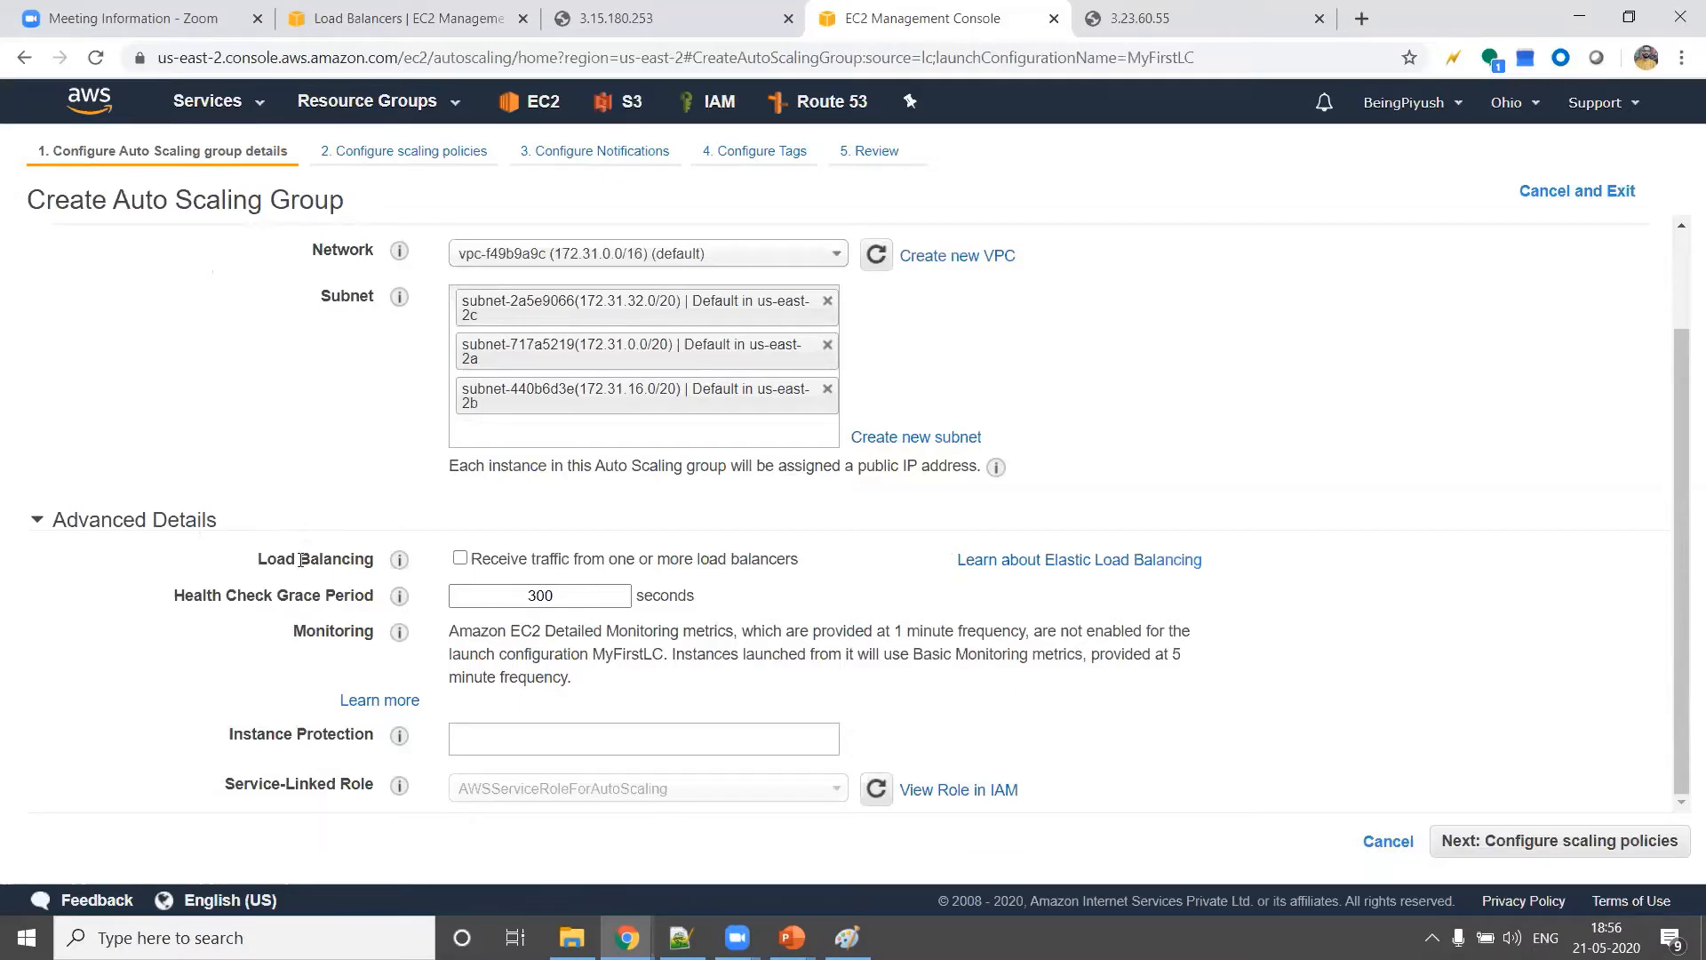
{"action": "left_click", "coordinate": [460, 559]}
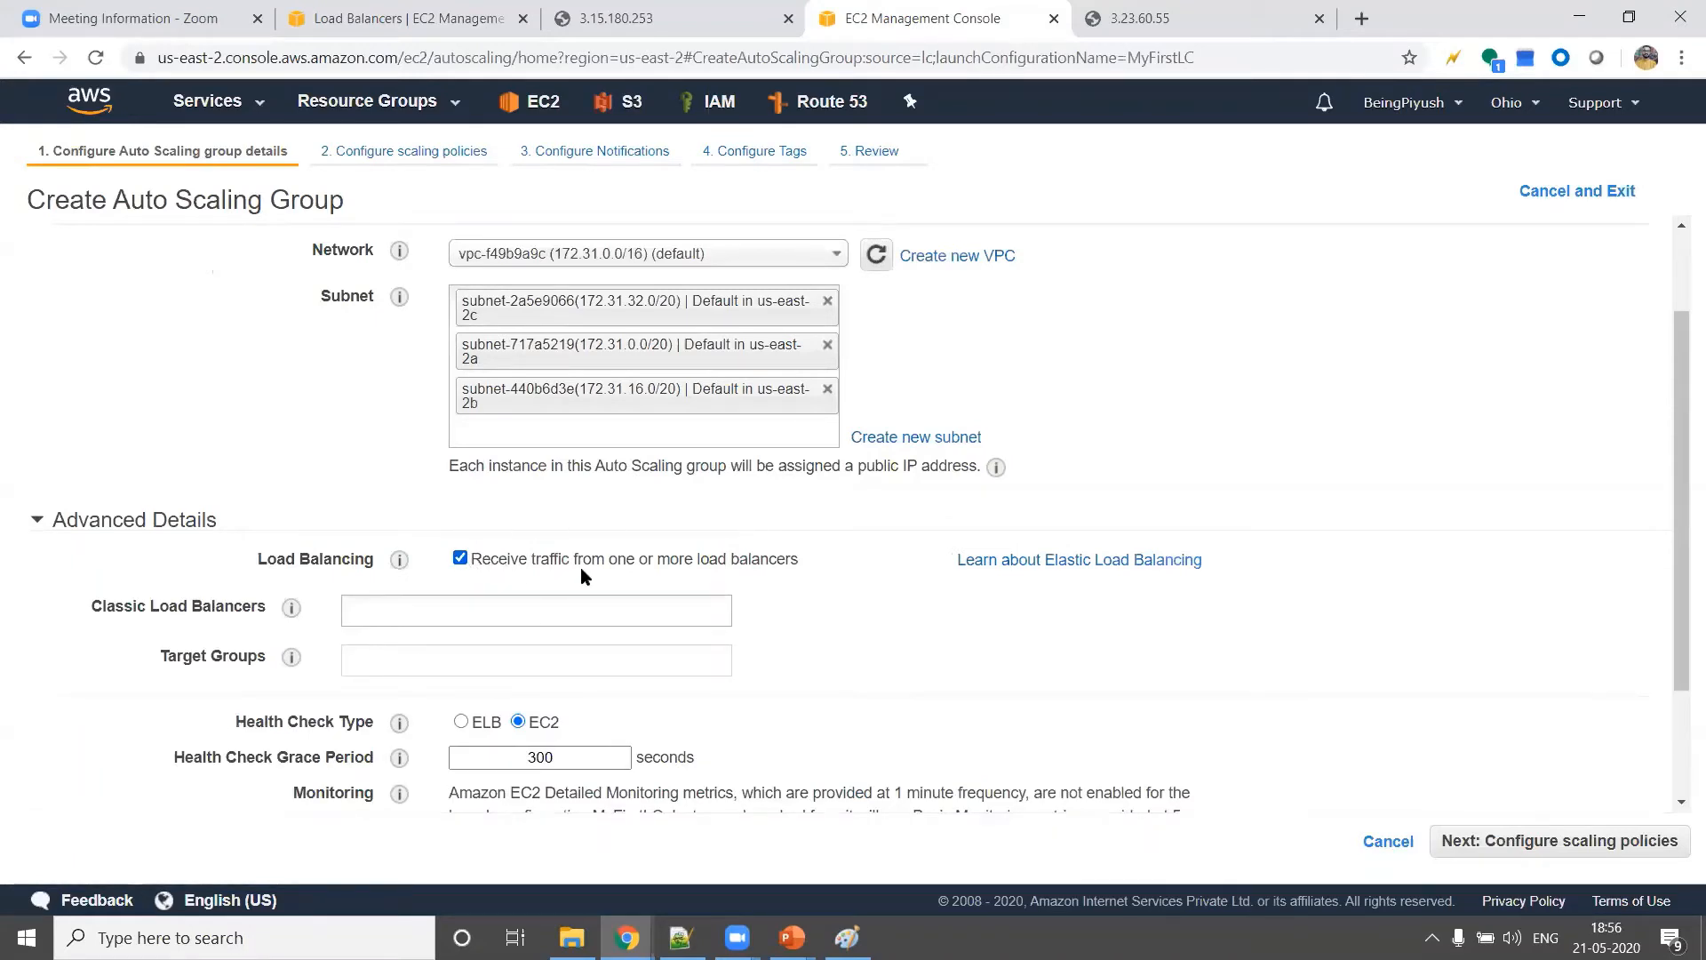
{"action": "left_click", "coordinate": [702, 606]}
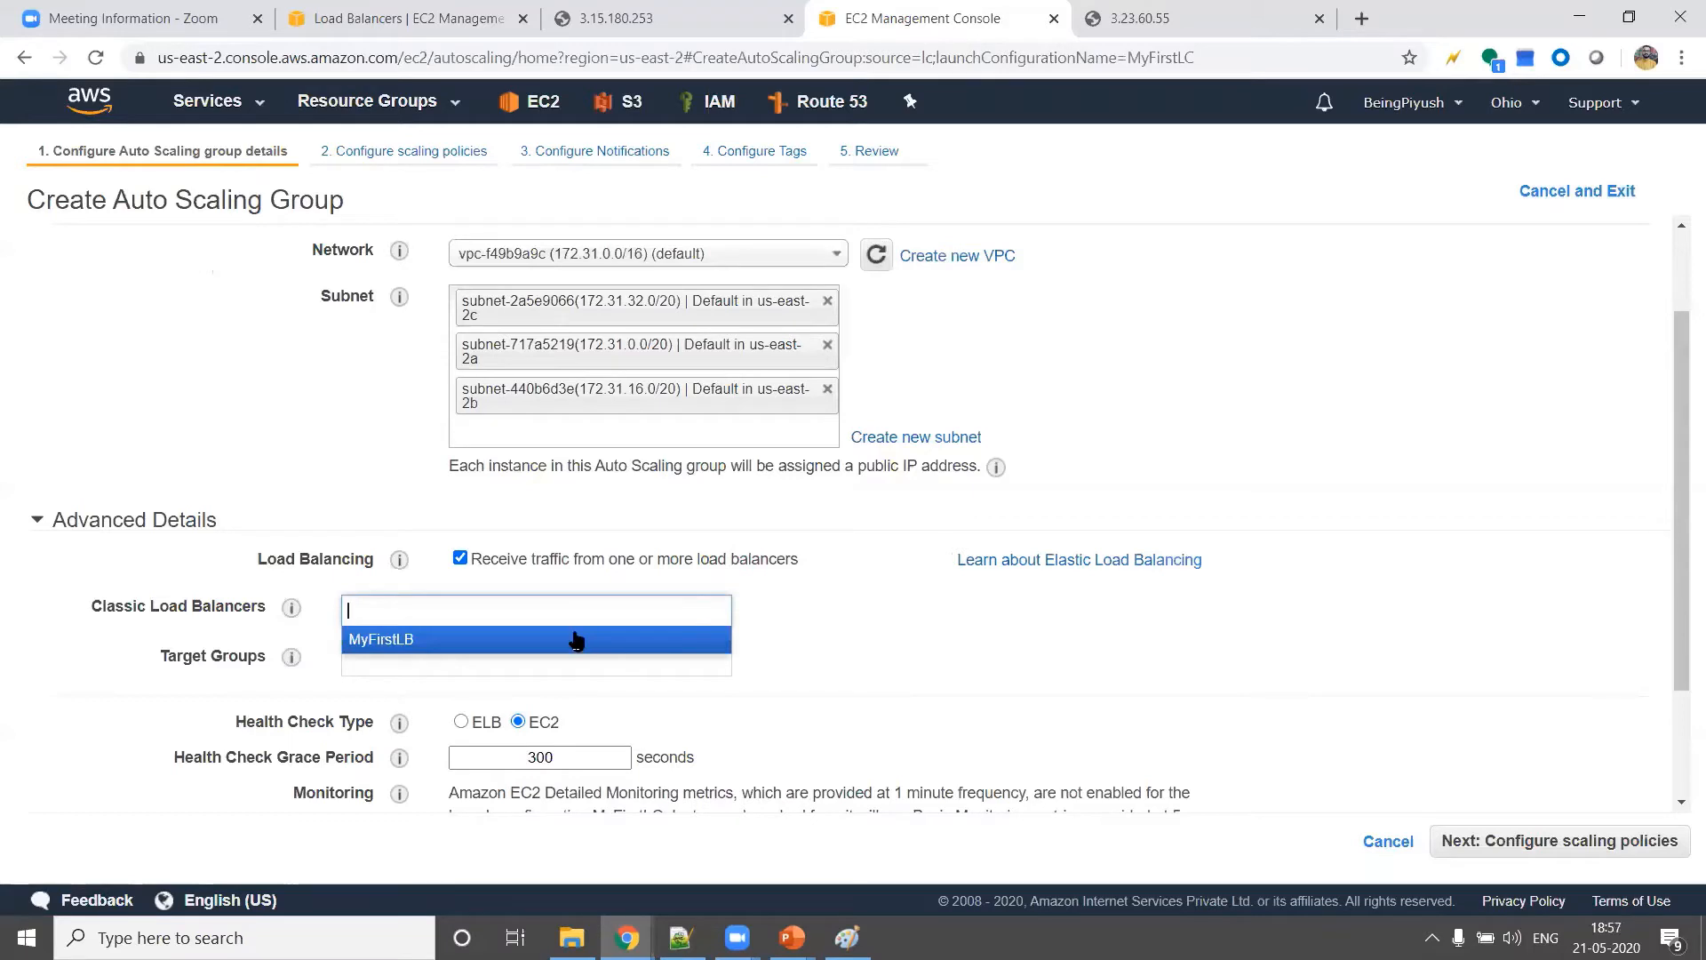
{"action": "left_click", "coordinate": [457, 638]}
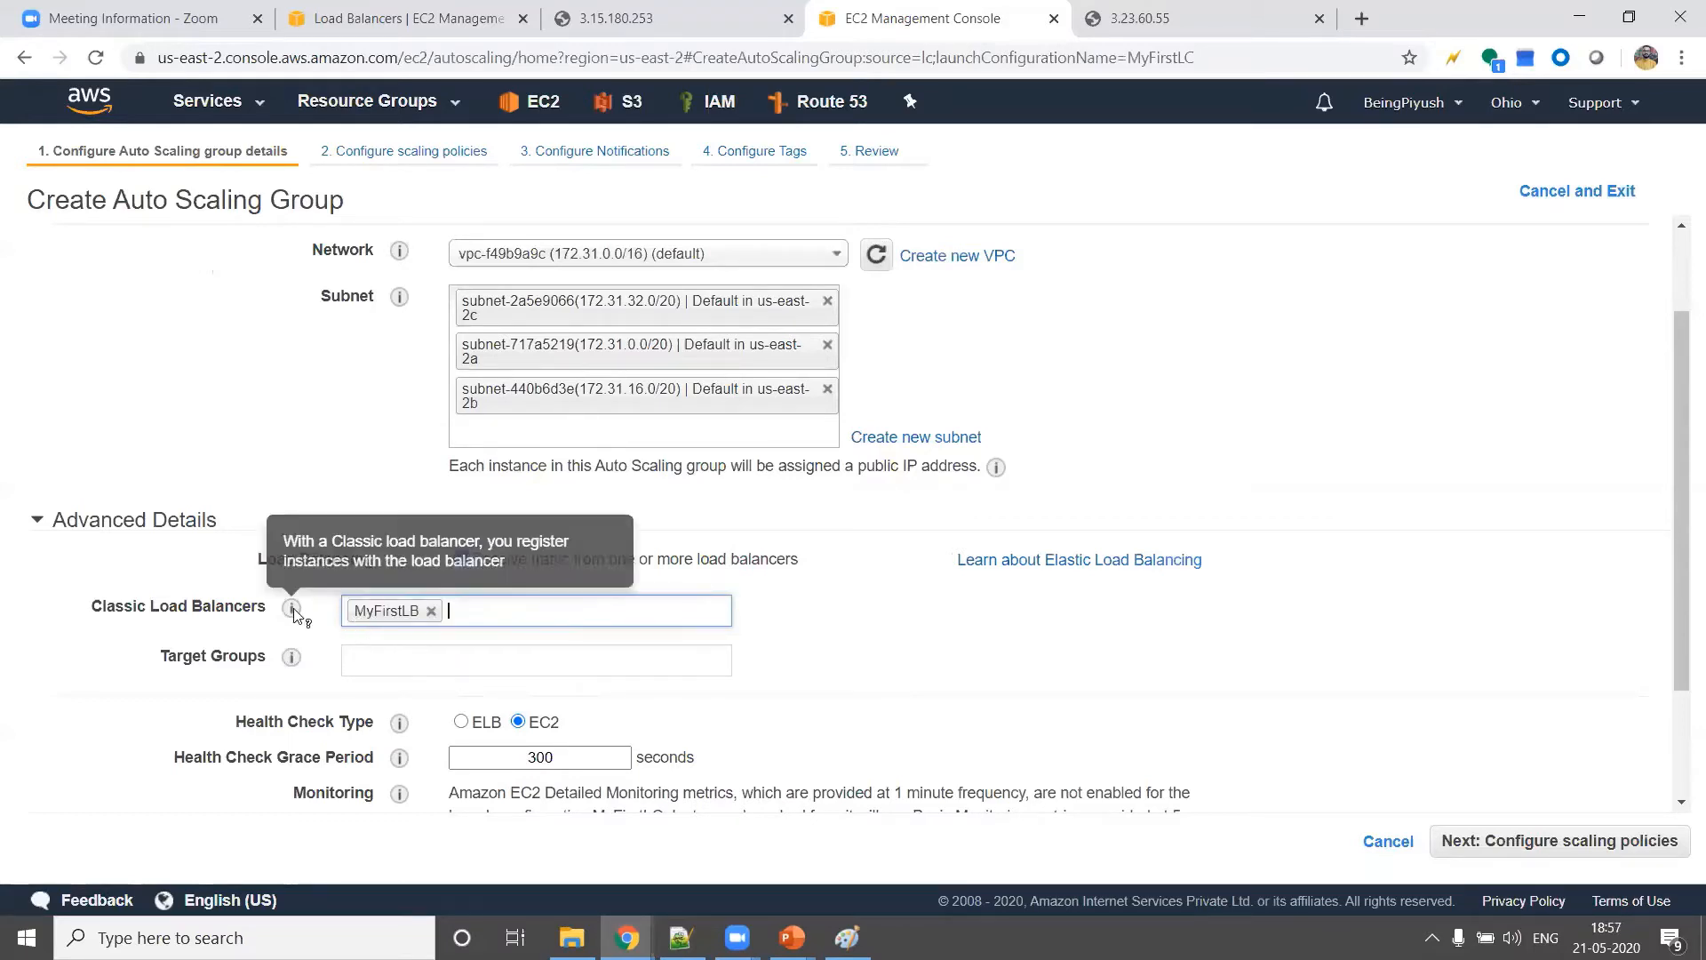
{"action": "left_click", "coordinate": [824, 660]}
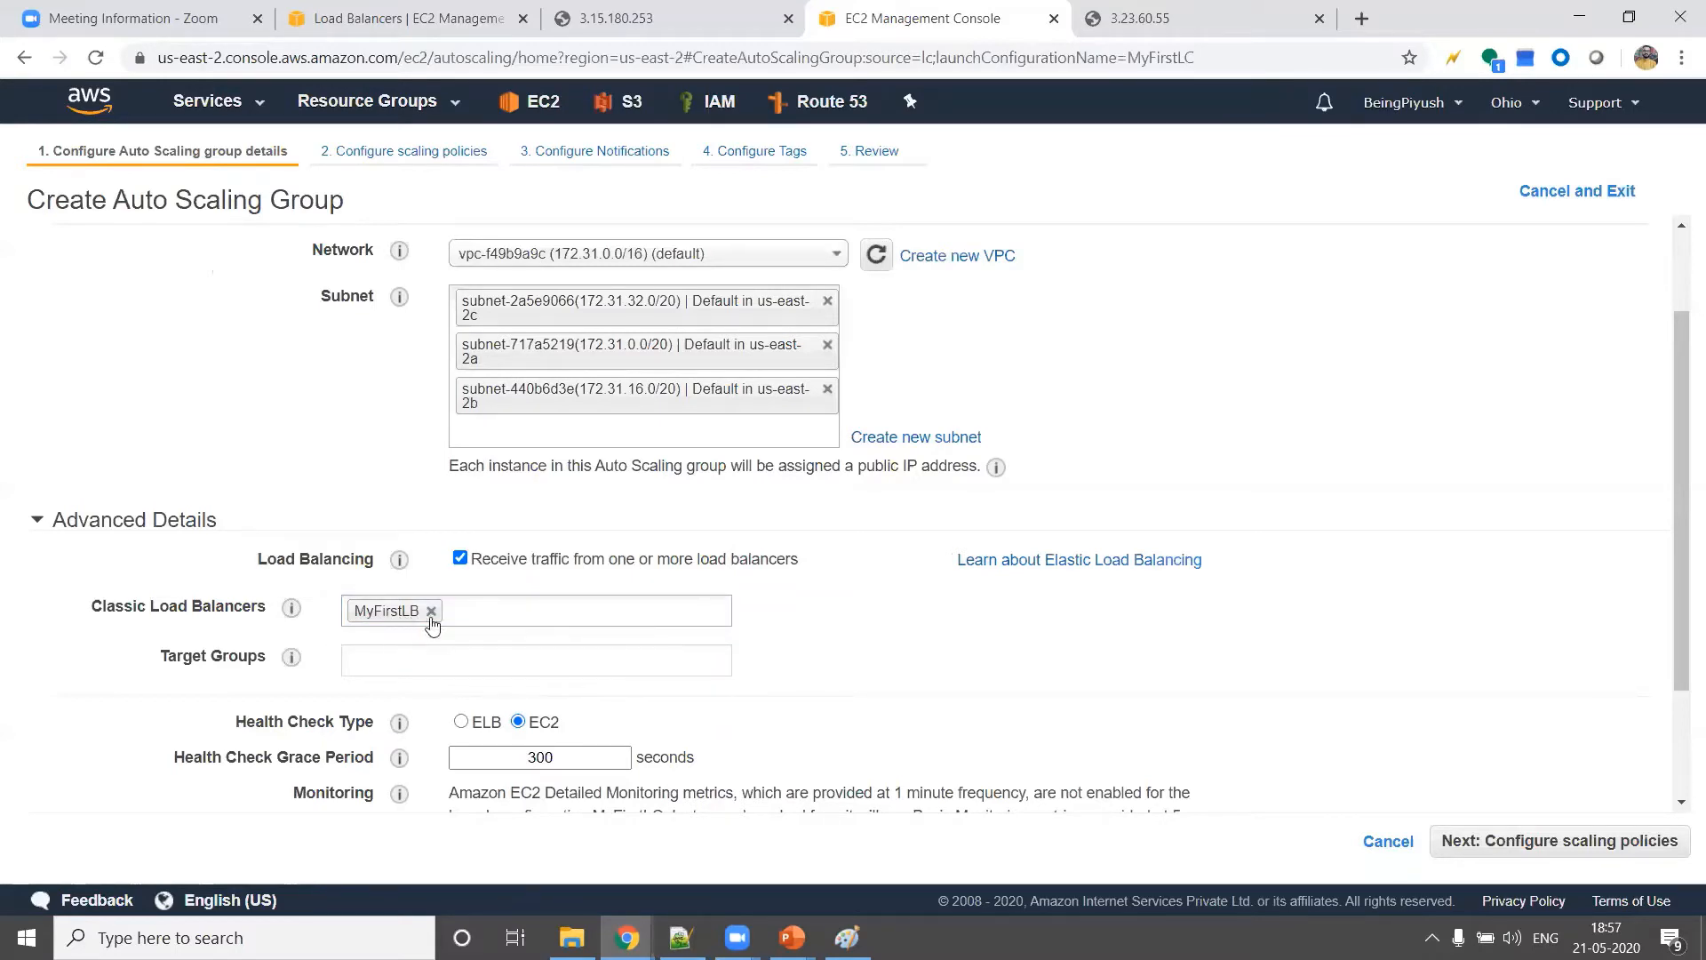
Set the health check type to ELB and the health check grace period to 120 seconds
{"action": "scroll", "coordinate": [712, 582], "scroll_direction": "down", "scroll_amount": 2}
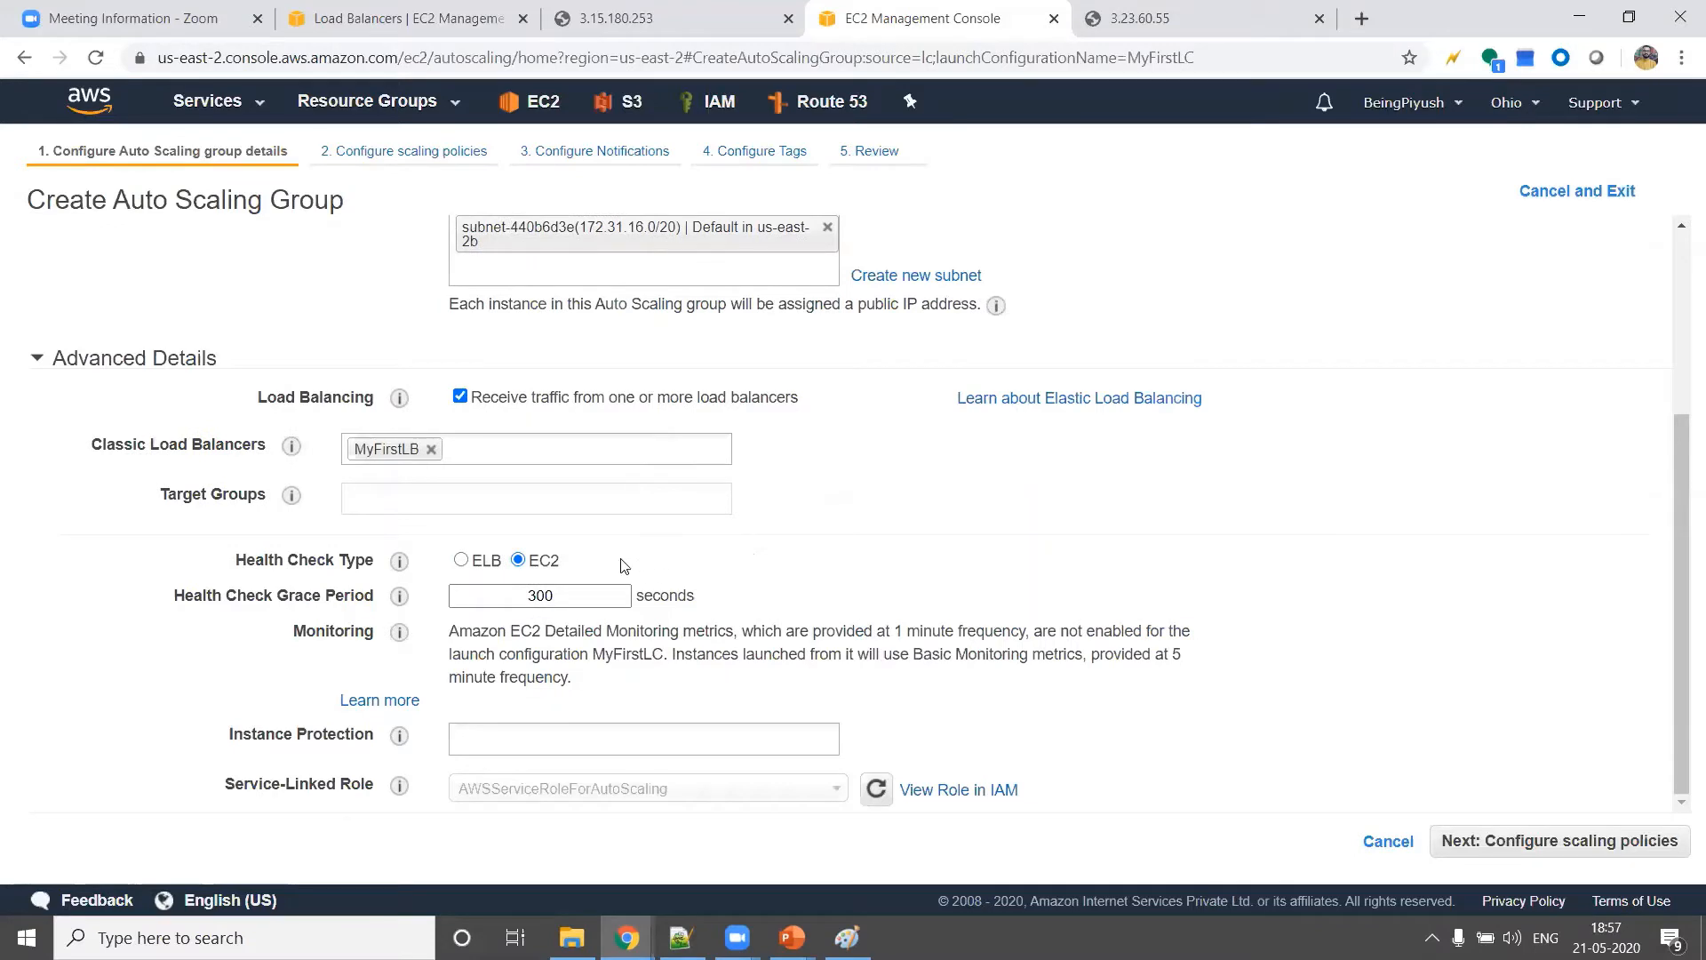
{"action": "left_click", "coordinate": [462, 560]}
{"action": "left_click", "coordinate": [398, 17]}
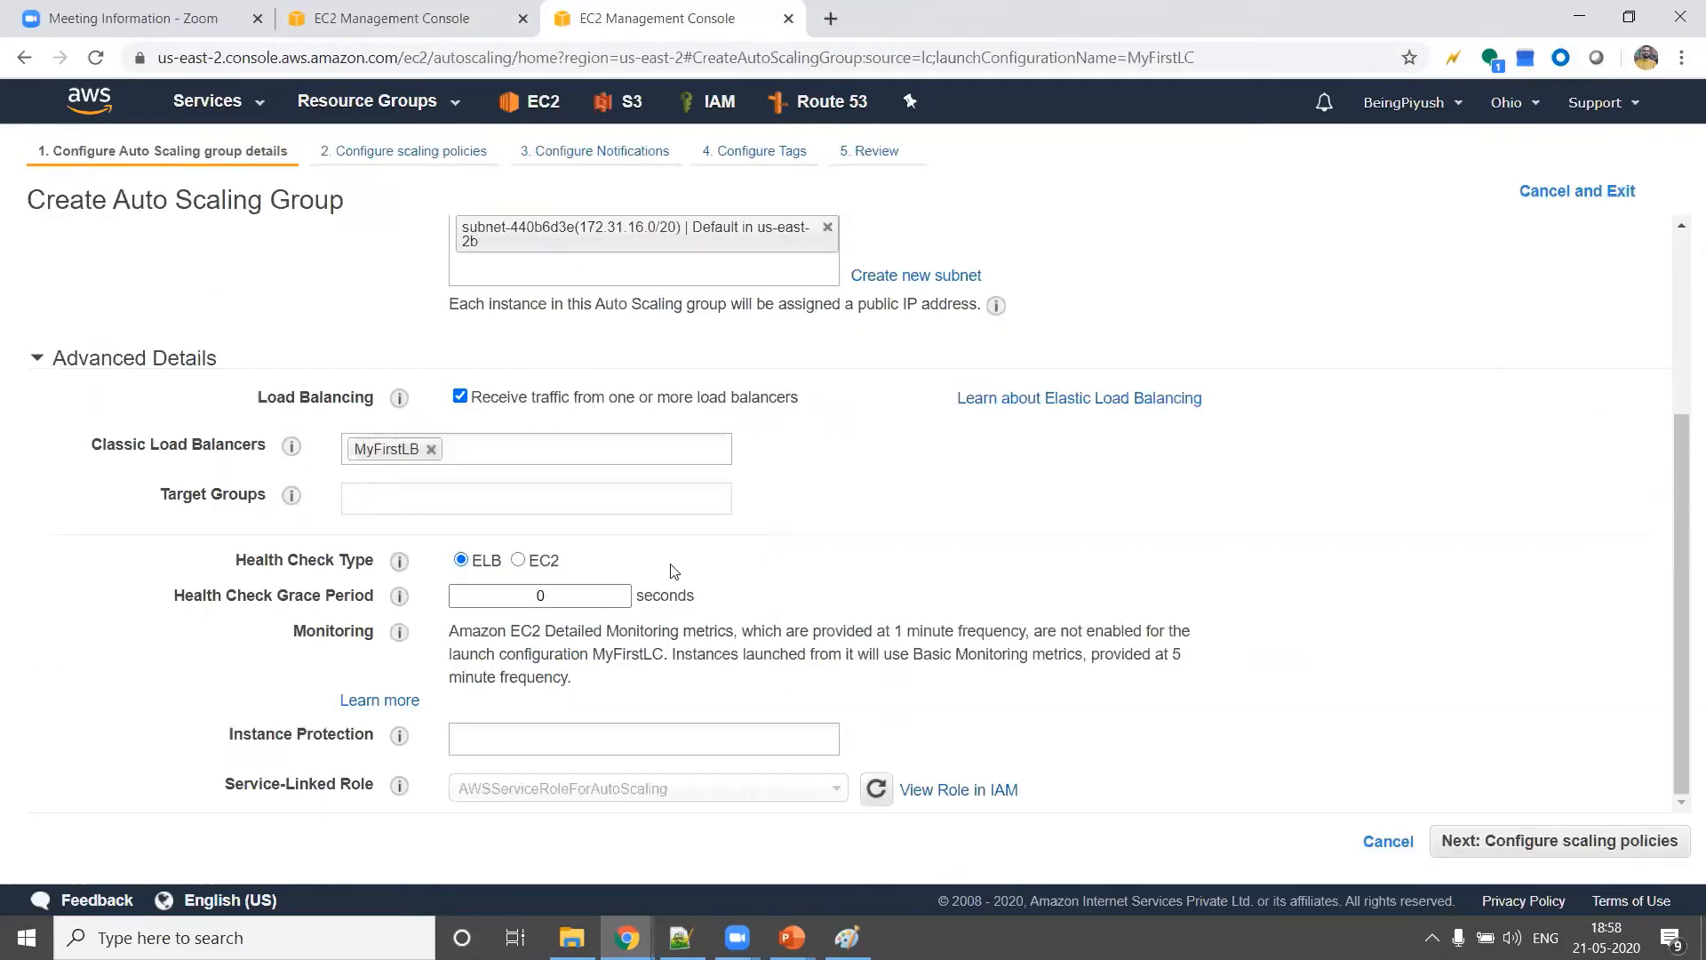
{"action": "double_click", "coordinate": [576, 596]}
{"action": "key", "text": "BackSpace"}
{"action": "type", "text": "120"}
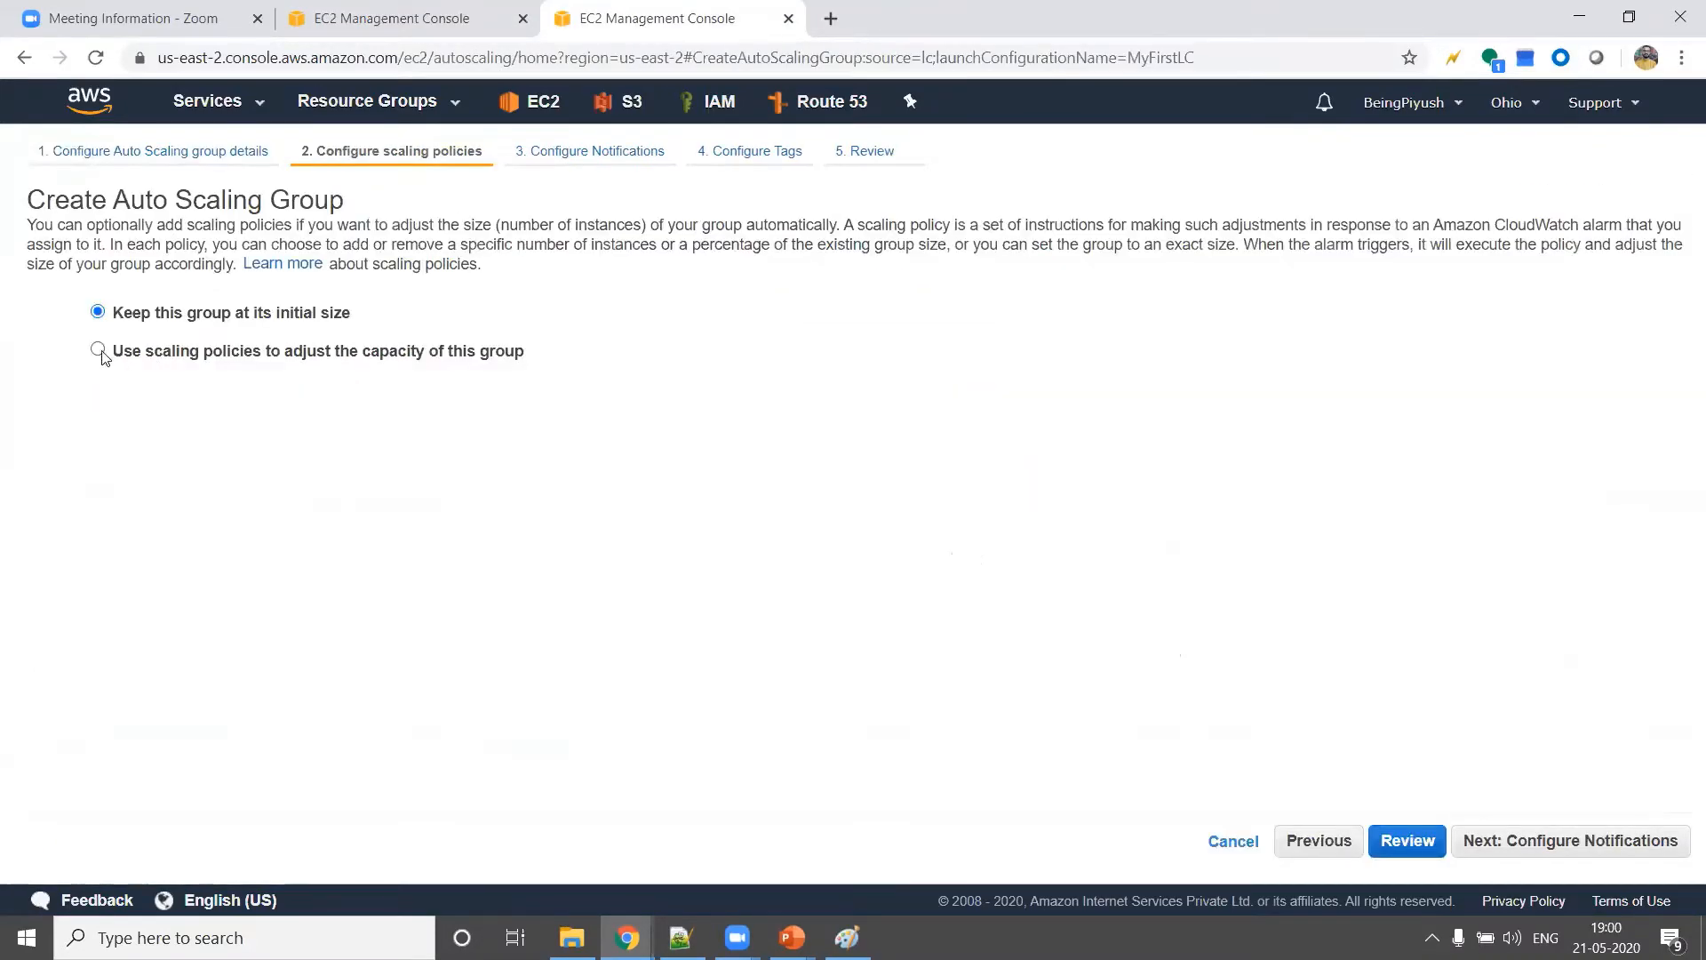
Use scaling policies to adjust the group's capacity, scaling between 2 and 6 instances
{"action": "left_click", "coordinate": [98, 350]}
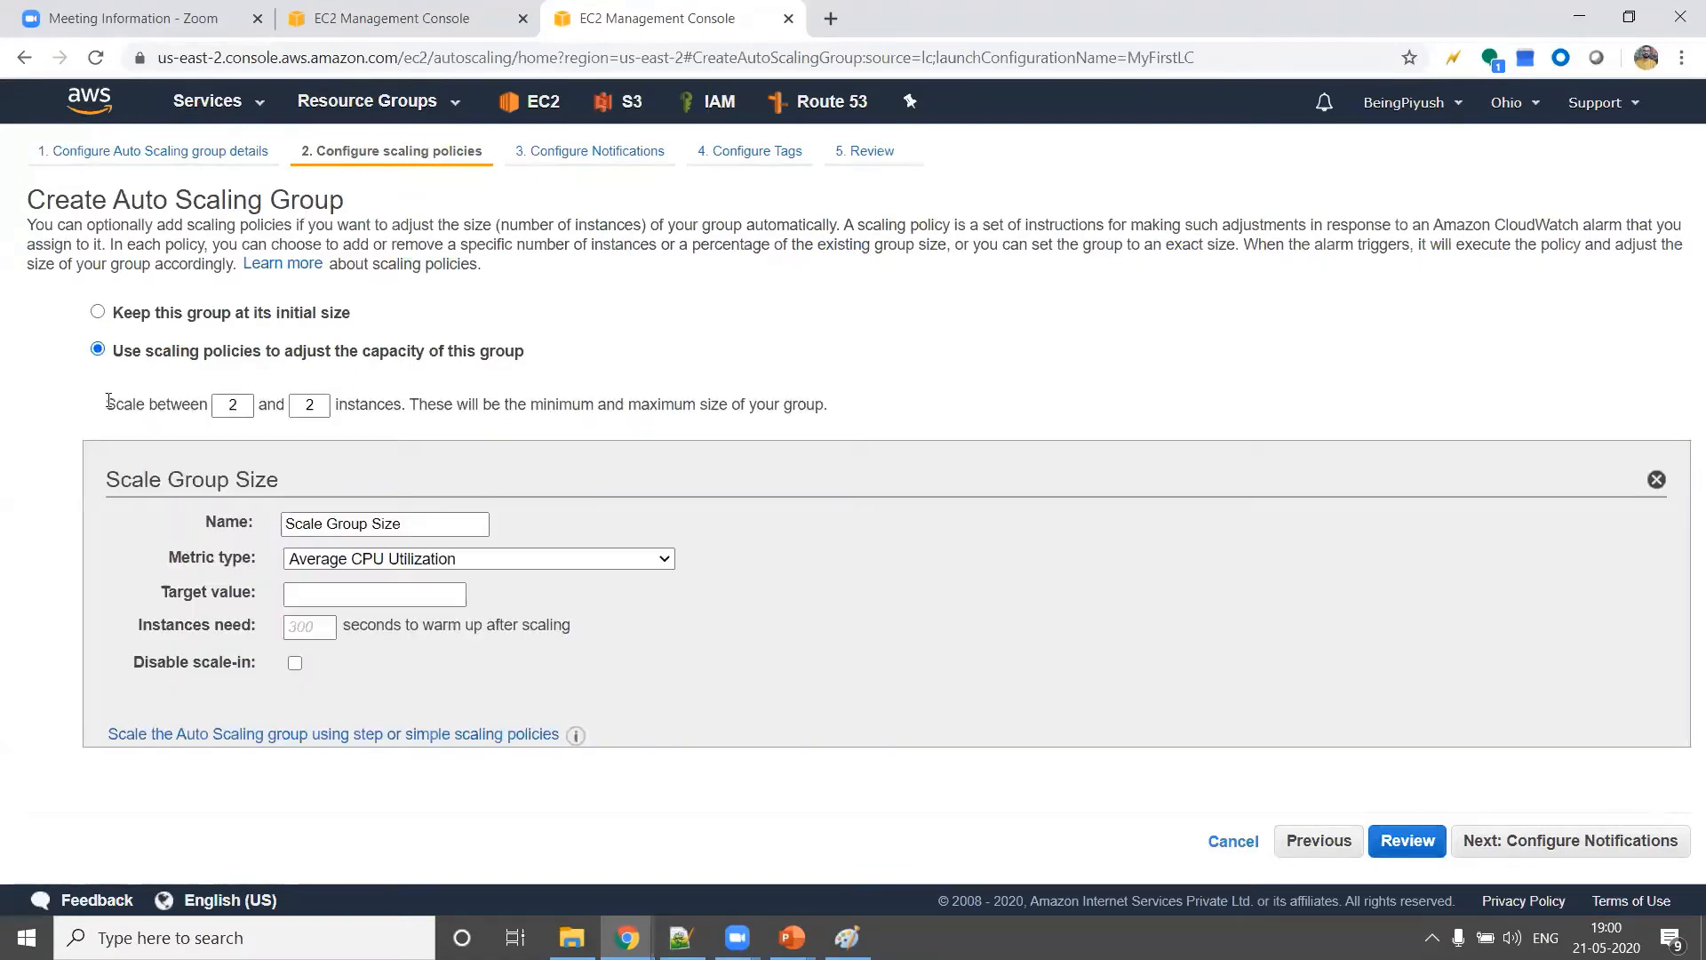
{"action": "double_click", "coordinate": [233, 405]}
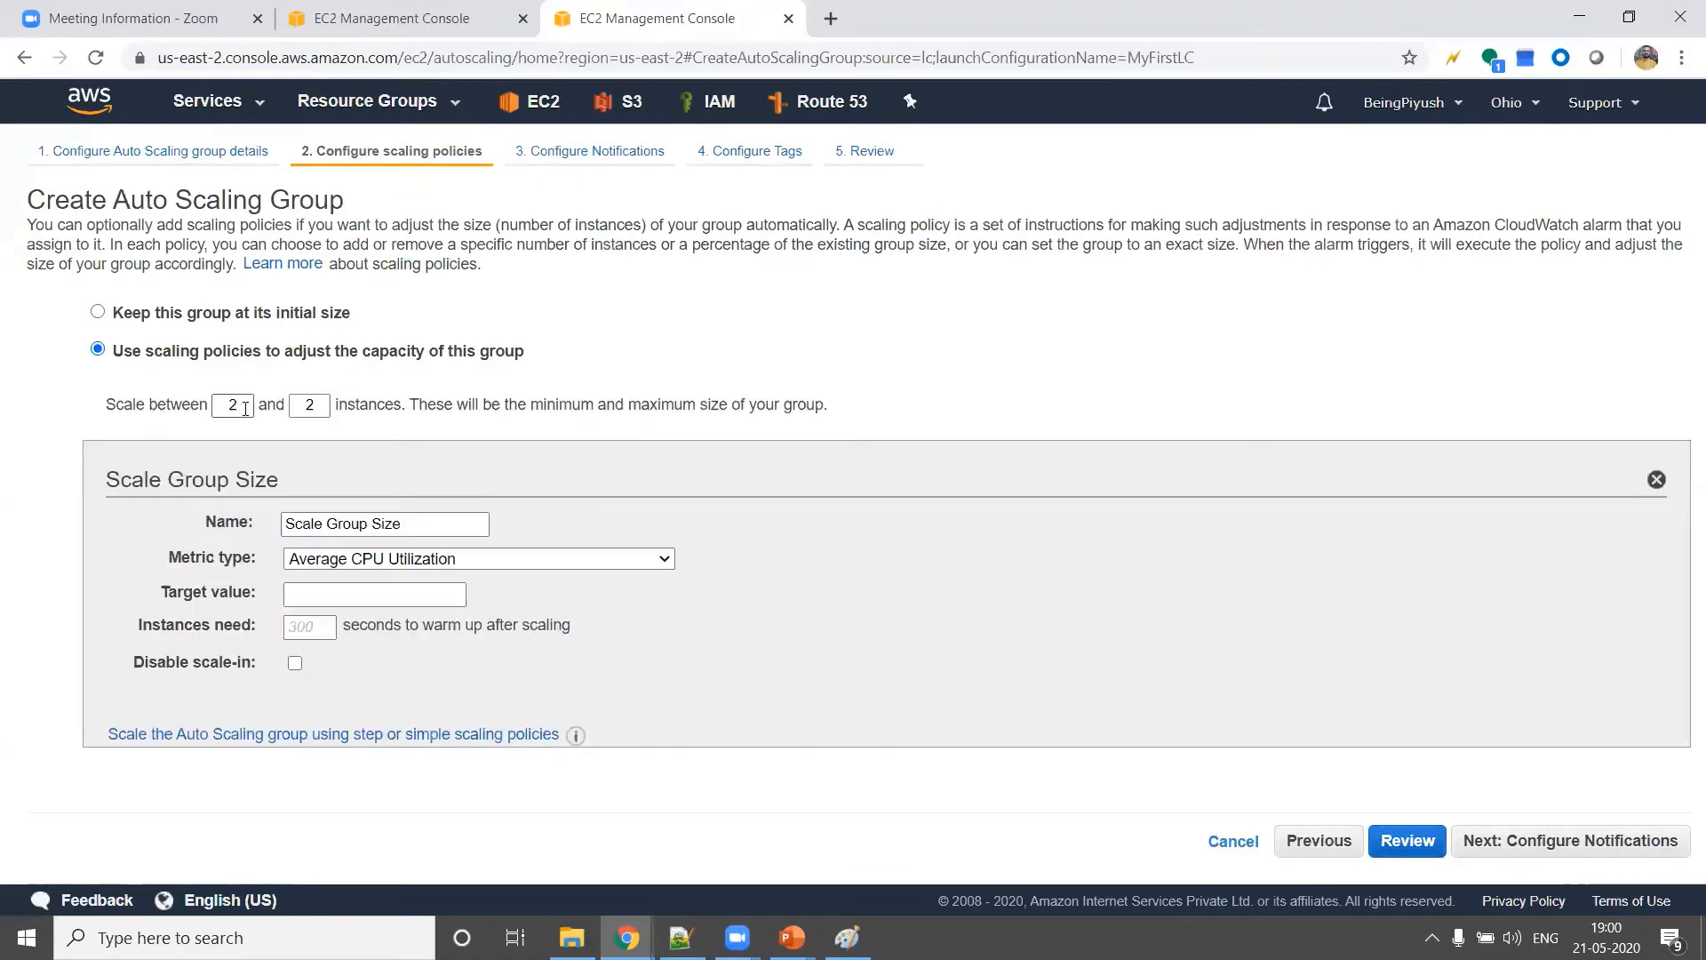
{"action": "double_click", "coordinate": [311, 405]}
{"action": "type", "text": "76"}
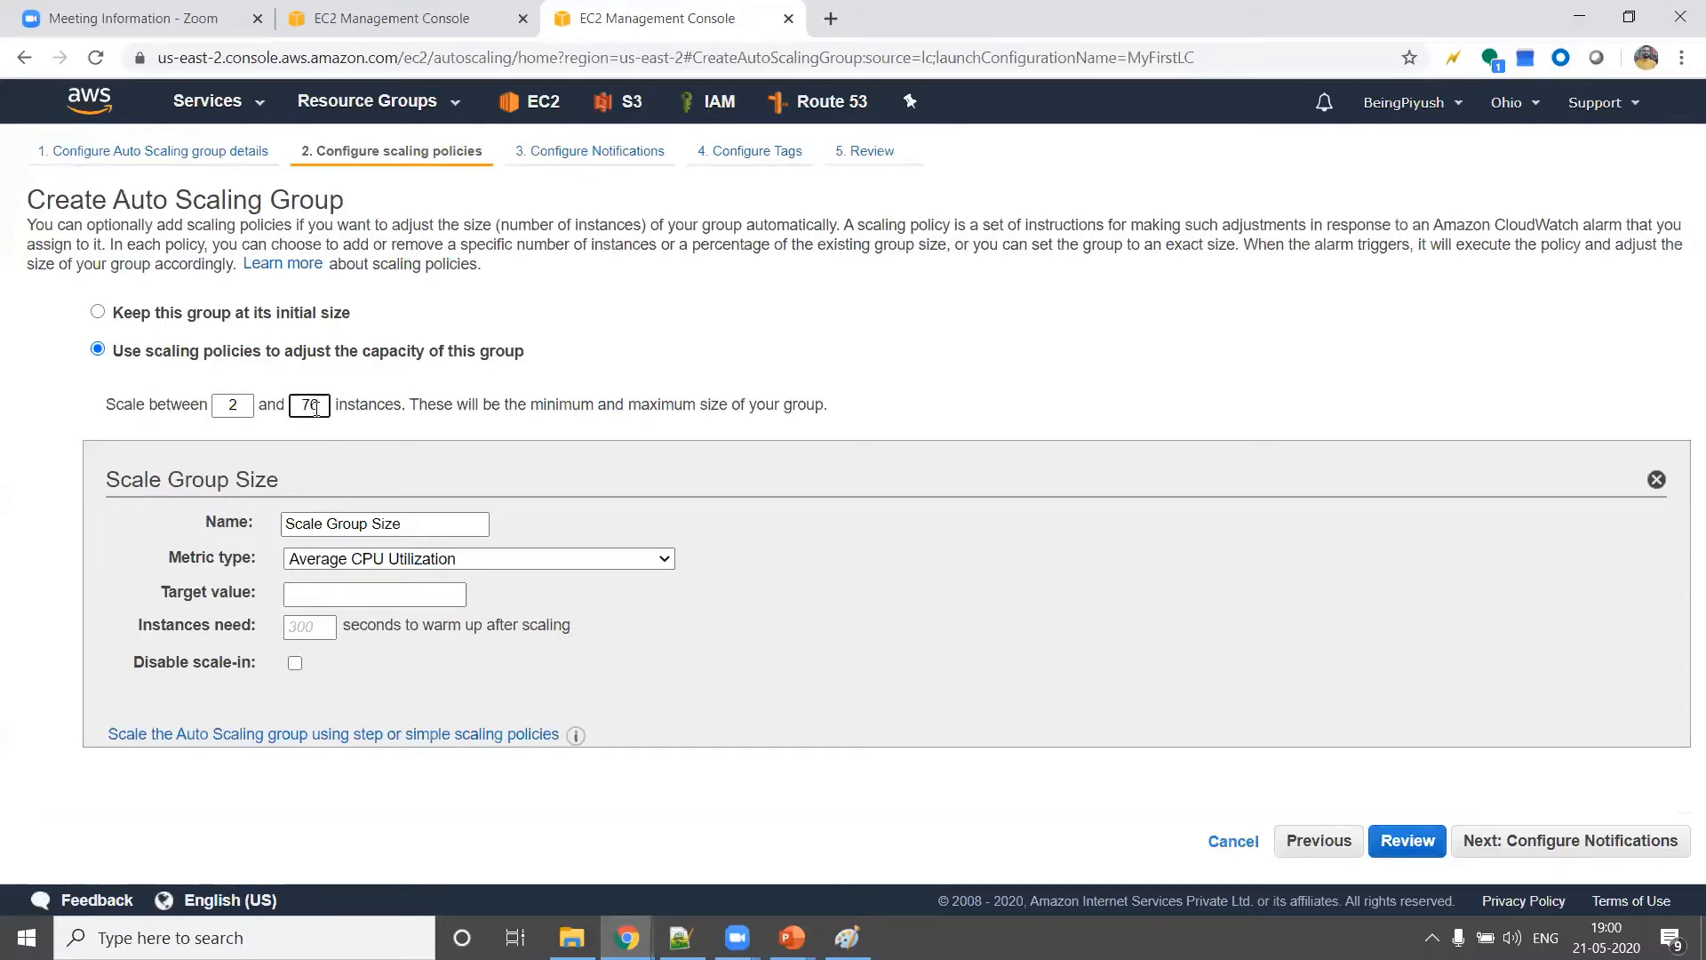
{"action": "key", "text": "BackSpace"}
{"action": "key", "text": "BackSpace"}
{"action": "type", "text": "6"}
{"action": "double_click", "coordinate": [385, 406]}
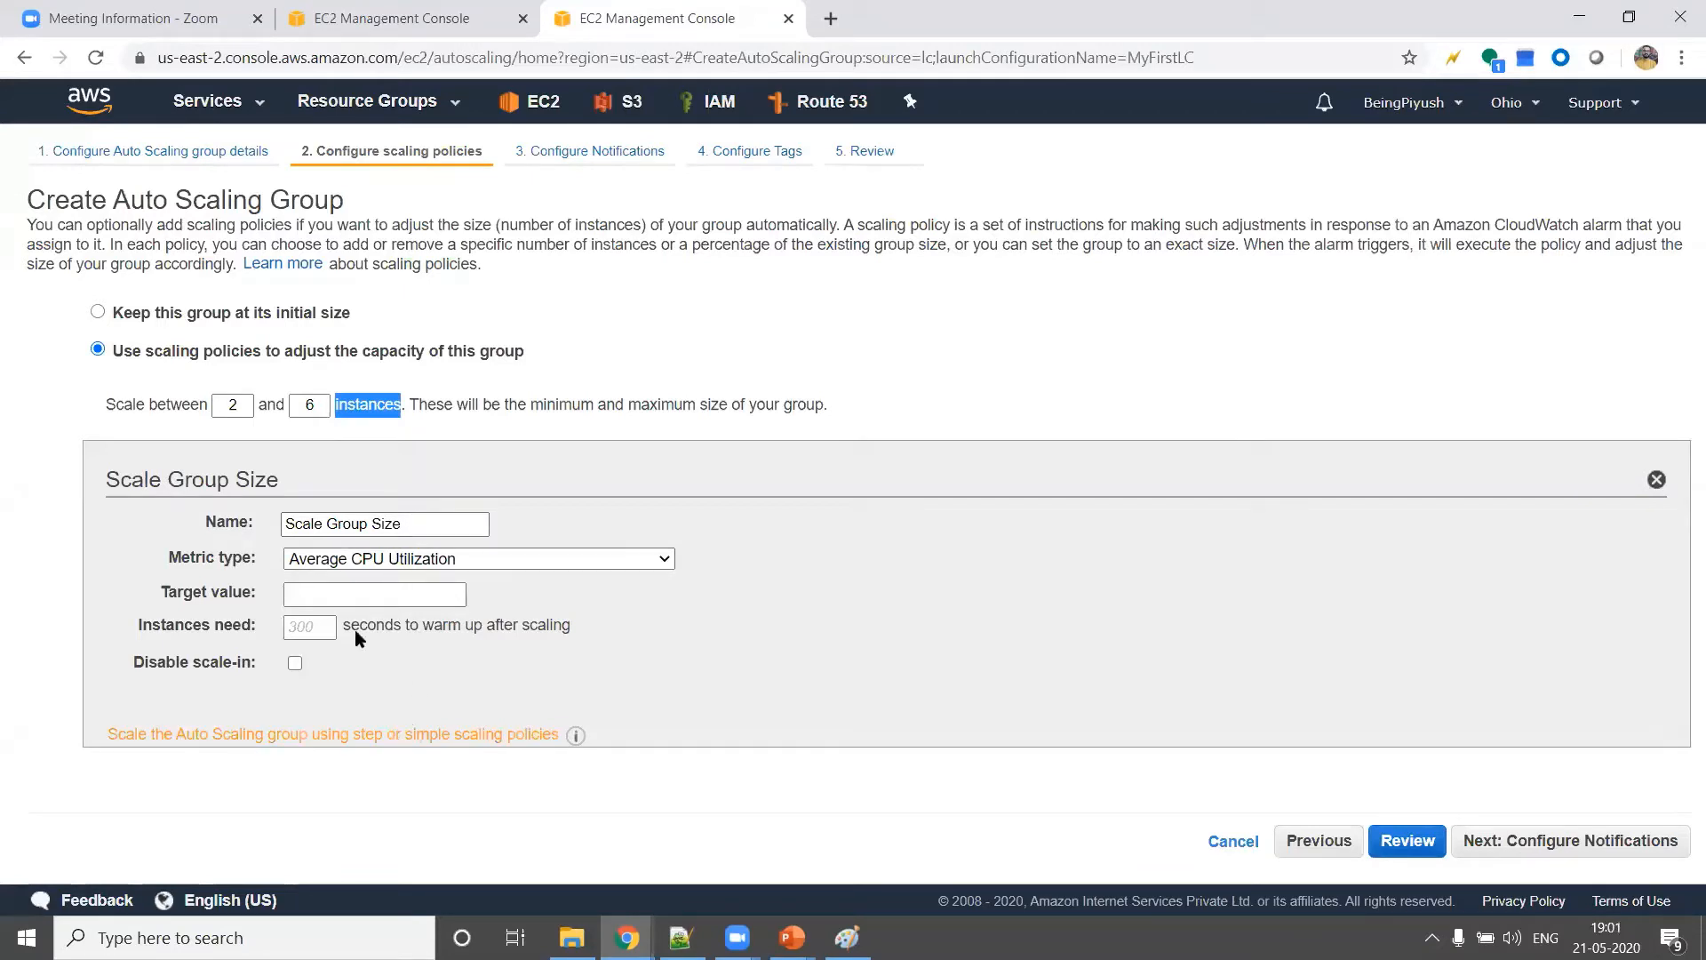
Try a maximum size of 0 instances and switch the group to step or simple scaling policies
{"action": "double_click", "coordinate": [242, 400]}
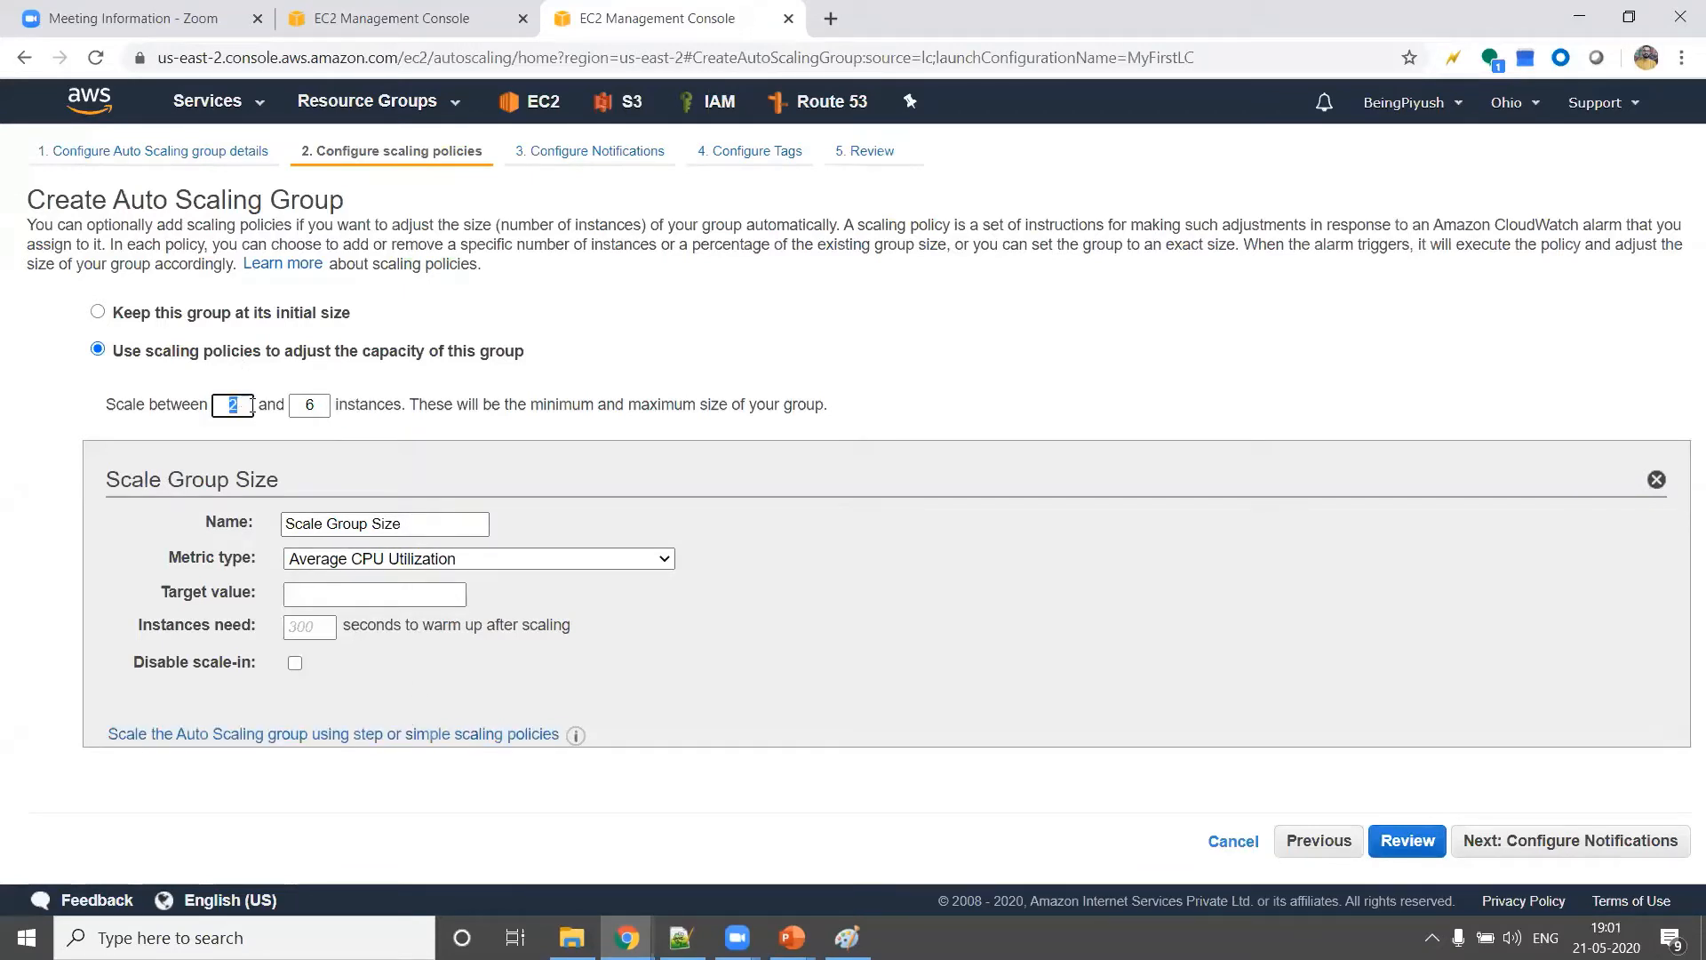
{"action": "double_click", "coordinate": [306, 406]}
{"action": "type", "text": "0"}
{"action": "left_click", "coordinate": [240, 734]}
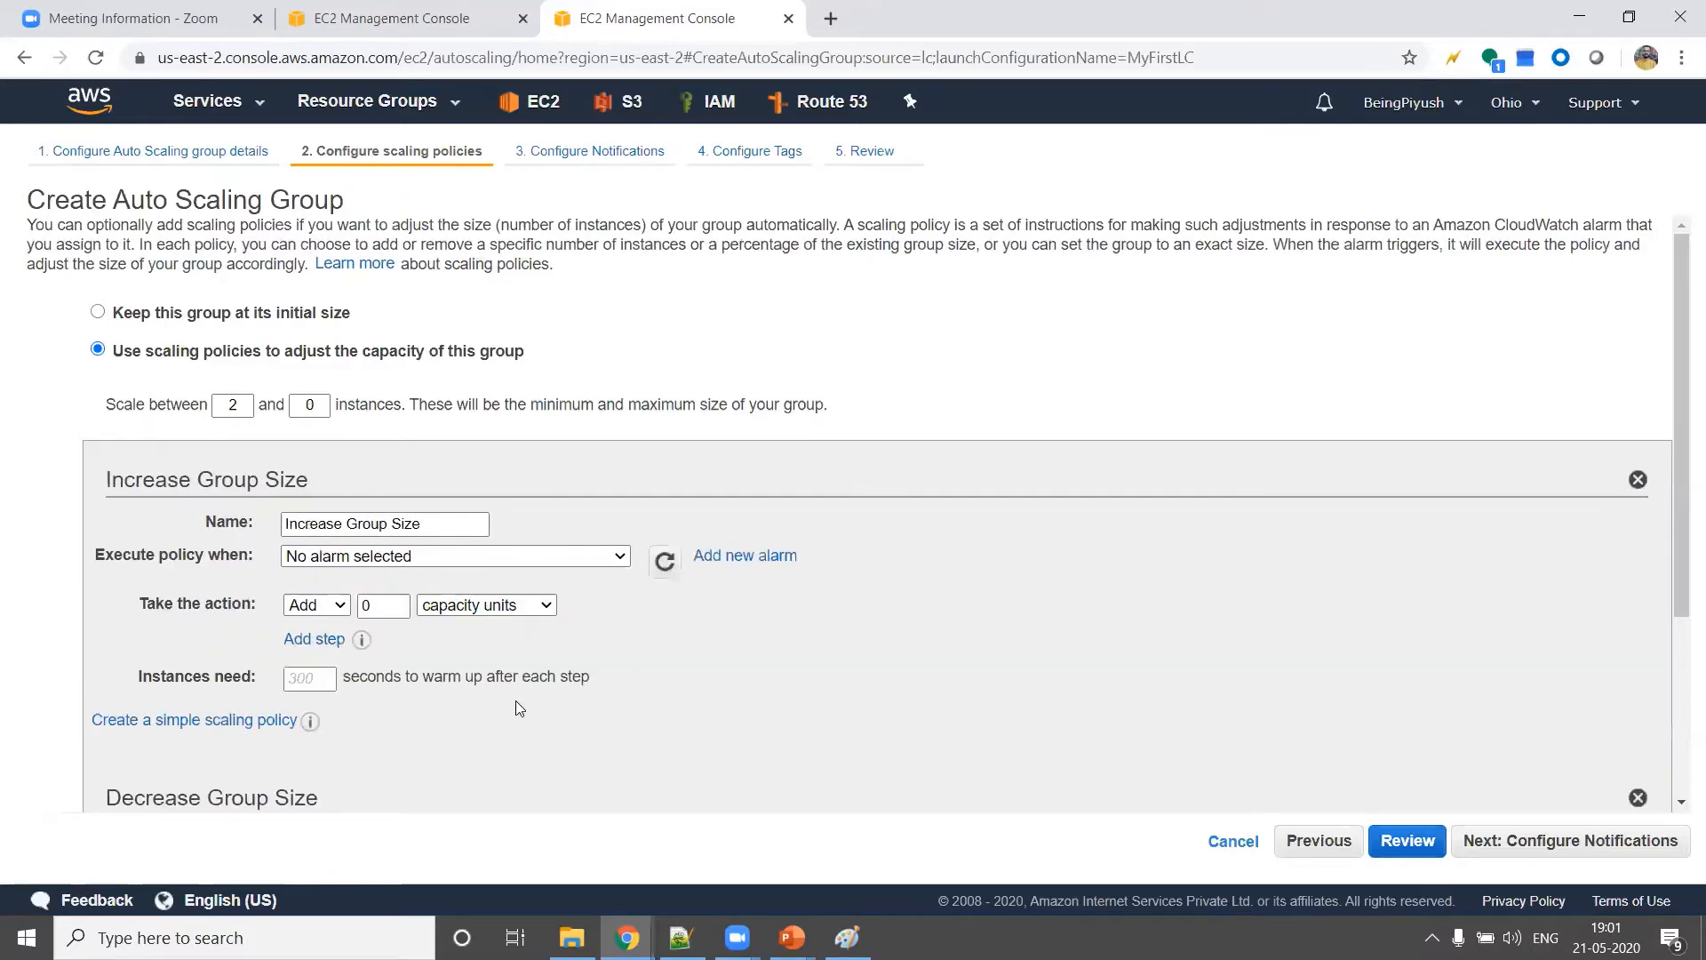
Examine the settings of the Increase Group Size and Decrease Group Size policies
{"action": "scroll", "coordinate": [515, 701], "scroll_direction": "down", "scroll_amount": 2}
{"action": "scroll", "coordinate": [515, 700], "scroll_direction": "up", "scroll_amount": 2}
{"action": "scroll", "coordinate": [515, 700], "scroll_direction": "down", "scroll_amount": 2}
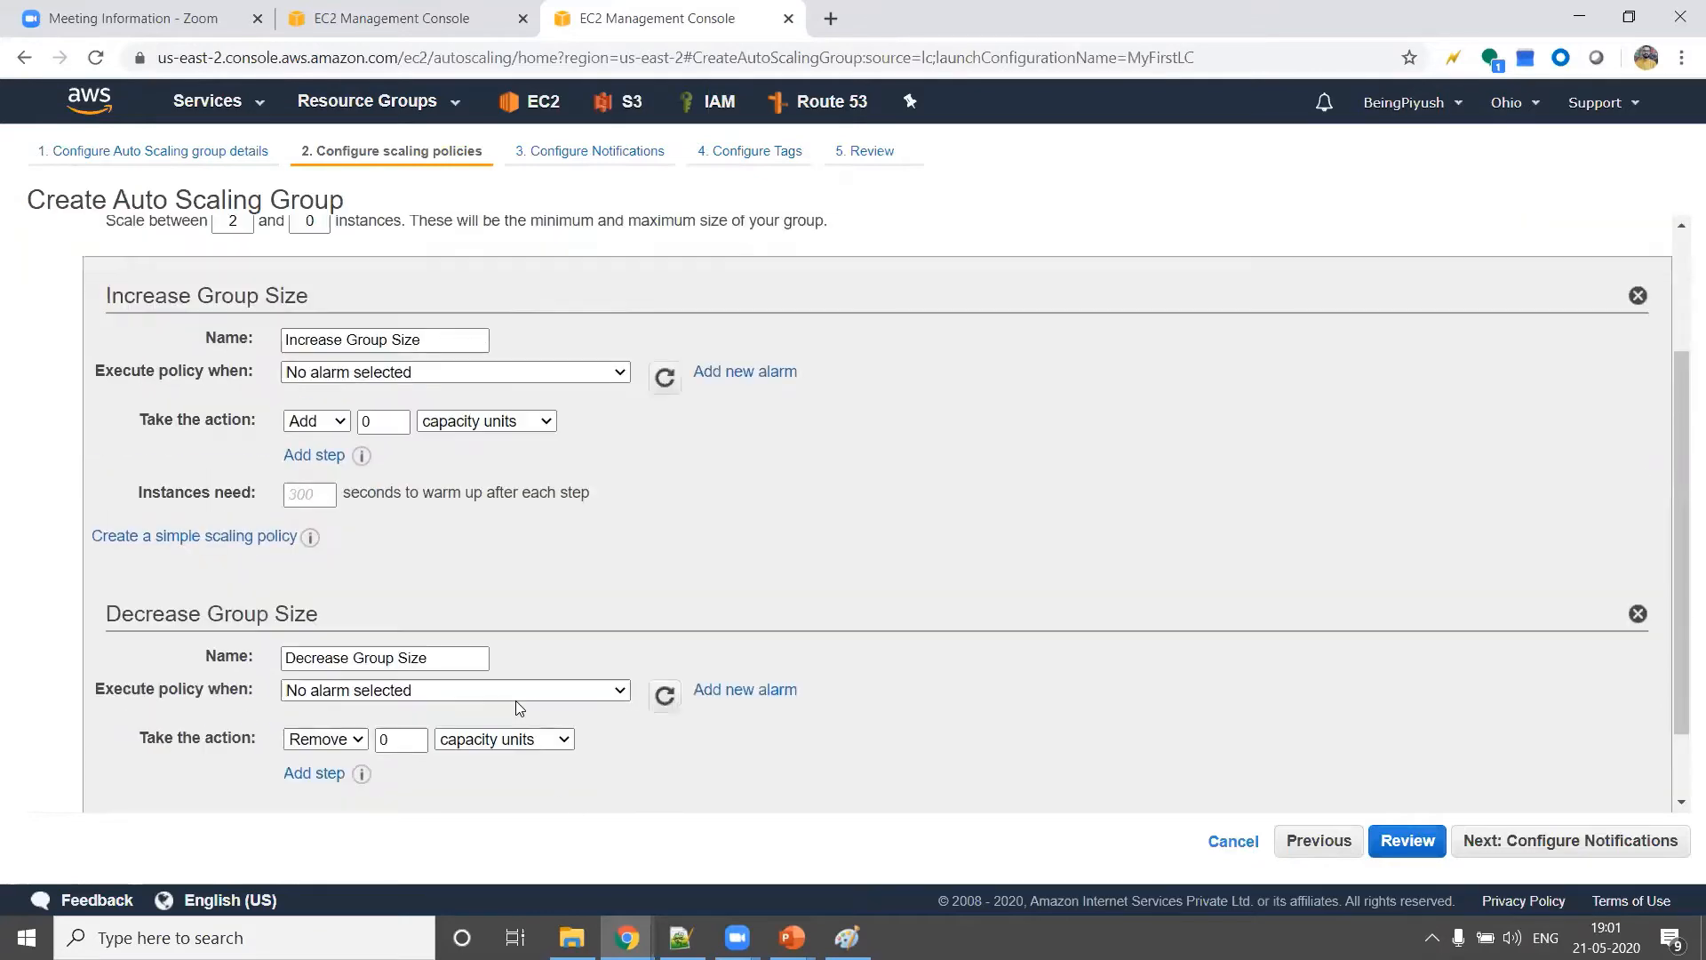
{"action": "scroll", "coordinate": [515, 700], "scroll_direction": "up", "scroll_amount": 2}
{"action": "scroll", "coordinate": [515, 700], "scroll_direction": "down", "scroll_amount": 3}
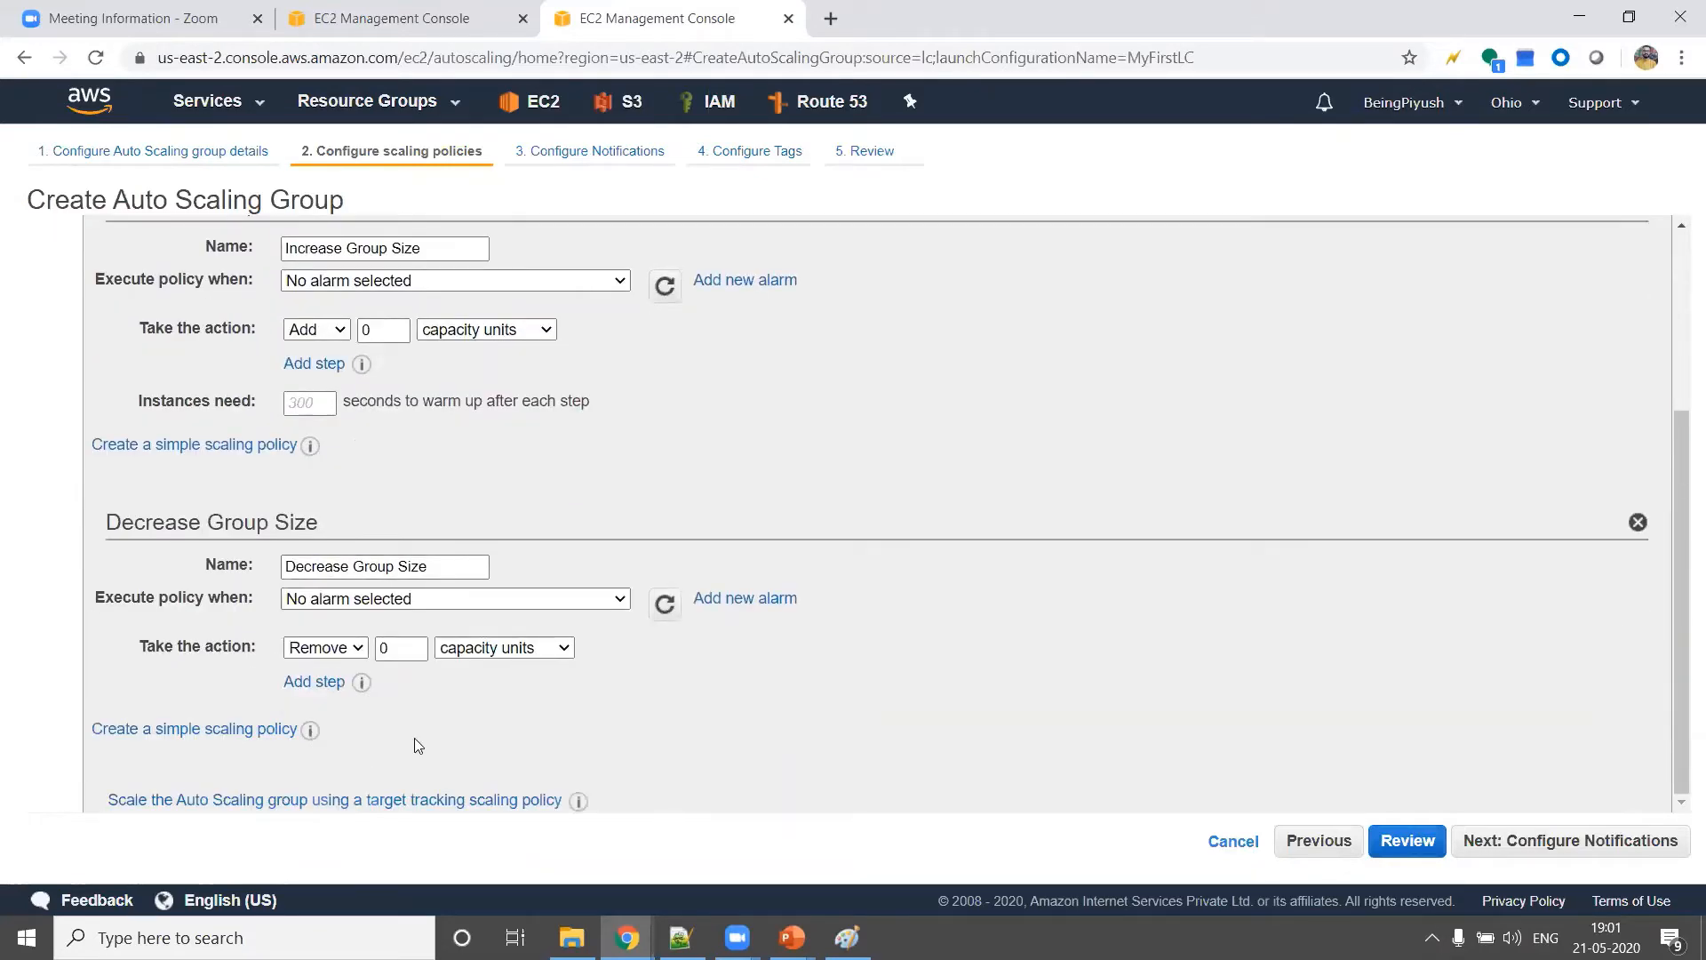
{"action": "scroll", "coordinate": [418, 744], "scroll_direction": "up", "scroll_amount": 3}
{"action": "double_click", "coordinate": [212, 483]}
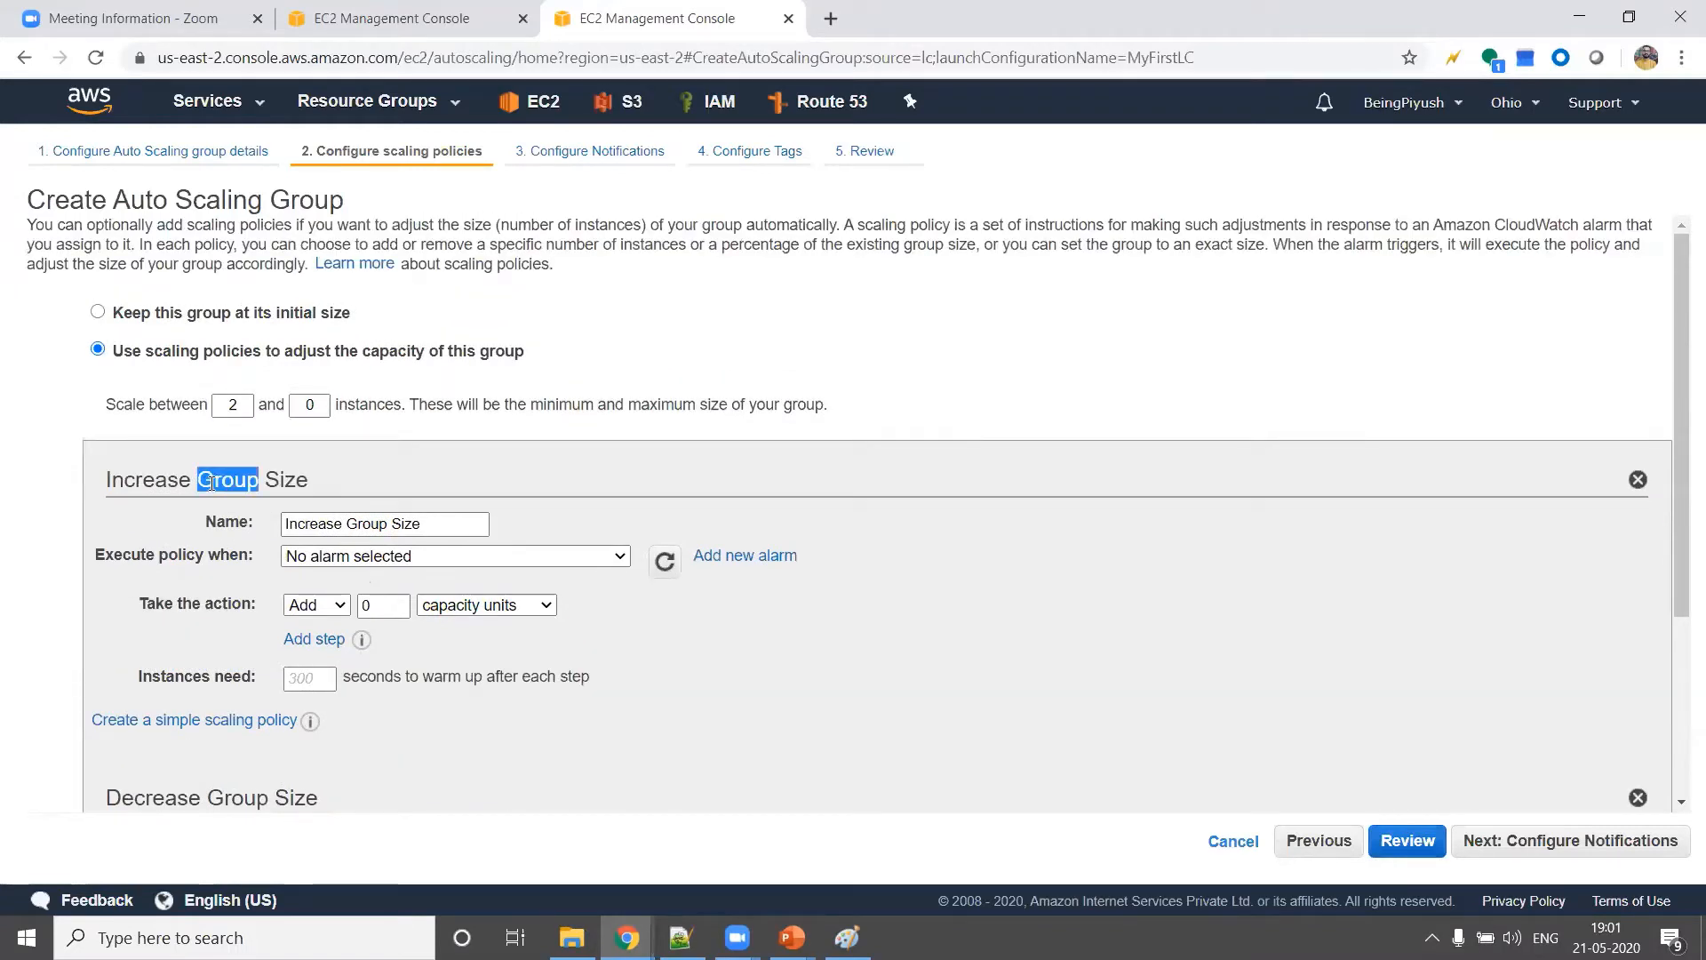
{"action": "scroll", "coordinate": [211, 482], "scroll_direction": "down", "scroll_amount": 1}
{"action": "triple_click", "coordinate": [213, 342]}
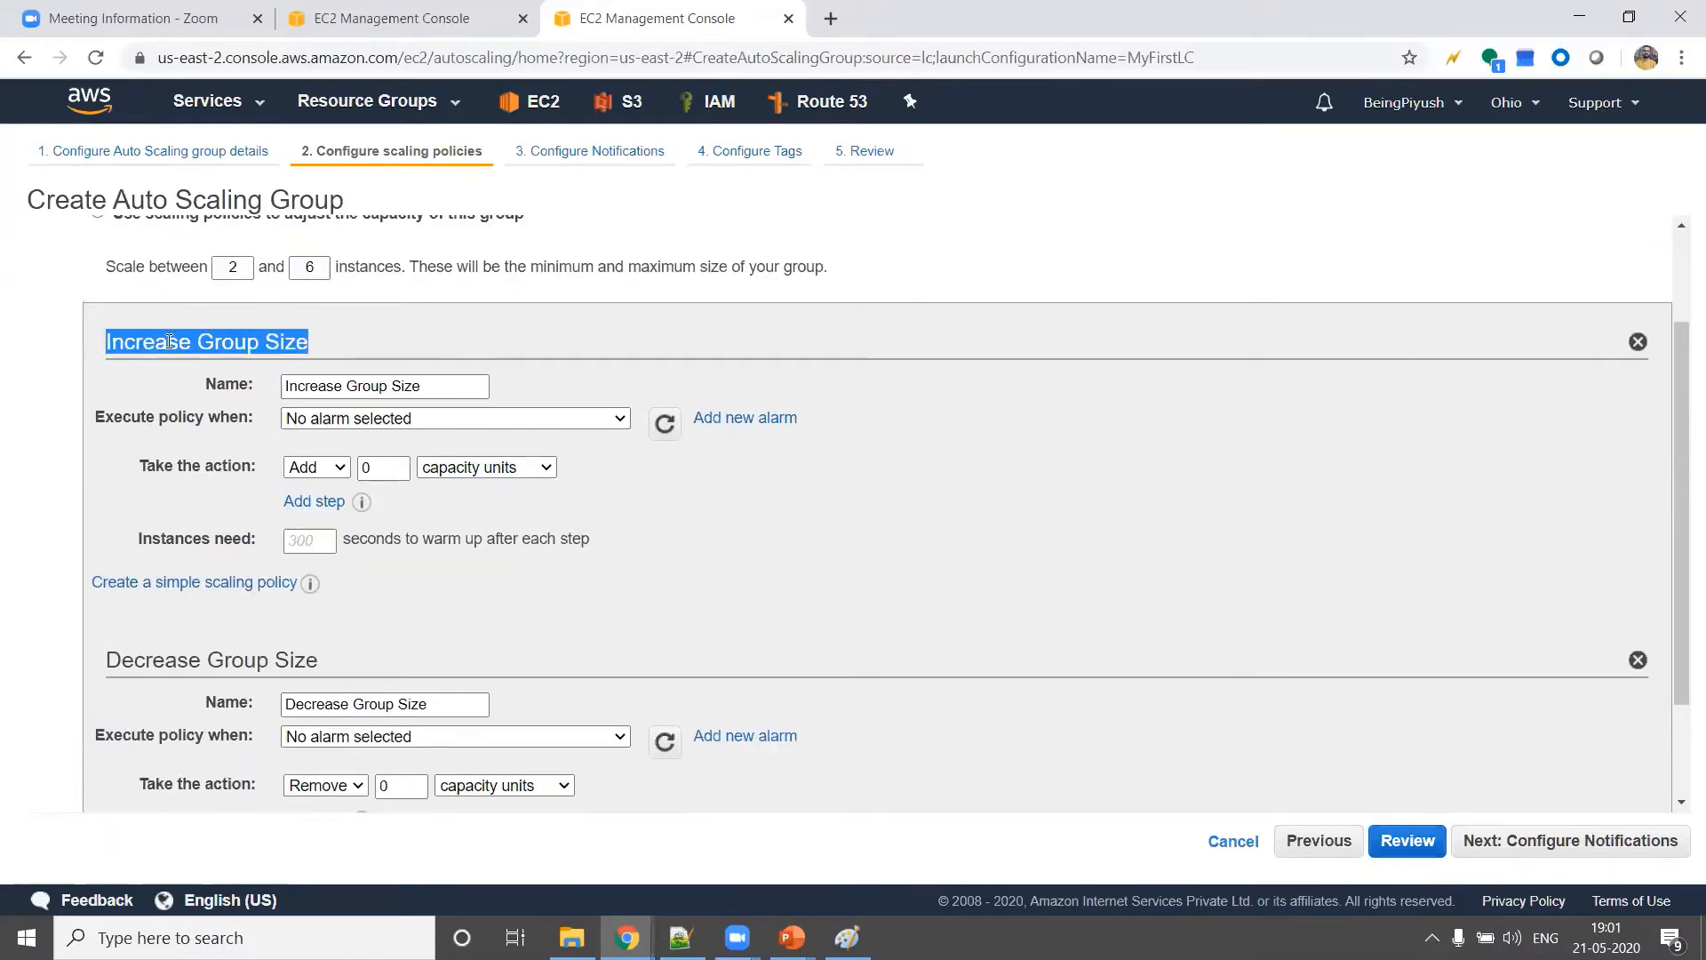
Check the Increase Group Size policy's name and the existing alarms available to trigger it
{"action": "left_click", "coordinate": [310, 388]}
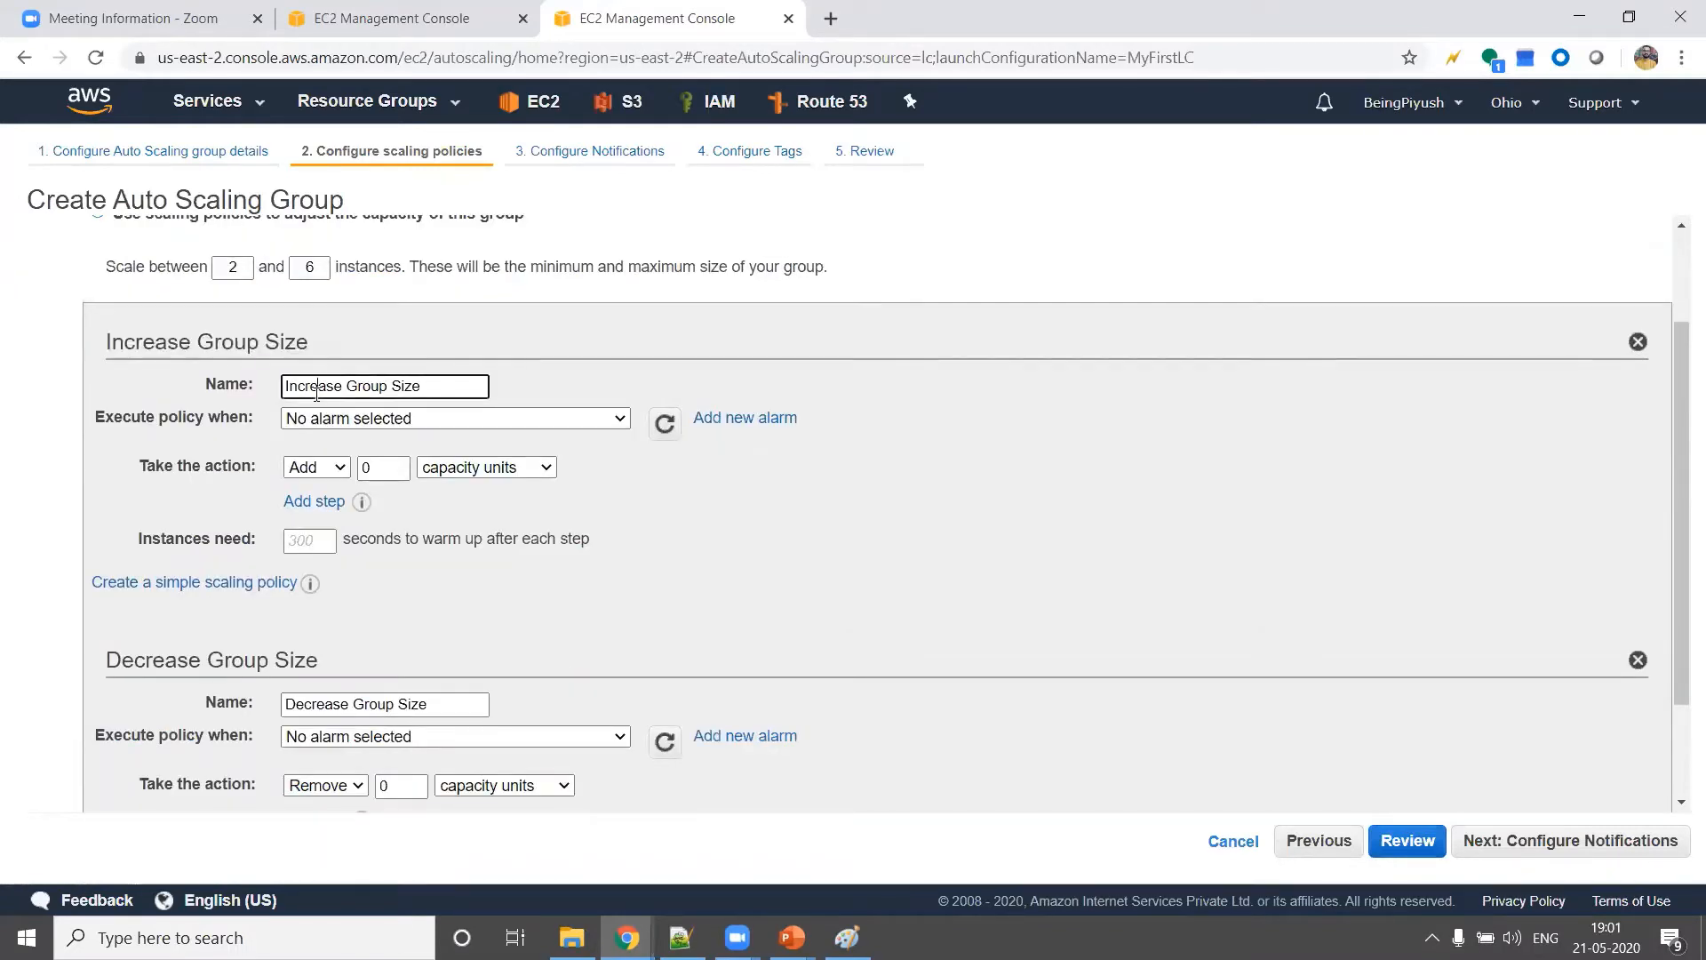
{"action": "left_click", "coordinate": [557, 386]}
{"action": "mouse_move", "coordinate": [183, 419]}
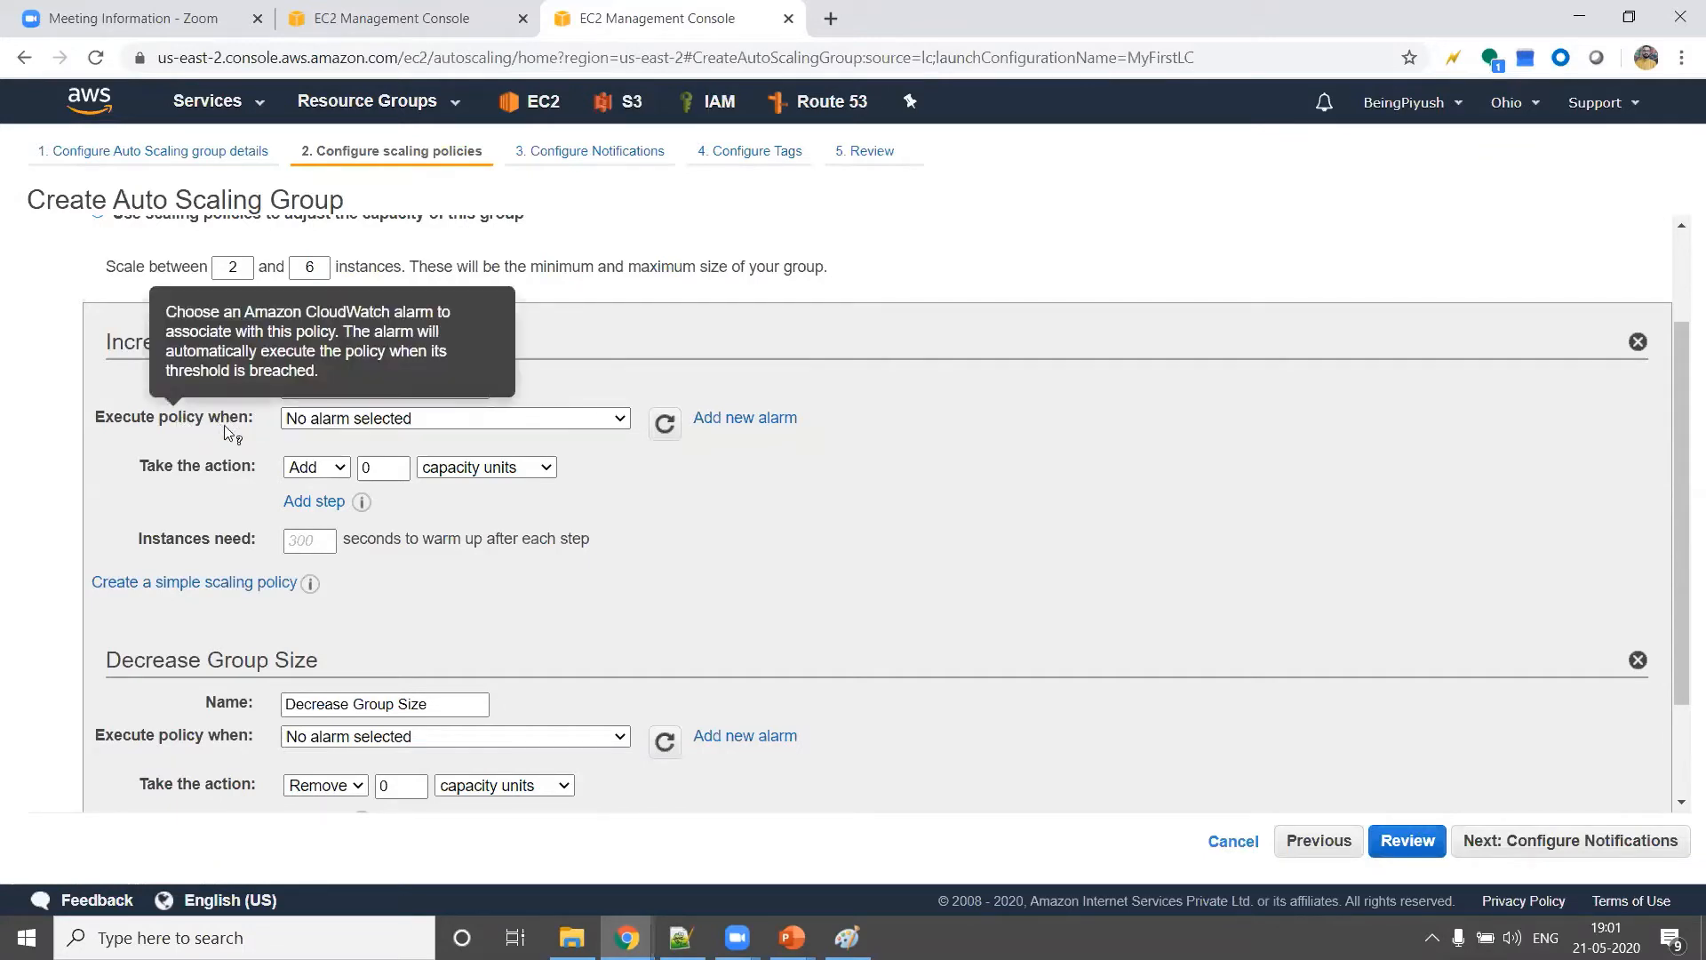
{"action": "left_click", "coordinate": [597, 421]}
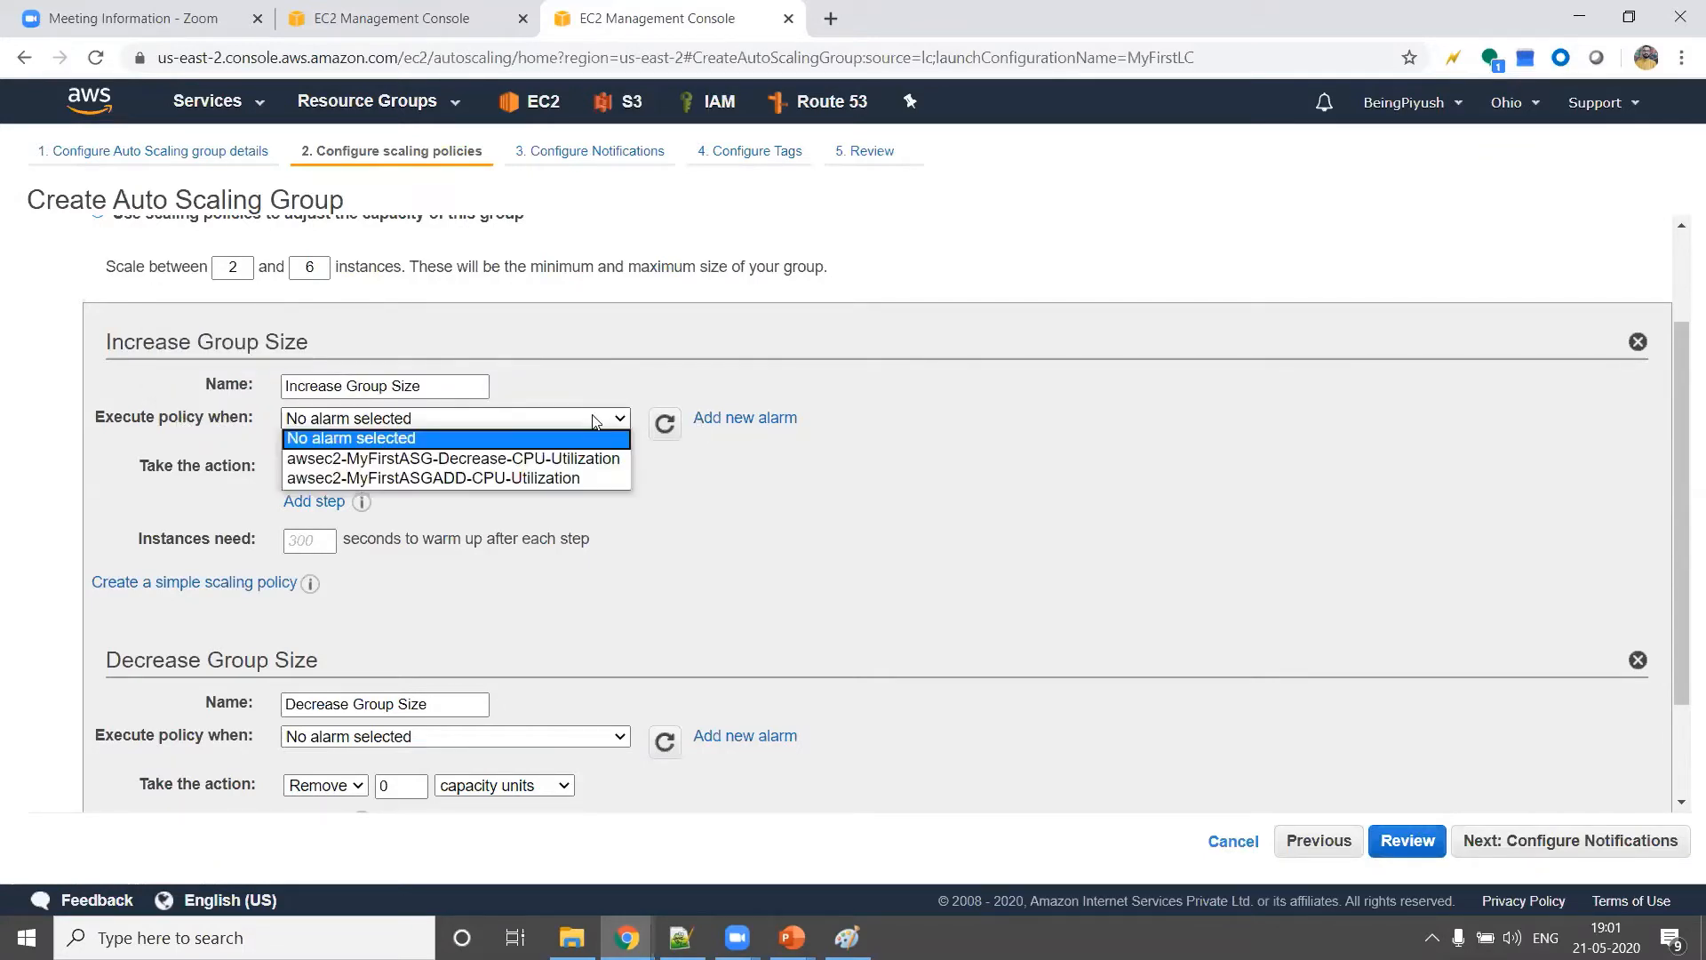
{"action": "left_click", "coordinate": [754, 435]}
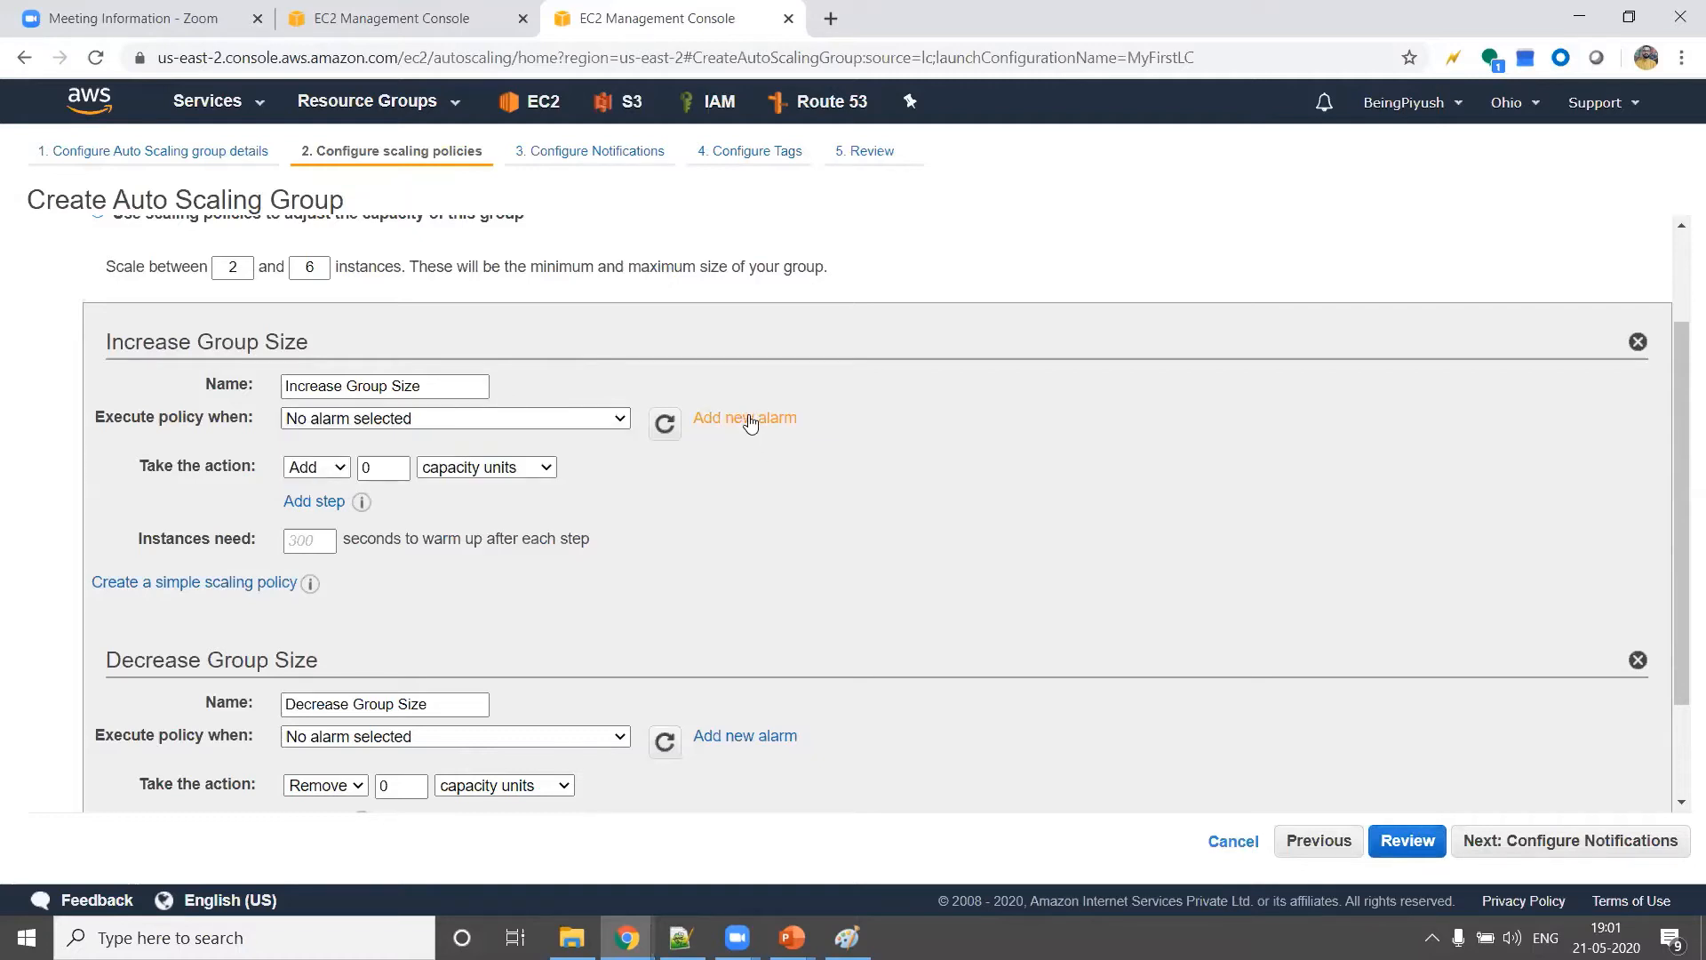
{"action": "left_click", "coordinate": [604, 420]}
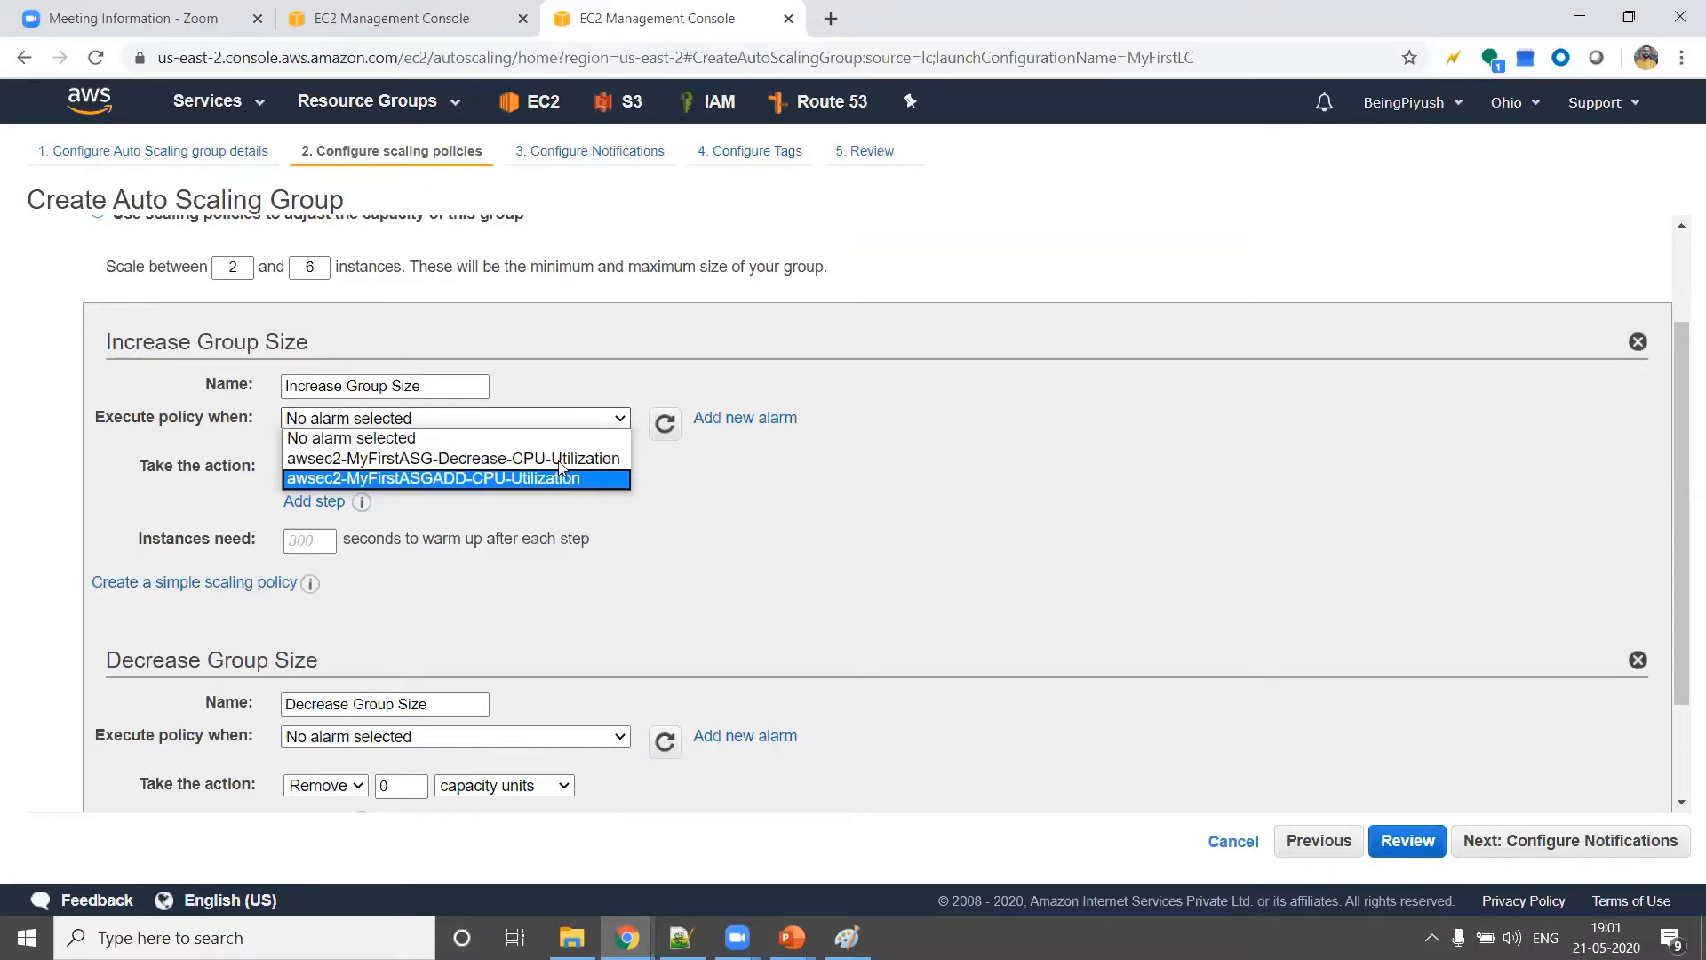
{"action": "left_click", "coordinate": [724, 455]}
Start a new alarm for the Increase Group Size policy and create a notification topic named SGCASGAlarm
{"action": "left_click", "coordinate": [743, 420]}
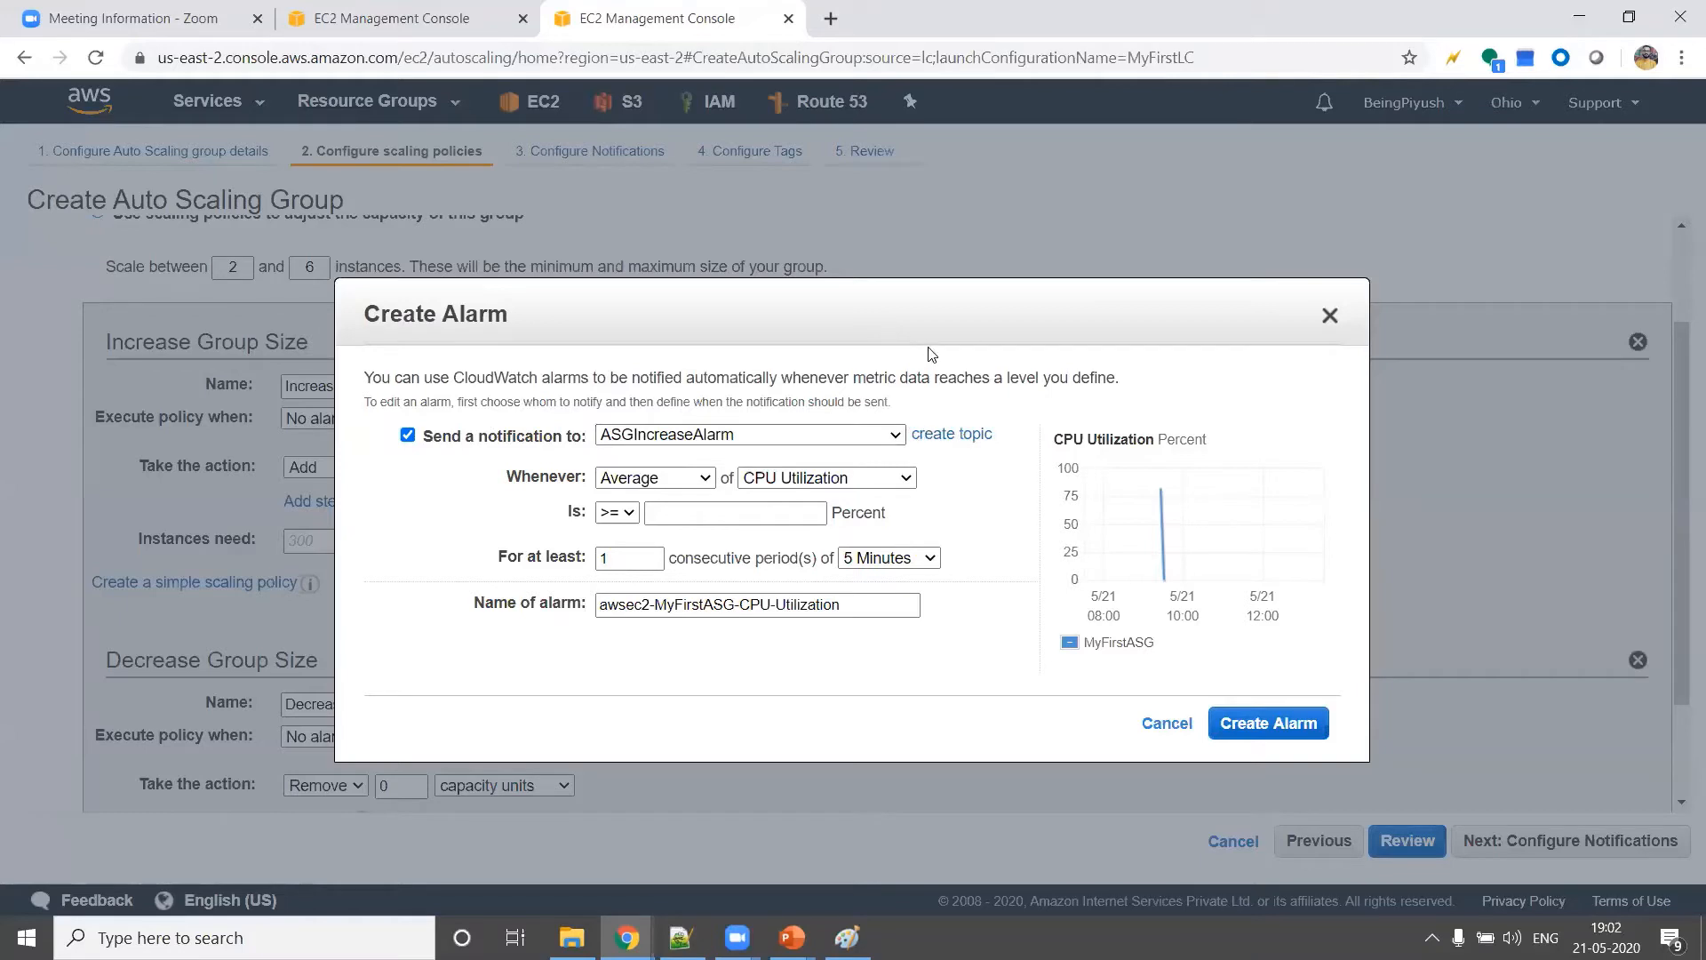
{"action": "left_click", "coordinate": [947, 437]}
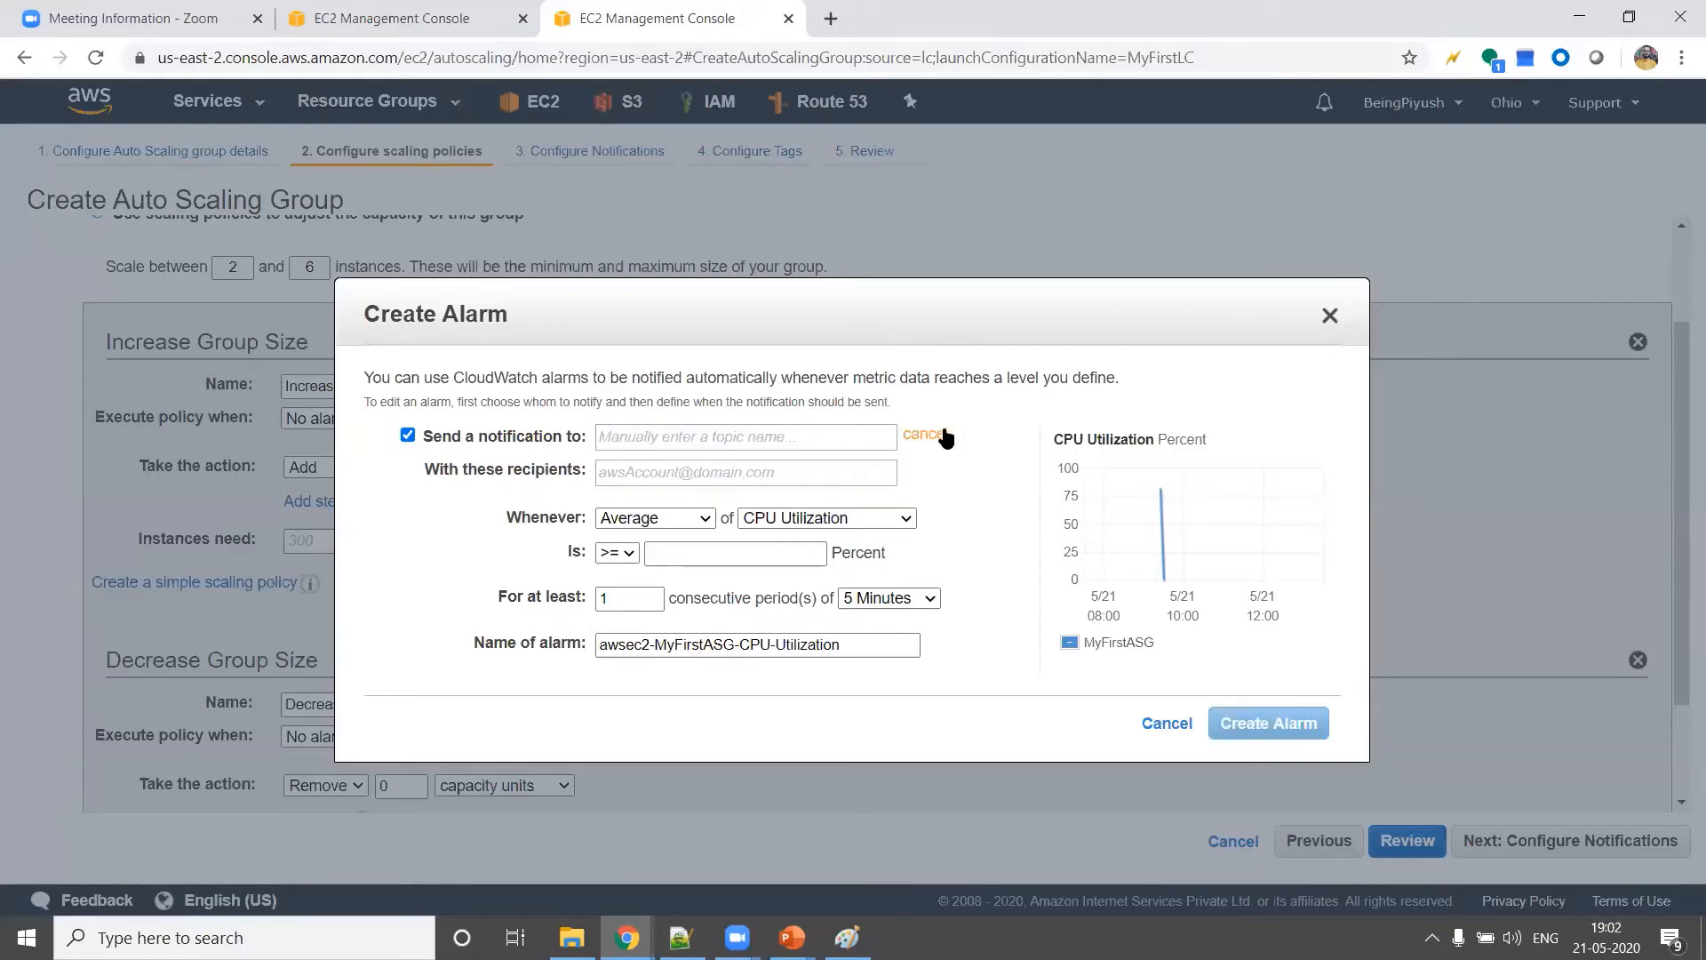
{"action": "left_click", "coordinate": [611, 442]}
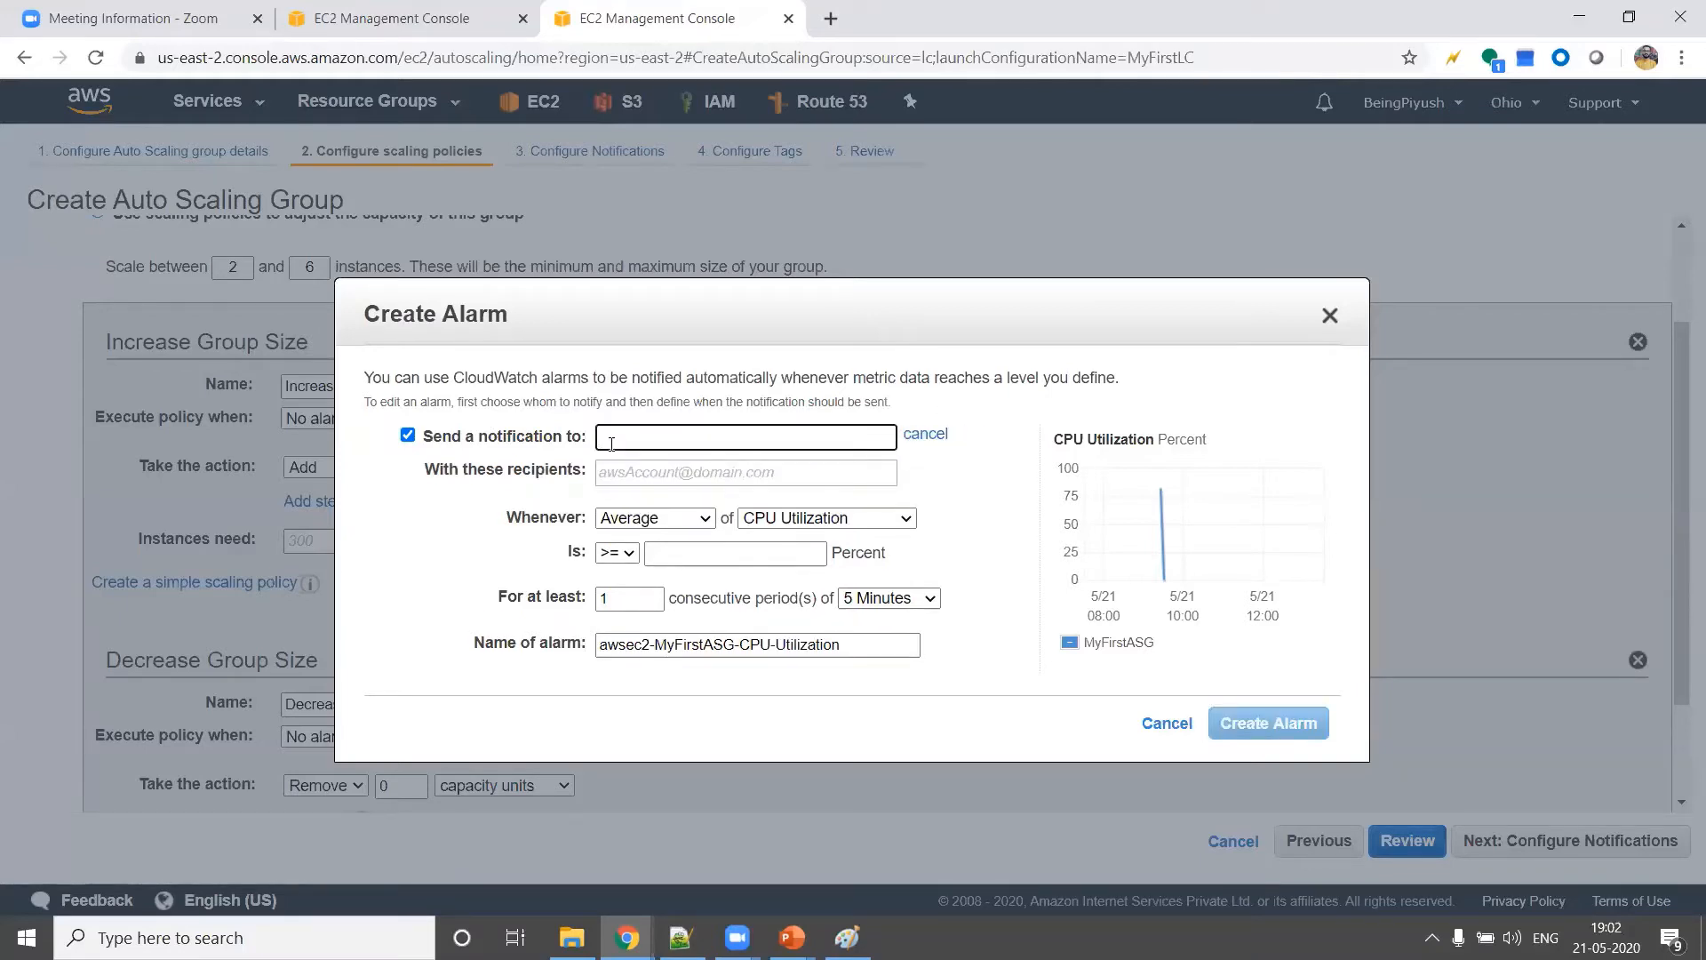
{"action": "type", "text": "sgcIncr"}
{"action": "key", "text": "BackSpace"}
{"action": "key", "text": "BackSpace"}
{"action": "key", "text": "BackSpace"}
{"action": "key", "text": "BackSpace"}
{"action": "type", "text": "ASGAlArm"}
{"action": "key", "text": "BackSpace"}
{"action": "key", "text": "BackSpace"}
{"action": "key", "text": "BackSpace"}
{"action": "key", "text": "BackSpace"}
{"action": "type", "text": "lamr"}
{"action": "key", "text": "BackSpace"}
{"action": "key", "text": "BackSpace"}
{"action": "type", "text": "rm"}
Fill in the contact e-mail address as the recipient of the alarm notifications
{"action": "left_click", "coordinate": [718, 477]}
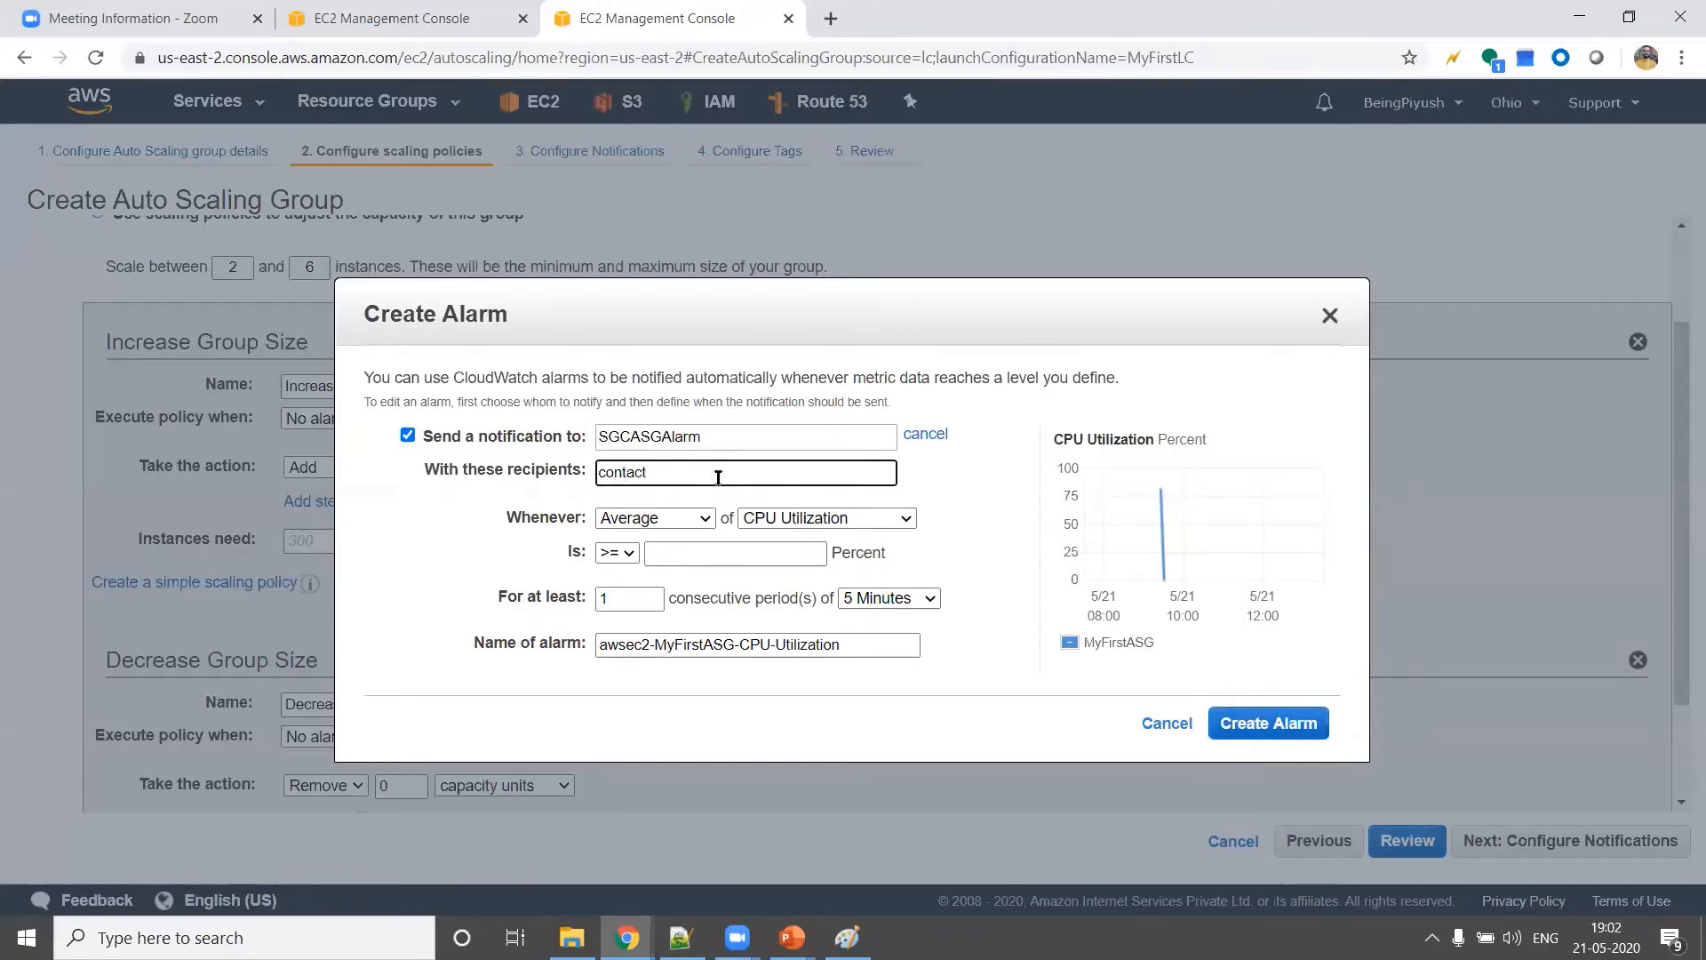
{"action": "left_click", "coordinate": [886, 397]}
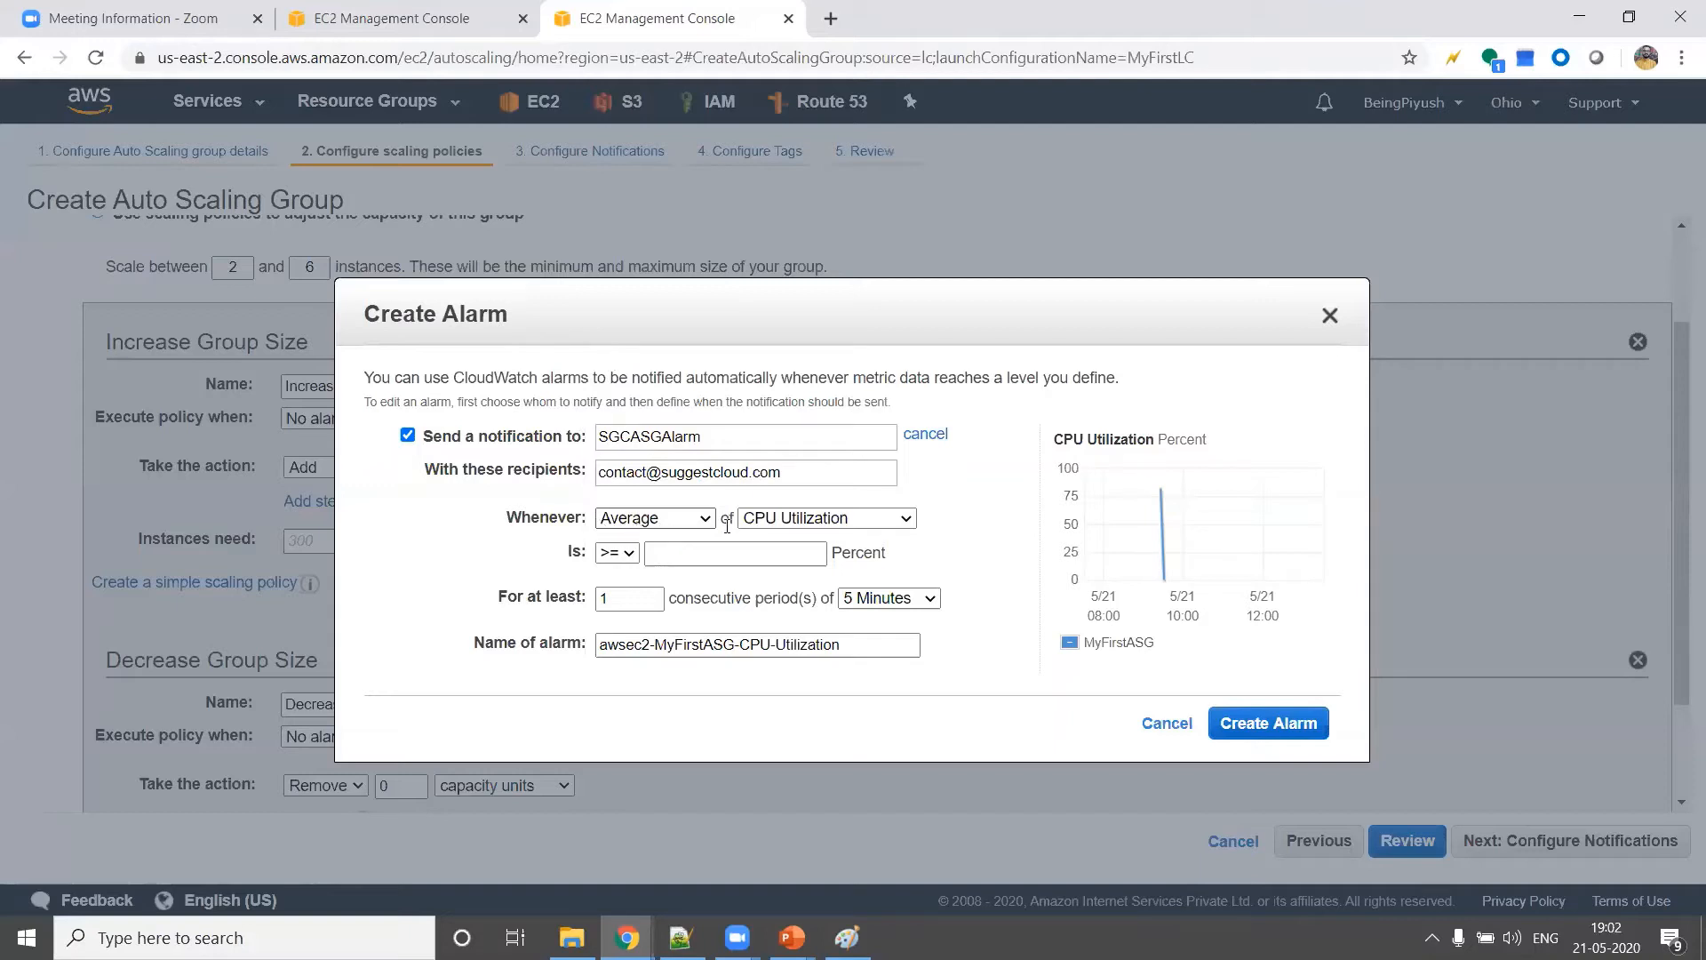
Set the alarm to trigger when average CPU Utilization is >= 50 percent
{"action": "left_click", "coordinate": [806, 525]}
{"action": "left_click", "coordinate": [806, 524]}
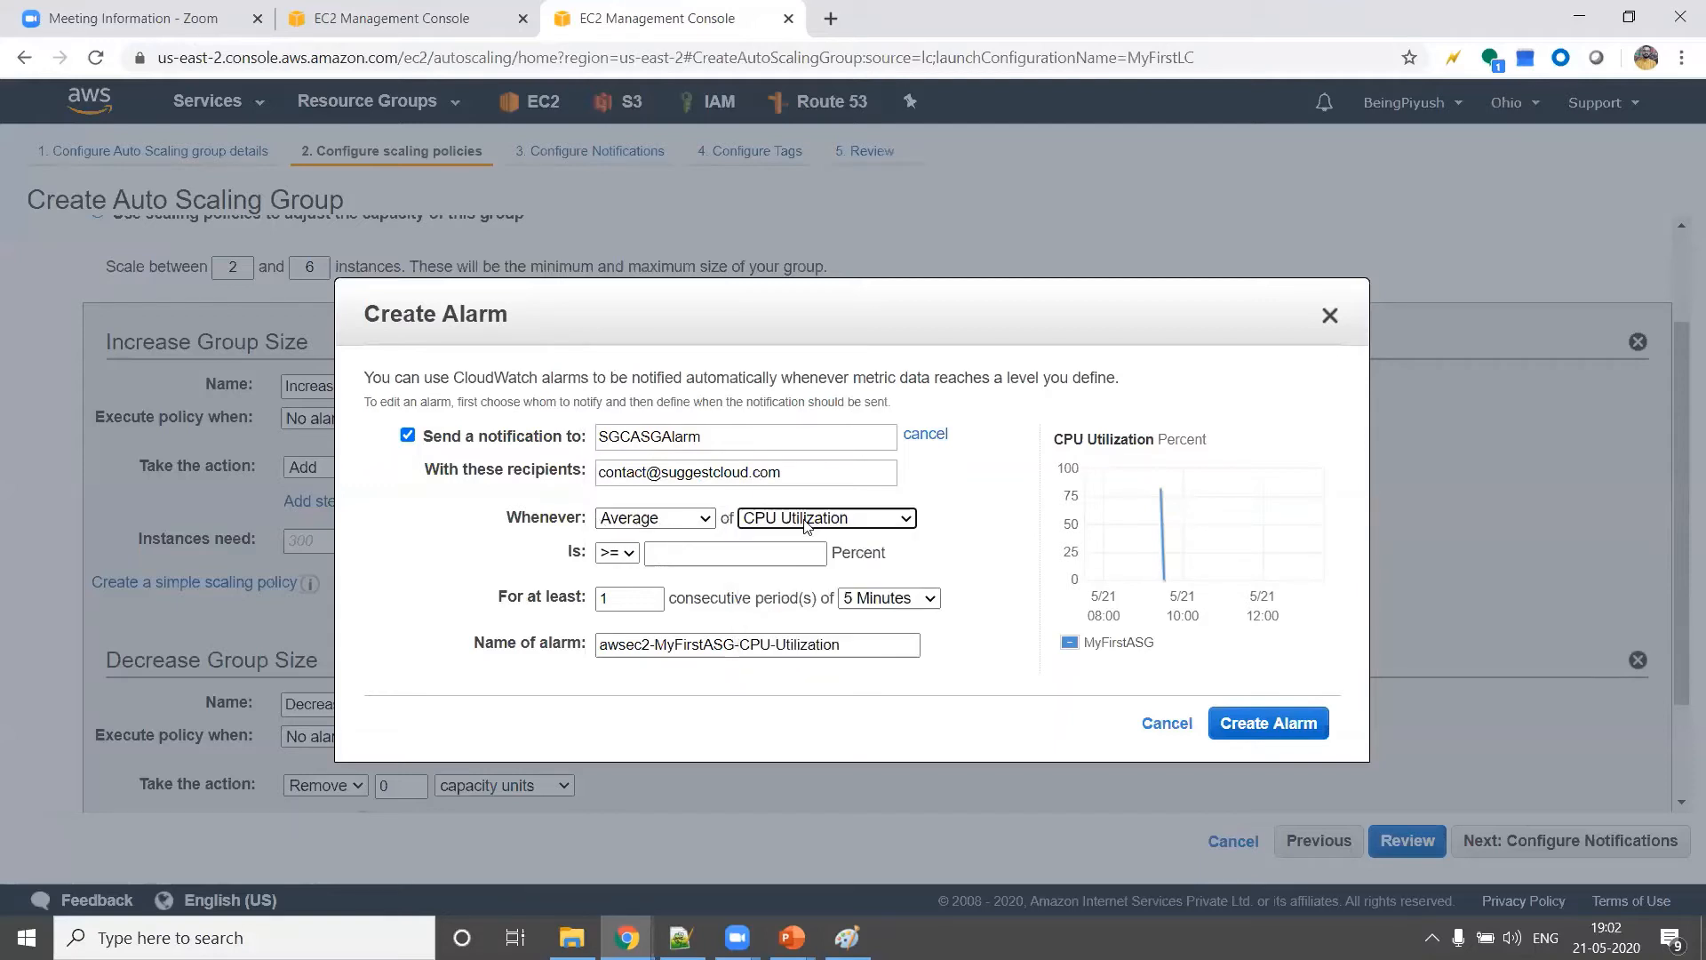
{"action": "left_click", "coordinate": [687, 555]}
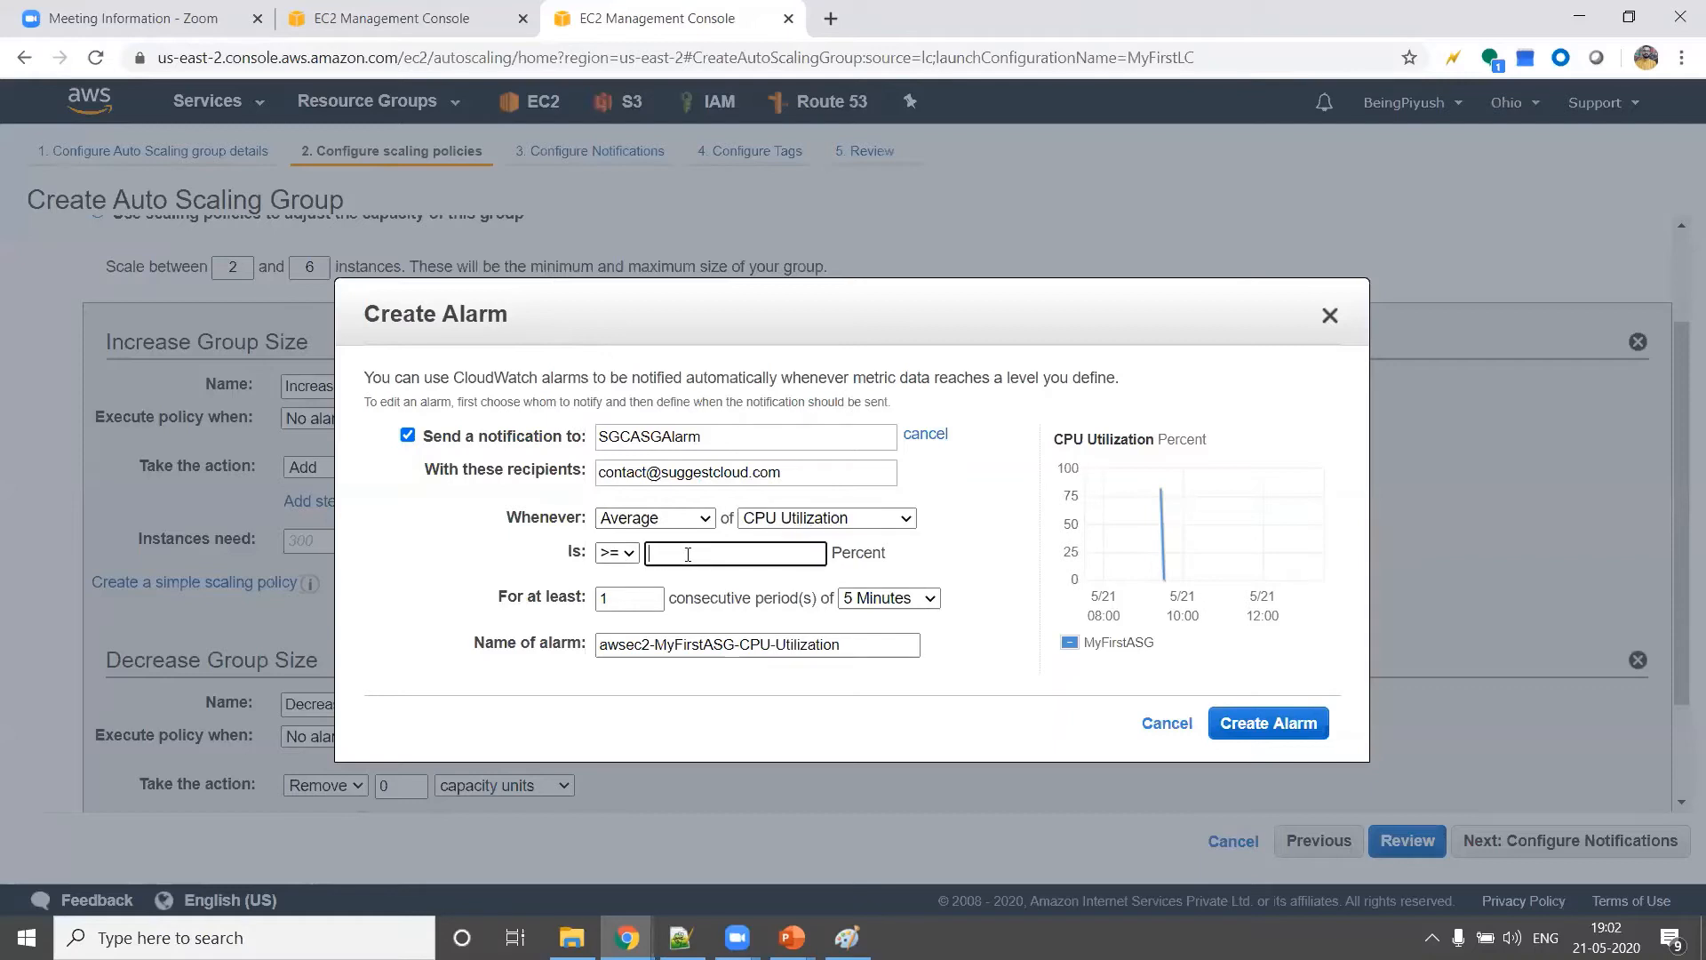
{"action": "type", "text": "50"}
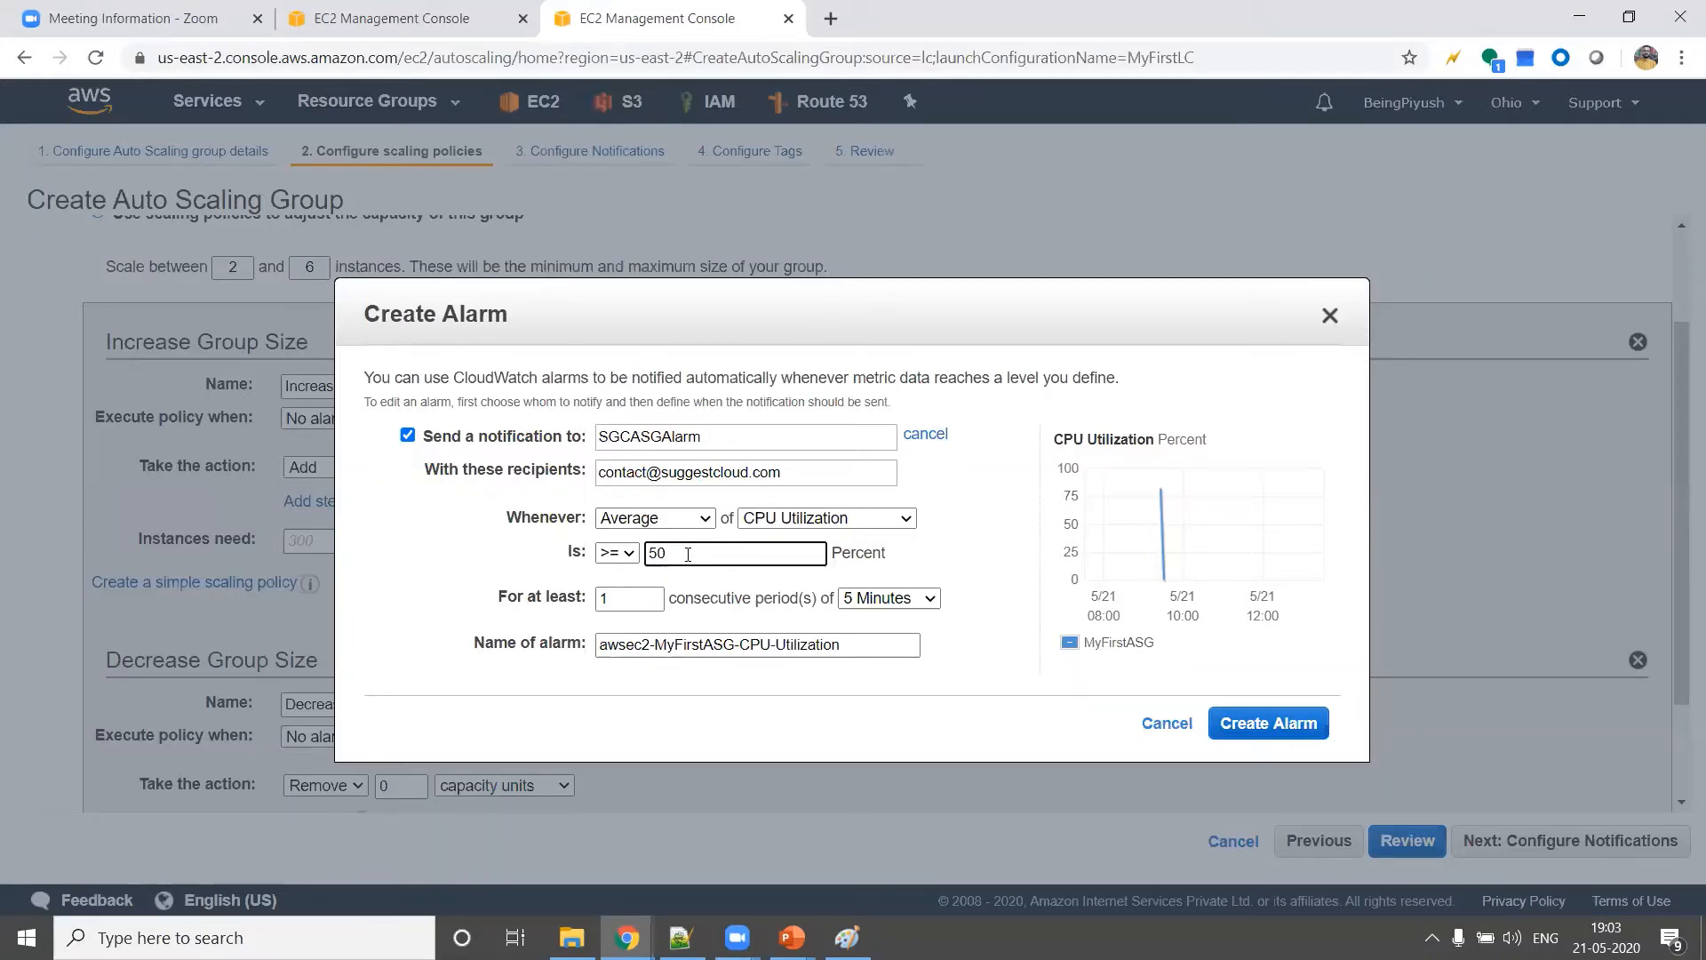
Review the alarm's consecutive period count and the available period lengths
{"action": "left_click", "coordinate": [643, 596]}
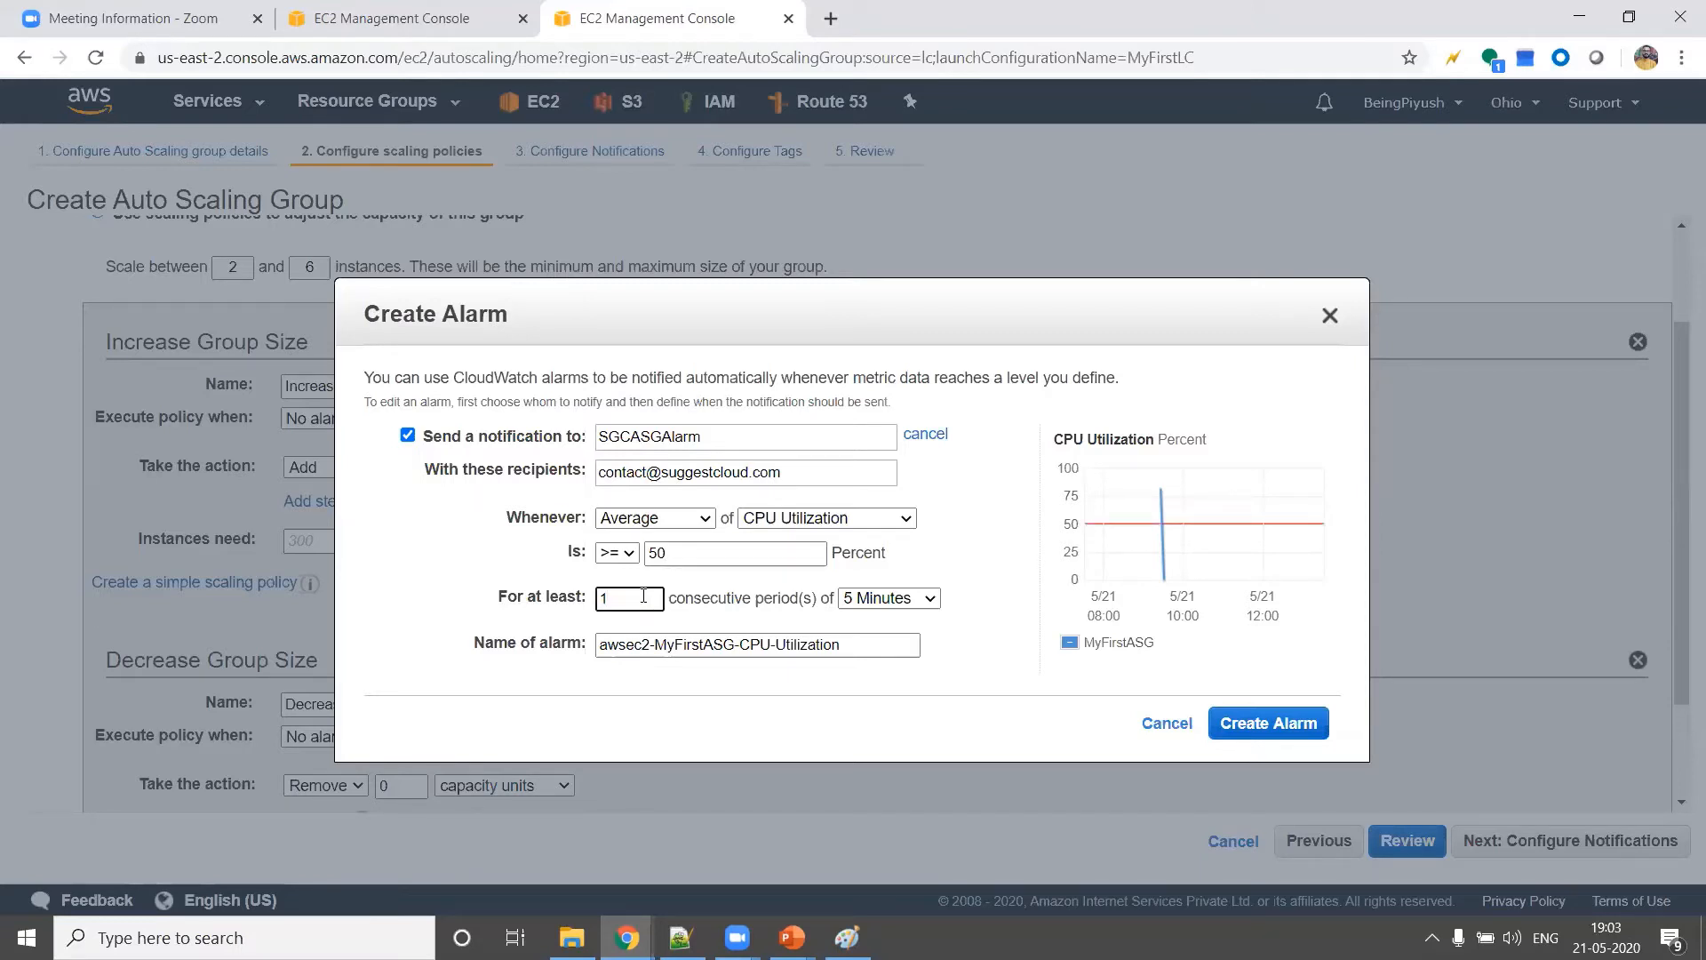
{"action": "left_click", "coordinate": [892, 599]}
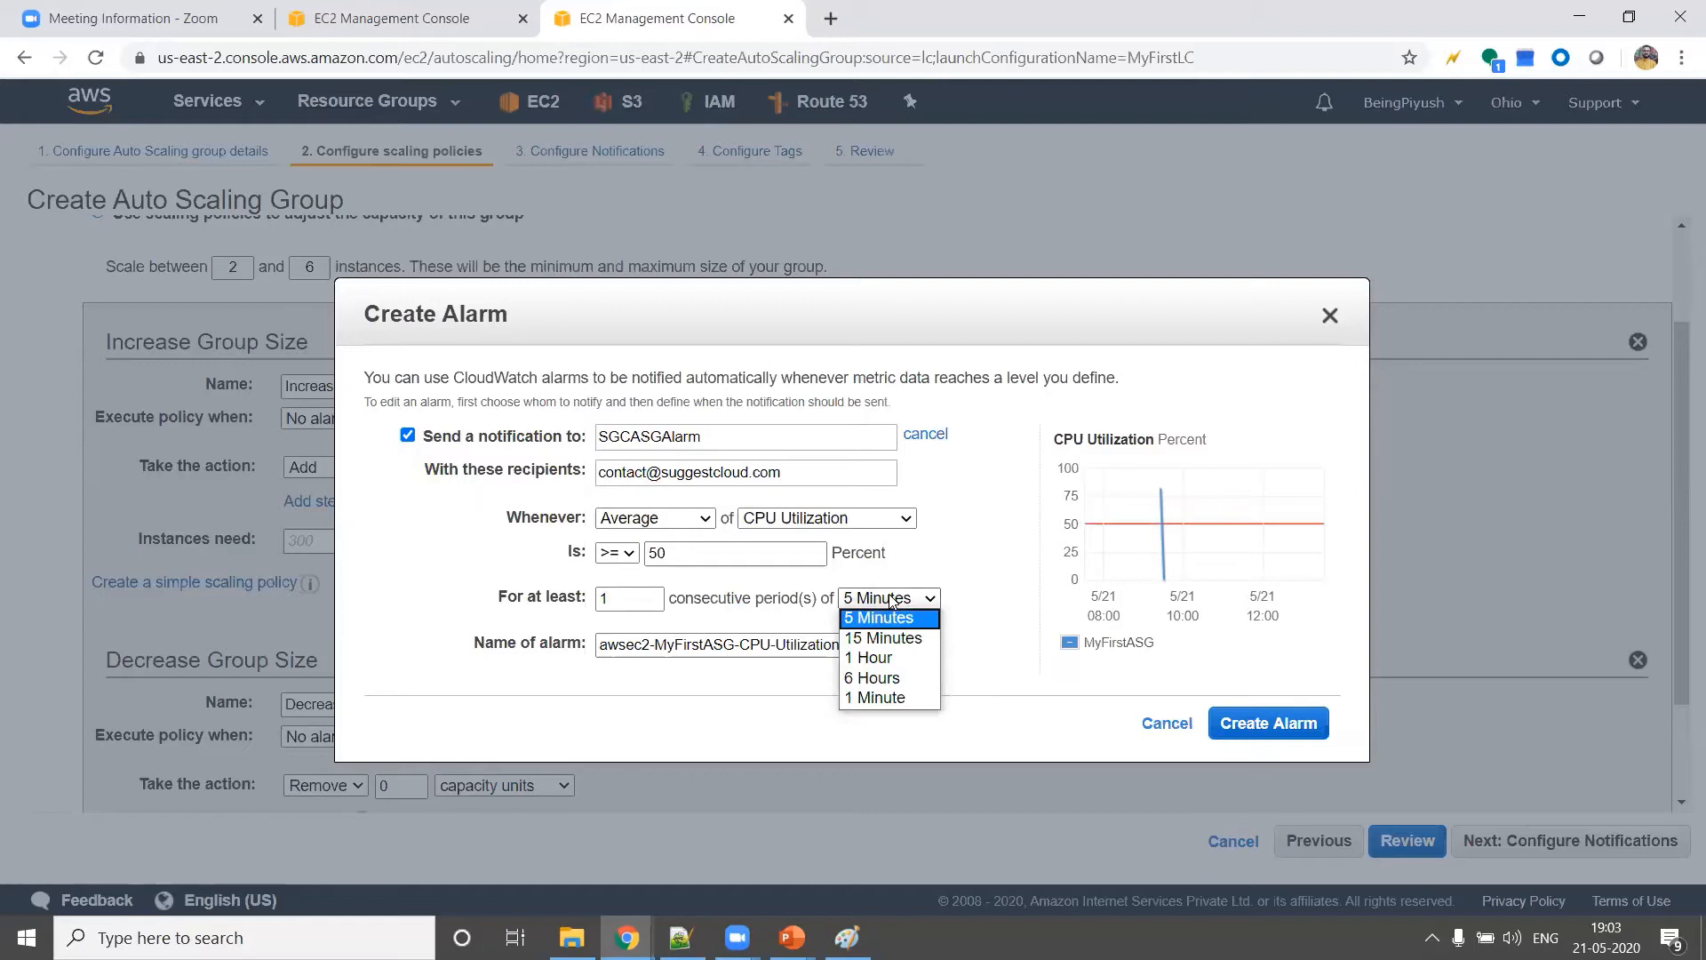
{"action": "left_click", "coordinate": [891, 600]}
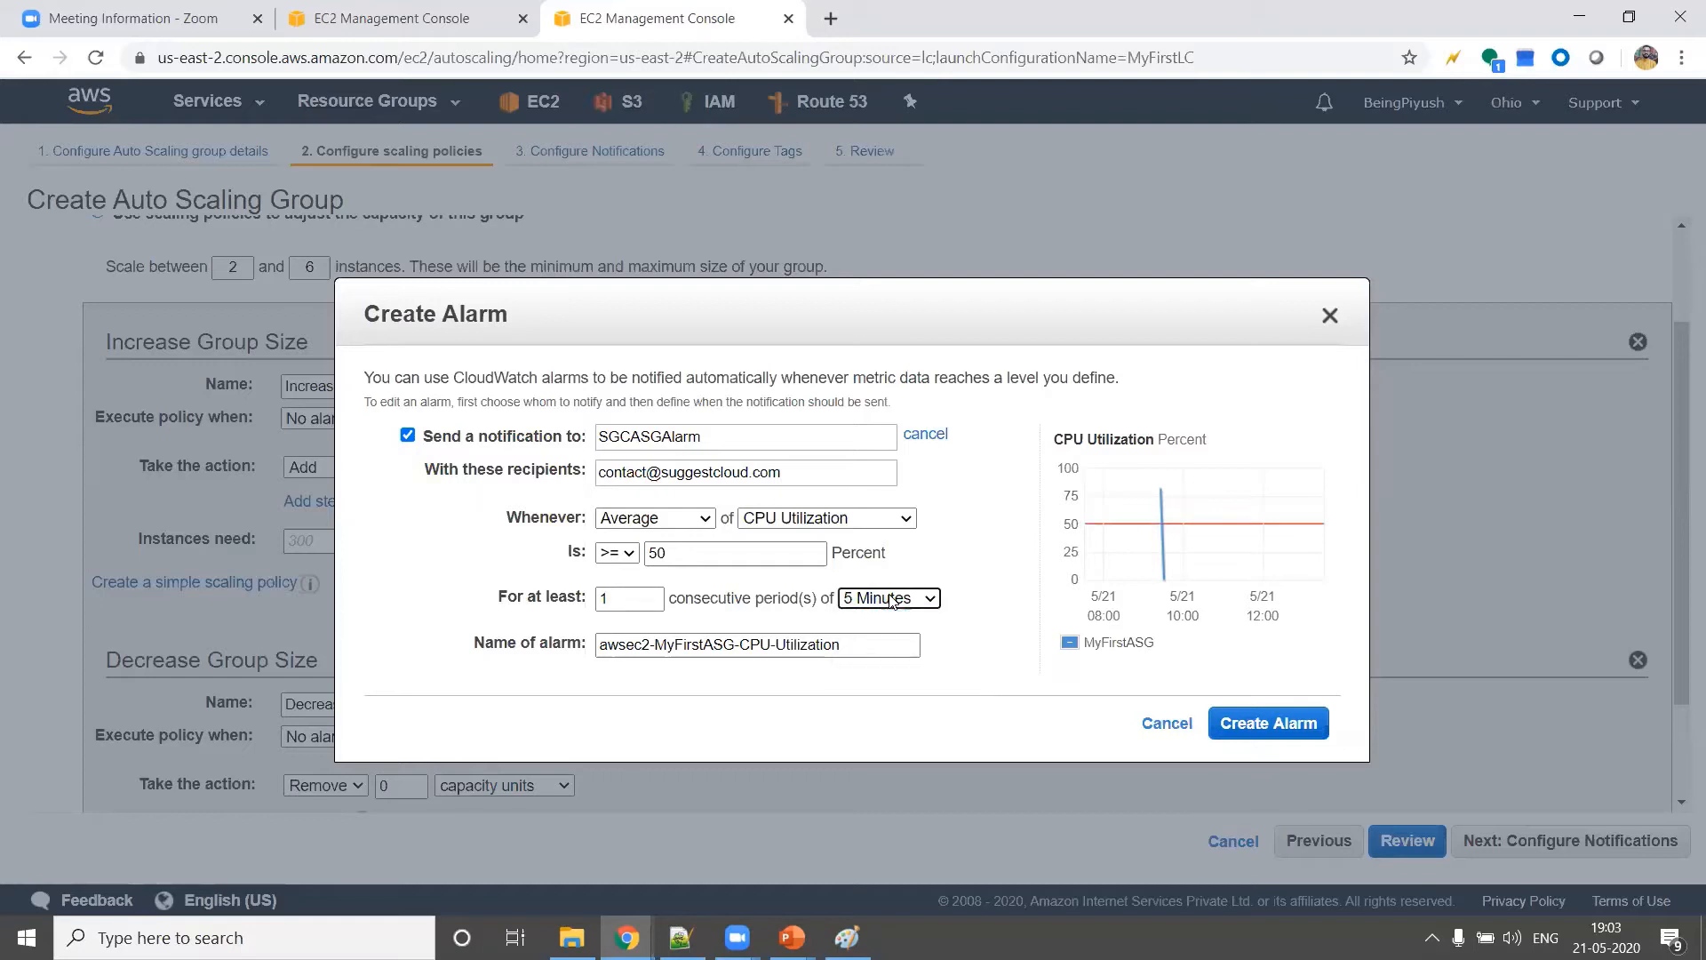
{"action": "left_click", "coordinate": [951, 541]}
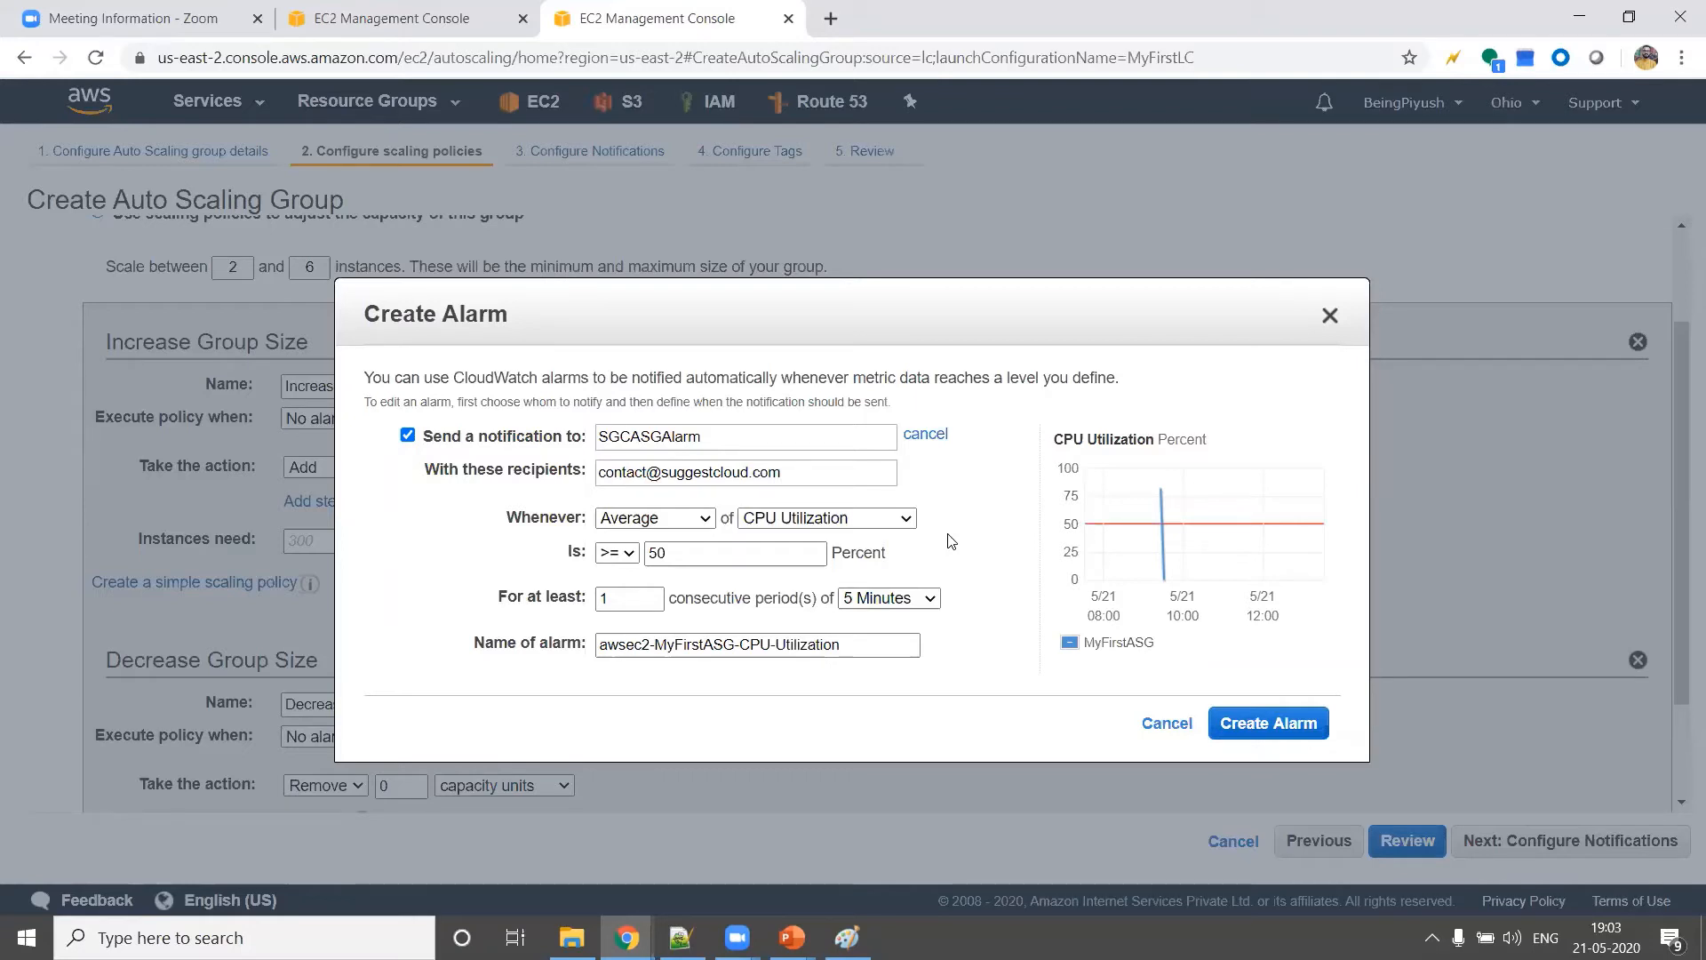
{"action": "left_click", "coordinate": [927, 598]}
{"action": "left_click", "coordinate": [927, 598]}
Name the alarm SGCASGAlarm-MyFirstASG-CPU-Utilization_Increase and create it
{"action": "left_click", "coordinate": [849, 641]}
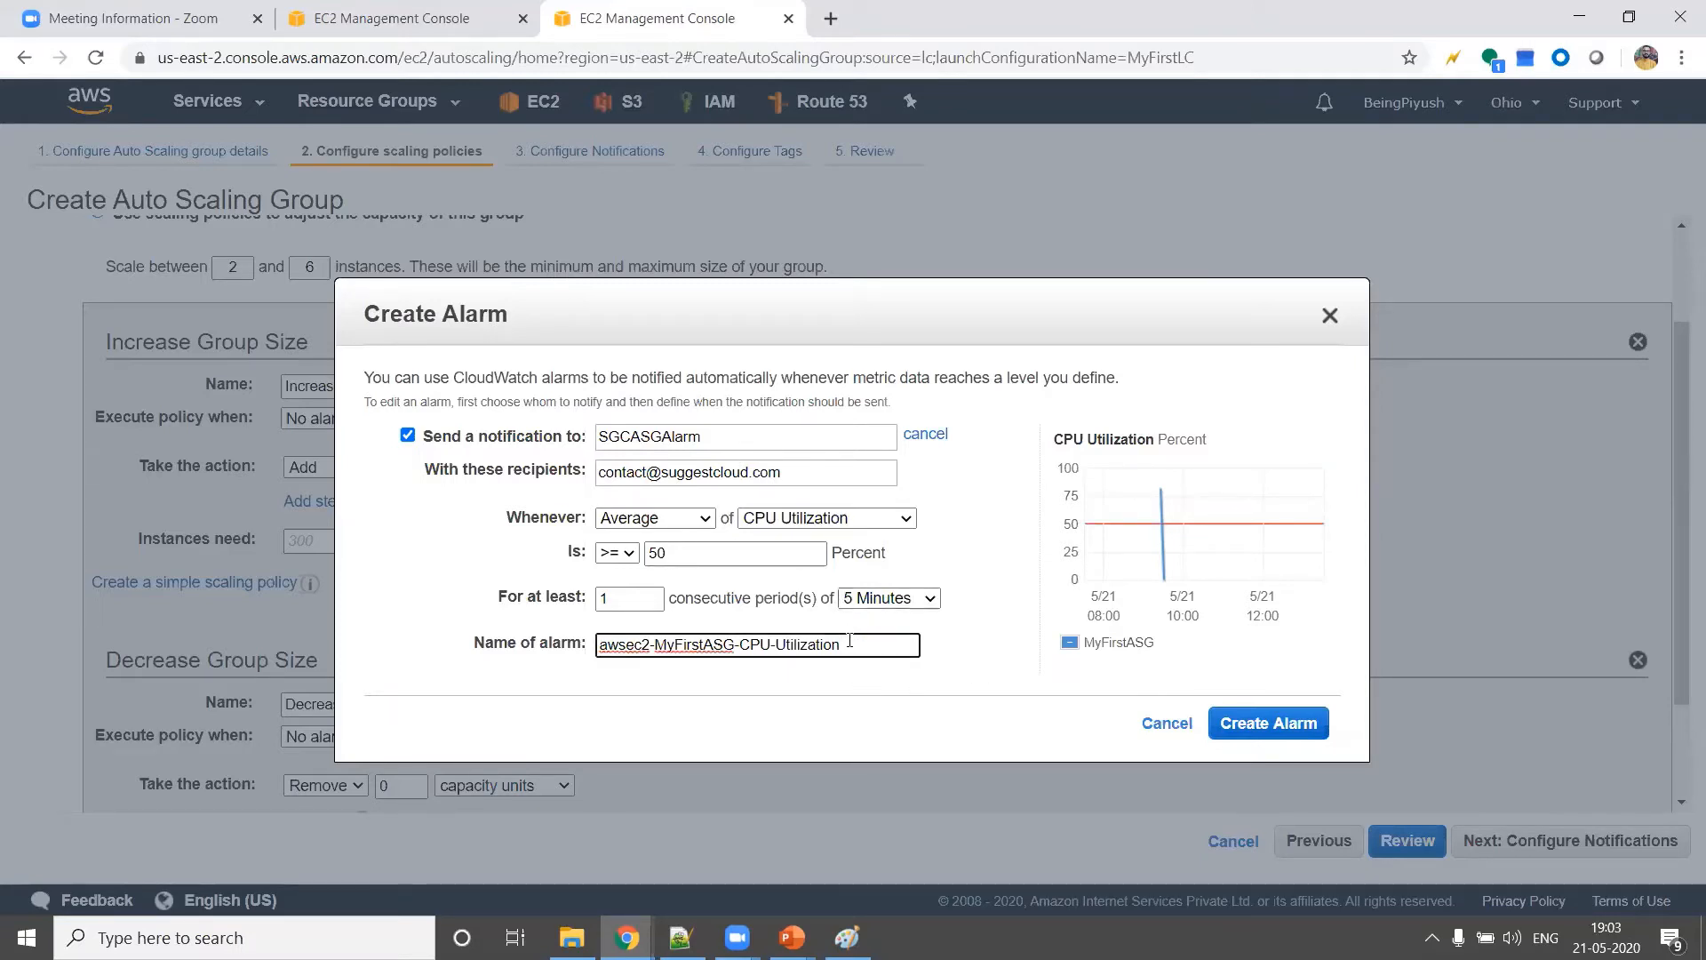
{"action": "left_click_drag", "start_coordinate": [850, 641], "coordinate": [597, 643]}
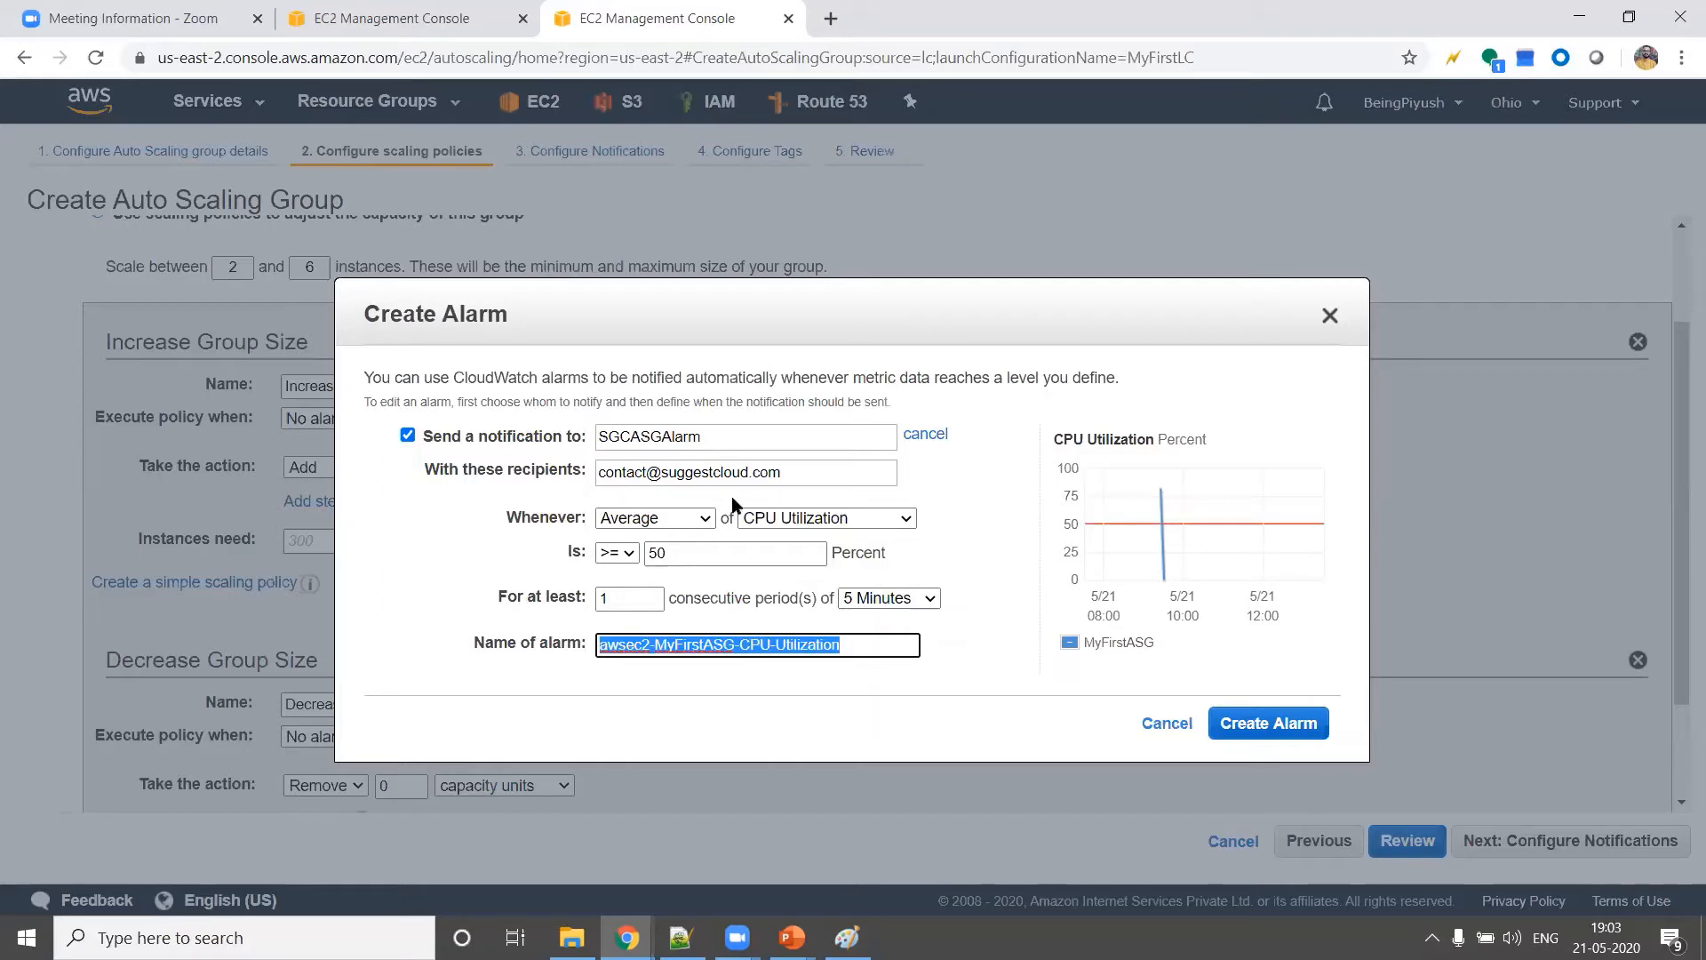
{"action": "left_click_drag", "start_coordinate": [719, 436], "coordinate": [476, 431]}
{"action": "key", "text": "ctrl+c"}
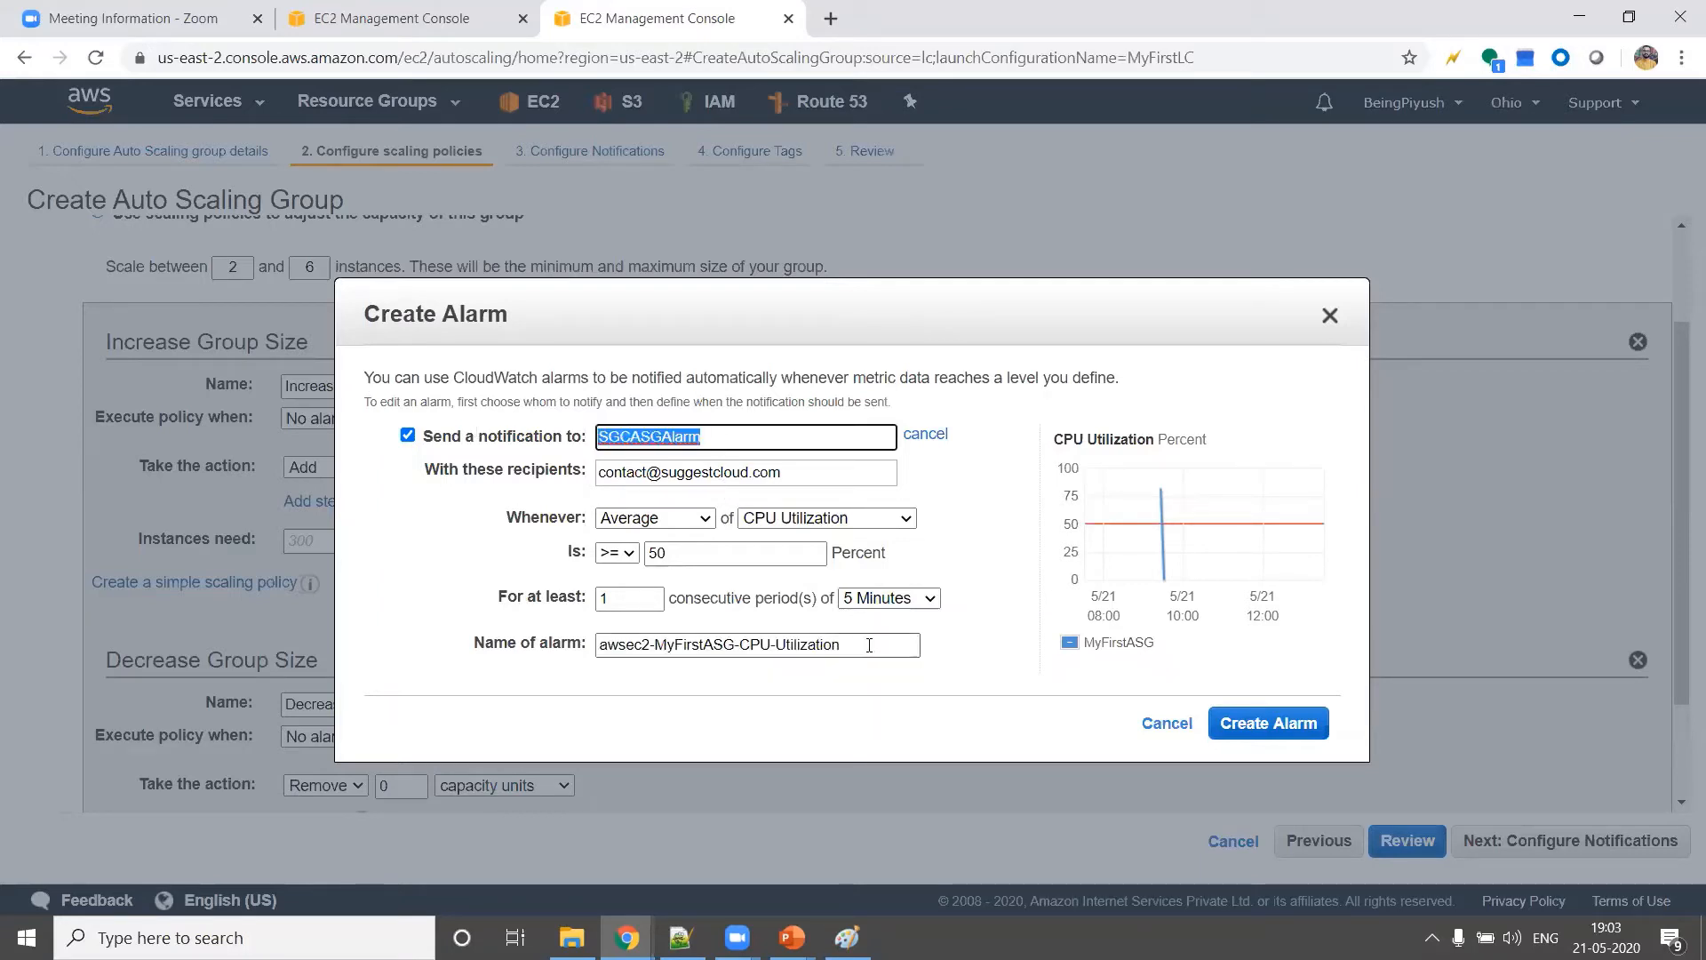
{"action": "left_click_drag", "start_coordinate": [852, 643], "coordinate": [554, 640]}
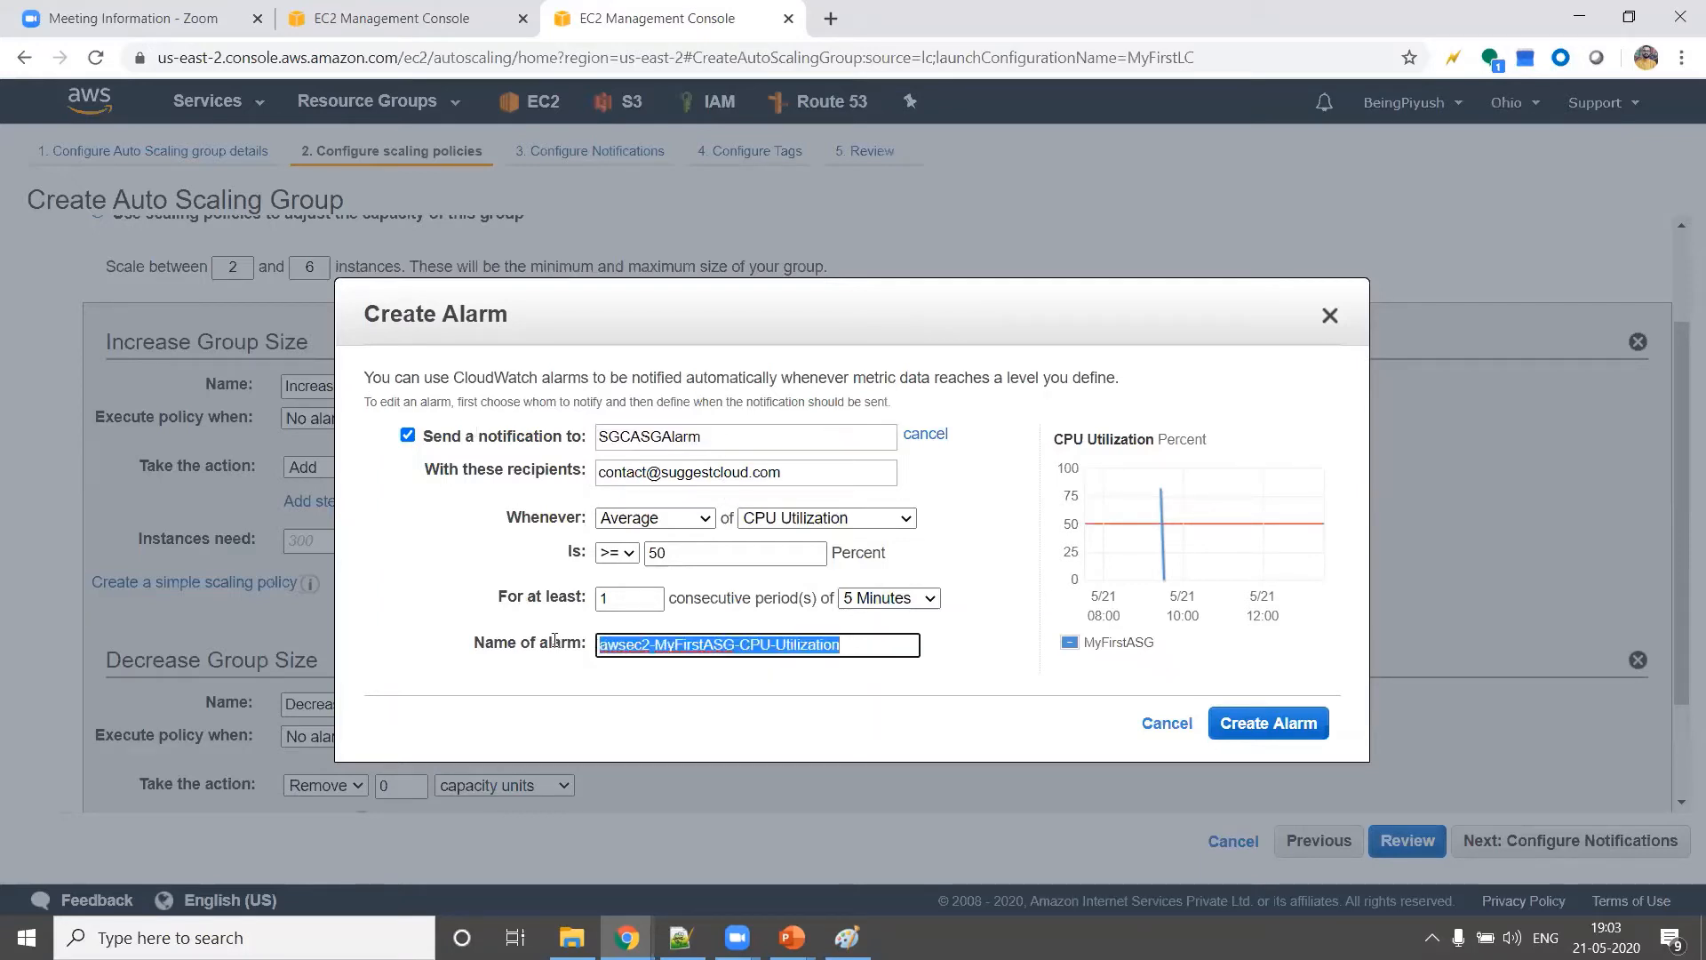
{"action": "left_click", "coordinate": [654, 644]}
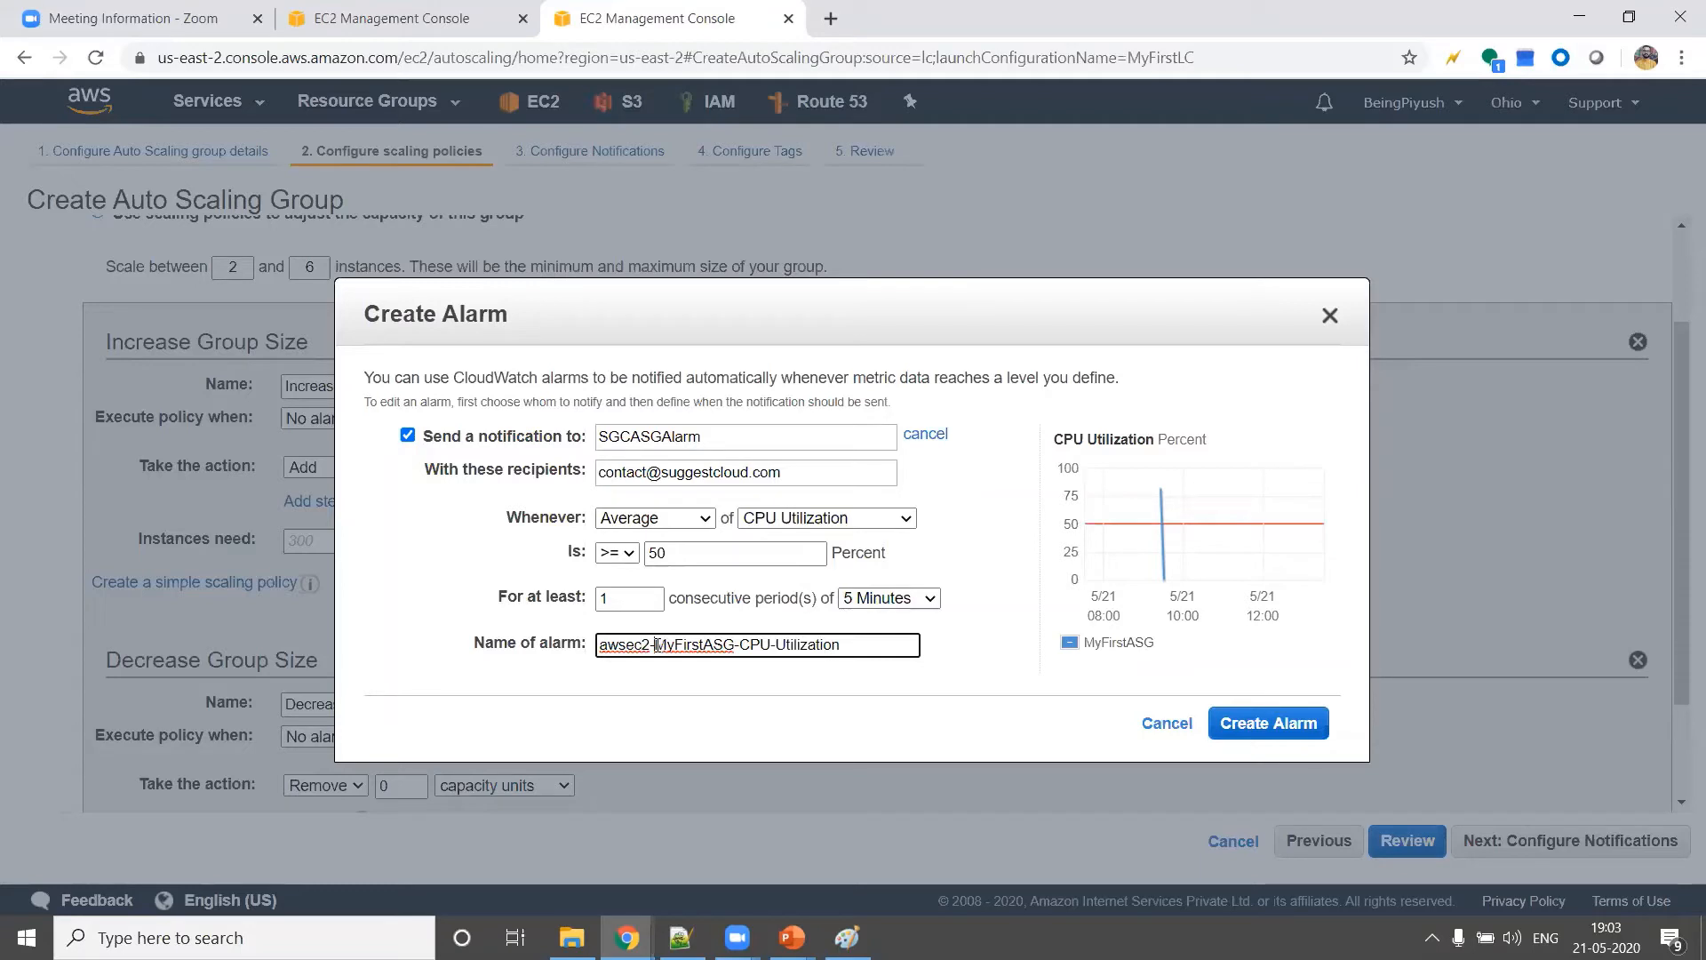
{"action": "key", "text": "BackSpace"}
{"action": "key", "text": "BackSpace"}
{"action": "key", "text": "BackSpace"}
{"action": "key", "text": "BackSpace"}
{"action": "key", "text": "ctrl+v"}
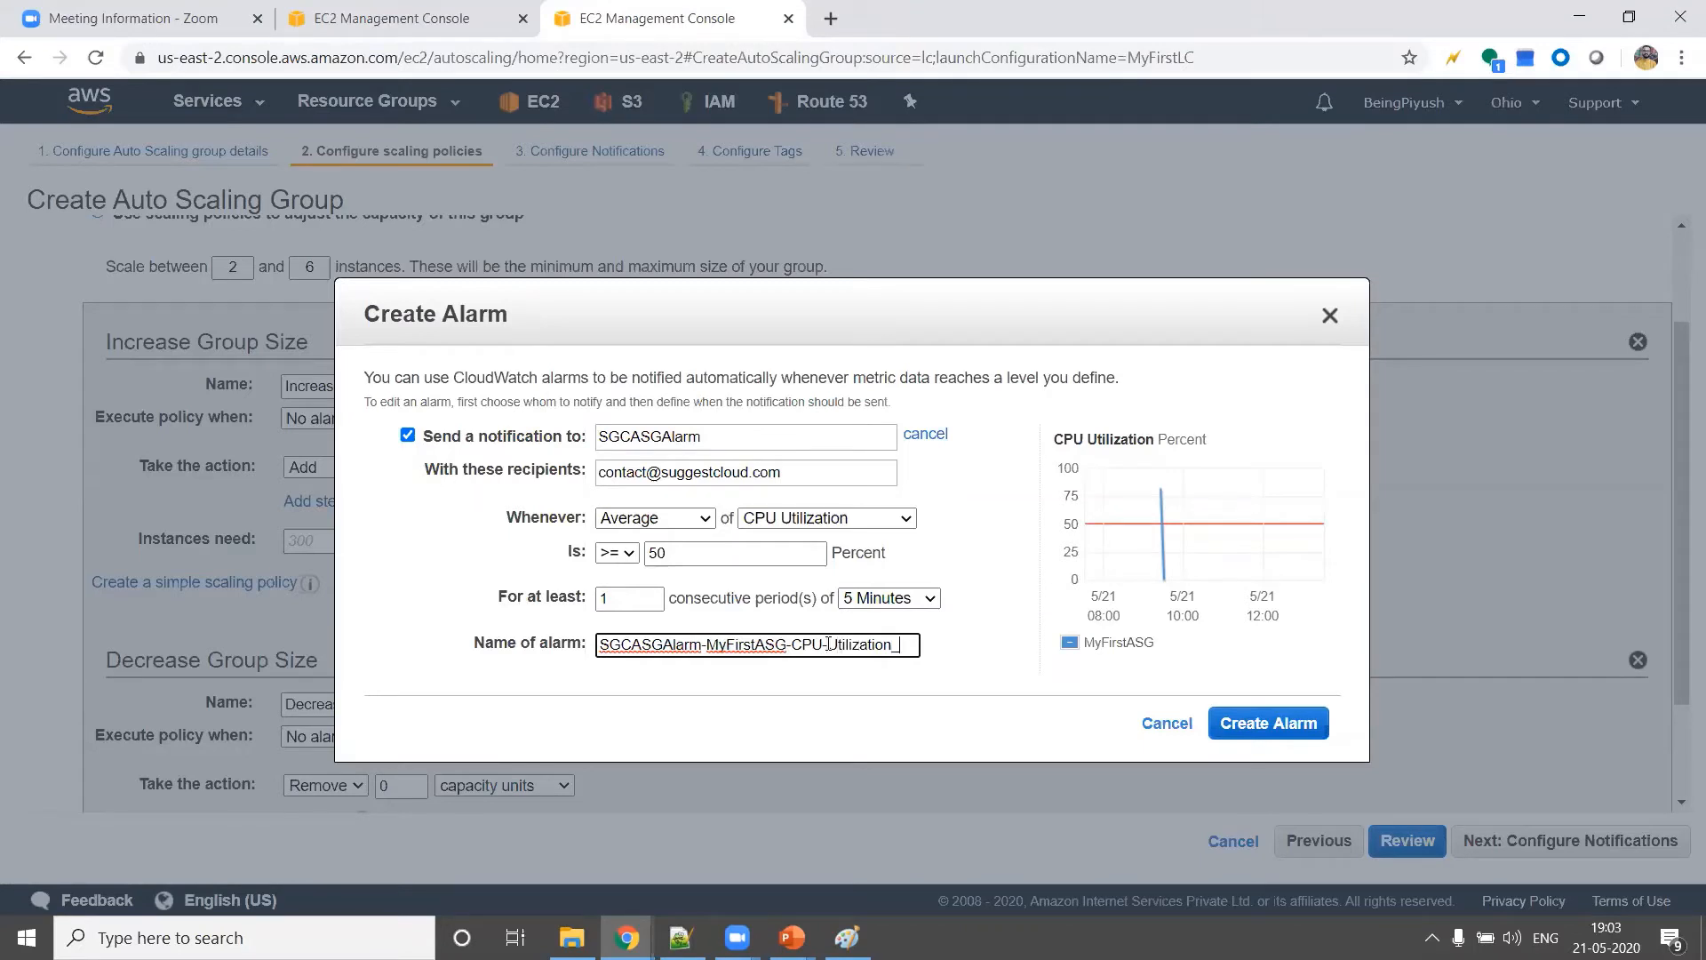
{"action": "type", "text": "Increase"}
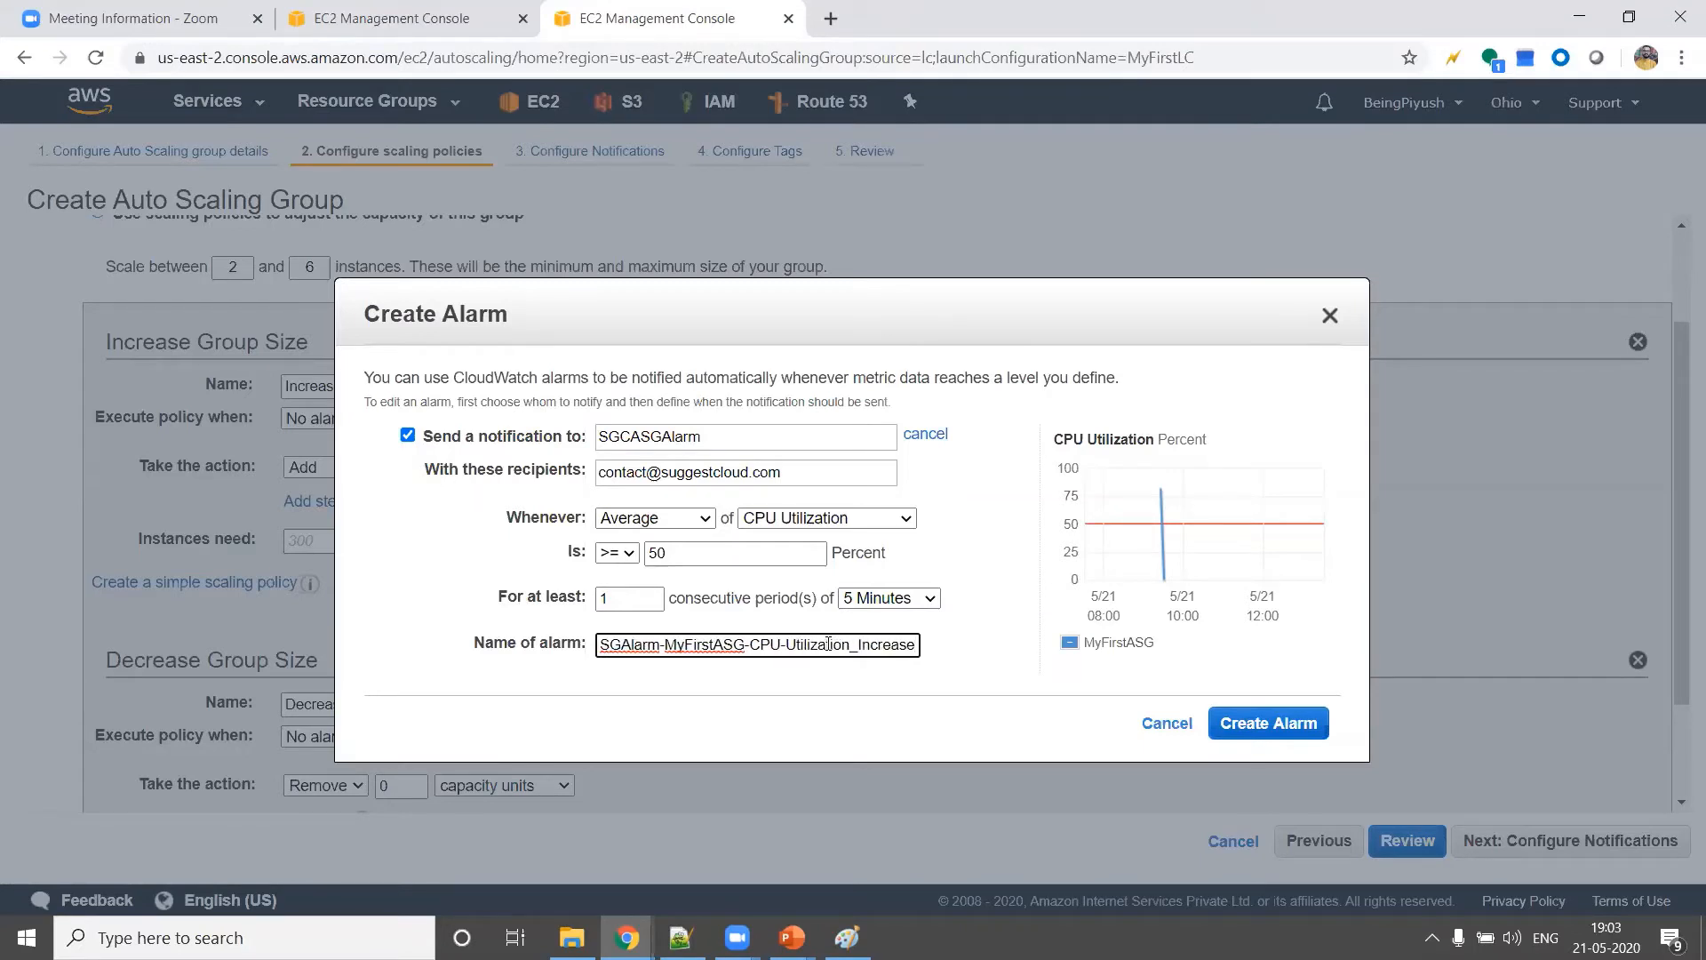
{"action": "triple_click", "coordinate": [807, 656]}
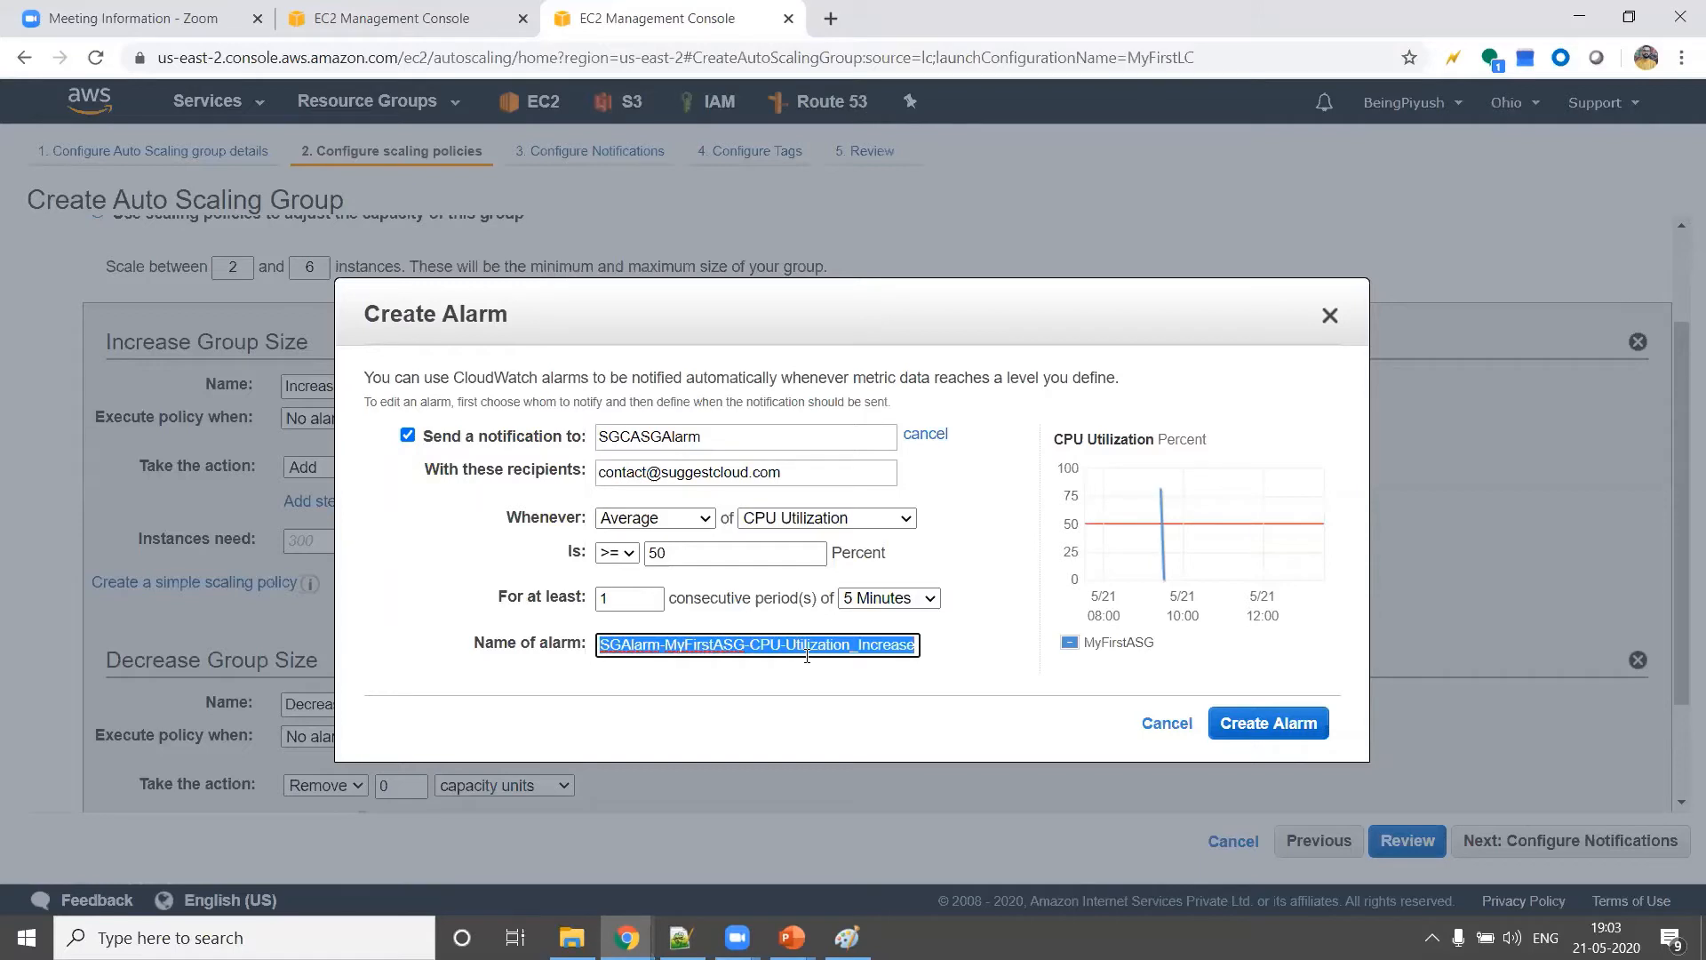
{"action": "left_click", "coordinate": [1269, 722]}
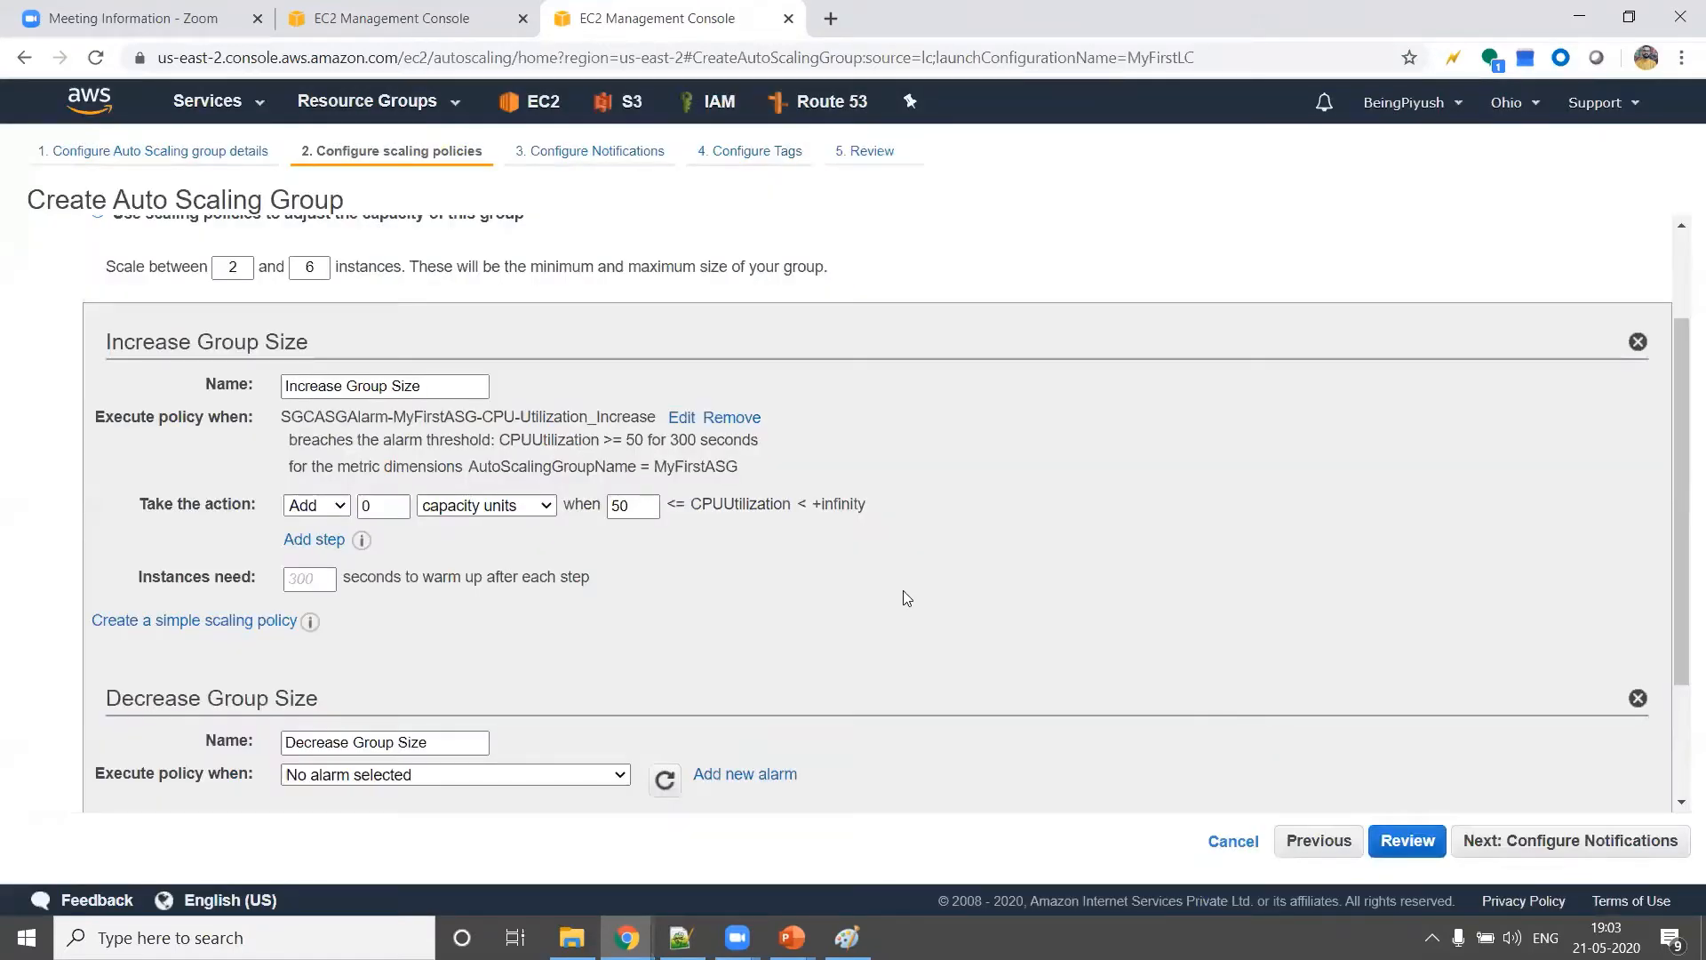
Set the Increase Group Size policy to add 1 capacity unit when its alarm threshold is breached
{"action": "scroll", "coordinate": [845, 521], "scroll_direction": "down", "scroll_amount": 1}
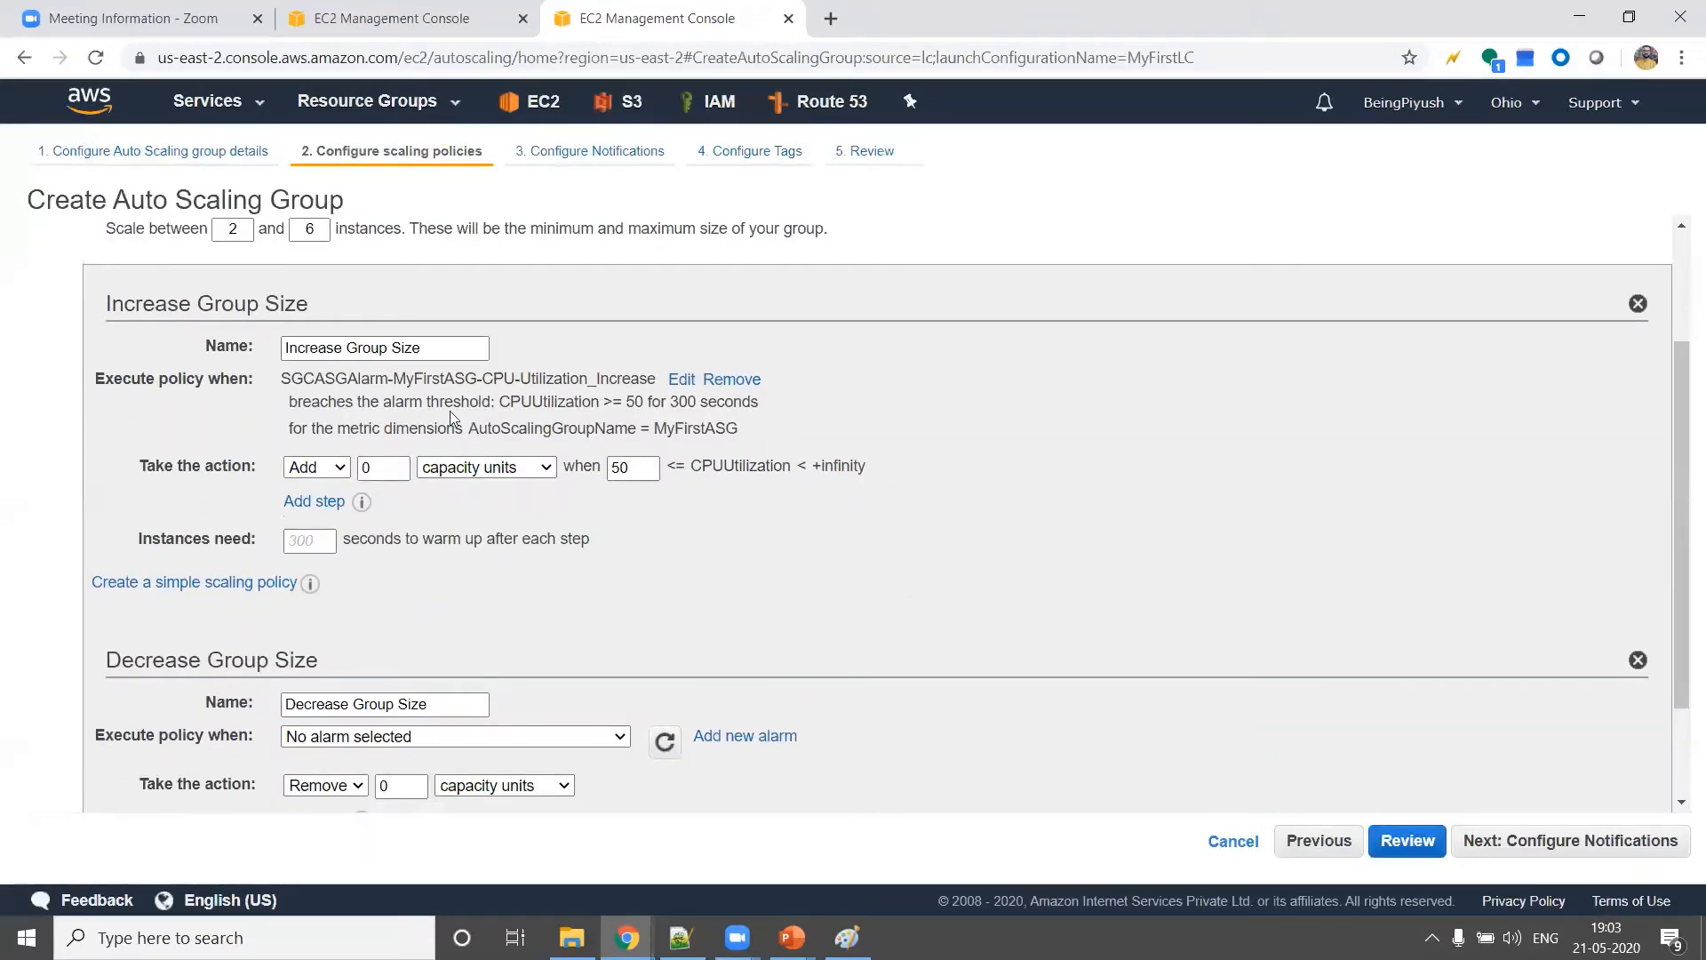
{"action": "double_click", "coordinate": [313, 377]}
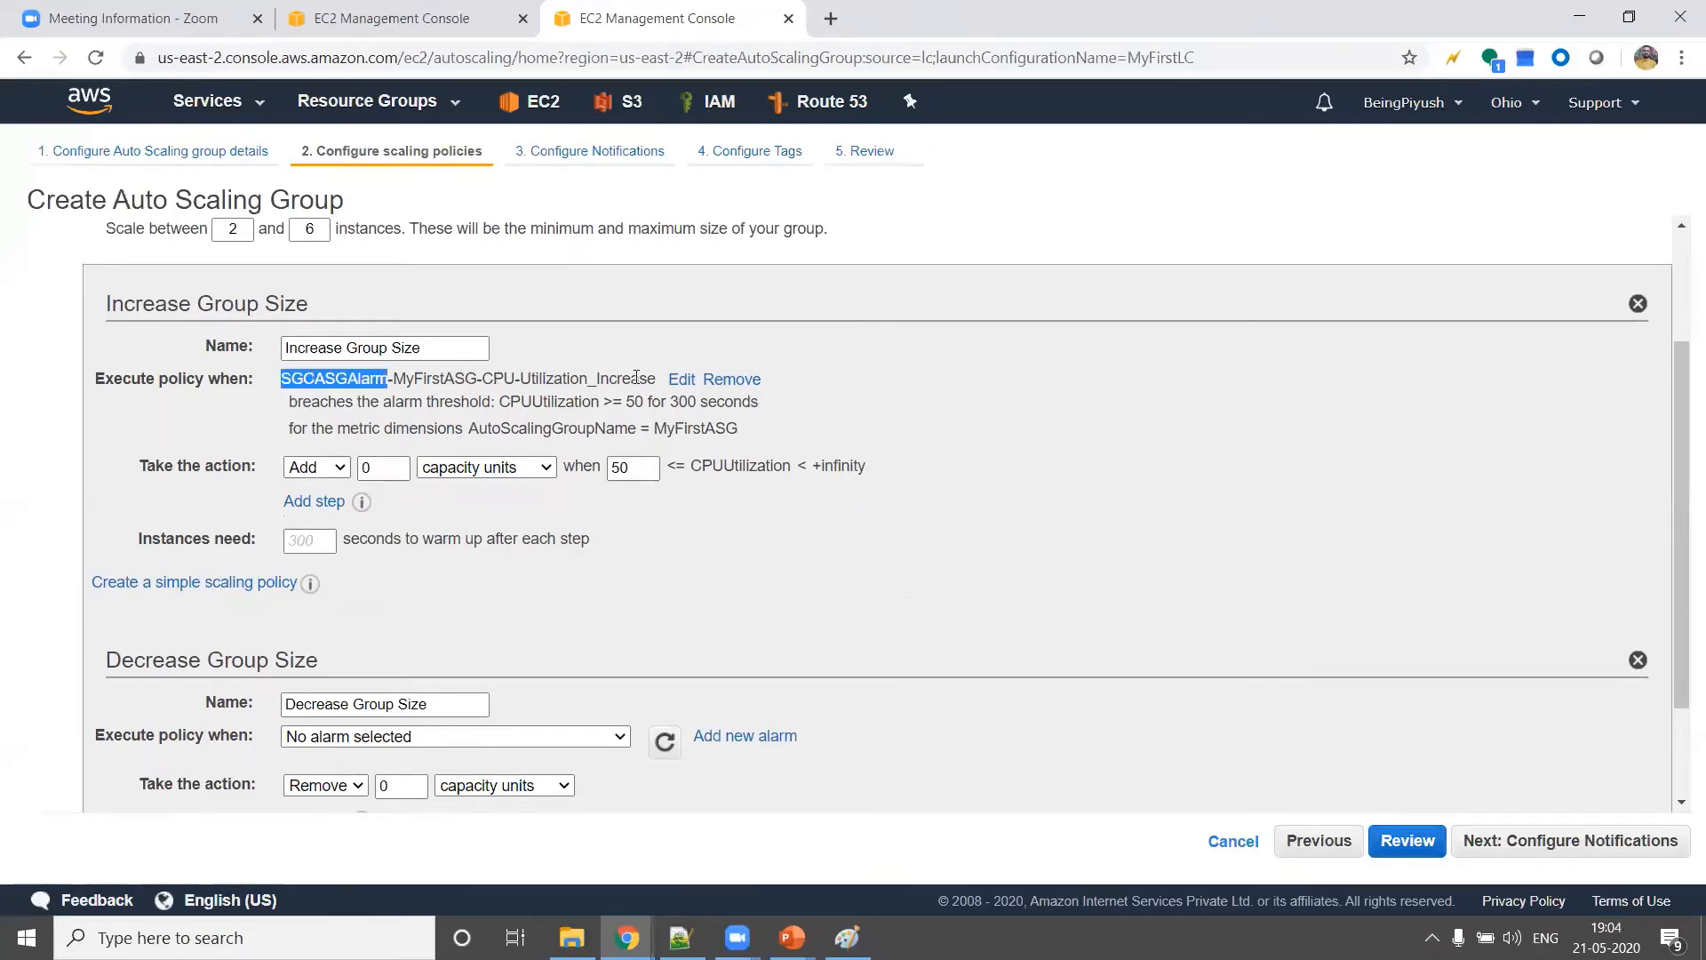
{"action": "left_click", "coordinate": [668, 401]}
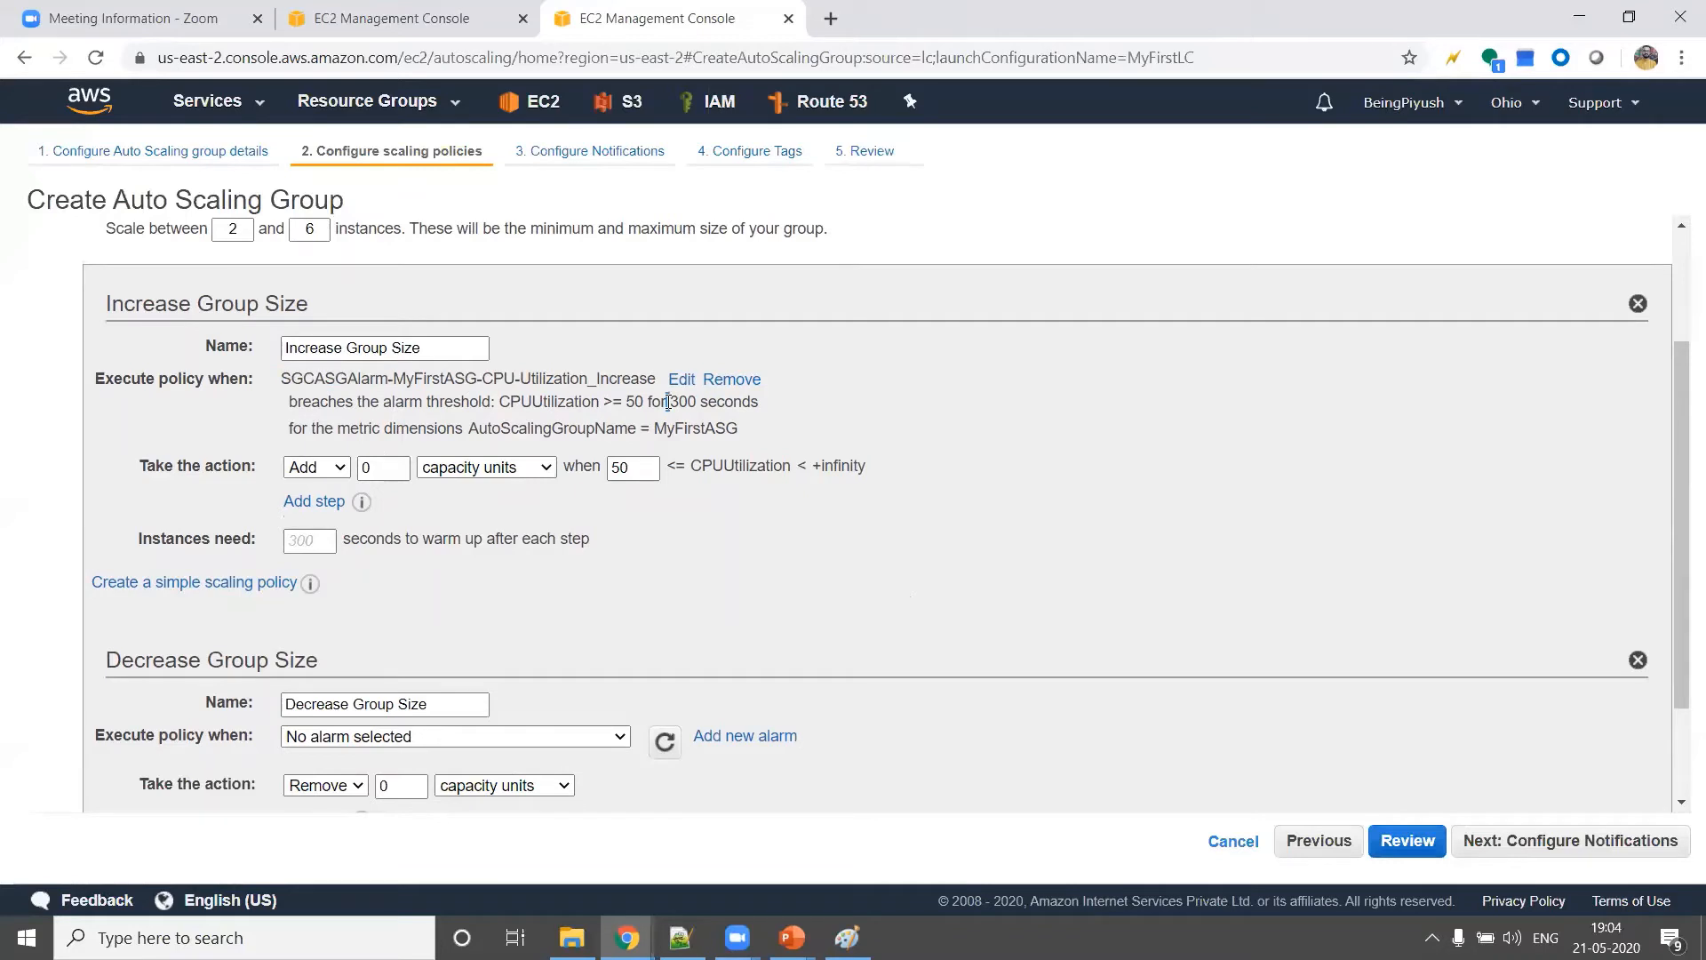
{"action": "left_click", "coordinate": [339, 468]}
{"action": "left_click", "coordinate": [366, 468]}
{"action": "left_click", "coordinate": [400, 471]}
{"action": "left_click", "coordinate": [484, 503]}
Start a new alarm for the Decrease Group Size policy, keeping ASGIncreaseAlarm as its notification topic
{"action": "scroll", "coordinate": [709, 533], "scroll_direction": "down", "scroll_amount": 1}
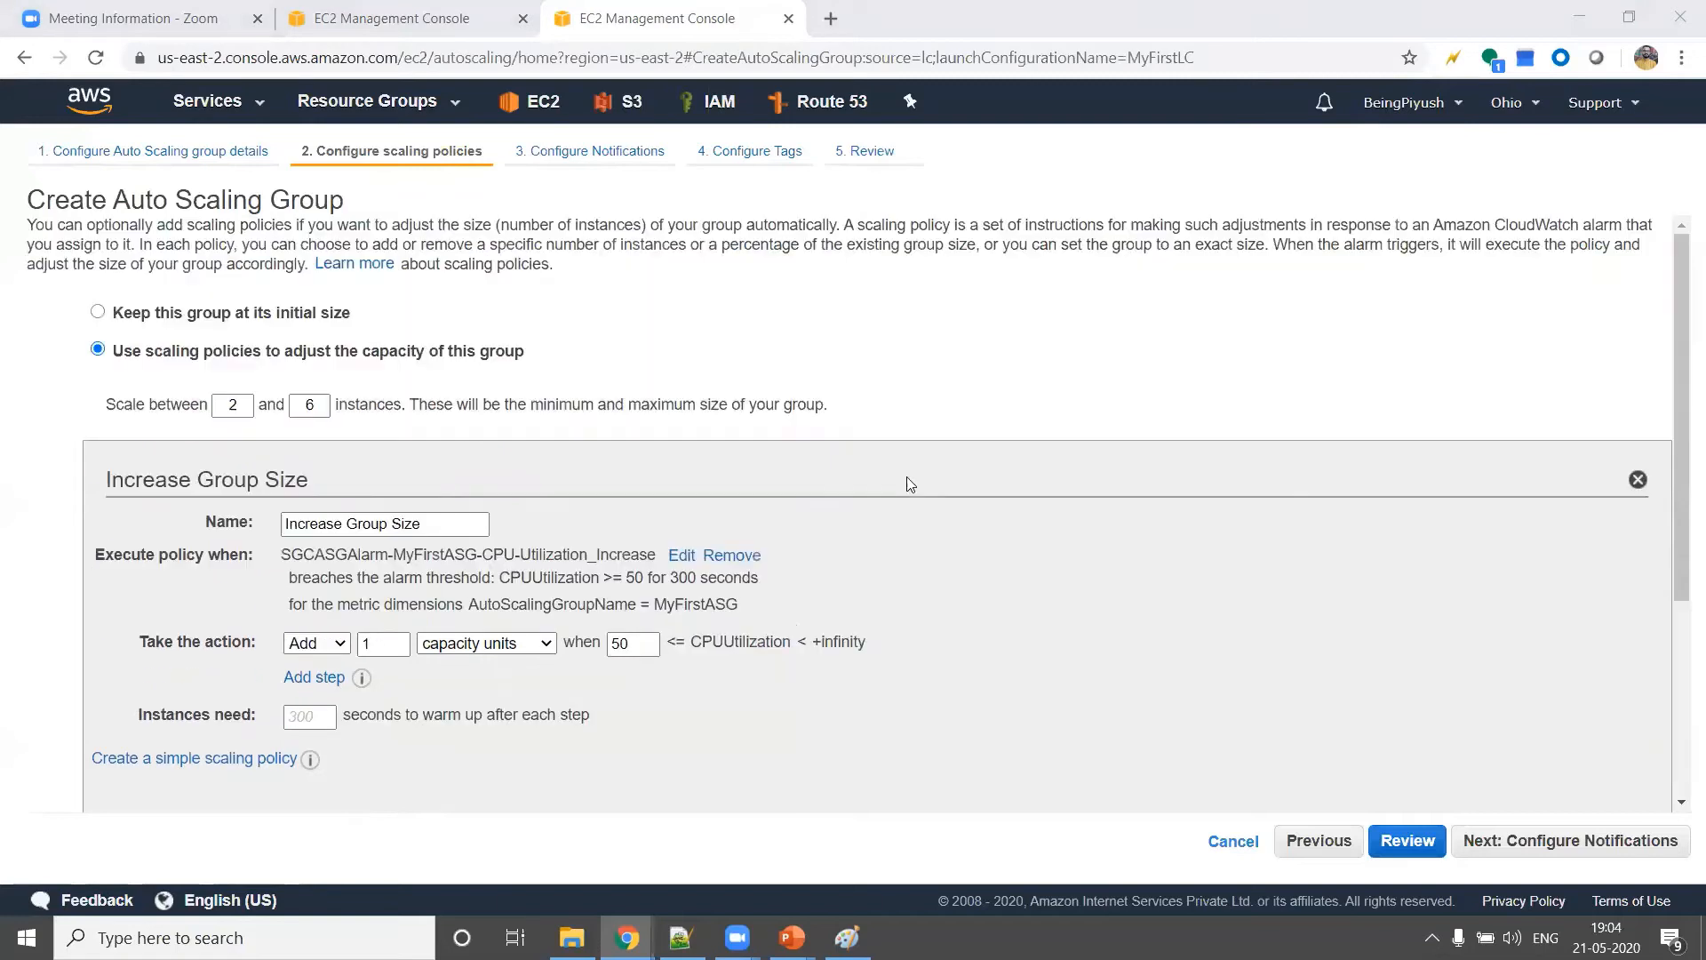
{"action": "scroll", "coordinate": [907, 484], "scroll_direction": "down", "scroll_amount": 1}
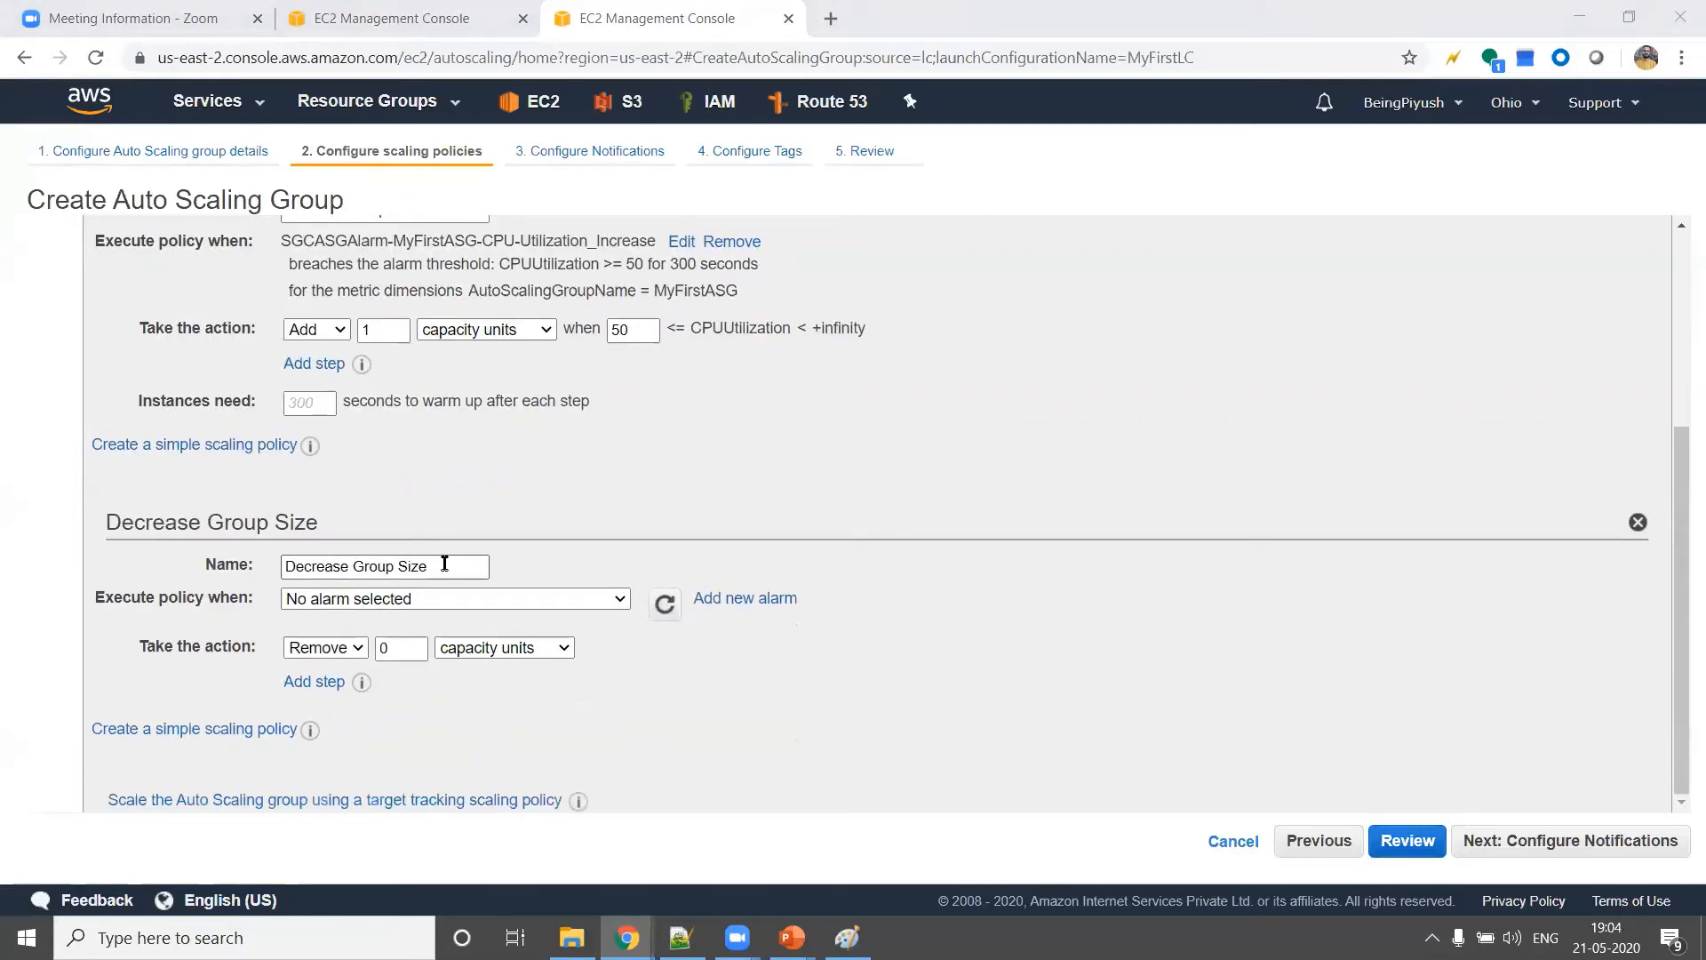
{"action": "left_click", "coordinate": [624, 601]}
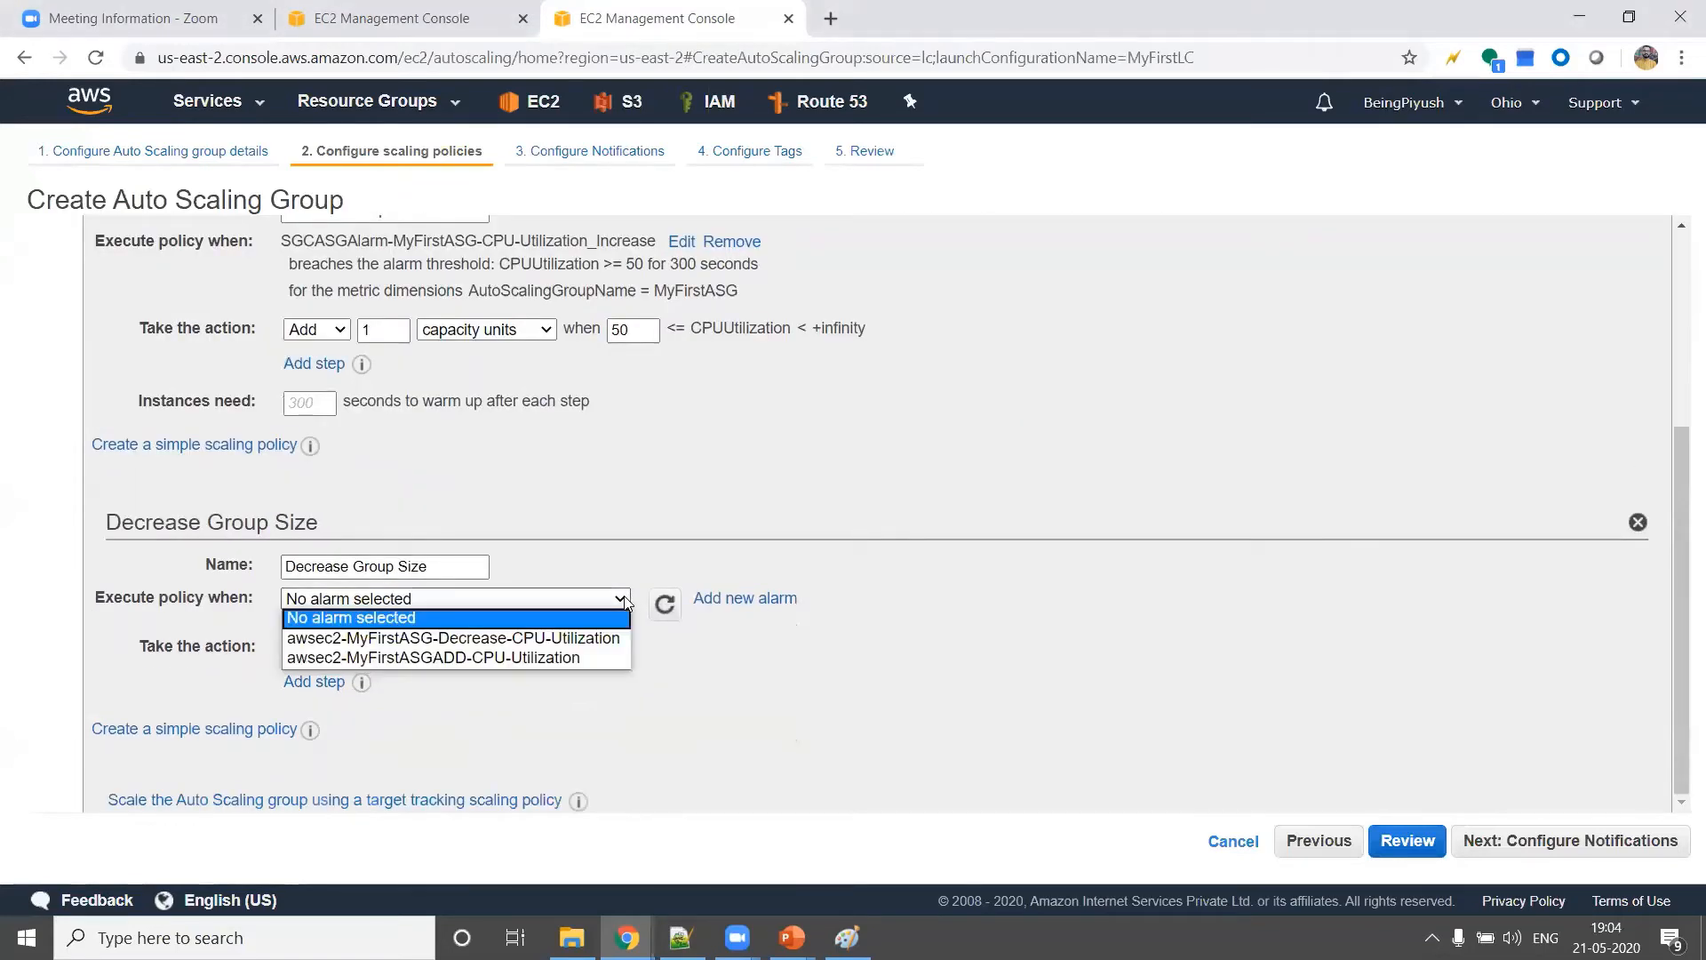
{"action": "left_click", "coordinate": [622, 600]}
{"action": "left_click", "coordinate": [613, 598]}
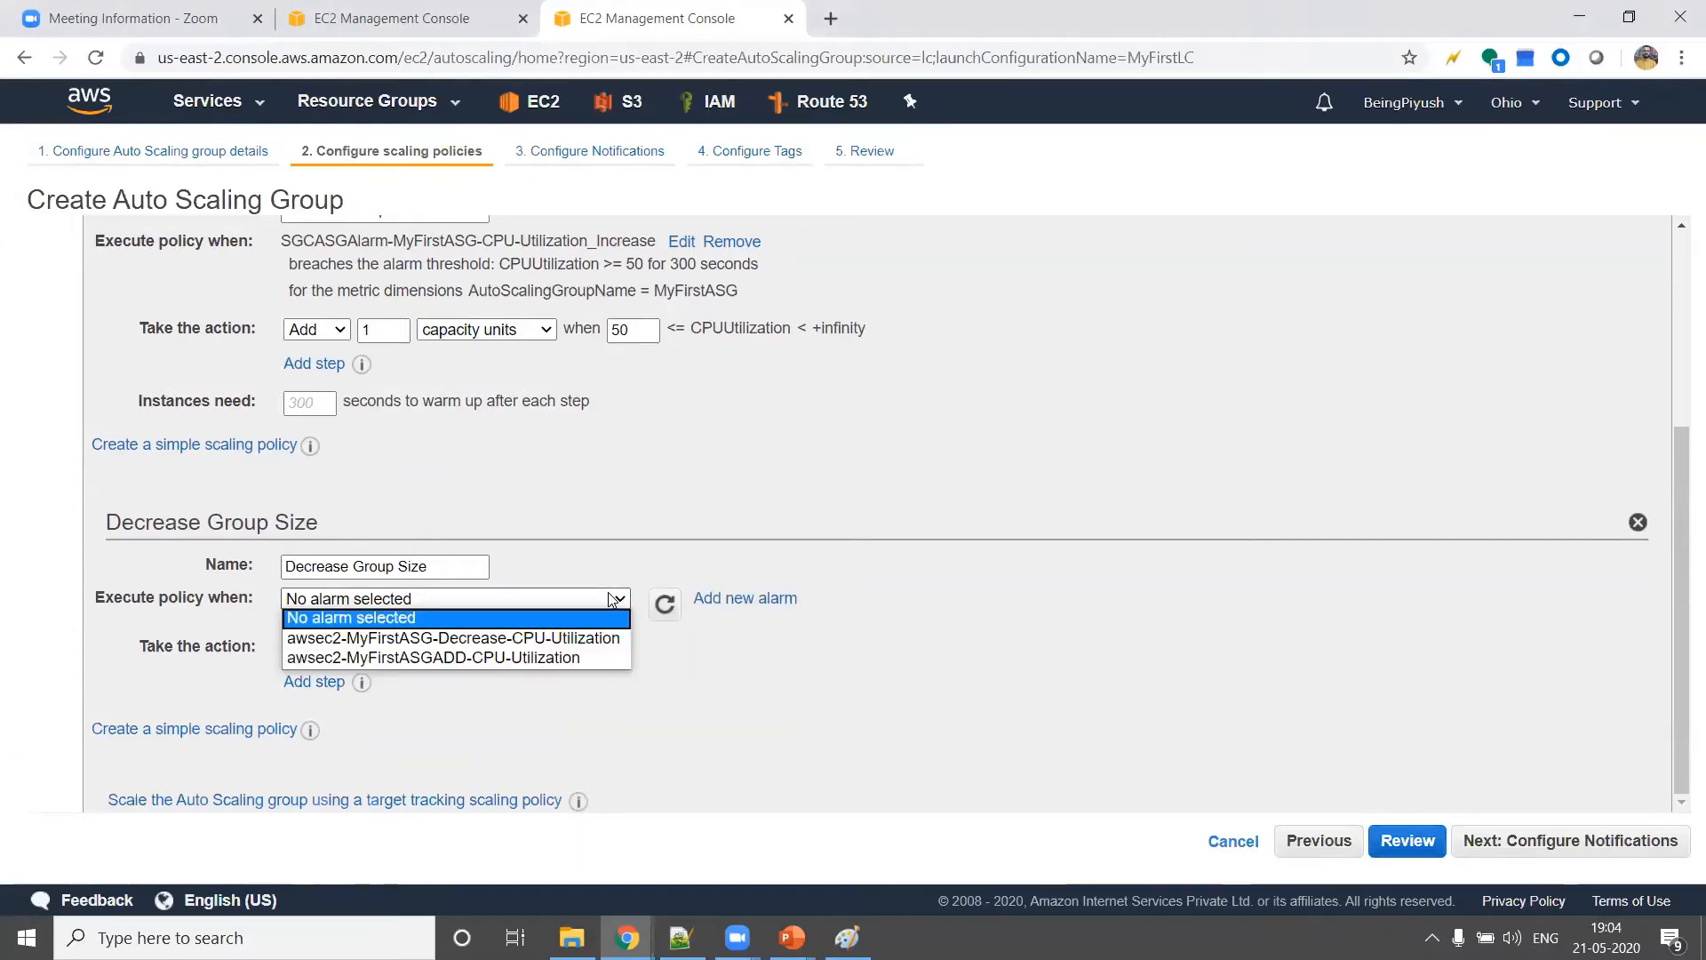
{"action": "left_click", "coordinate": [621, 536]}
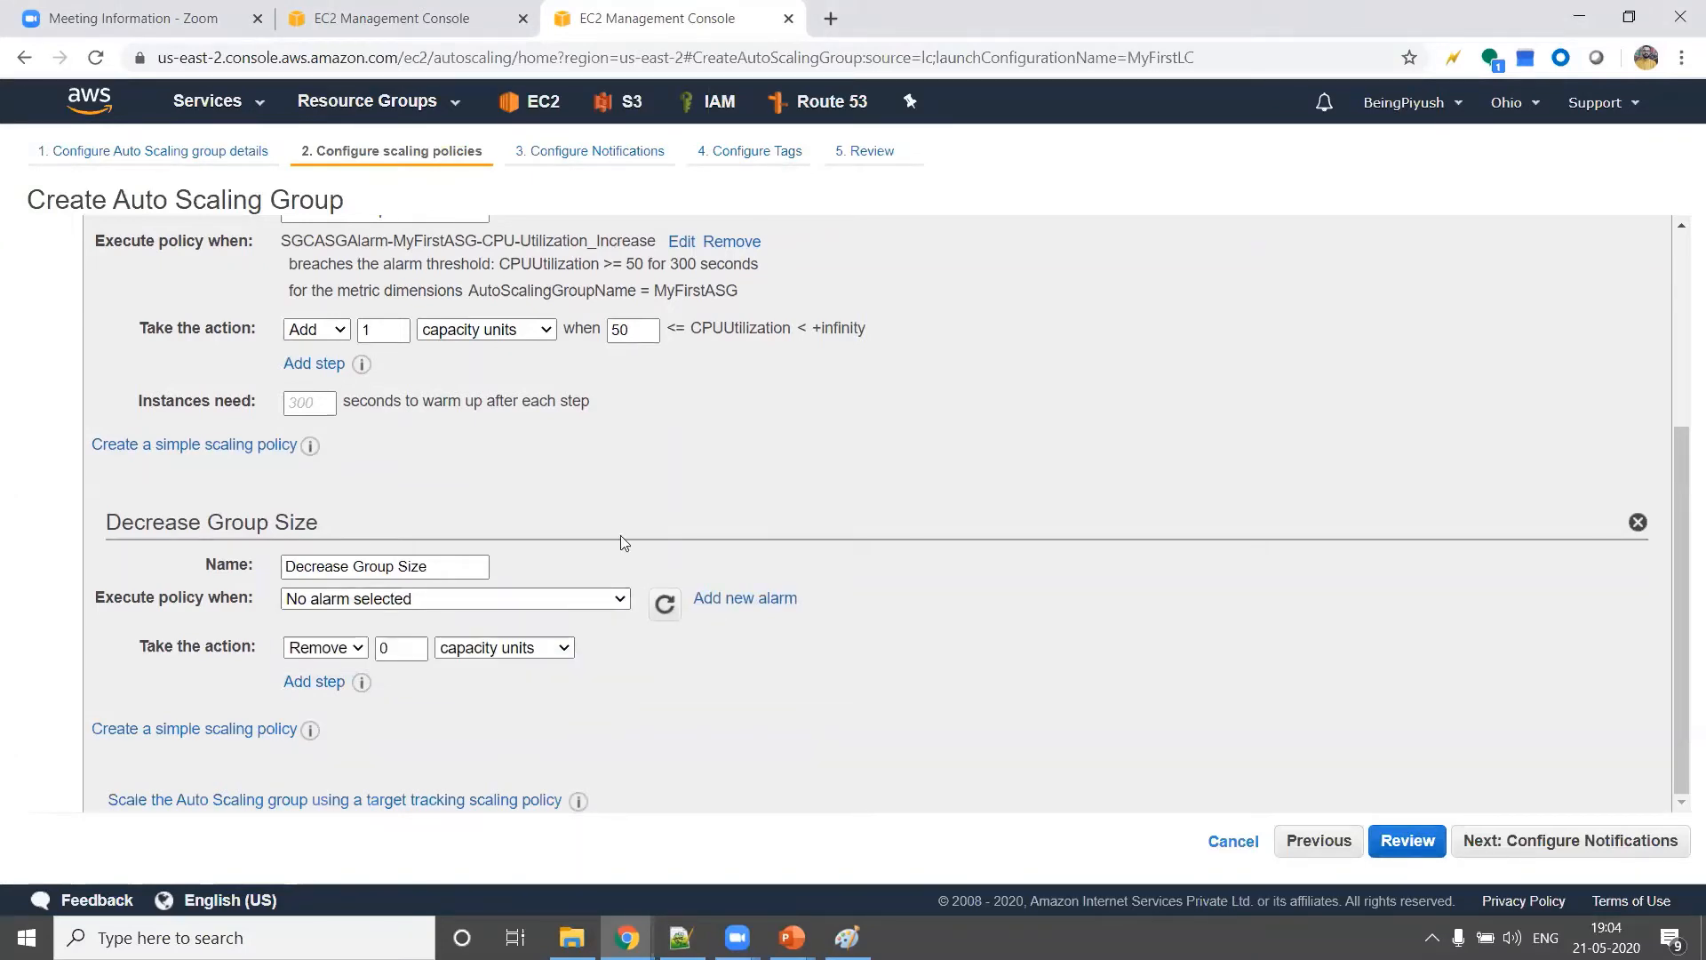
{"action": "left_click", "coordinate": [751, 600]}
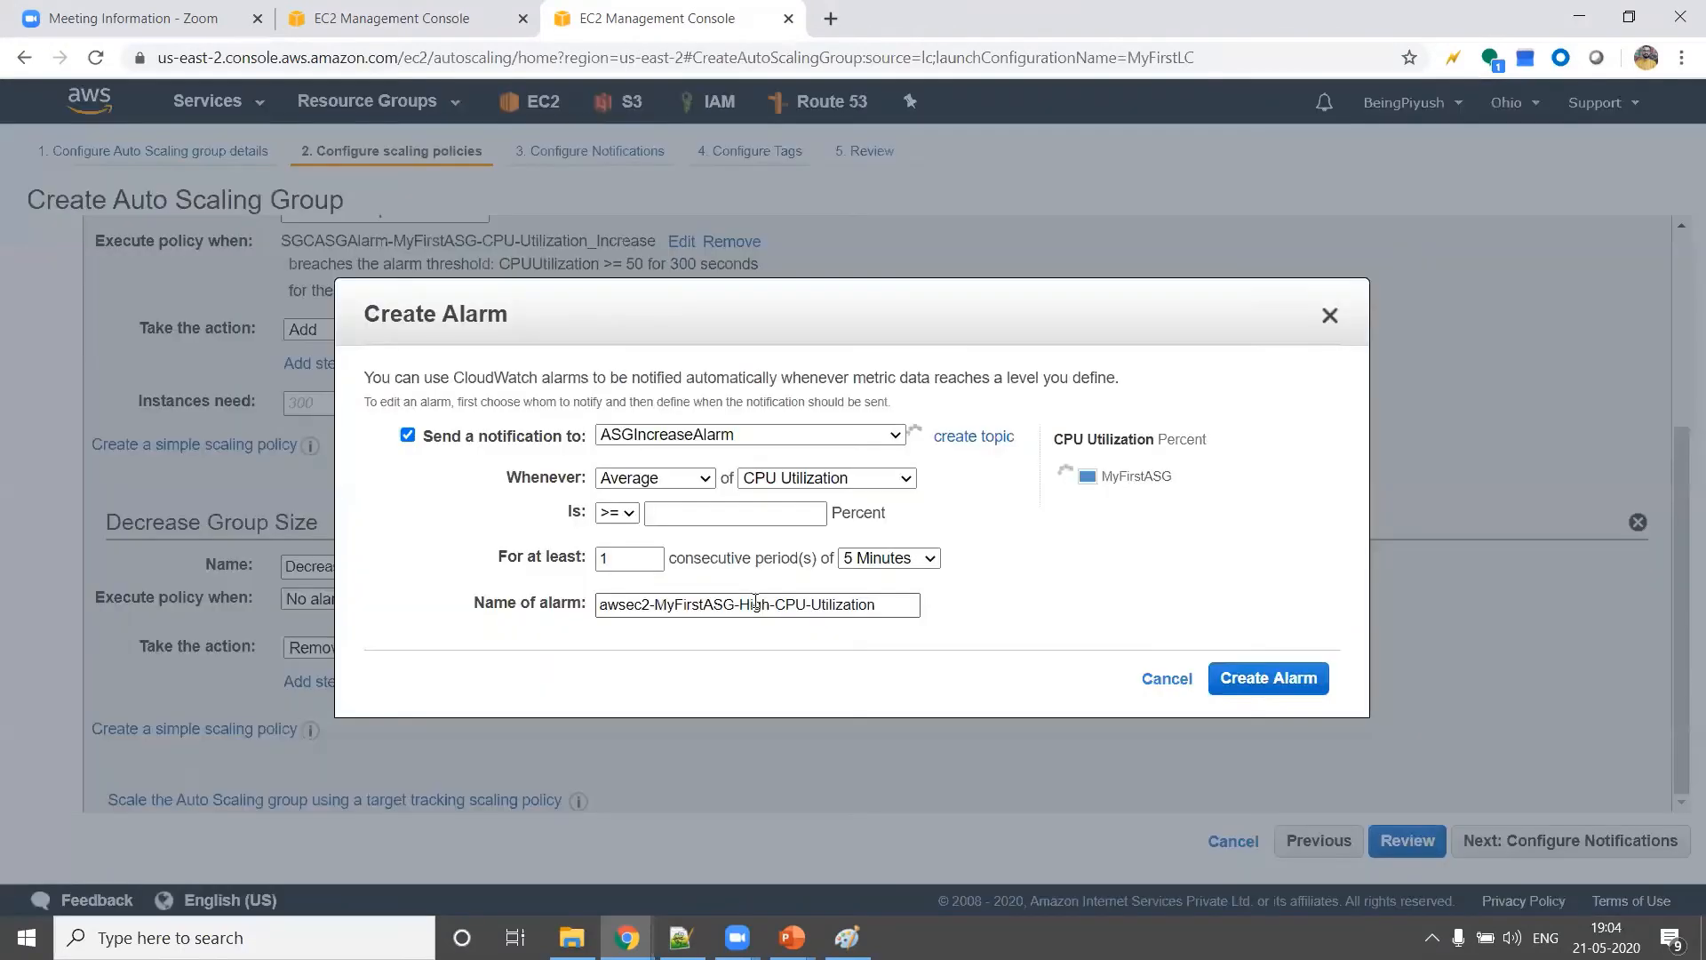
{"action": "left_click", "coordinate": [795, 436]}
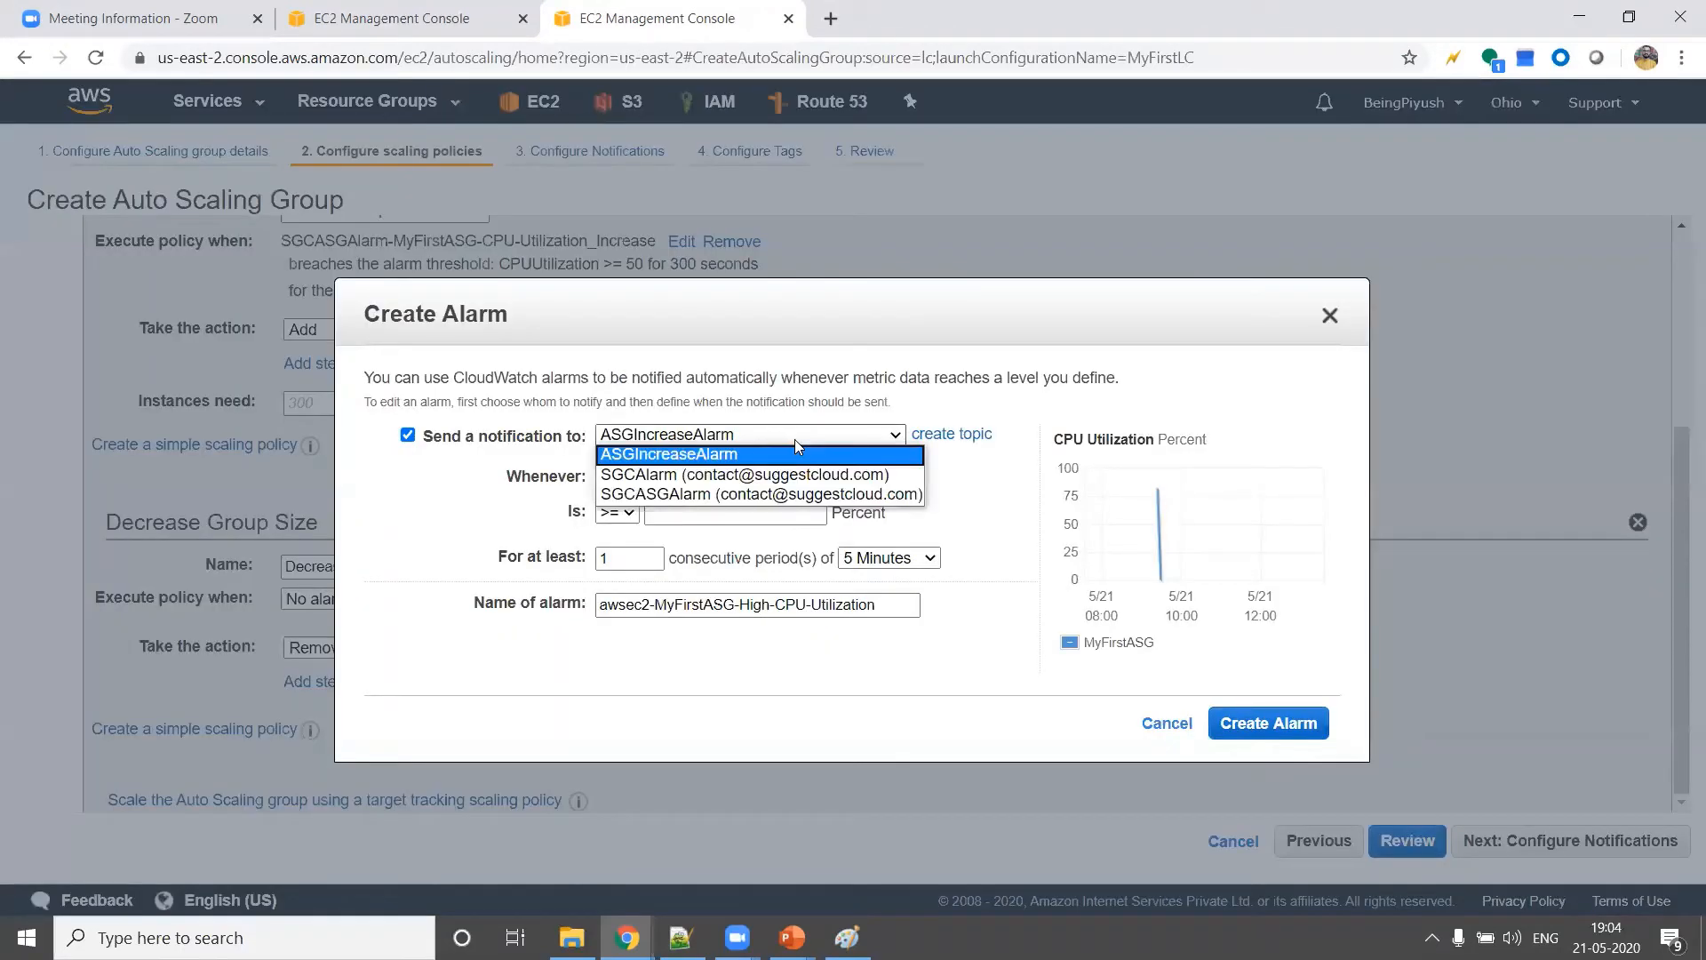
{"action": "left_click", "coordinate": [795, 446]}
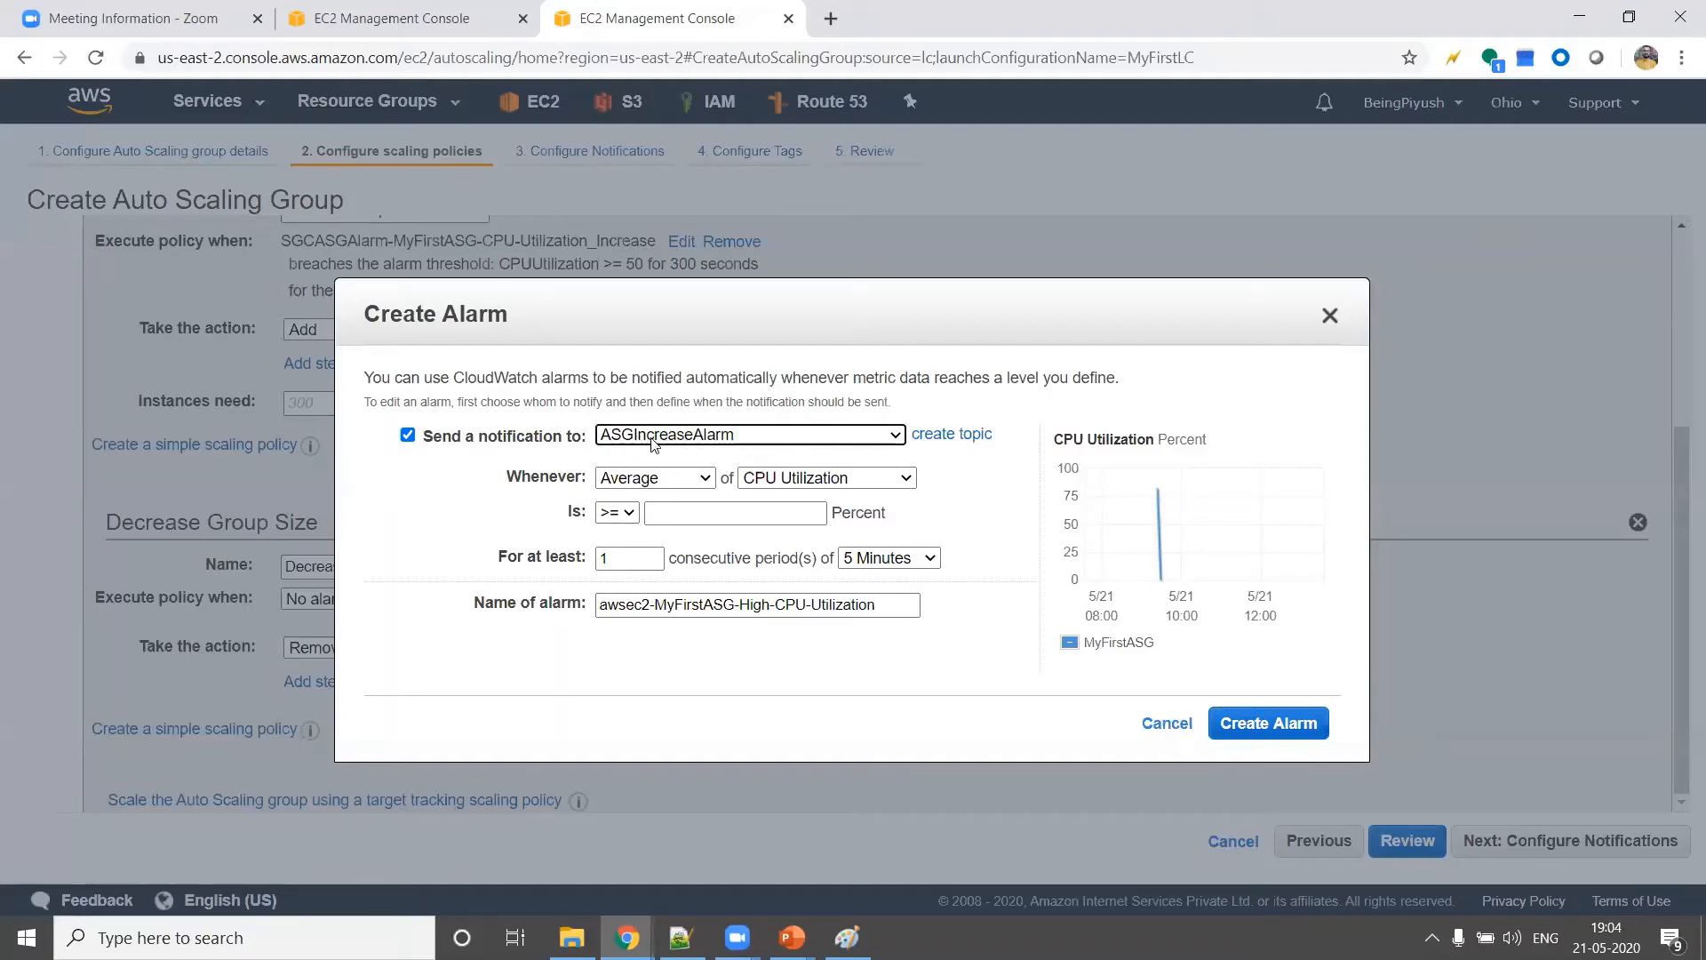
Set the alarm to trigger at average CPU Utilization <= 3 percent for one 5-minute period, and create it
{"action": "left_click", "coordinate": [617, 512]}
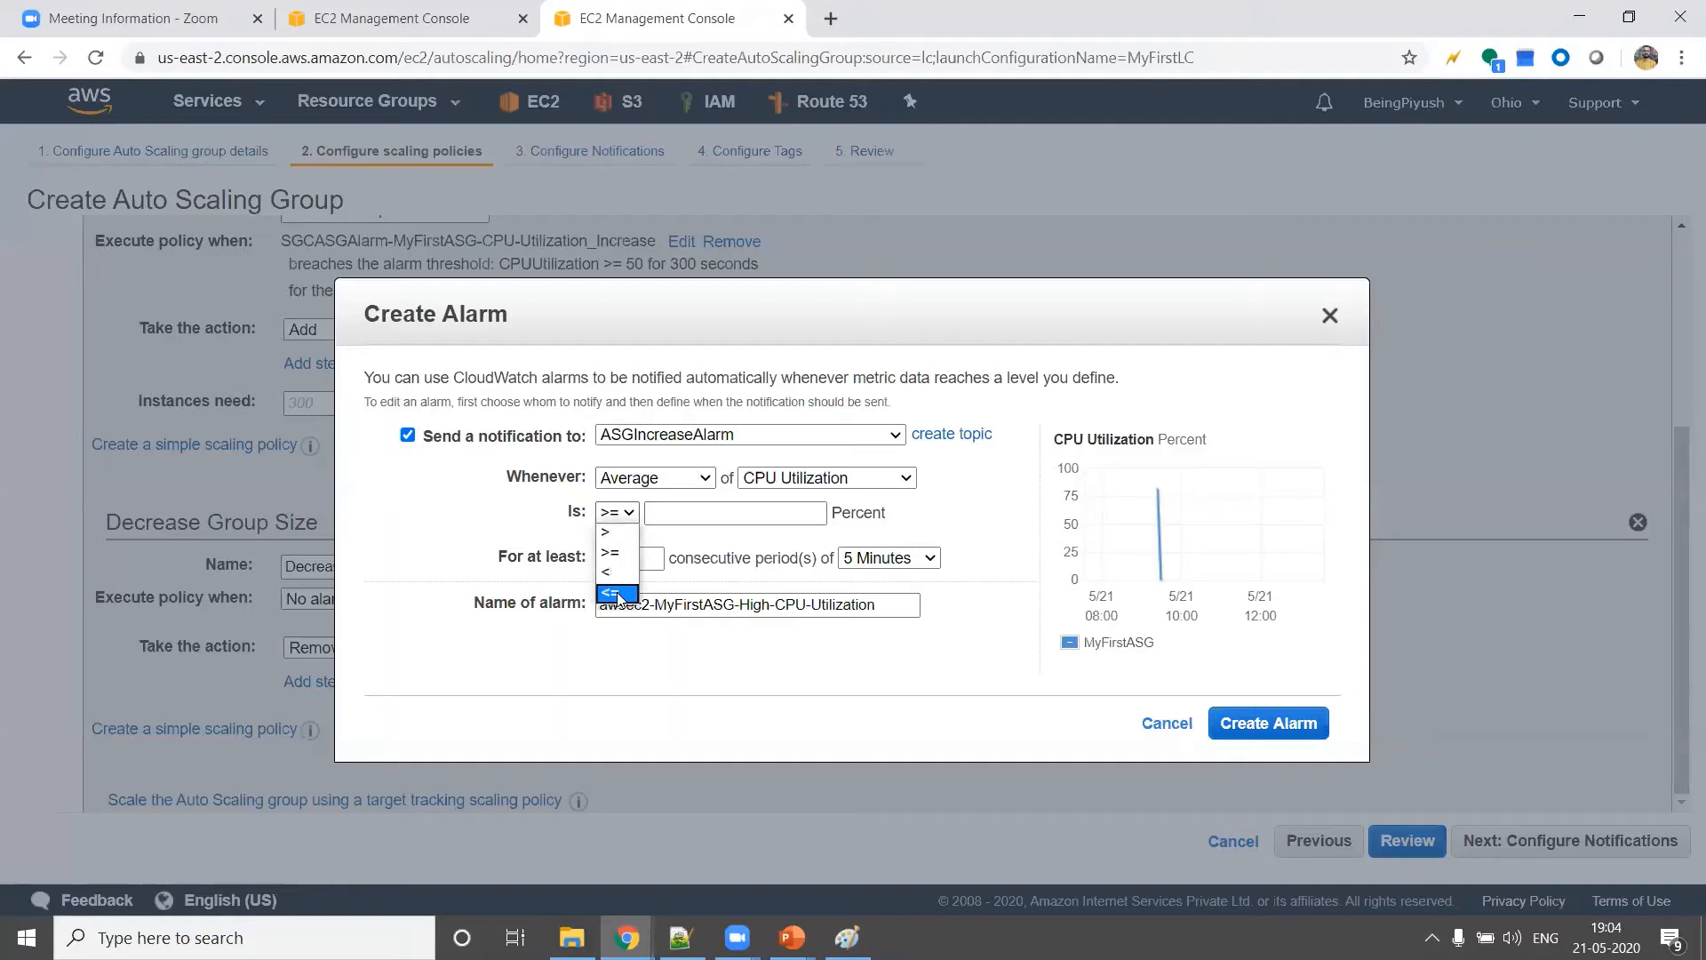
{"action": "left_click", "coordinate": [617, 590]}
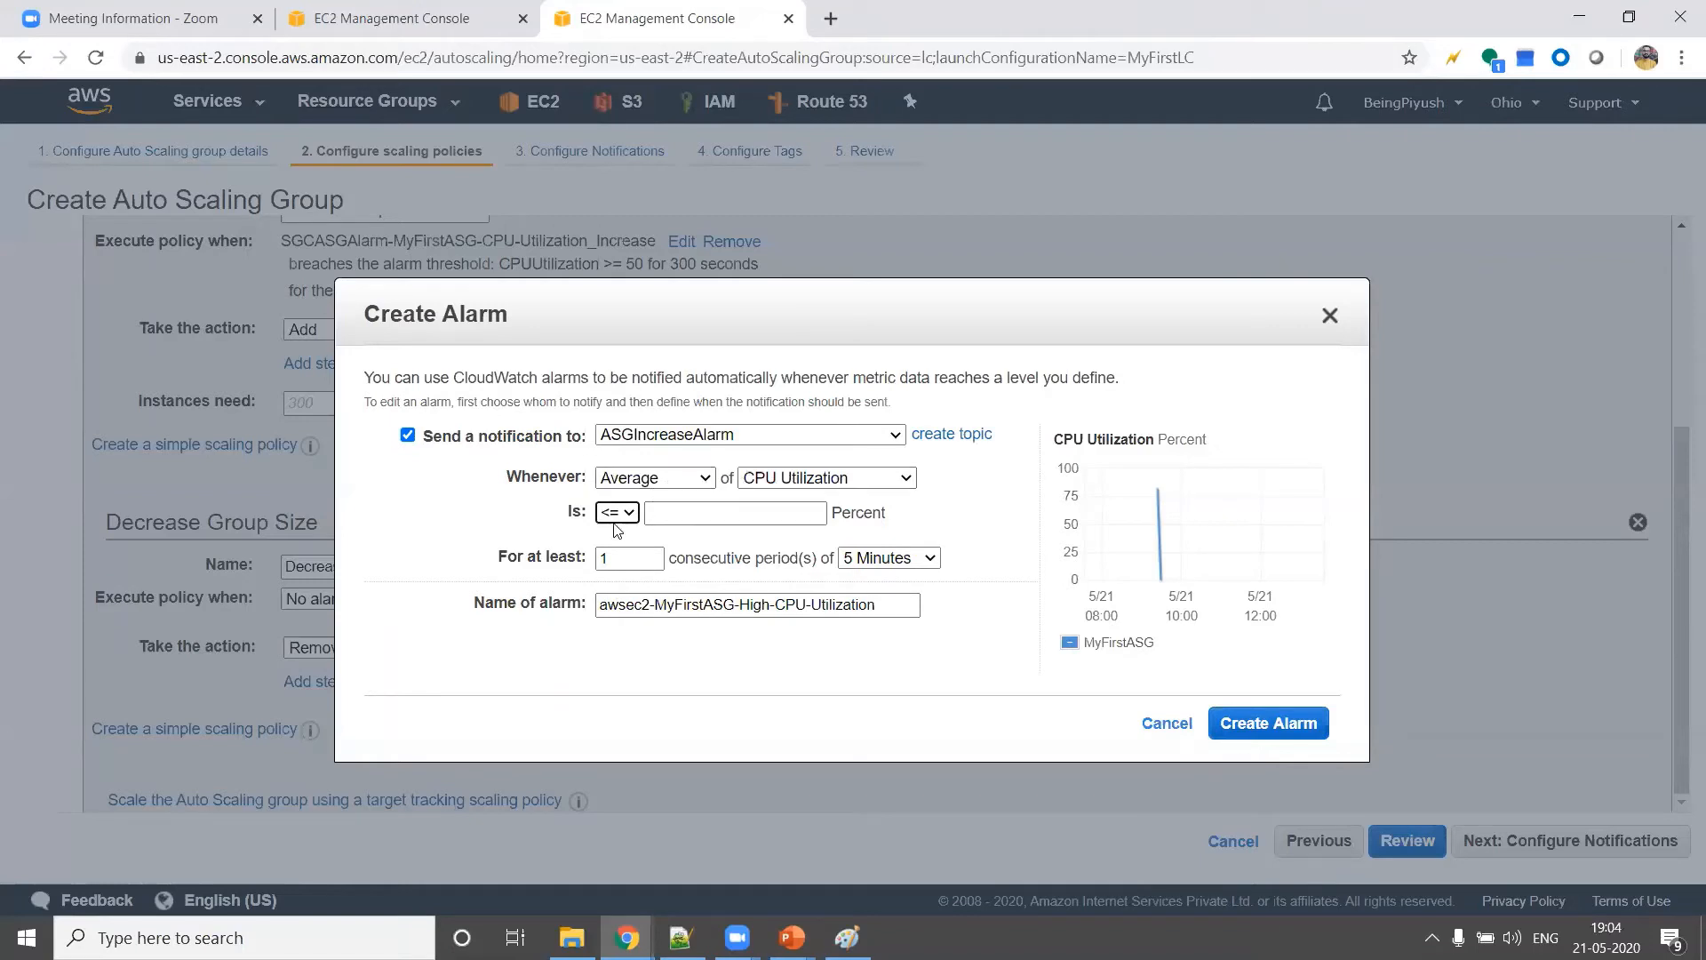
{"action": "left_click", "coordinate": [690, 519]}
{"action": "left_click", "coordinate": [960, 511]}
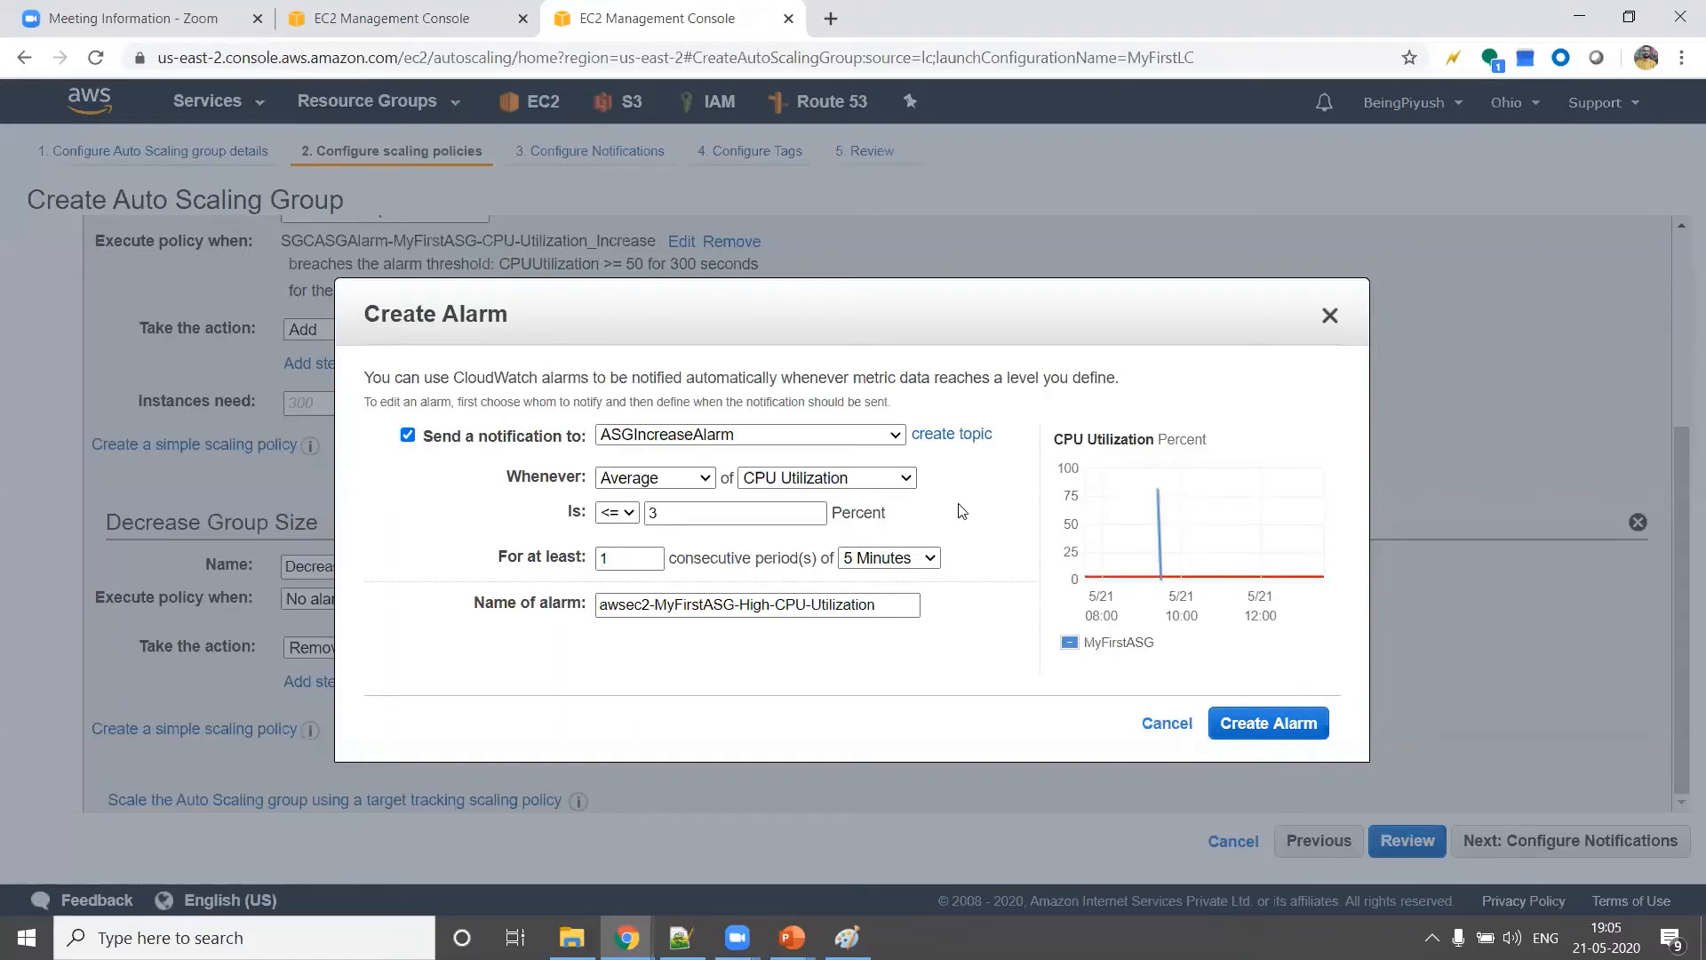
{"action": "left_click", "coordinate": [883, 566]}
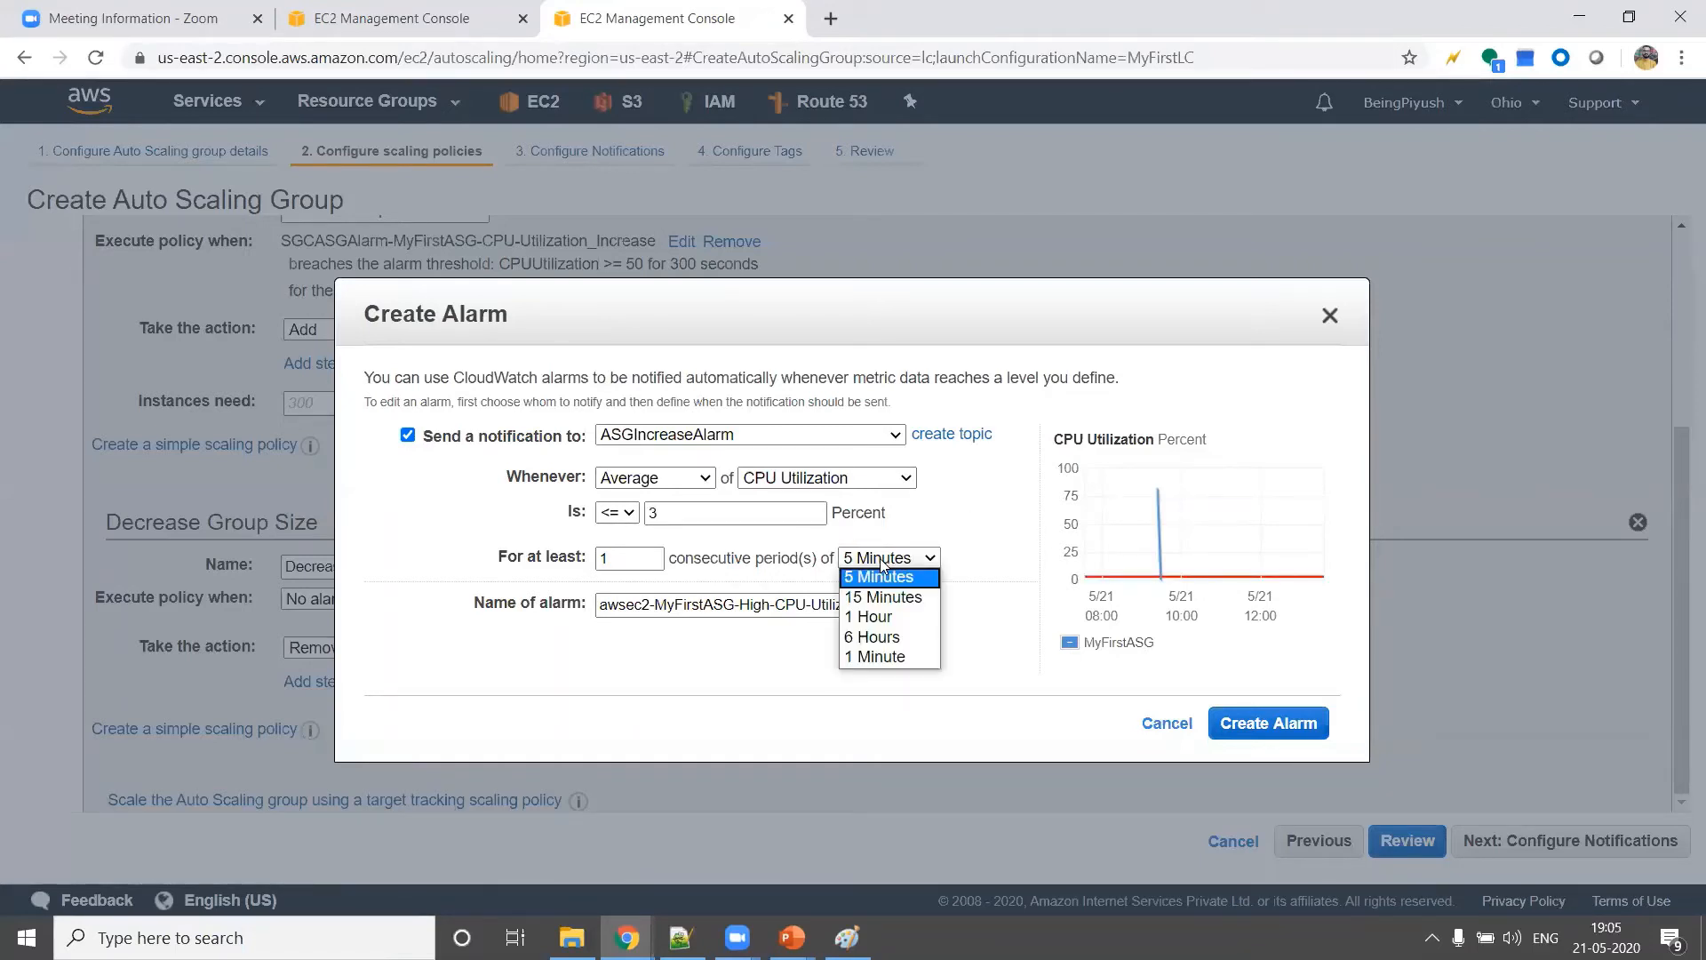
{"action": "left_click", "coordinate": [883, 565]}
{"action": "left_click", "coordinate": [970, 534]}
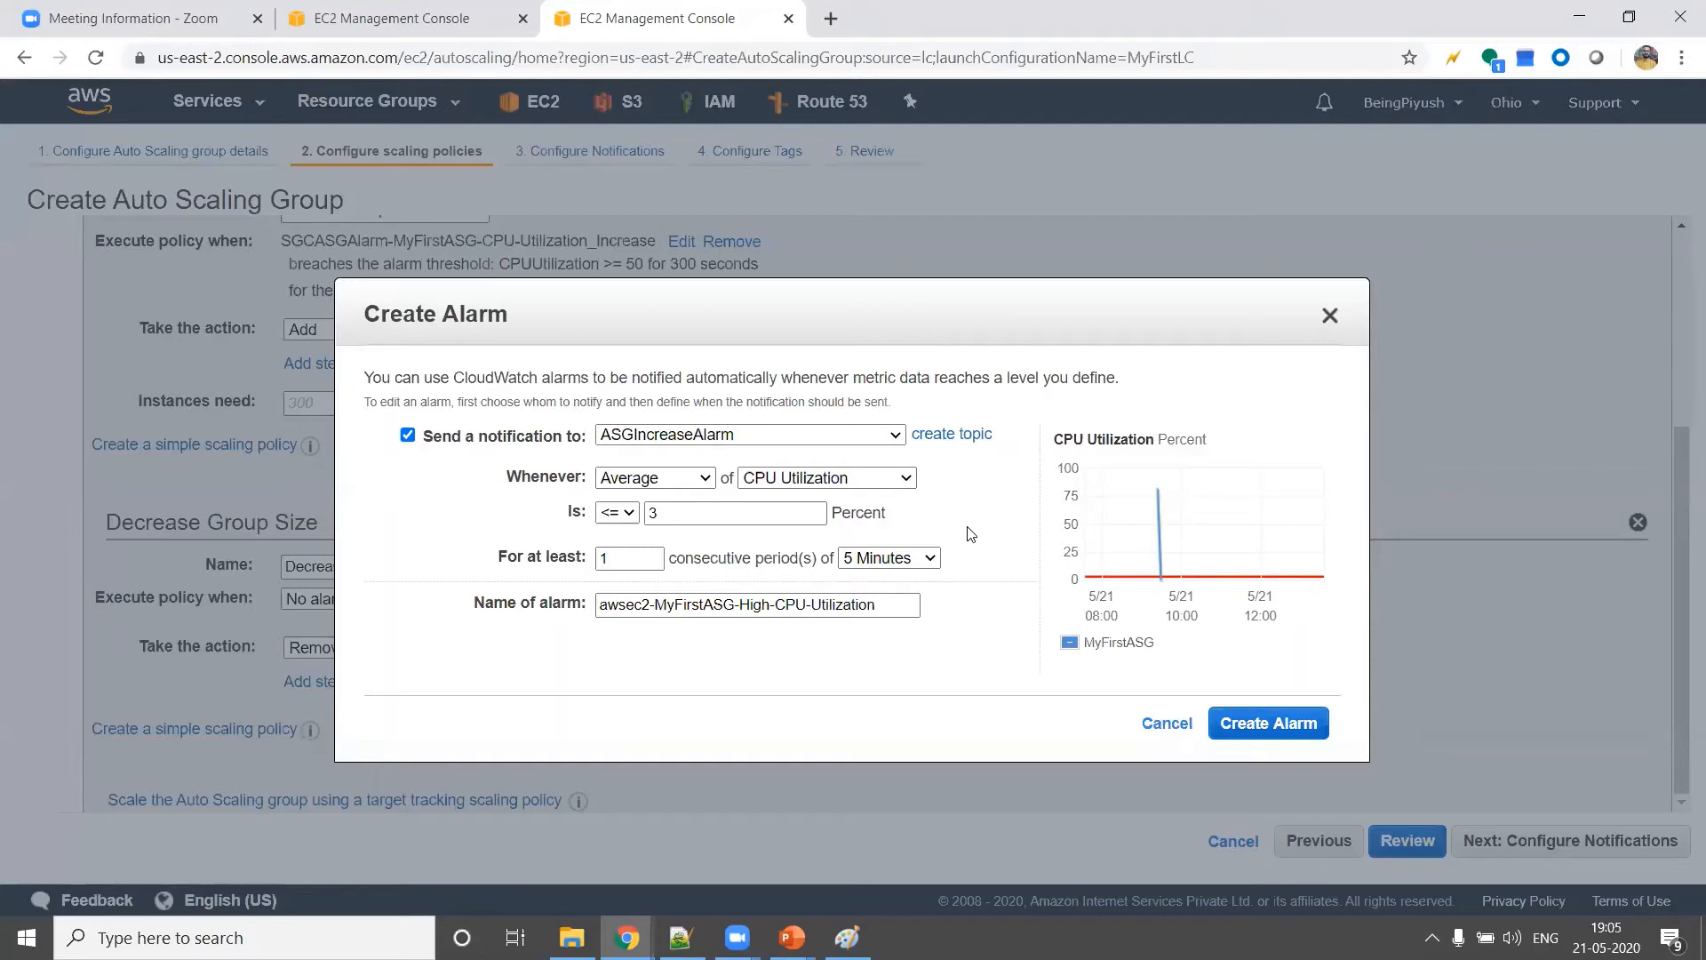
{"action": "left_click", "coordinate": [1277, 725]}
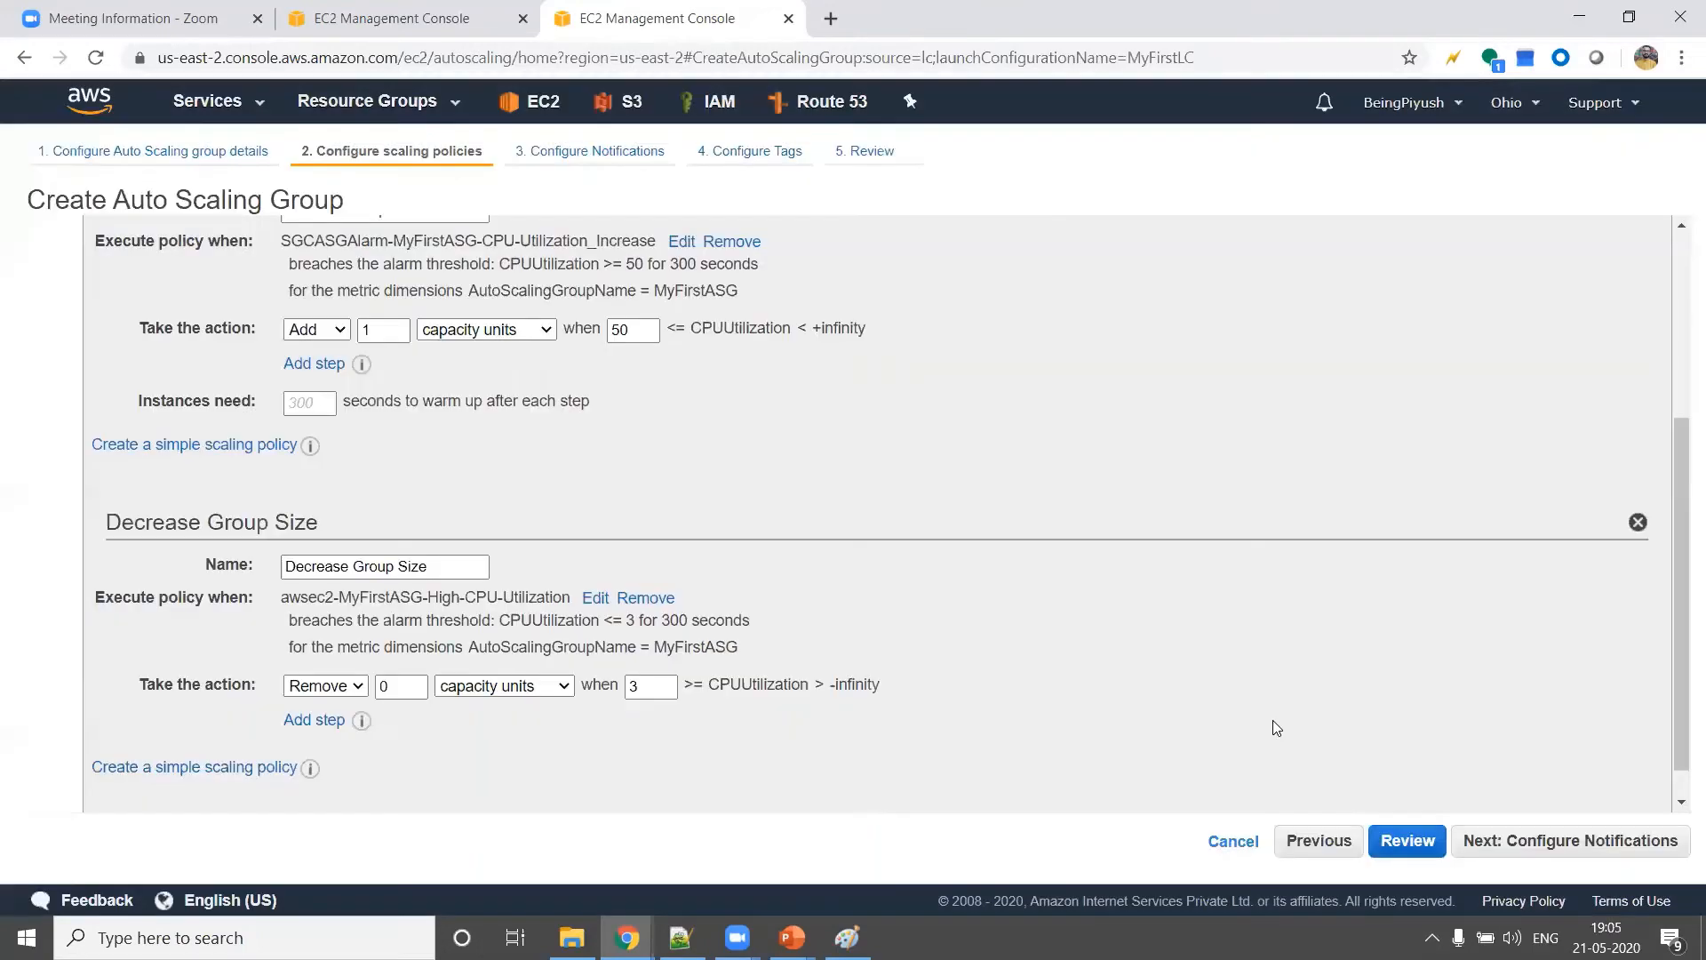
Set the Decrease Group Size policy to remove 1 capacity unit when its alarm threshold is breached
{"action": "scroll", "coordinate": [780, 595], "scroll_direction": "down", "scroll_amount": 1}
{"action": "left_click", "coordinate": [409, 647]}
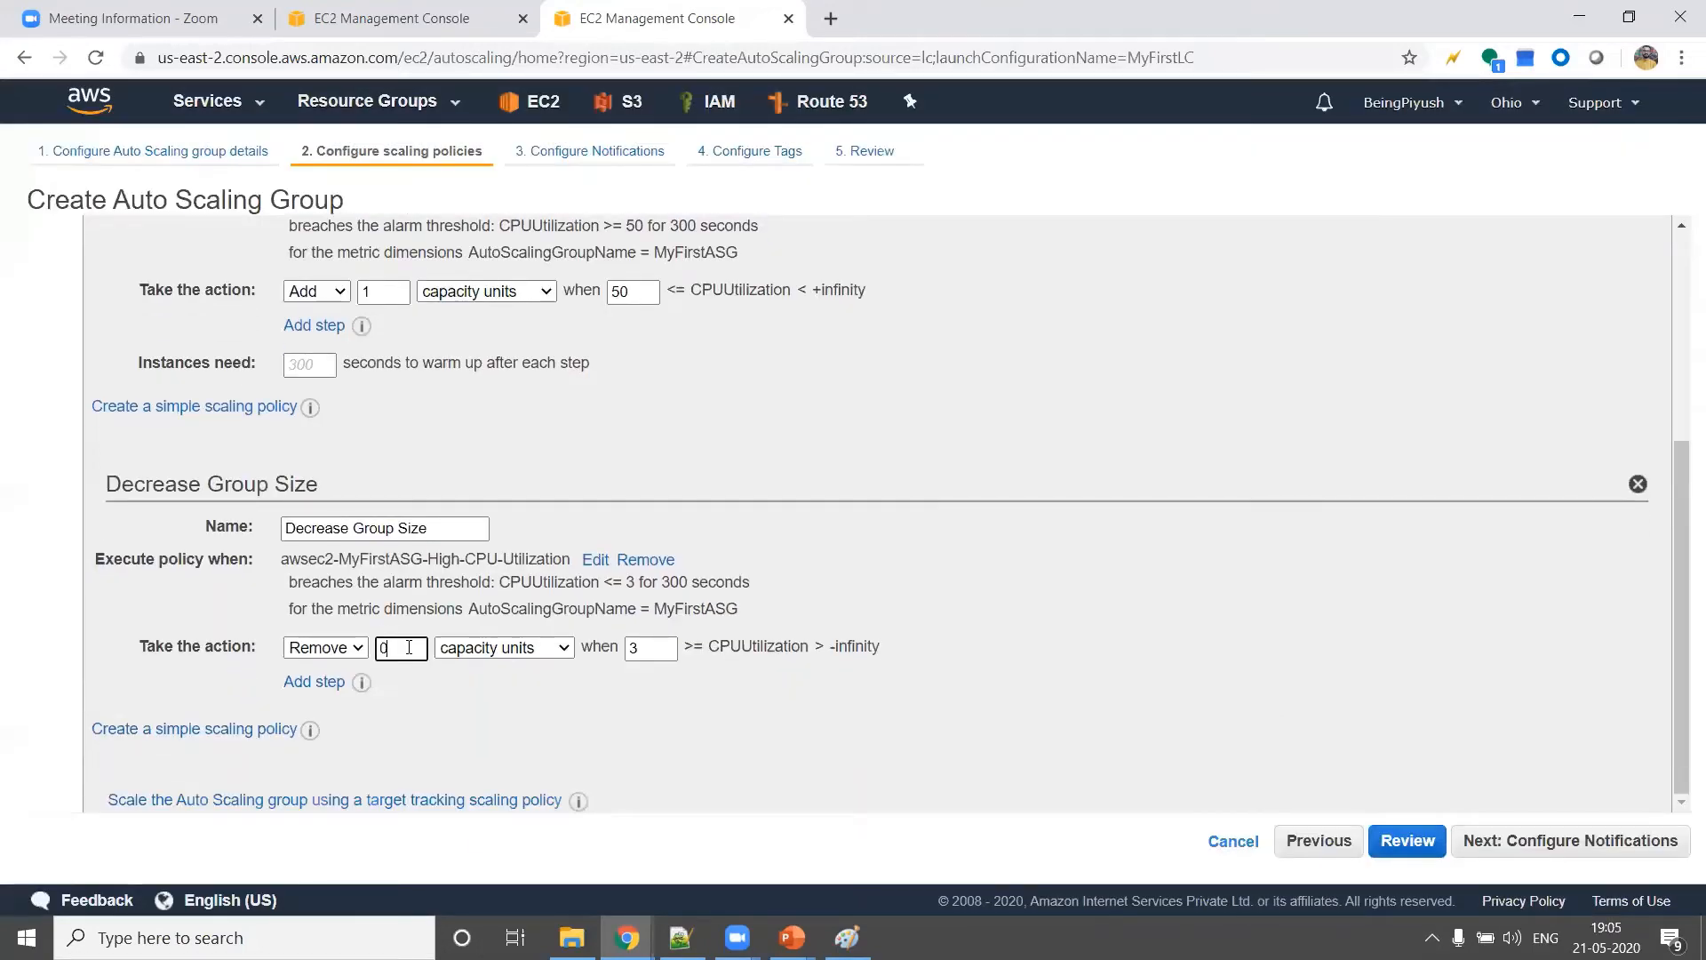
{"action": "key", "text": "BackSpace"}
{"action": "left_click", "coordinate": [632, 709]}
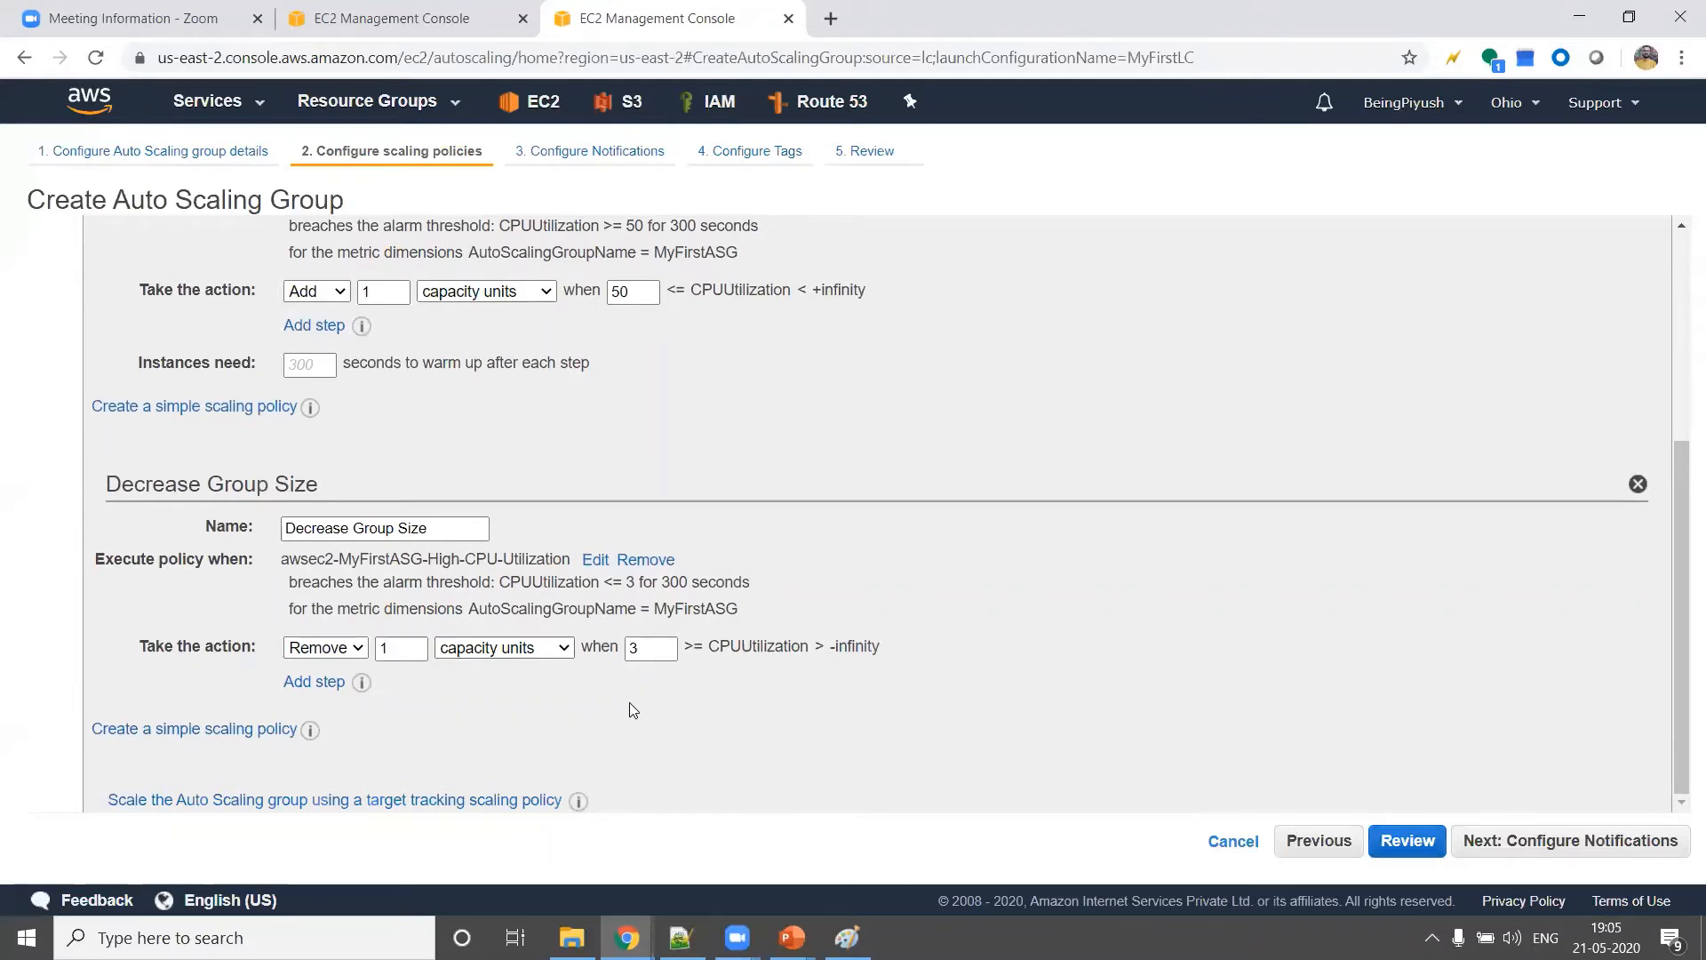
Add a group notification to ASGIncreaseAlarm for instance launch, terminate, fail to launch and fail to terminate events
{"action": "left_click", "coordinate": [1552, 849]}
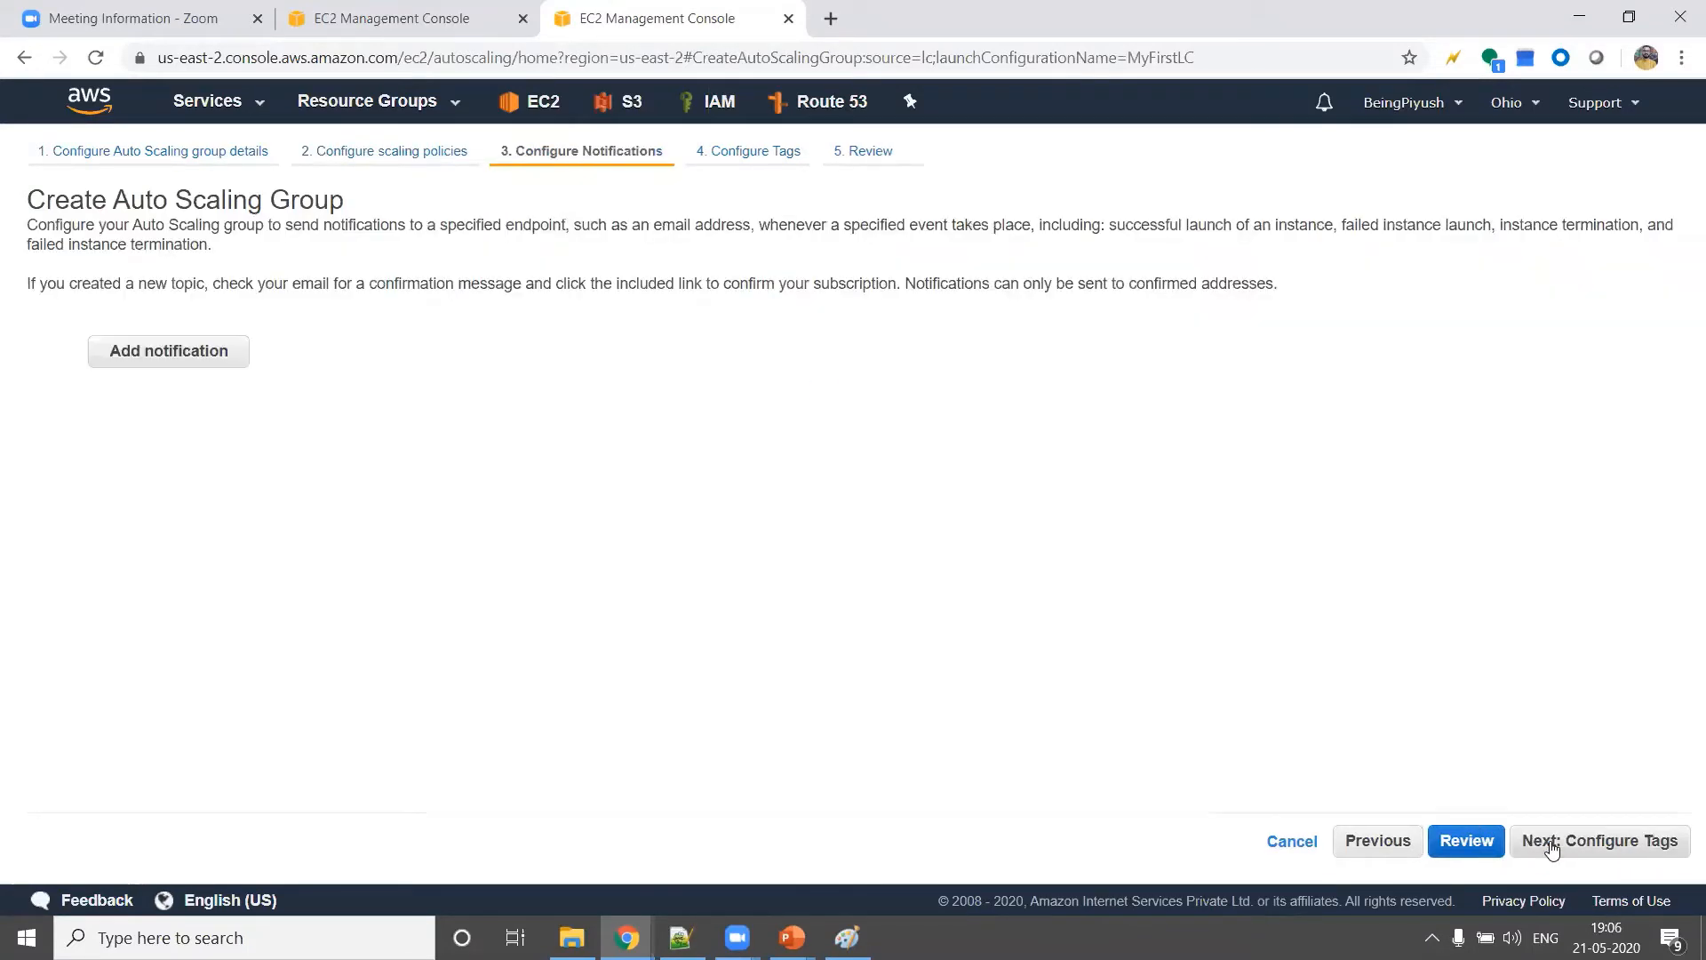
{"action": "left_click", "coordinate": [174, 353]}
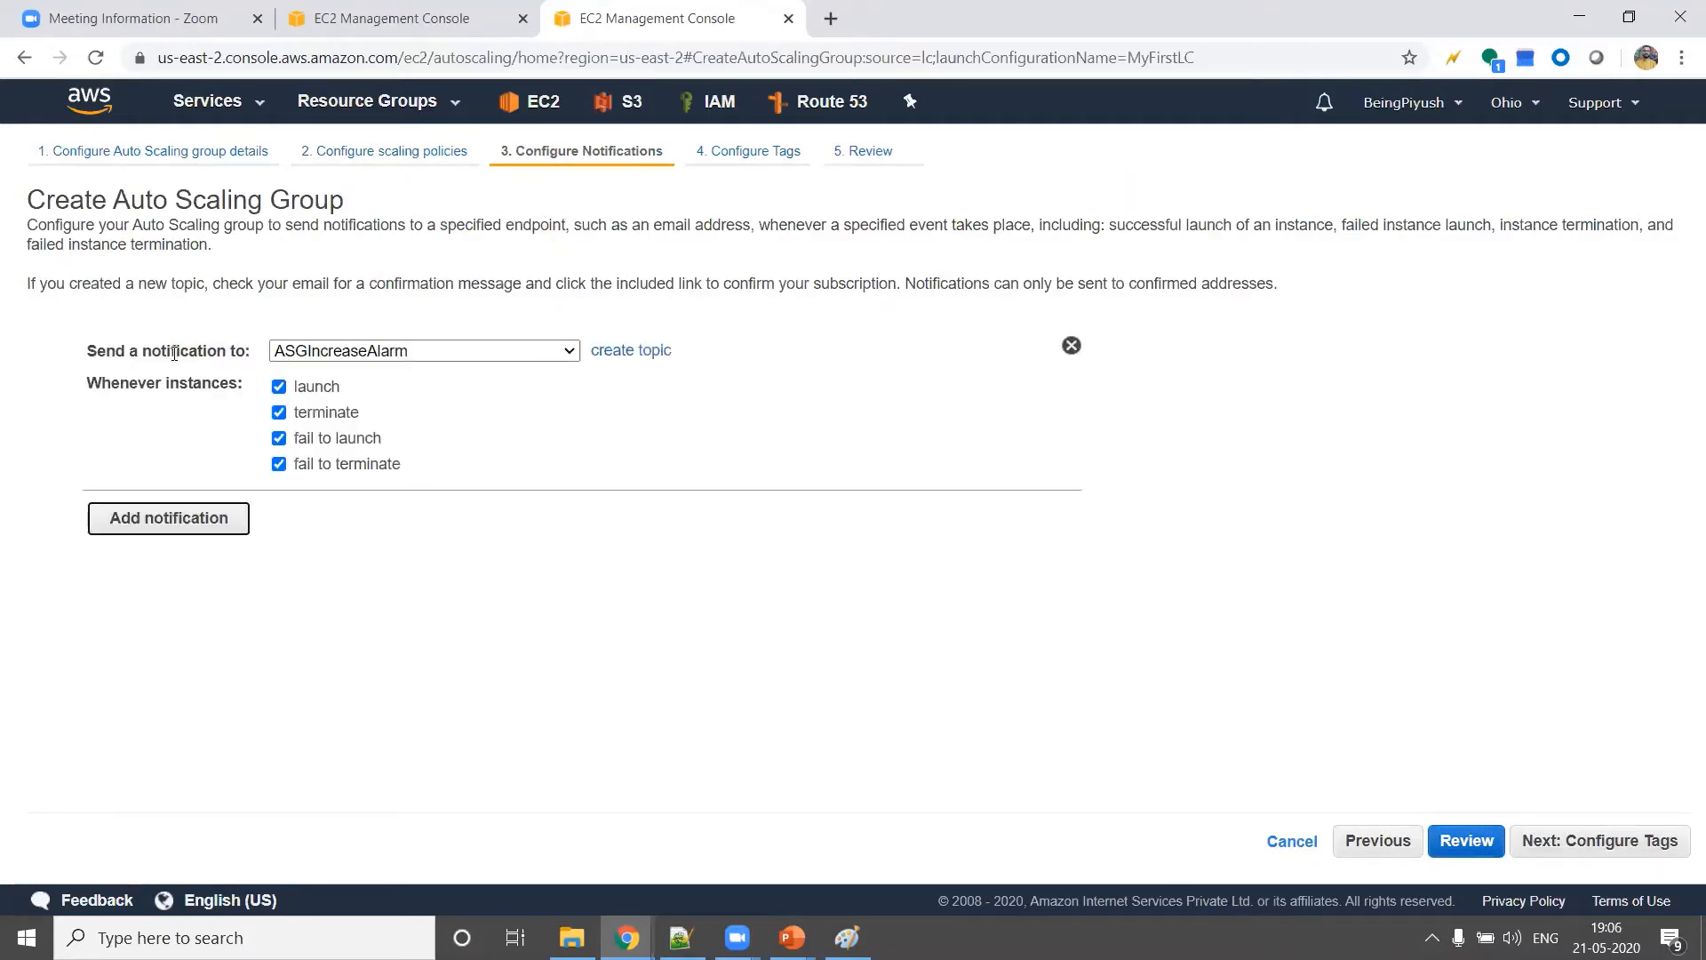
{"action": "left_click", "coordinate": [488, 359]}
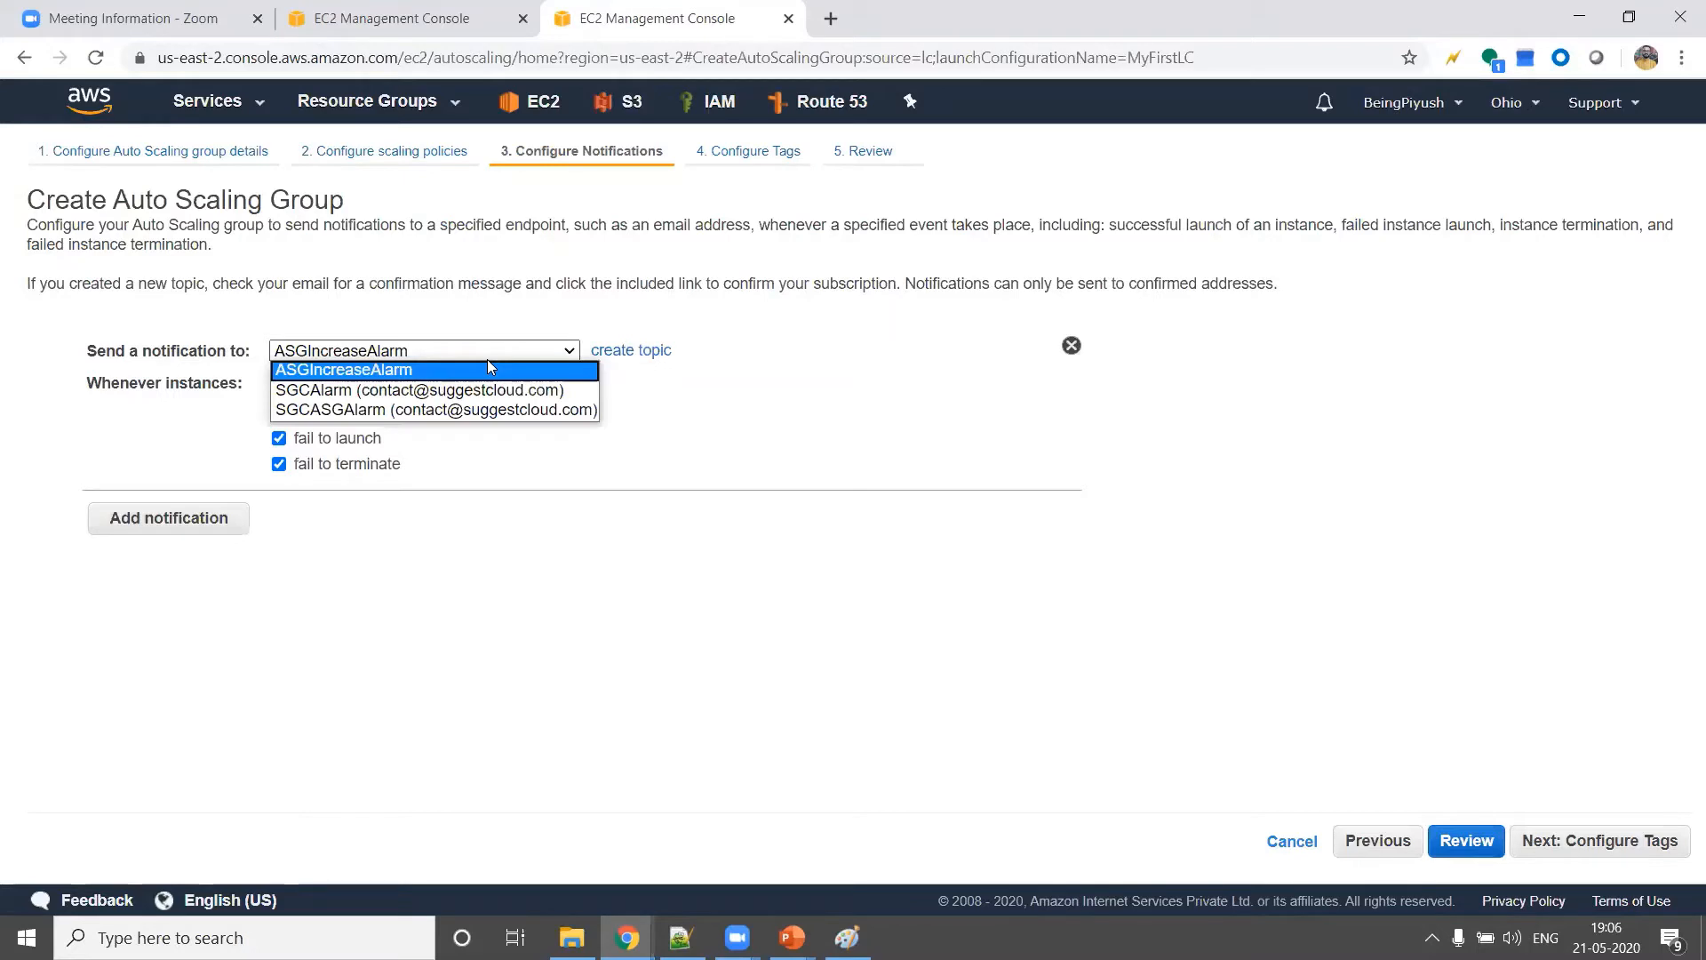
{"action": "left_click", "coordinate": [487, 361]}
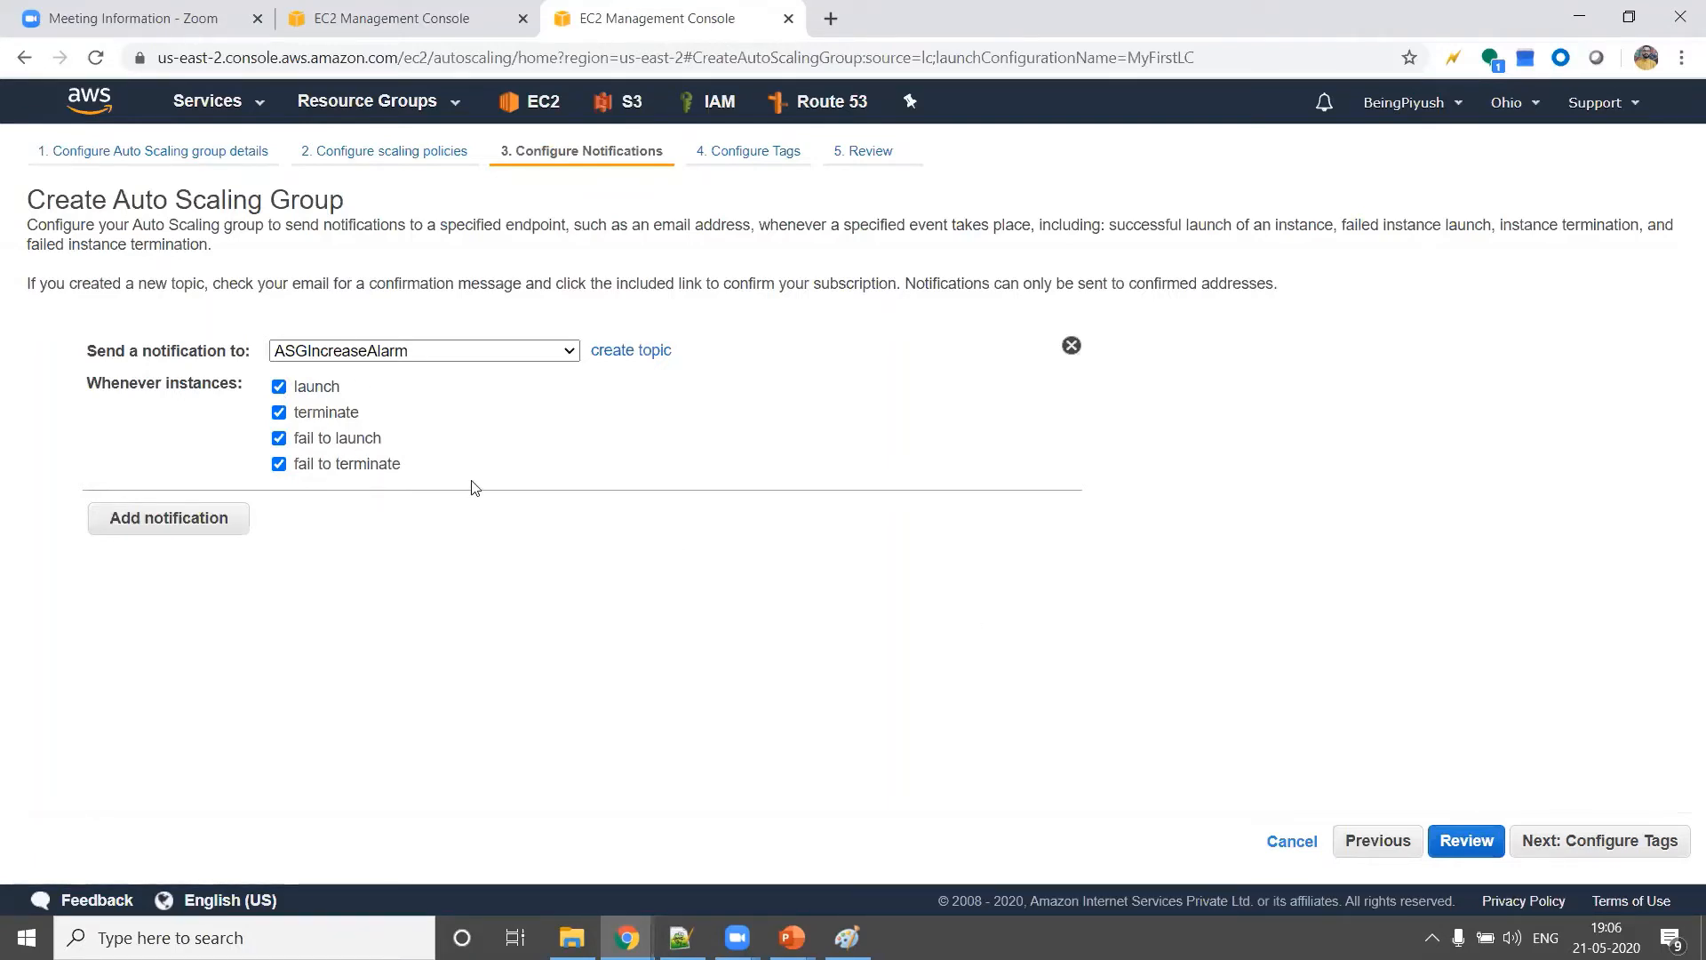
{"action": "left_click", "coordinate": [278, 388]}
{"action": "left_click", "coordinate": [278, 388]}
Add a tag with key Name and value MyFirstASG, then review and create the Auto Scaling group
{"action": "left_click", "coordinate": [1654, 838]}
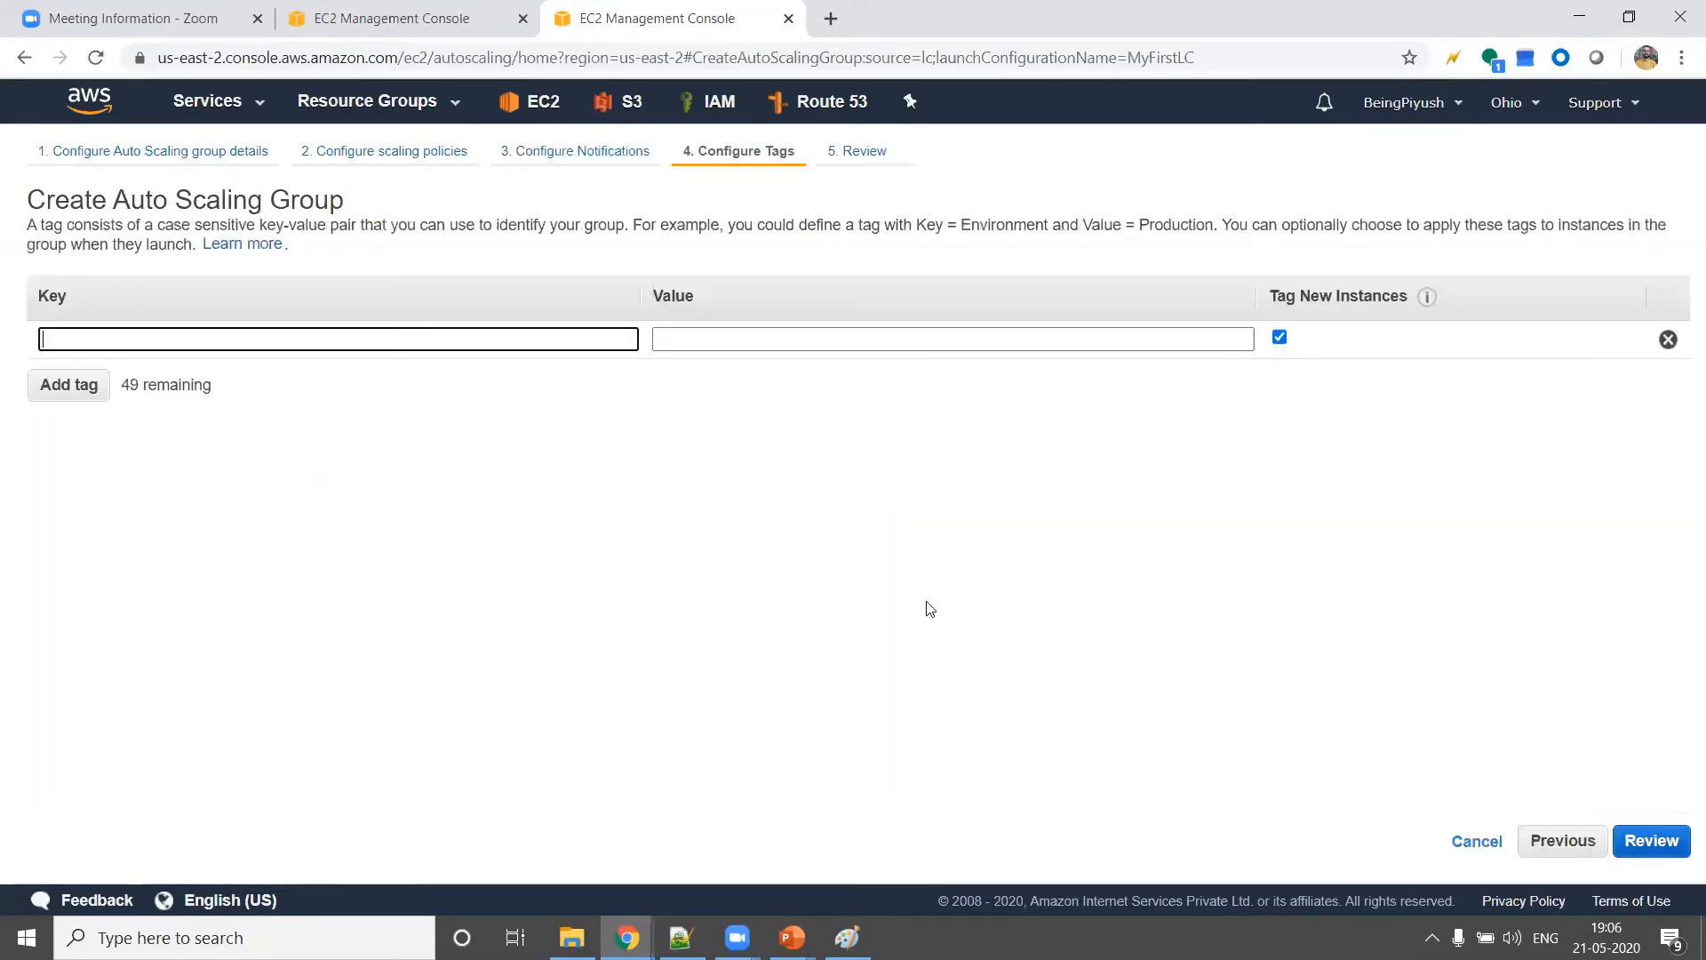
{"action": "type", "text": "Name"}
{"action": "key", "text": "Tab"}
{"action": "type", "text": "My"}
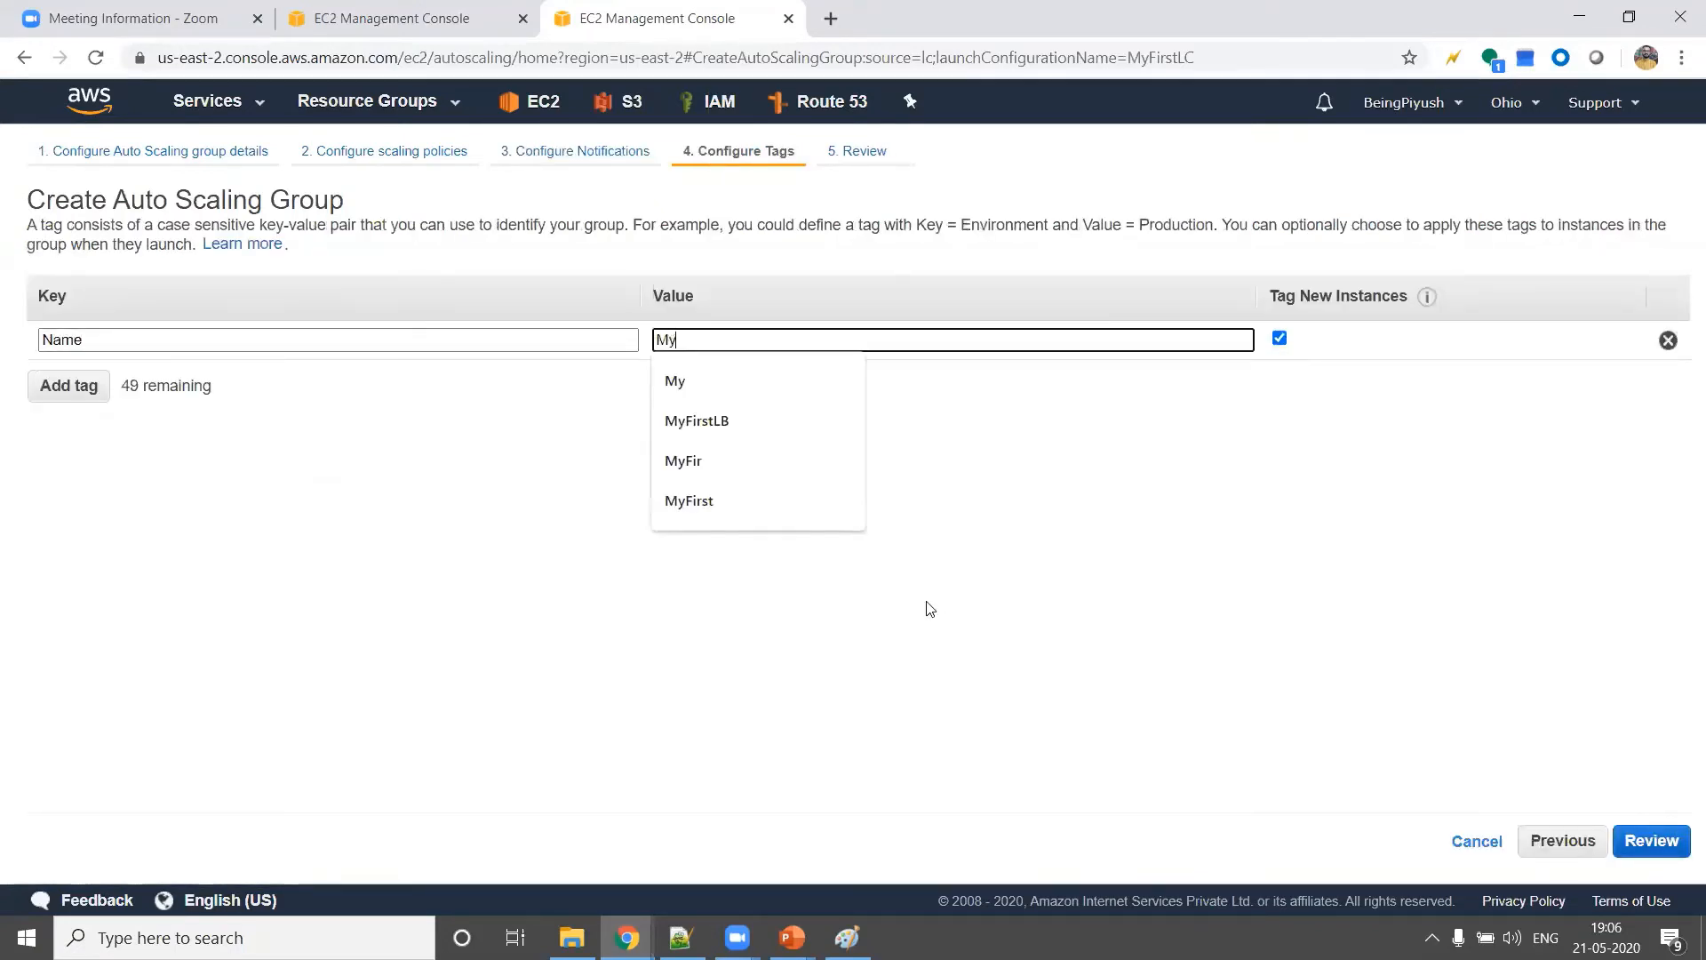
{"action": "key", "text": "Down"}
{"action": "key", "text": "Down"}
{"action": "type", "text": "Di"}
{"action": "key", "text": "BackSpace"}
{"action": "key", "text": "BackSpace"}
{"action": "type", "text": "Fr"}
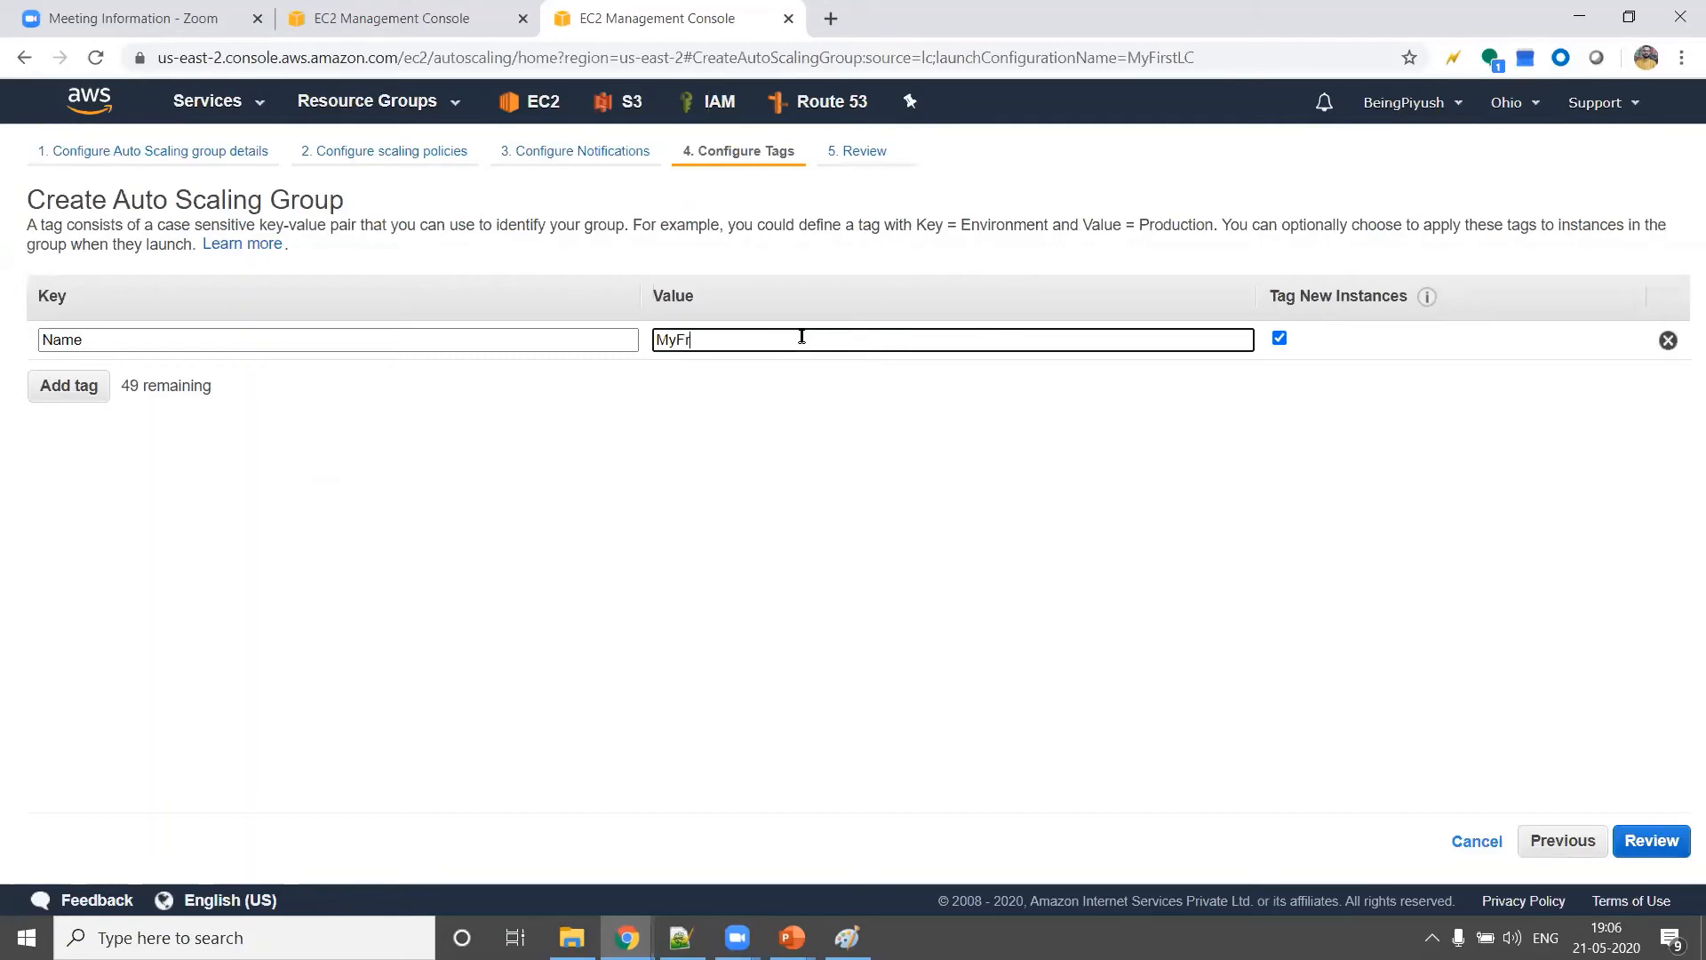
{"action": "type", "text": "rstASG"}
{"action": "left_click", "coordinate": [1649, 842]}
{"action": "left_click", "coordinate": [1635, 841]}
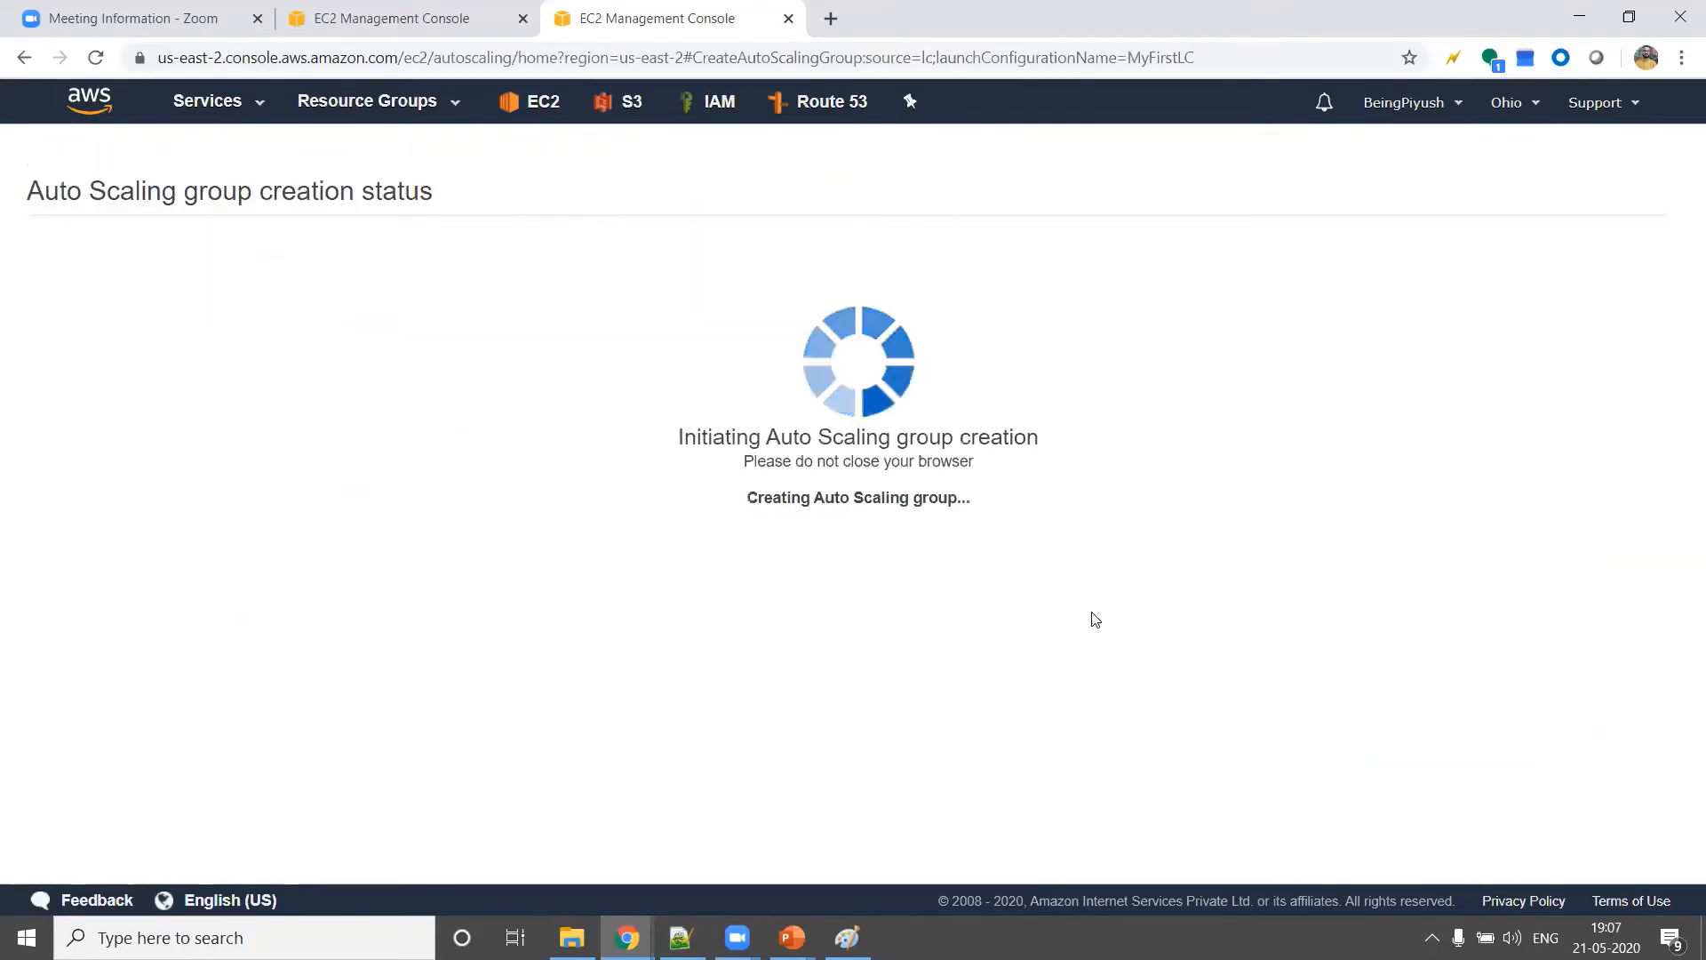
Check the Auto Scaling Groups steps in the Ec2_Rough.txt notes in Notepad++
{"action": "key", "text": "alt+Tab"}
{"action": "key", "text": "alt+Tab"}
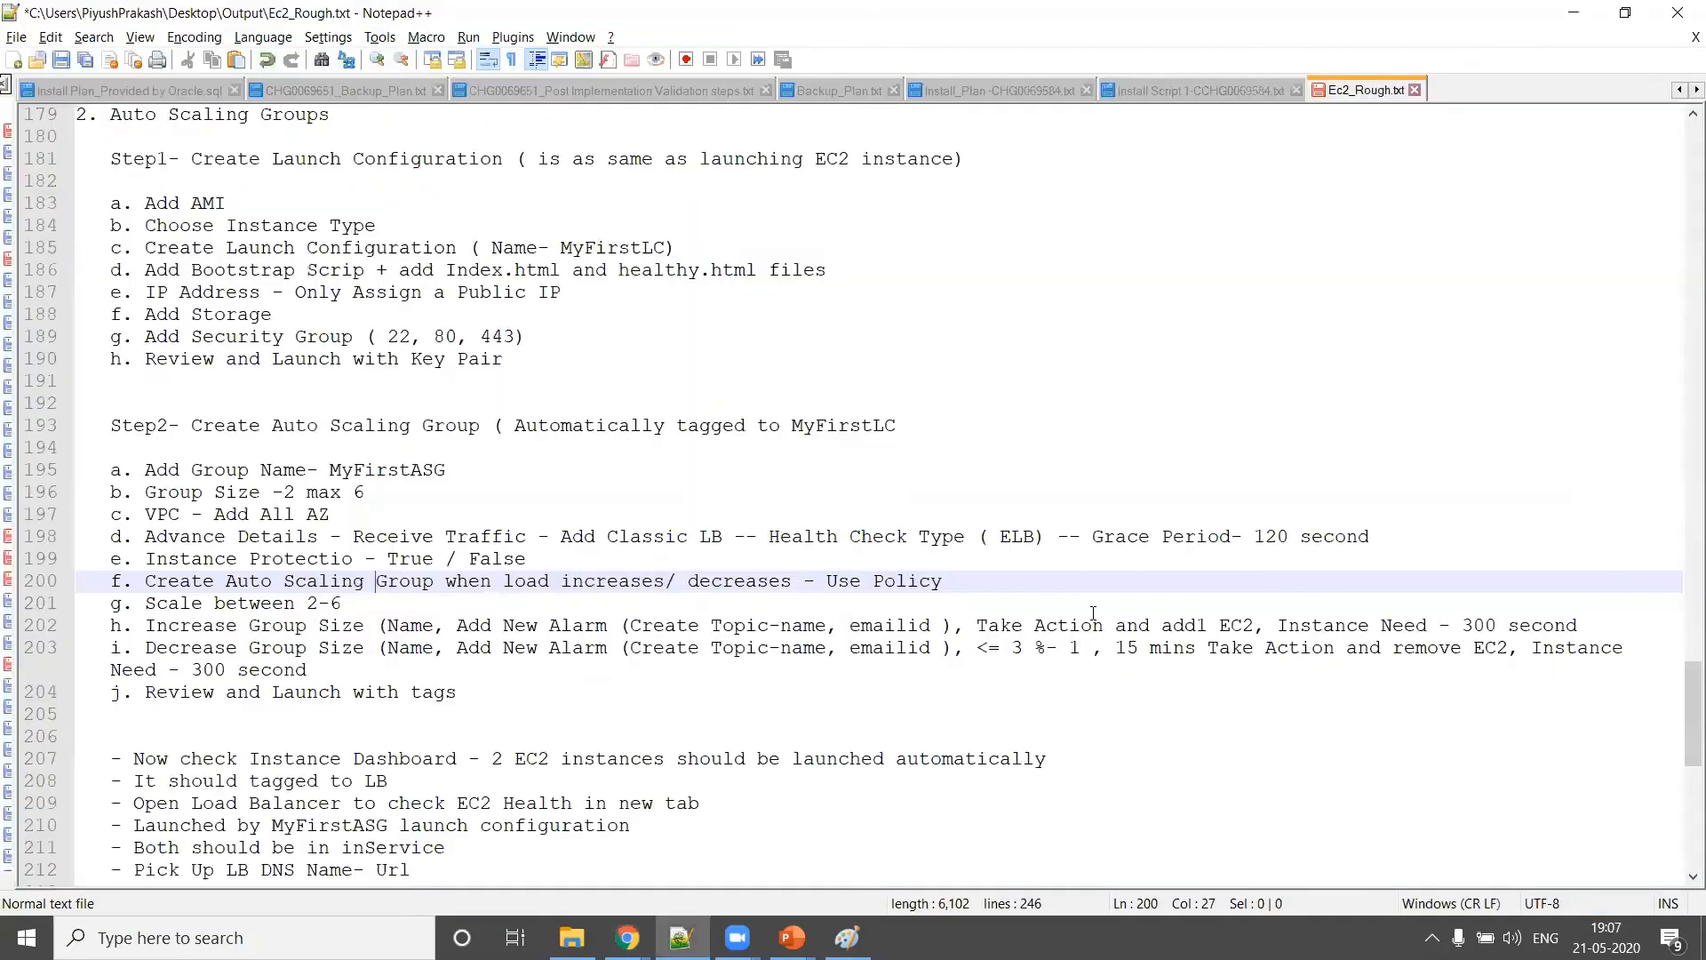
{"action": "key", "text": "alt+Tab"}
Switch back to Chrome, open the EC2 Instances list and enlarge it to show every instance
{"action": "left_click", "coordinate": [518, 5]}
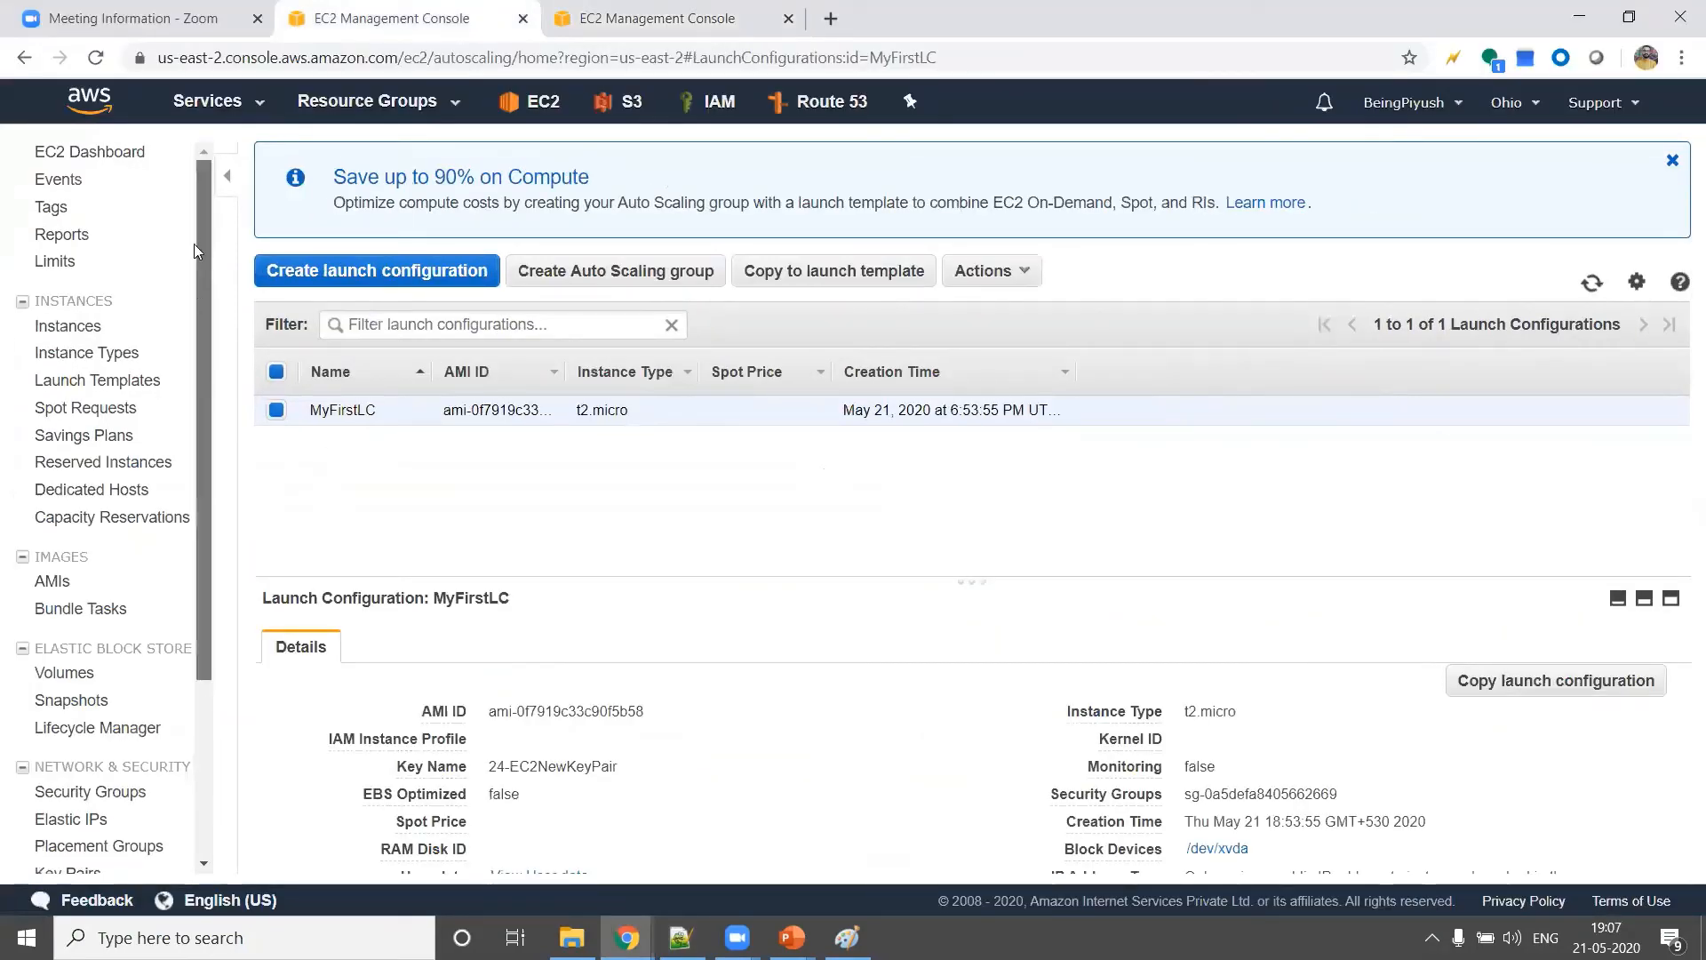
{"action": "left_click", "coordinate": [66, 354]}
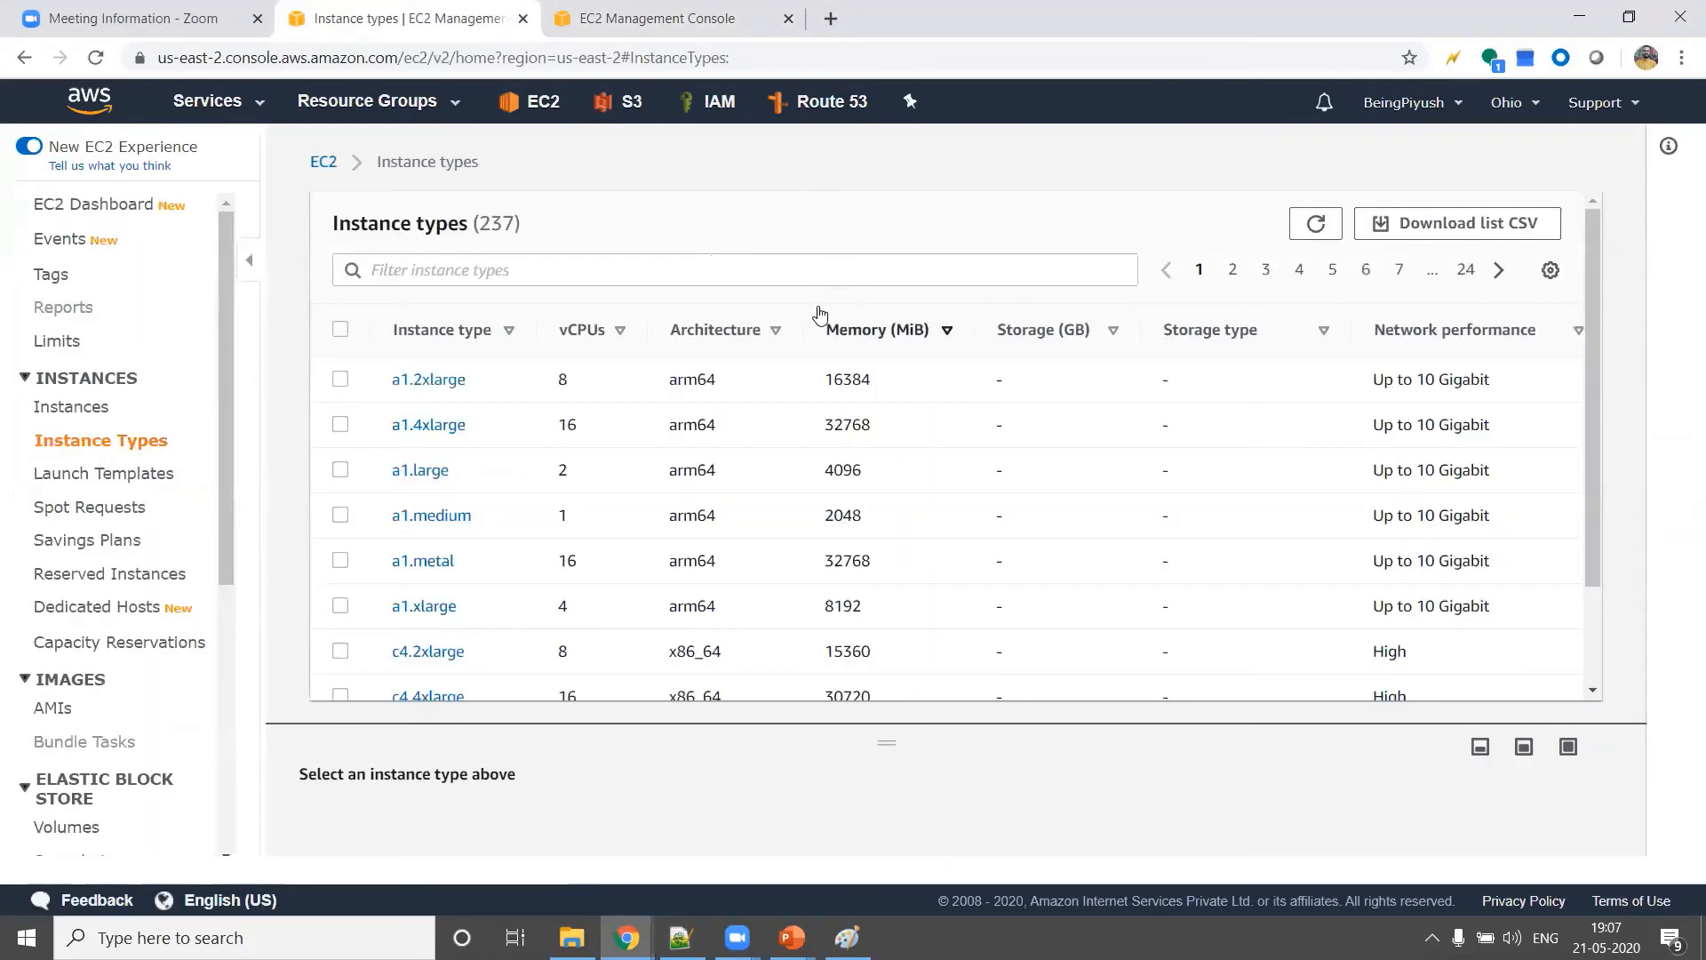
{"action": "left_click", "coordinate": [72, 407]}
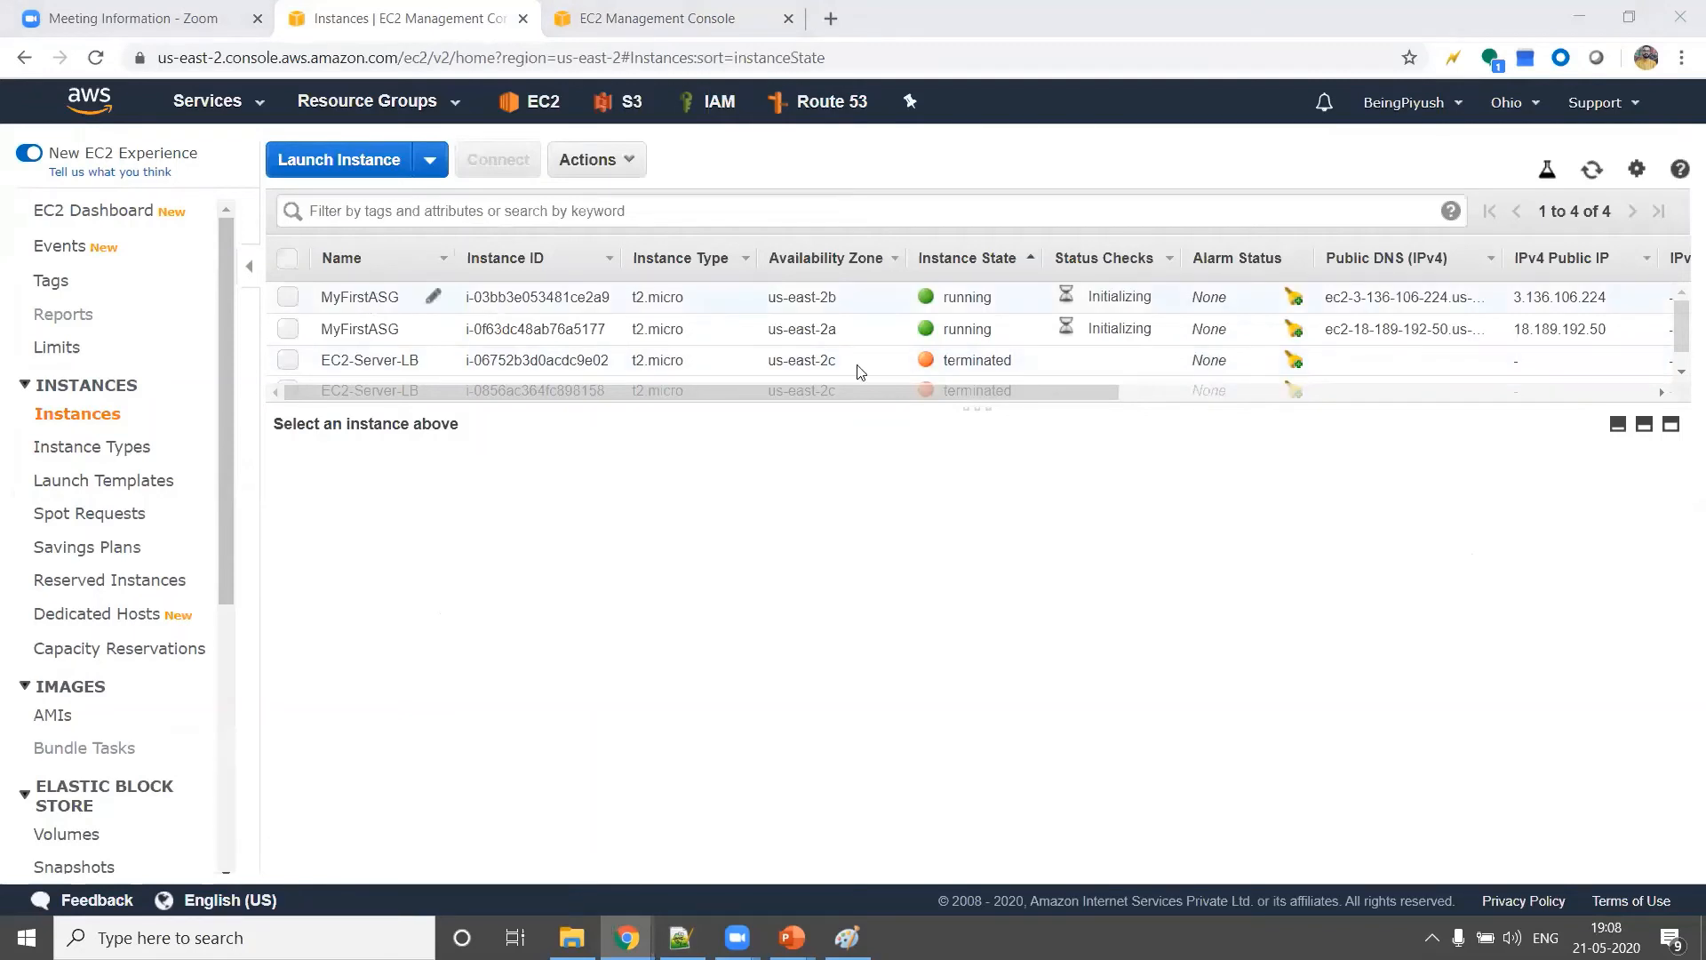
{"action": "left_click_drag", "start_coordinate": [989, 405], "coordinate": [998, 476]}
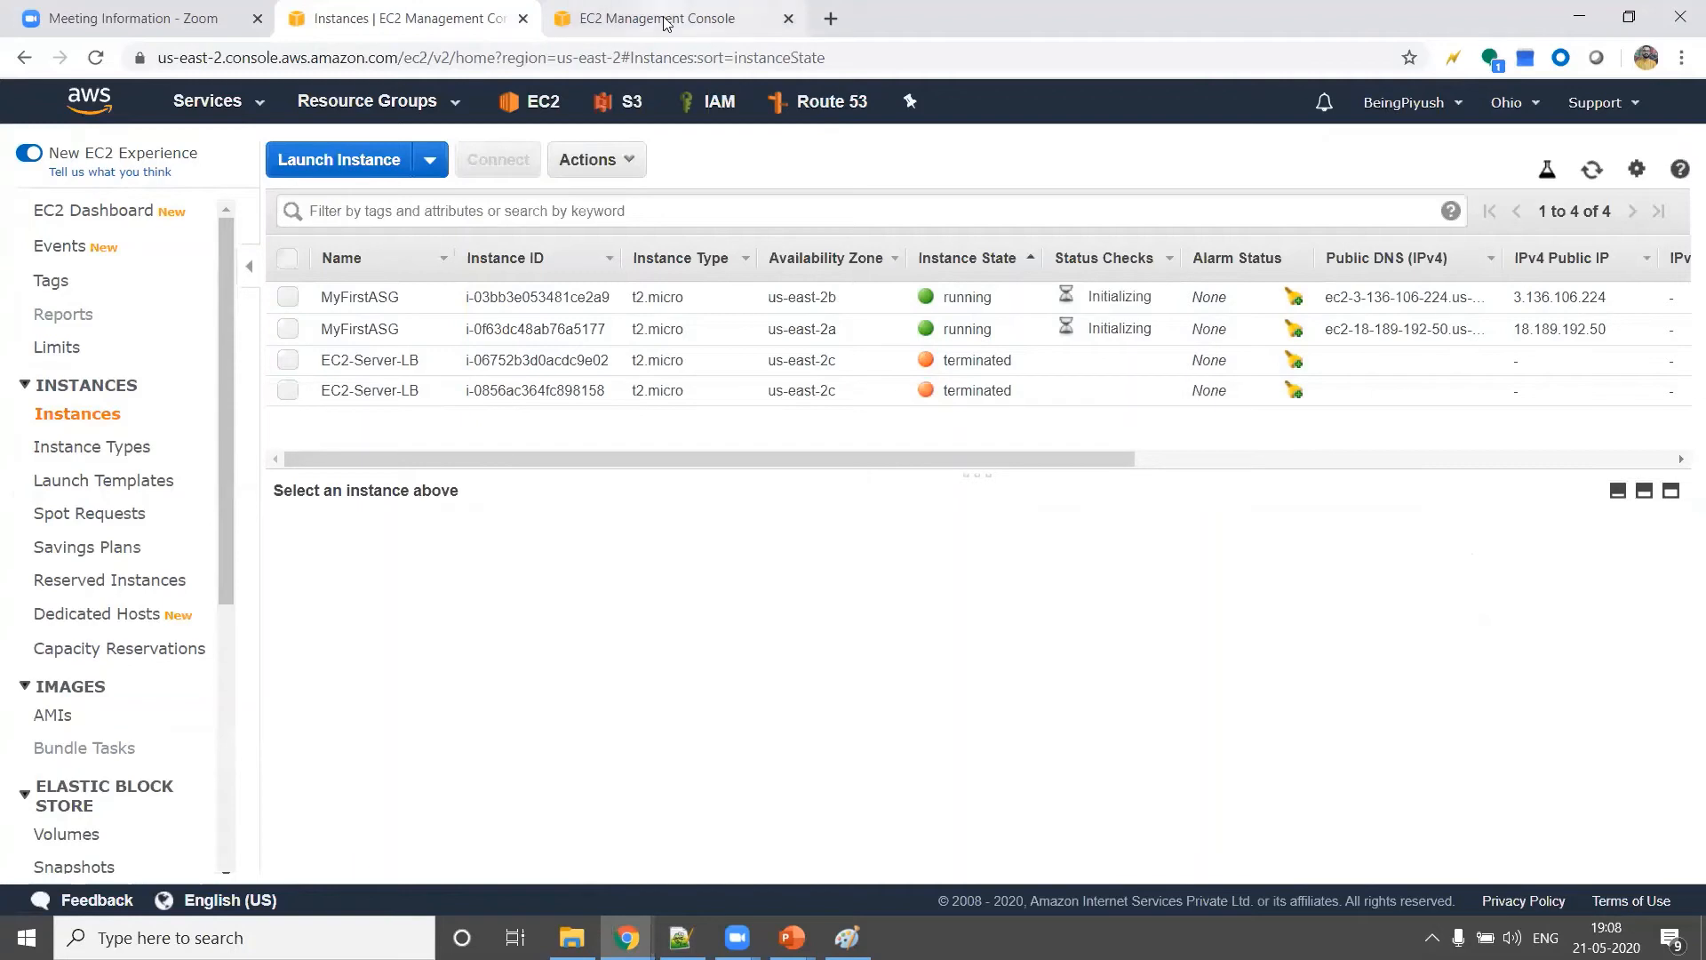
Review the MyFirstASG group details, then open the Load Balancers page in a new browser tab
{"action": "key", "text": "ctrl+Tab"}
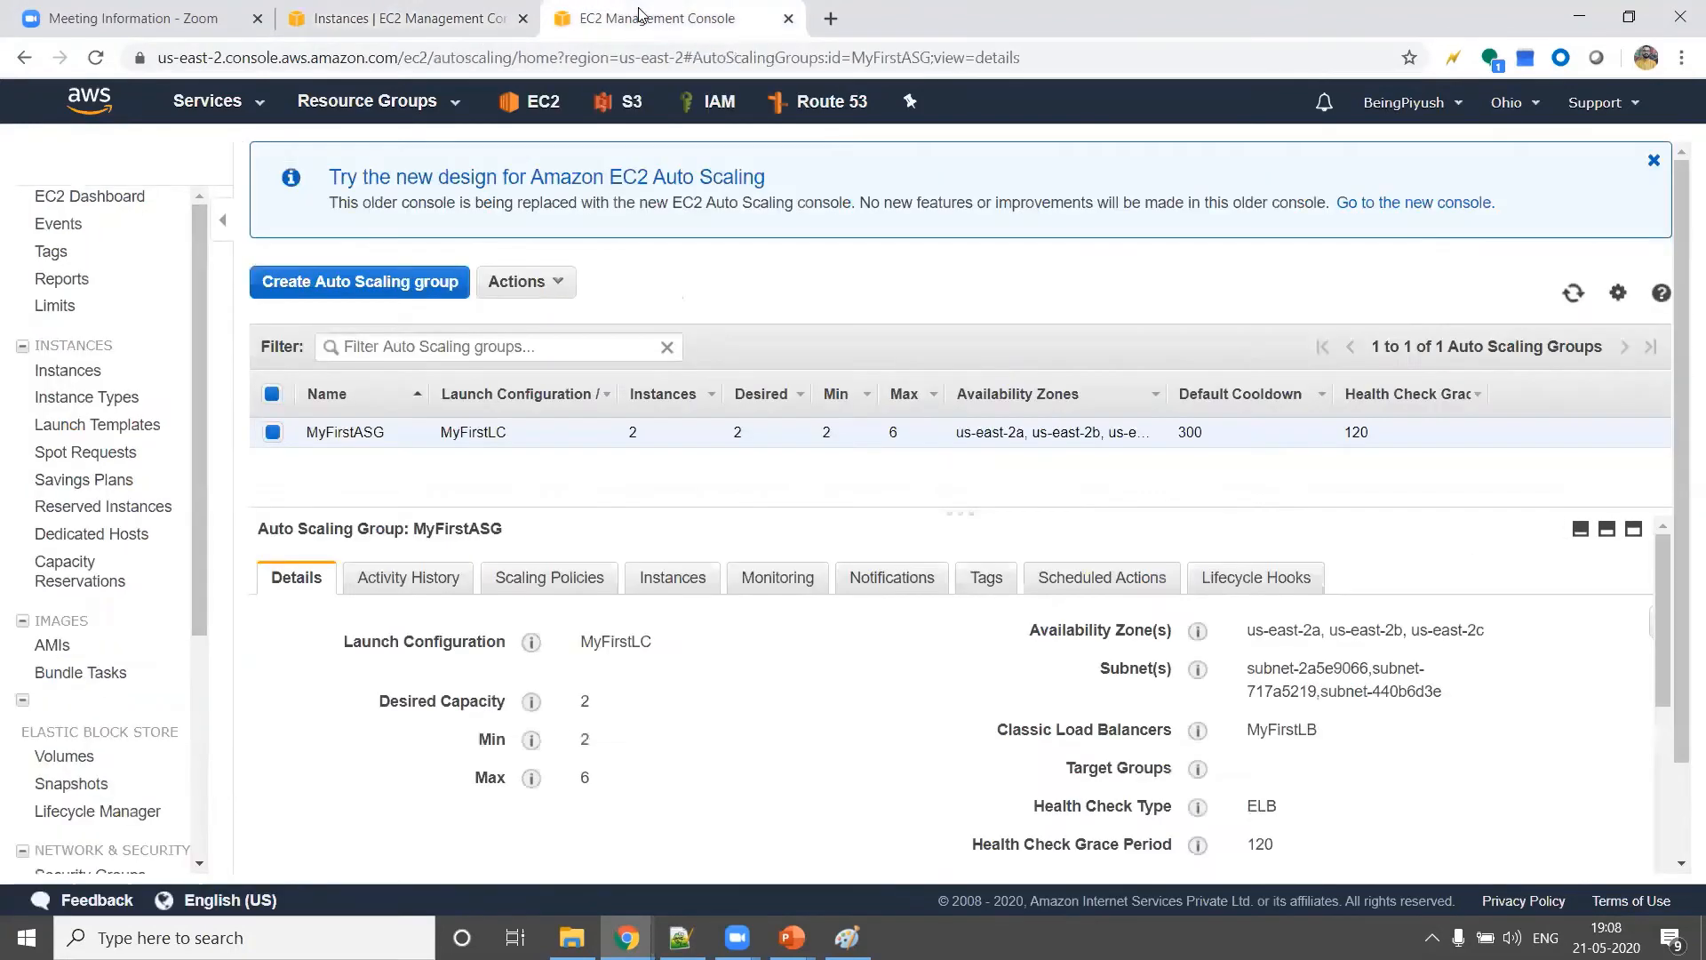
{"action": "scroll", "coordinate": [114, 487], "scroll_direction": "down", "scroll_amount": 2}
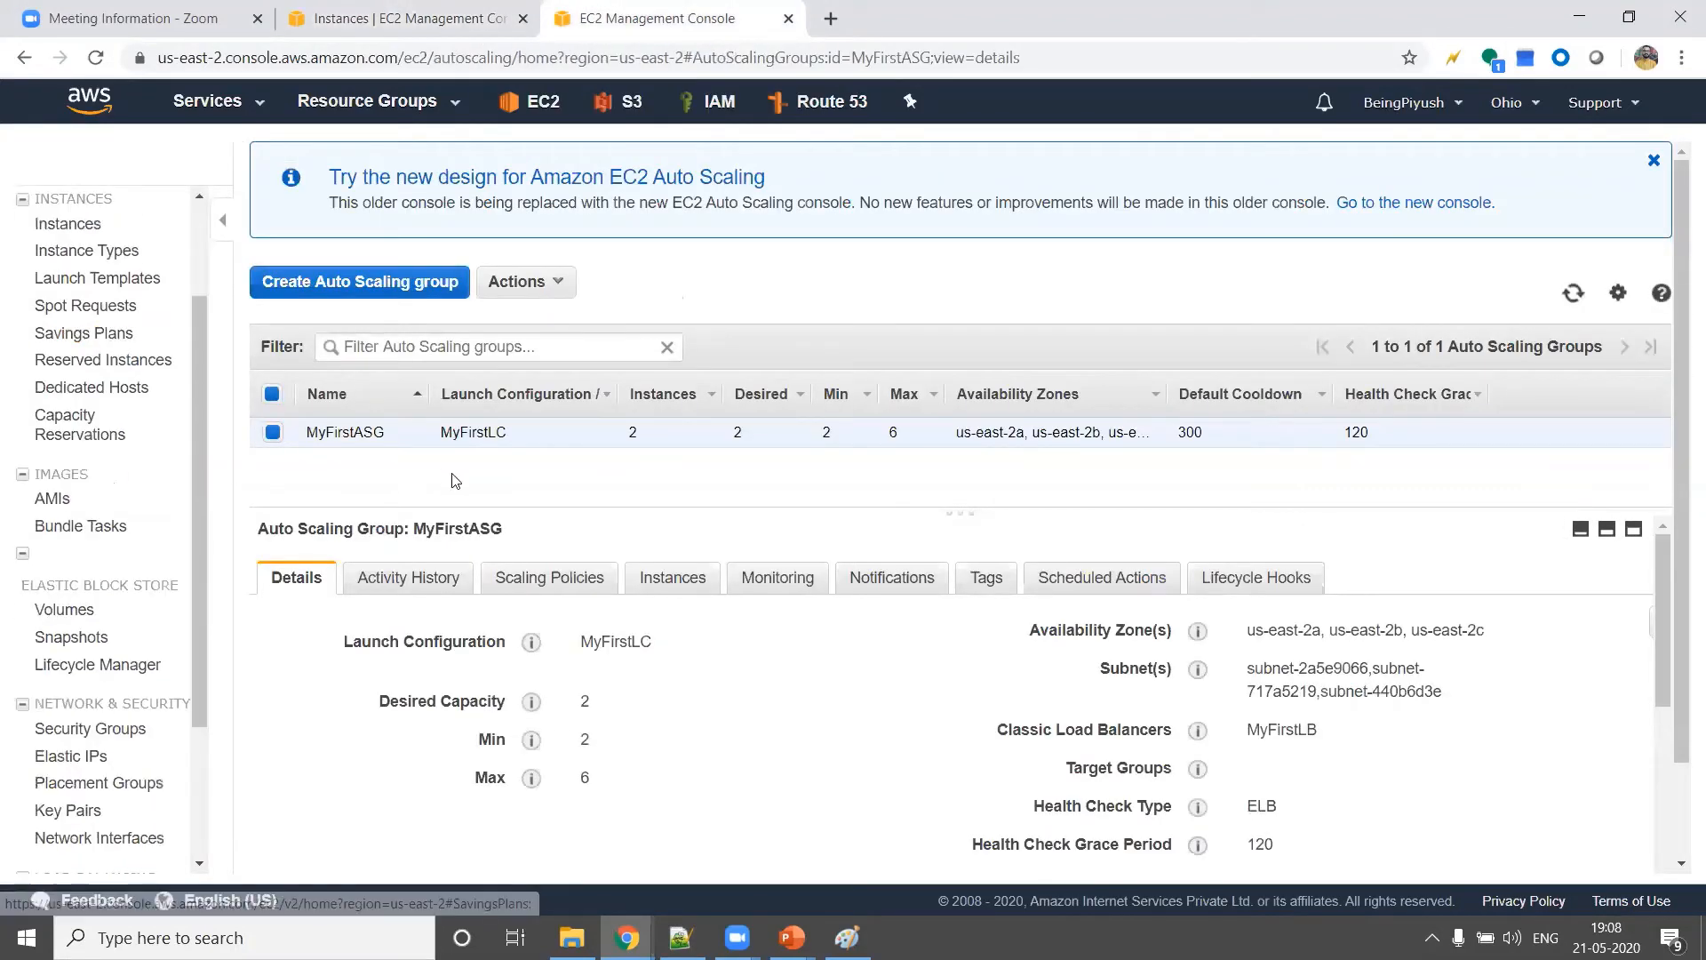
{"action": "left_click_drag", "start_coordinate": [193, 481], "coordinate": [190, 382]}
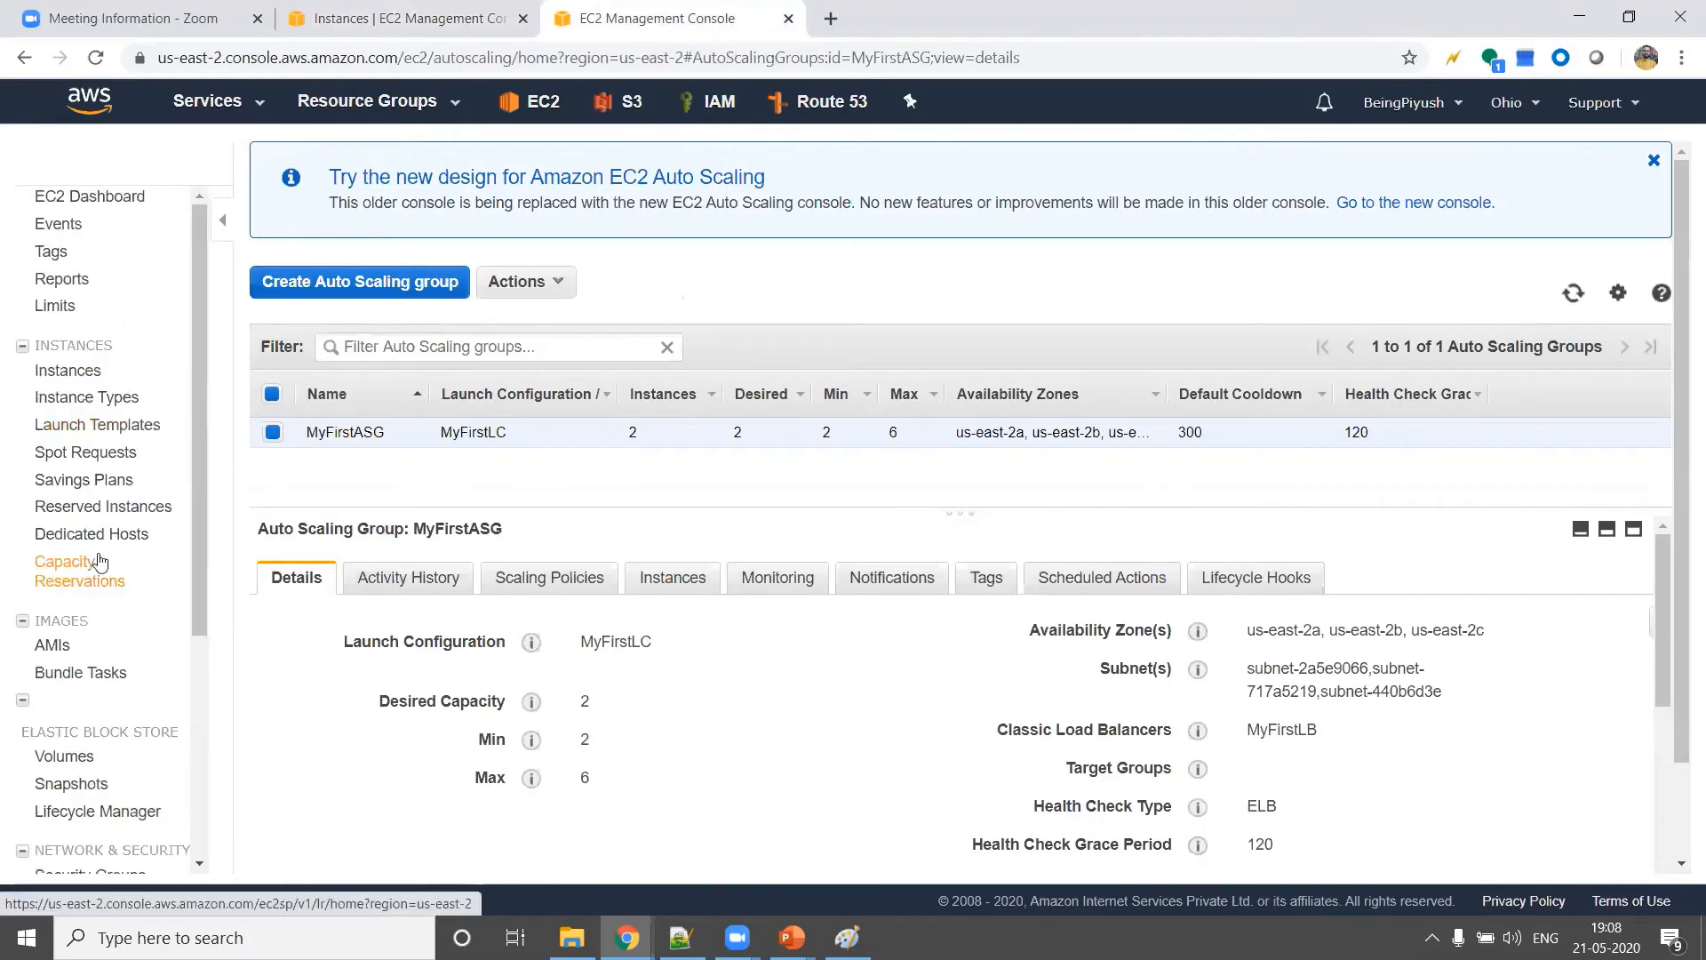
{"action": "scroll", "coordinate": [96, 557], "scroll_direction": "down", "scroll_amount": 3}
{"action": "scroll", "coordinate": [96, 555], "scroll_direction": "up", "scroll_amount": 2}
{"action": "scroll", "coordinate": [101, 562], "scroll_direction": "up", "scroll_amount": 2}
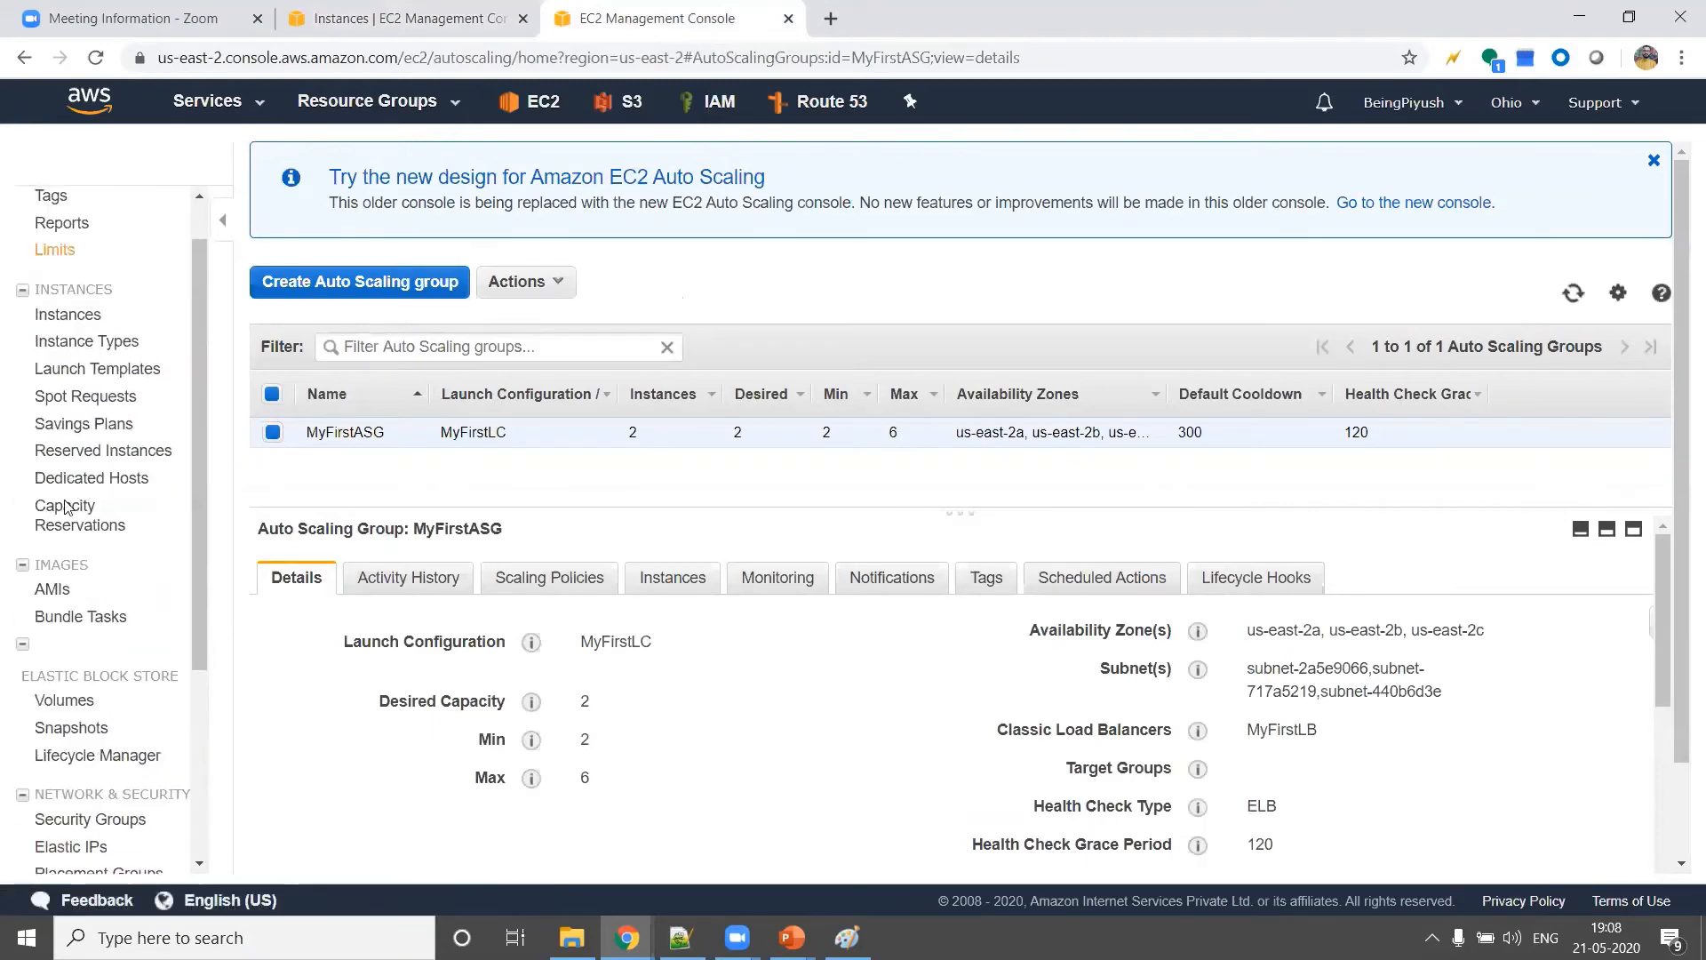
{"action": "scroll", "coordinate": [89, 578], "scroll_direction": "down", "scroll_amount": 5}
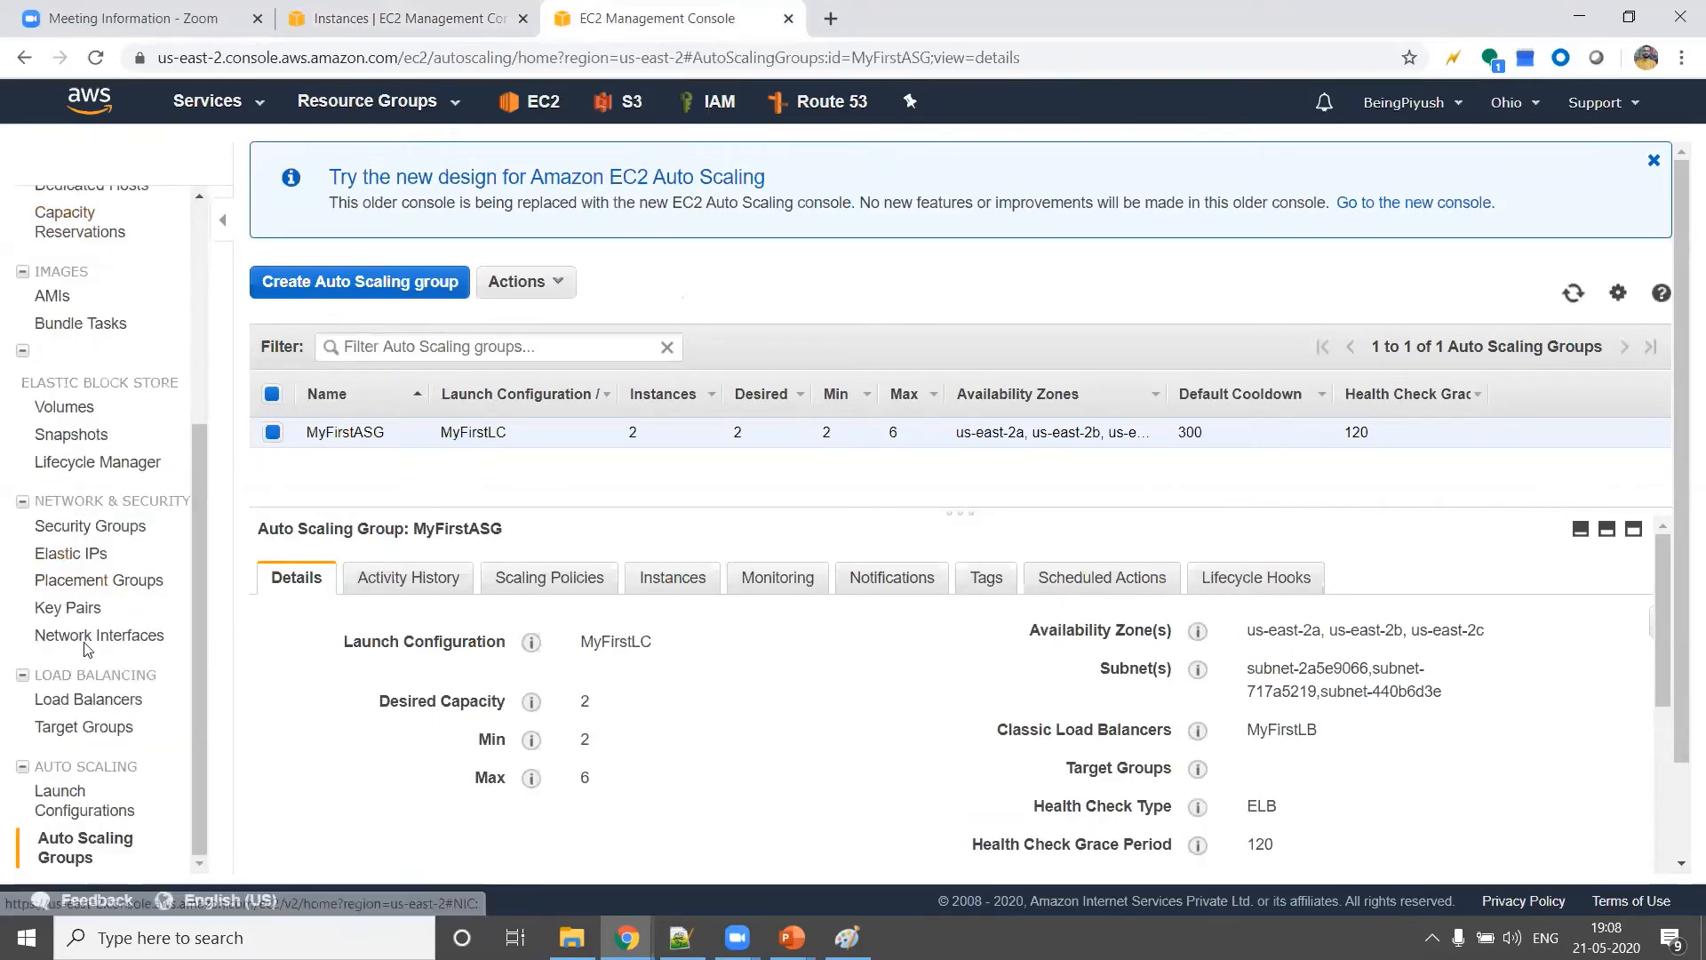
{"action": "right_click", "coordinate": [72, 700]}
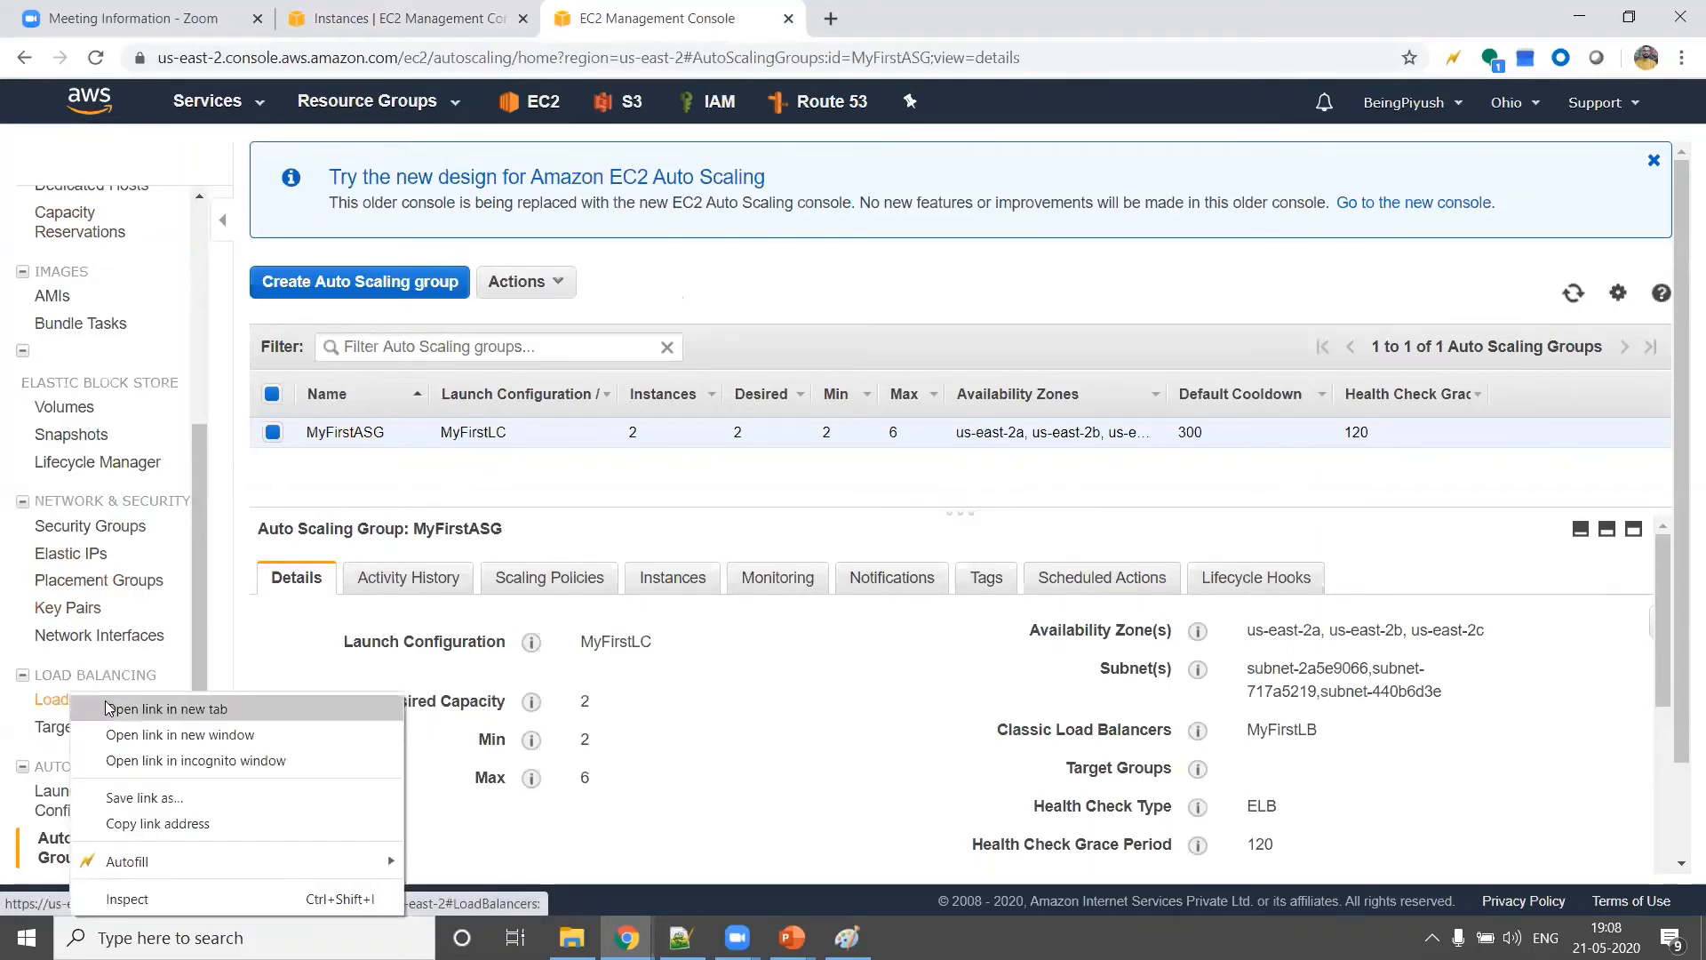
{"action": "left_click", "coordinate": [151, 709]}
{"action": "left_click", "coordinate": [821, 33]}
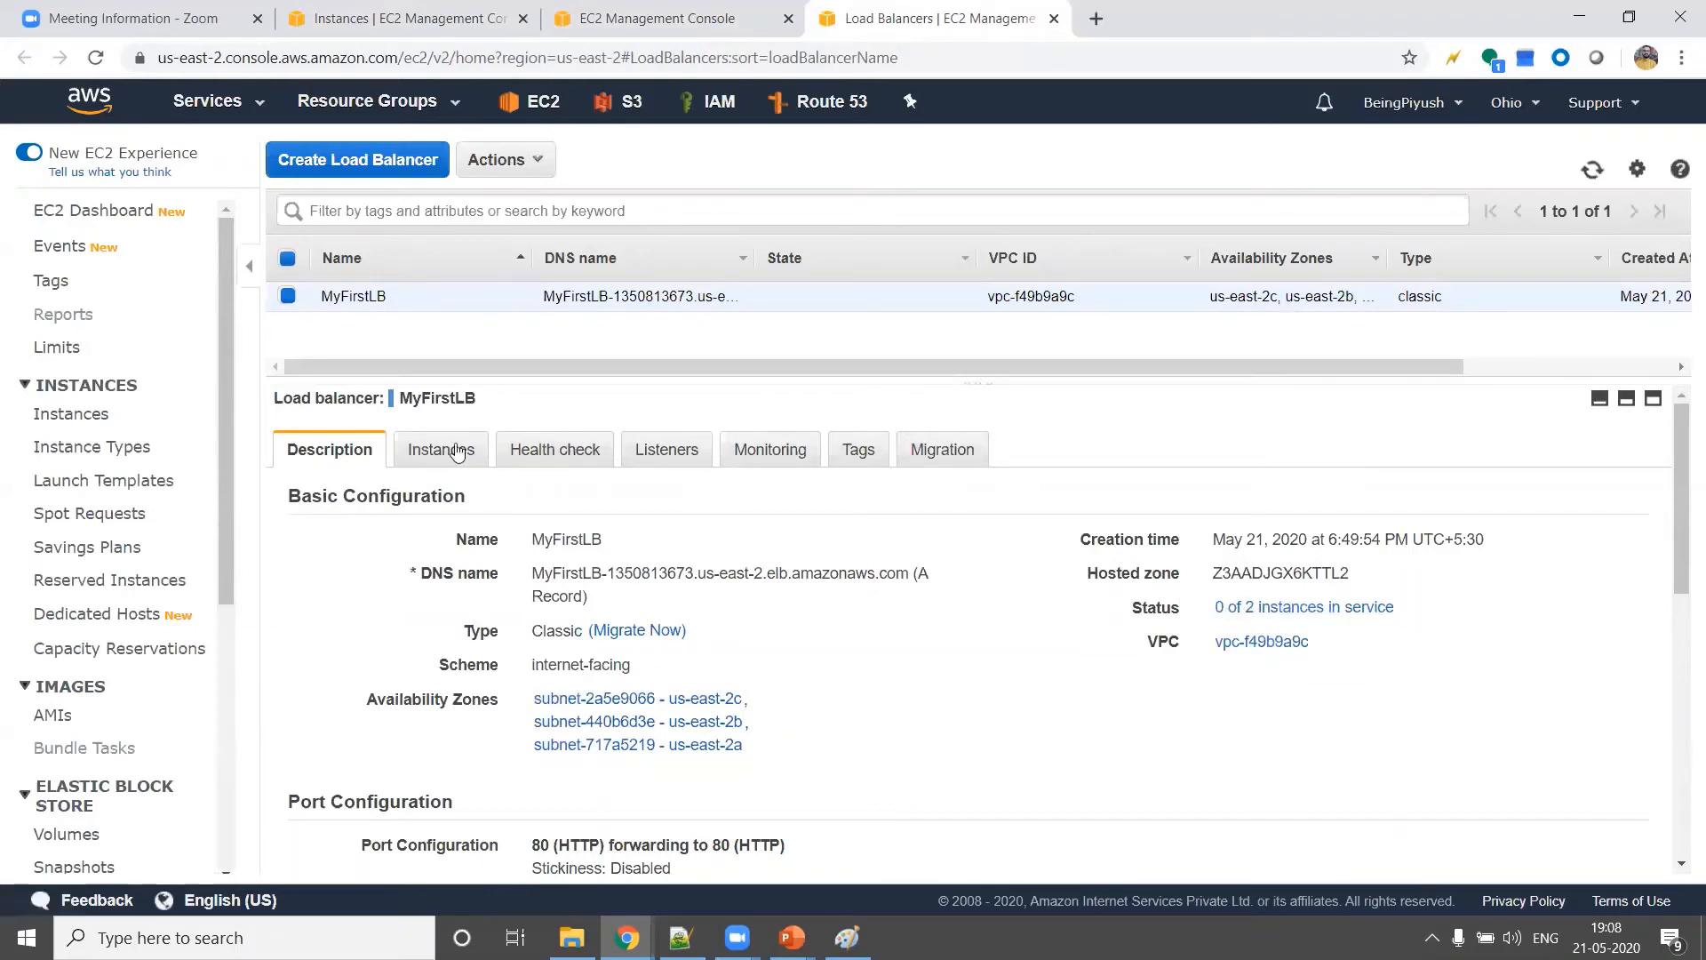
Examine MyFirstLB's registered instances and health check settings, and refresh their status
{"action": "left_click", "coordinate": [428, 448]}
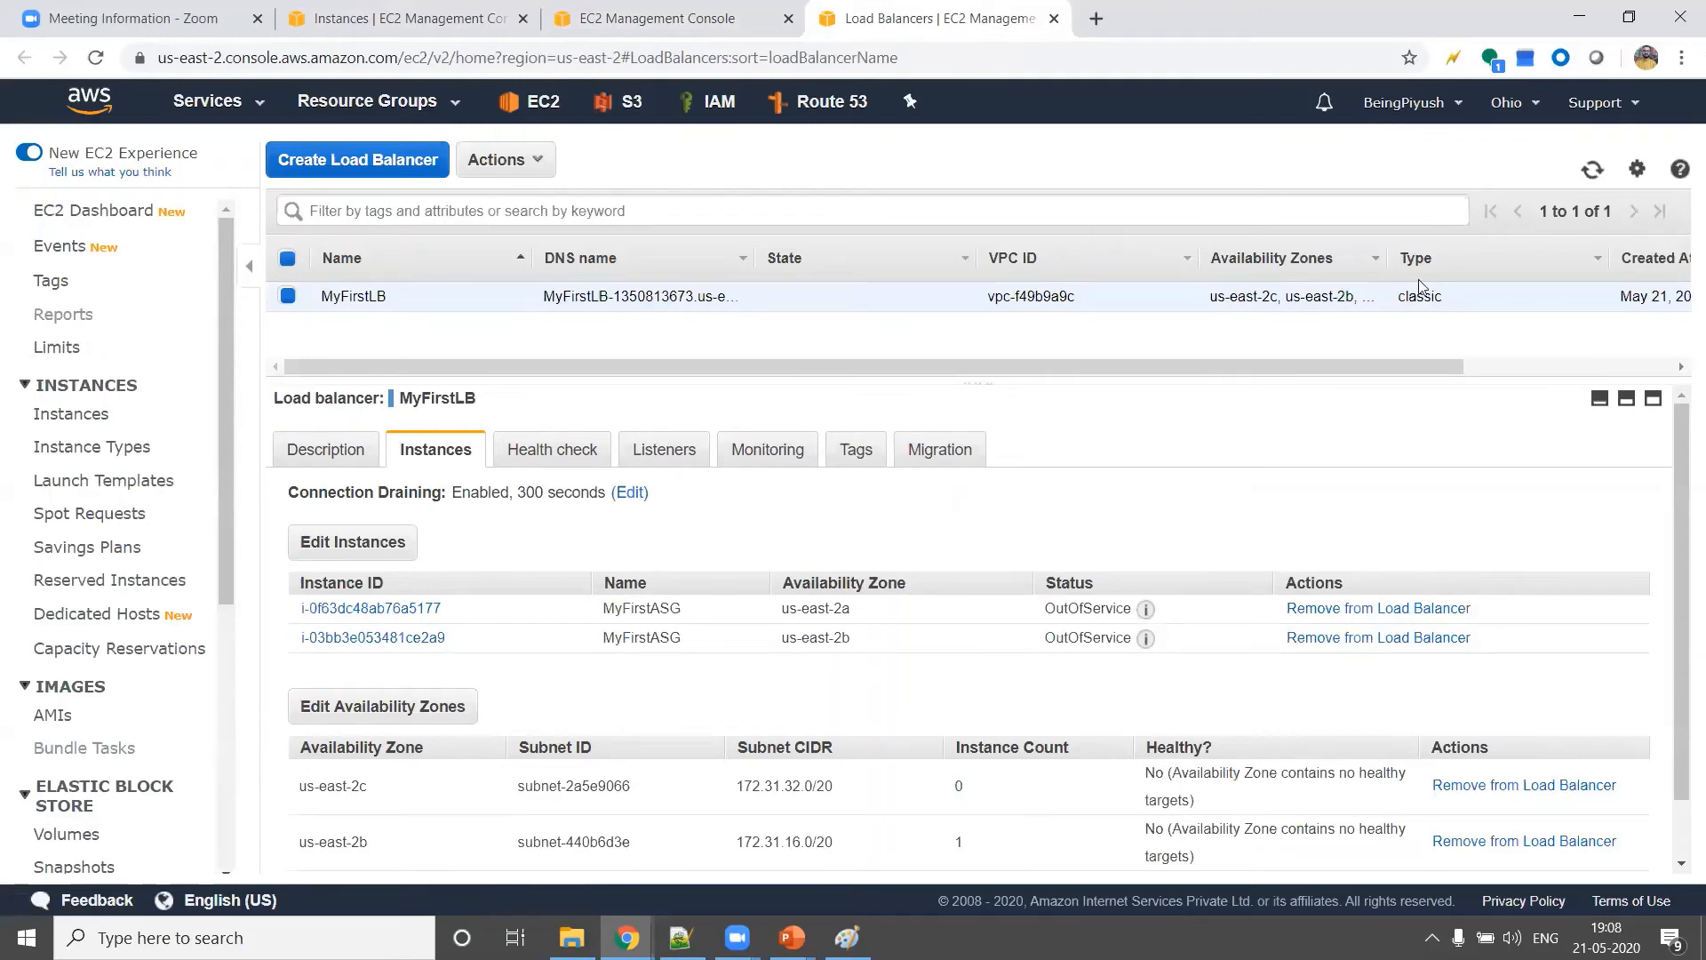
{"action": "left_click", "coordinate": [537, 450]}
{"action": "left_click", "coordinate": [453, 452]}
{"action": "left_click", "coordinate": [1587, 174]}
{"action": "left_click", "coordinate": [1587, 174]}
Check the MyFirstASG instances' status checks and the Auto Scaling group's activity history
{"action": "left_click", "coordinate": [644, 16]}
{"action": "left_click", "coordinate": [354, 12]}
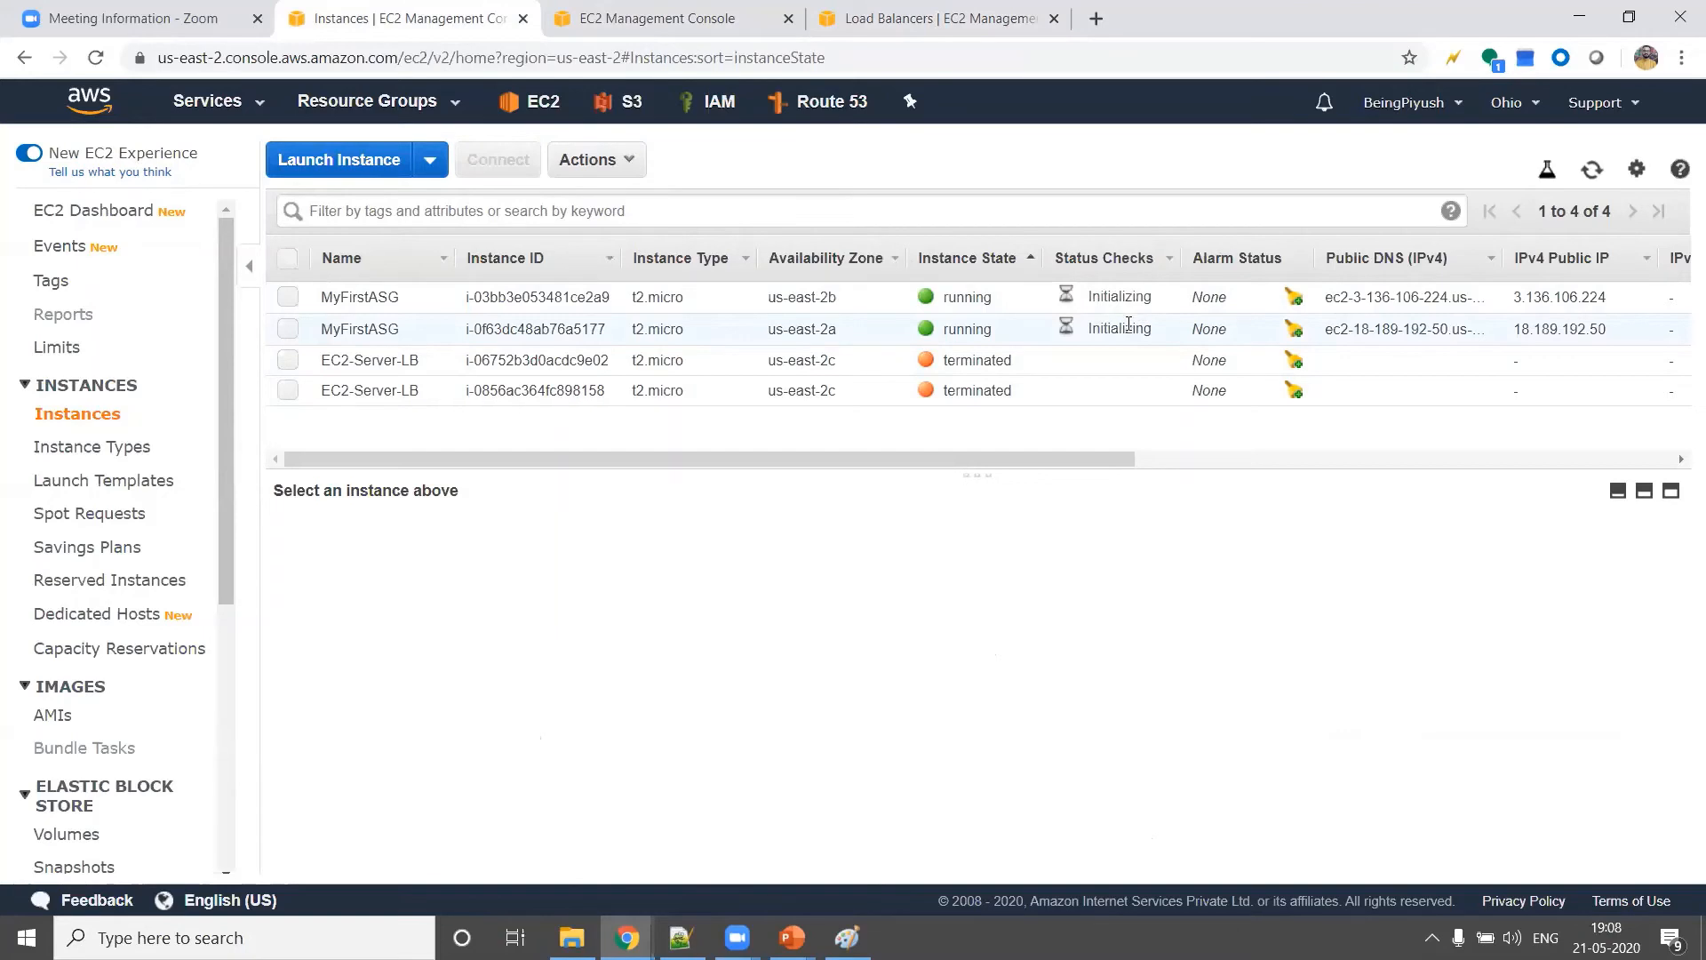
{"action": "left_click", "coordinate": [690, 27]}
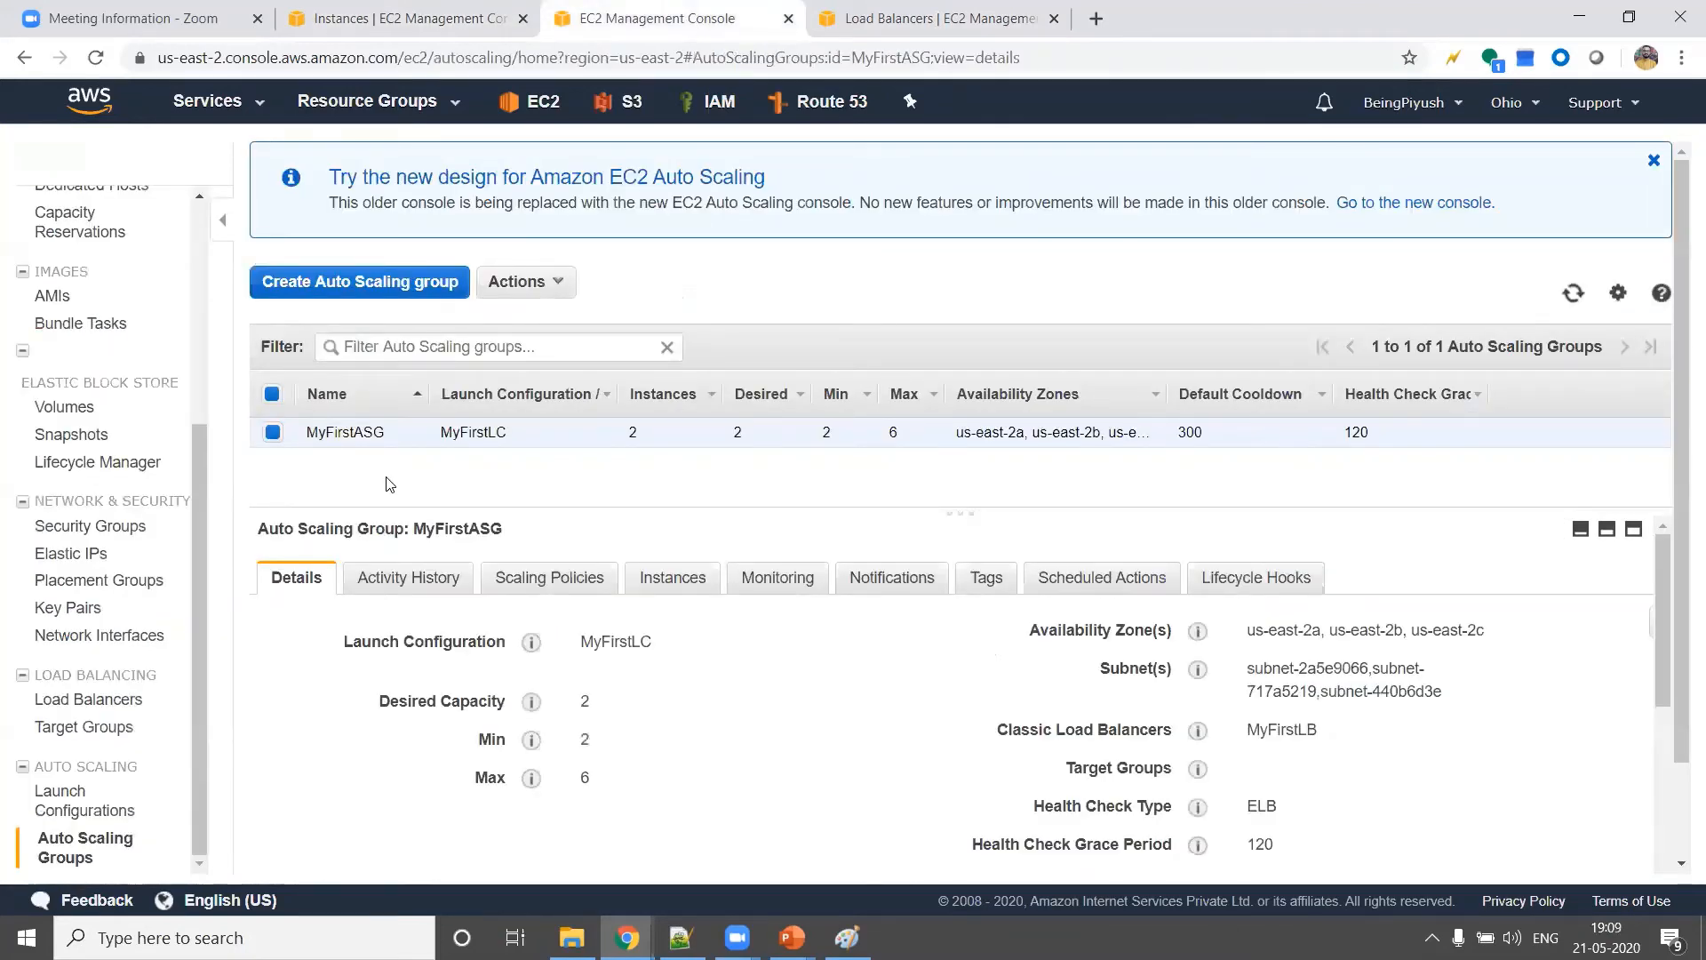
{"action": "scroll", "coordinate": [385, 485], "scroll_direction": "down", "scroll_amount": 1}
{"action": "left_click", "coordinate": [409, 469]}
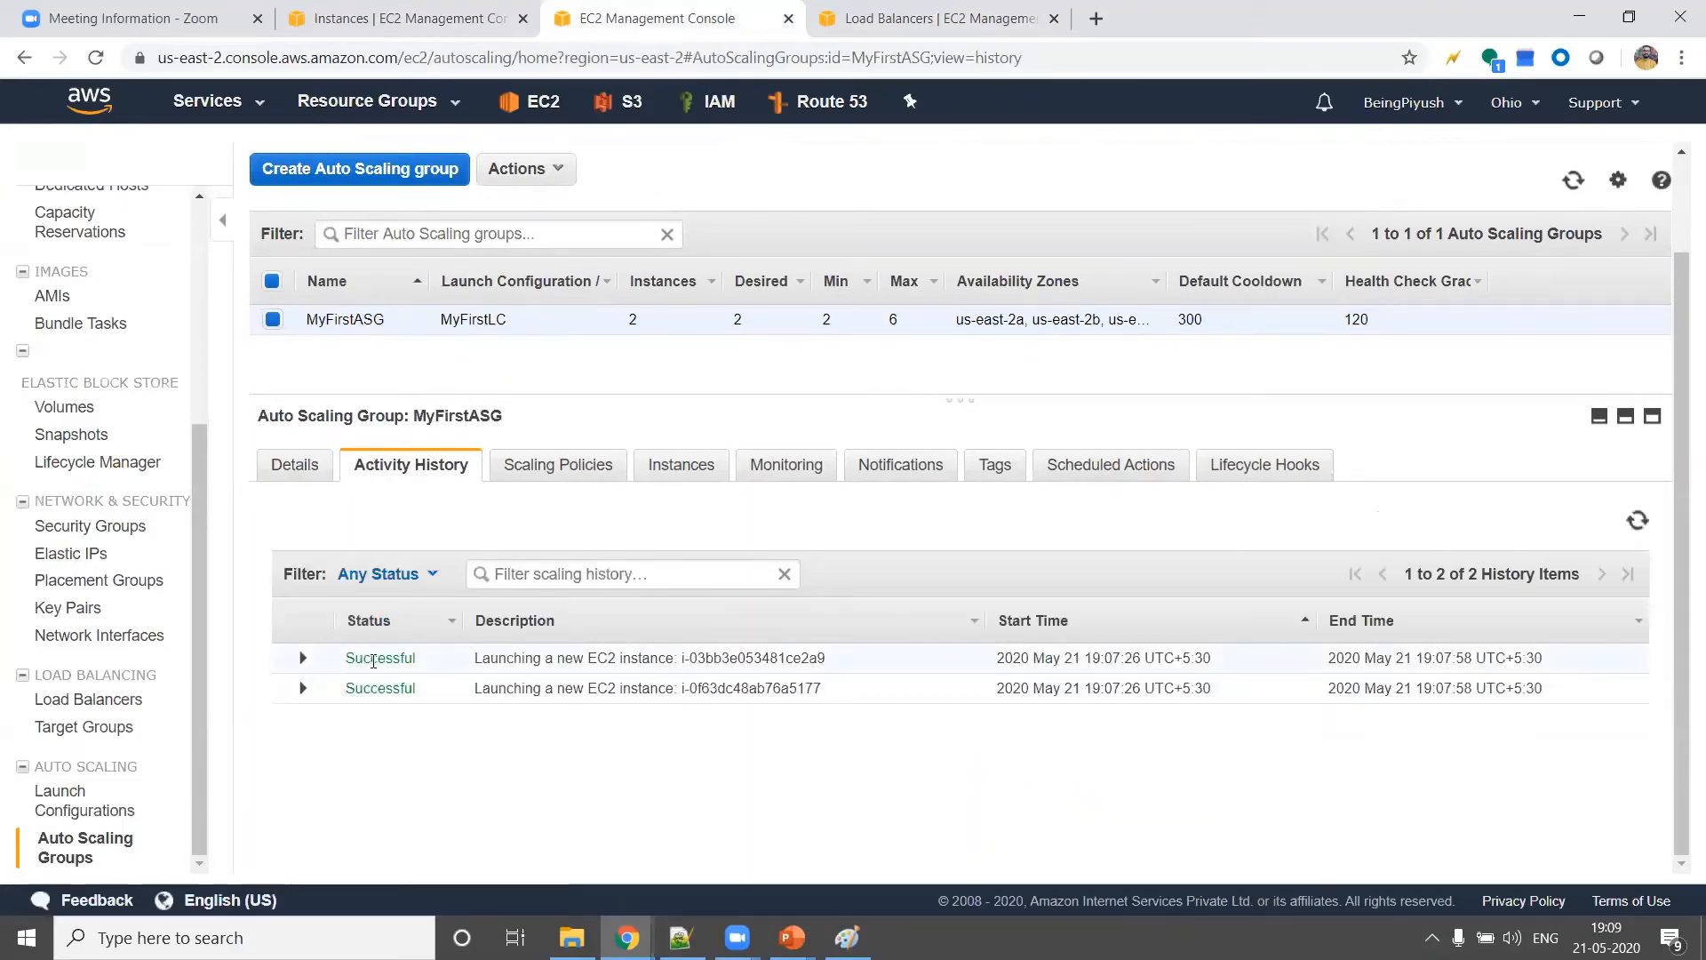
Recheck the EC2 instances list, then refresh the service status of MyFirstLB's instances
{"action": "left_click", "coordinate": [427, 10]}
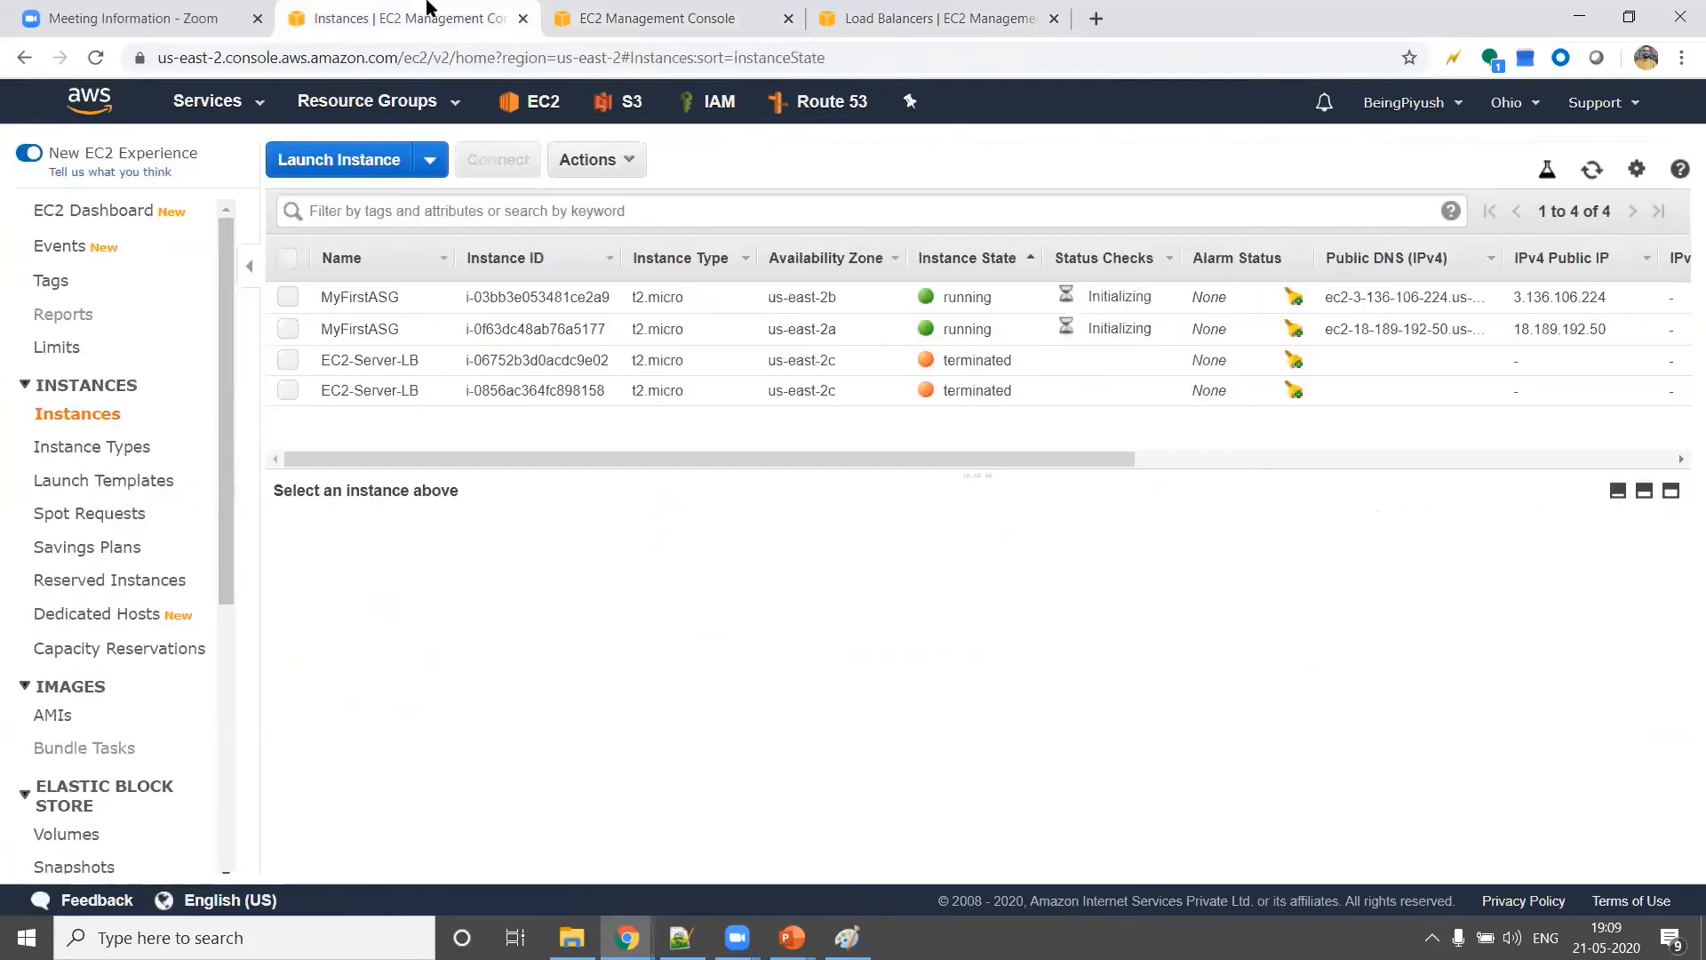
{"action": "left_click", "coordinate": [910, 41]}
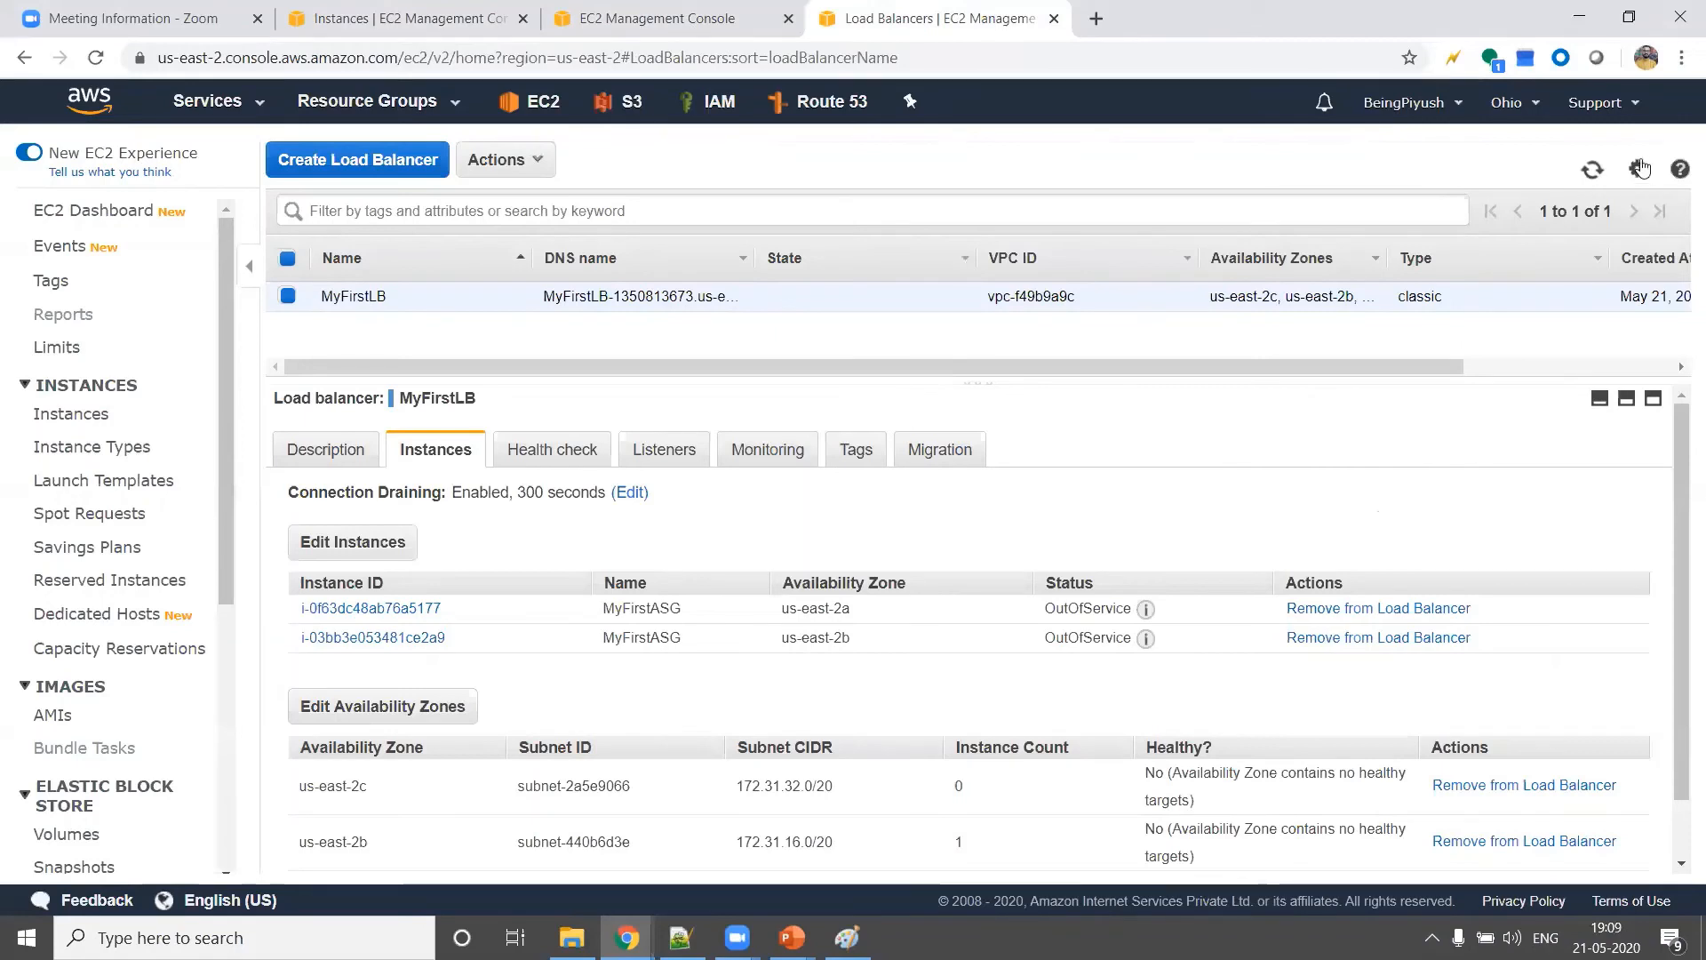
{"action": "left_click", "coordinate": [1593, 171]}
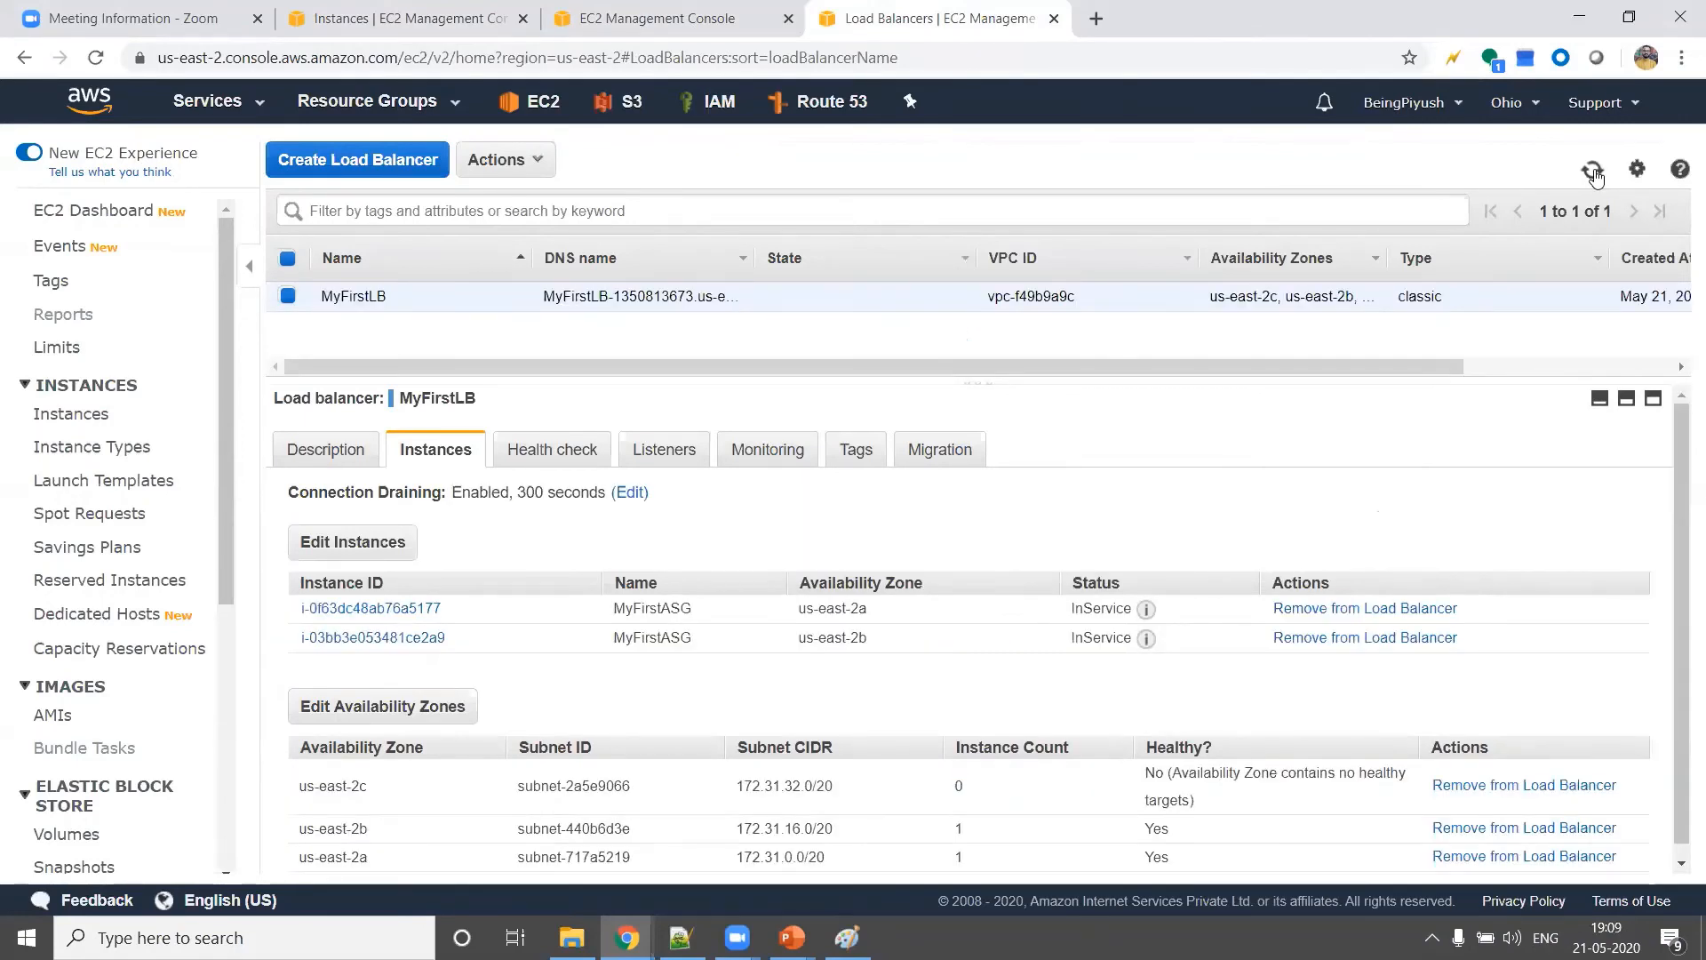
Examine the health status of MyFirstASG's instances, then view MyFirstLB's description
{"action": "left_click", "coordinate": [681, 25]}
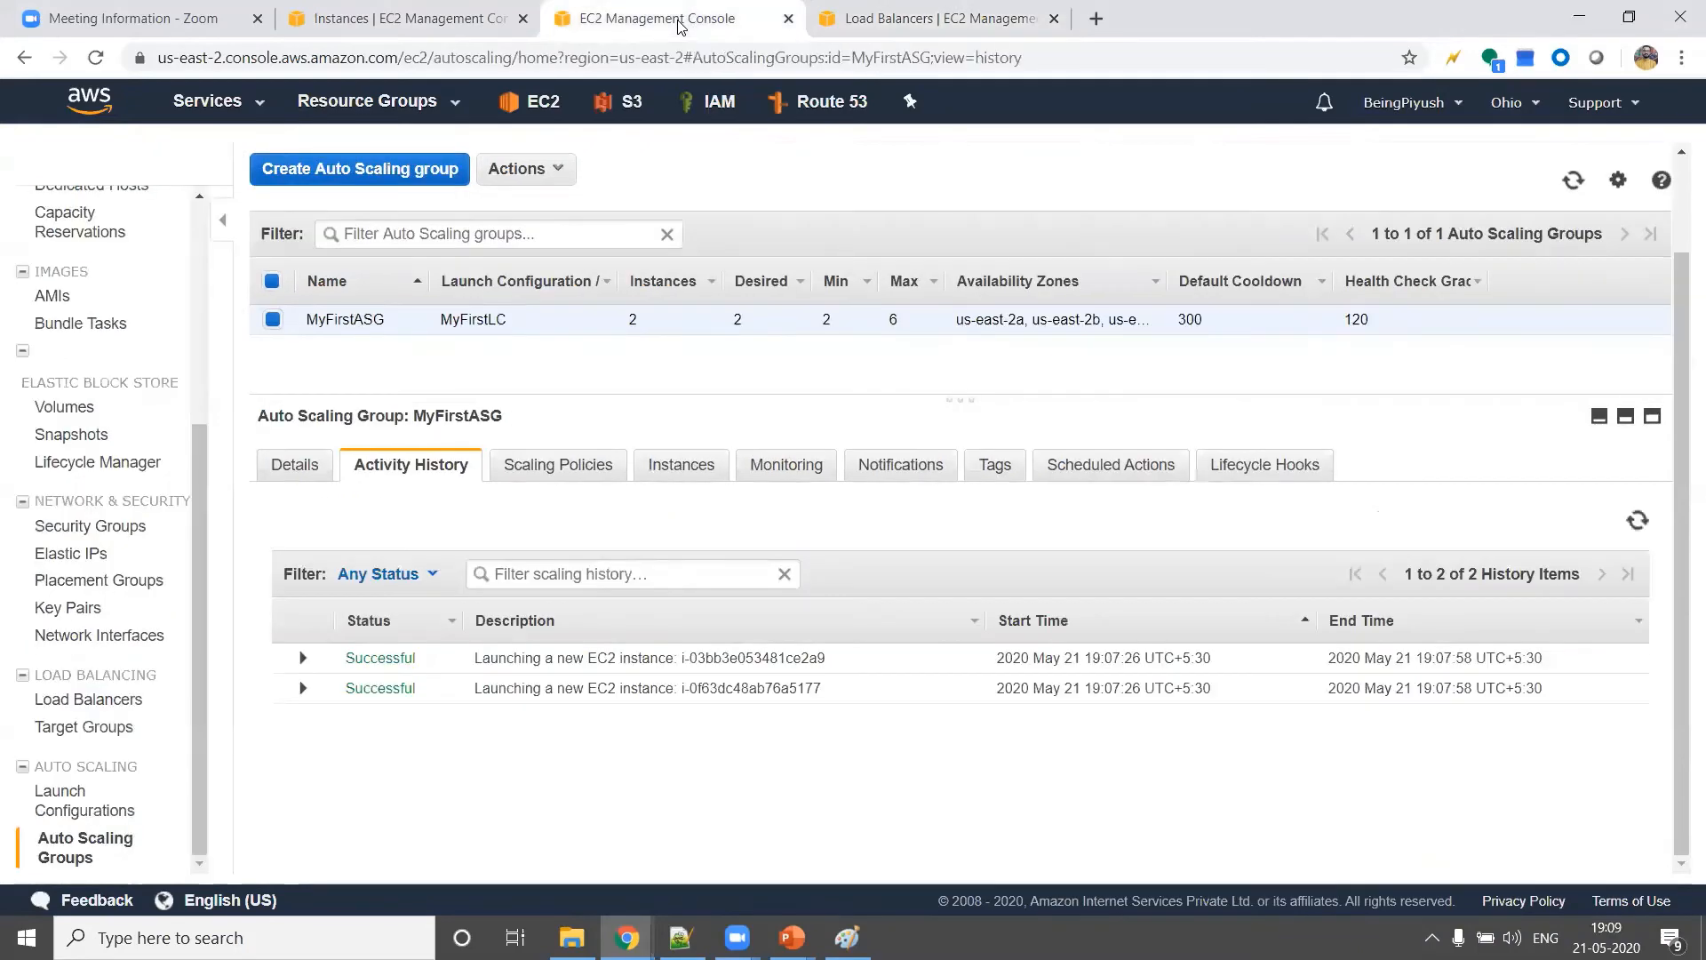
{"action": "left_click", "coordinate": [680, 464]}
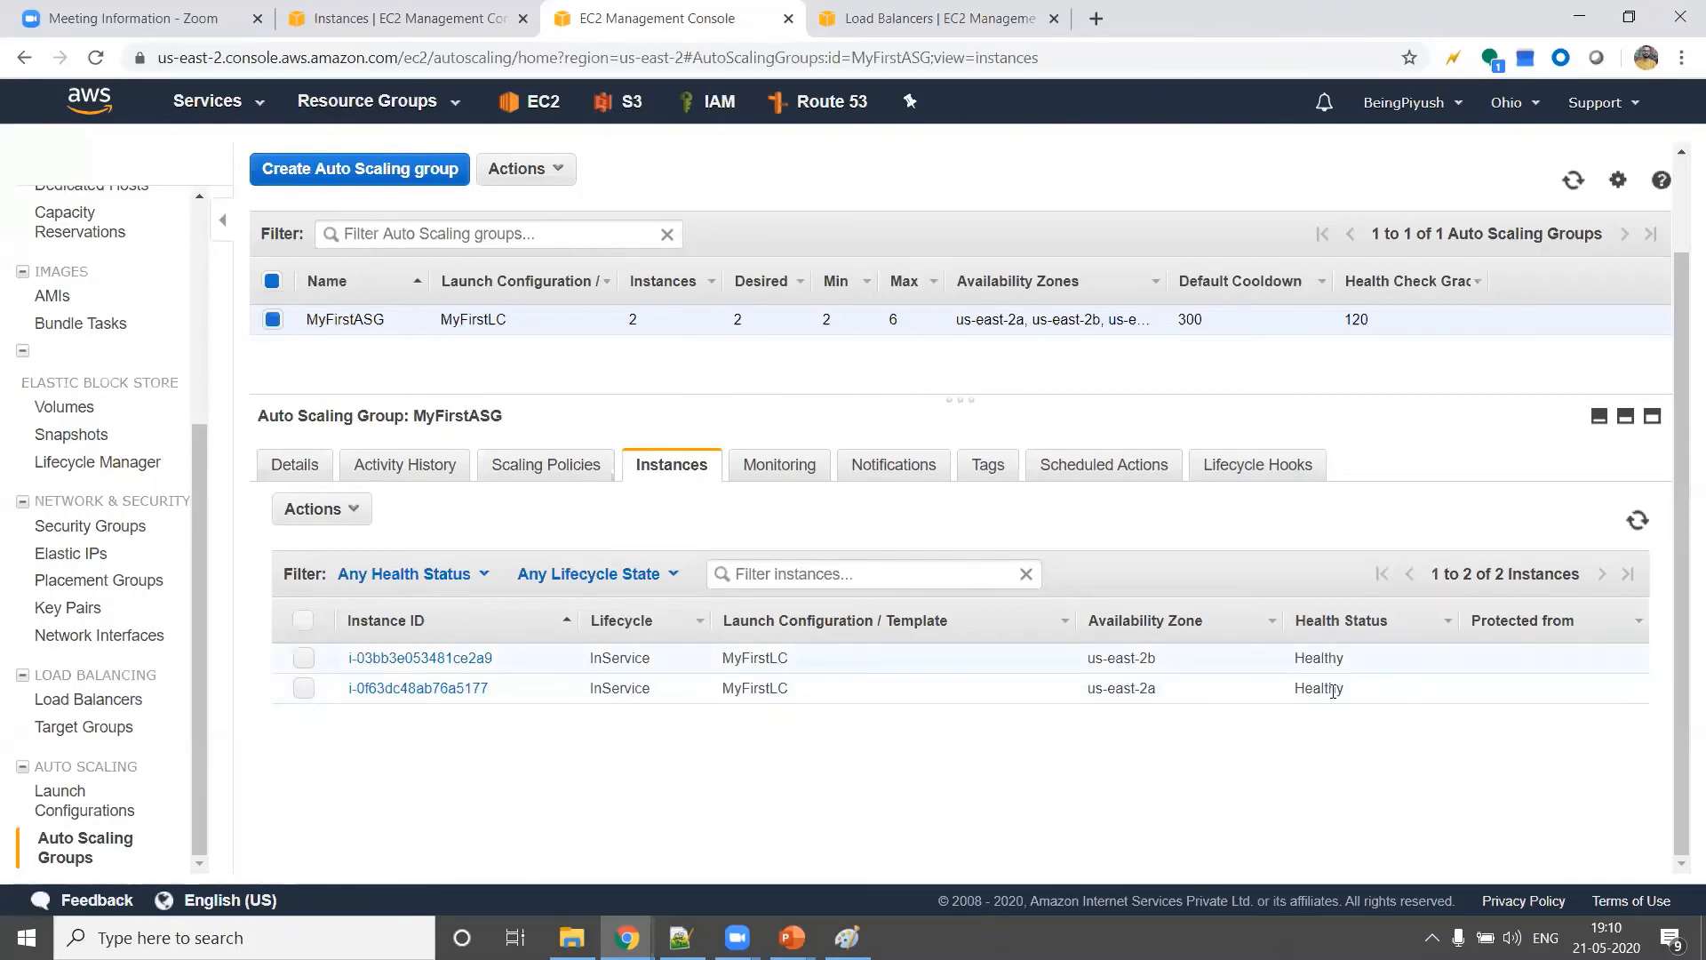
{"action": "key", "text": "ctrl+Tab"}
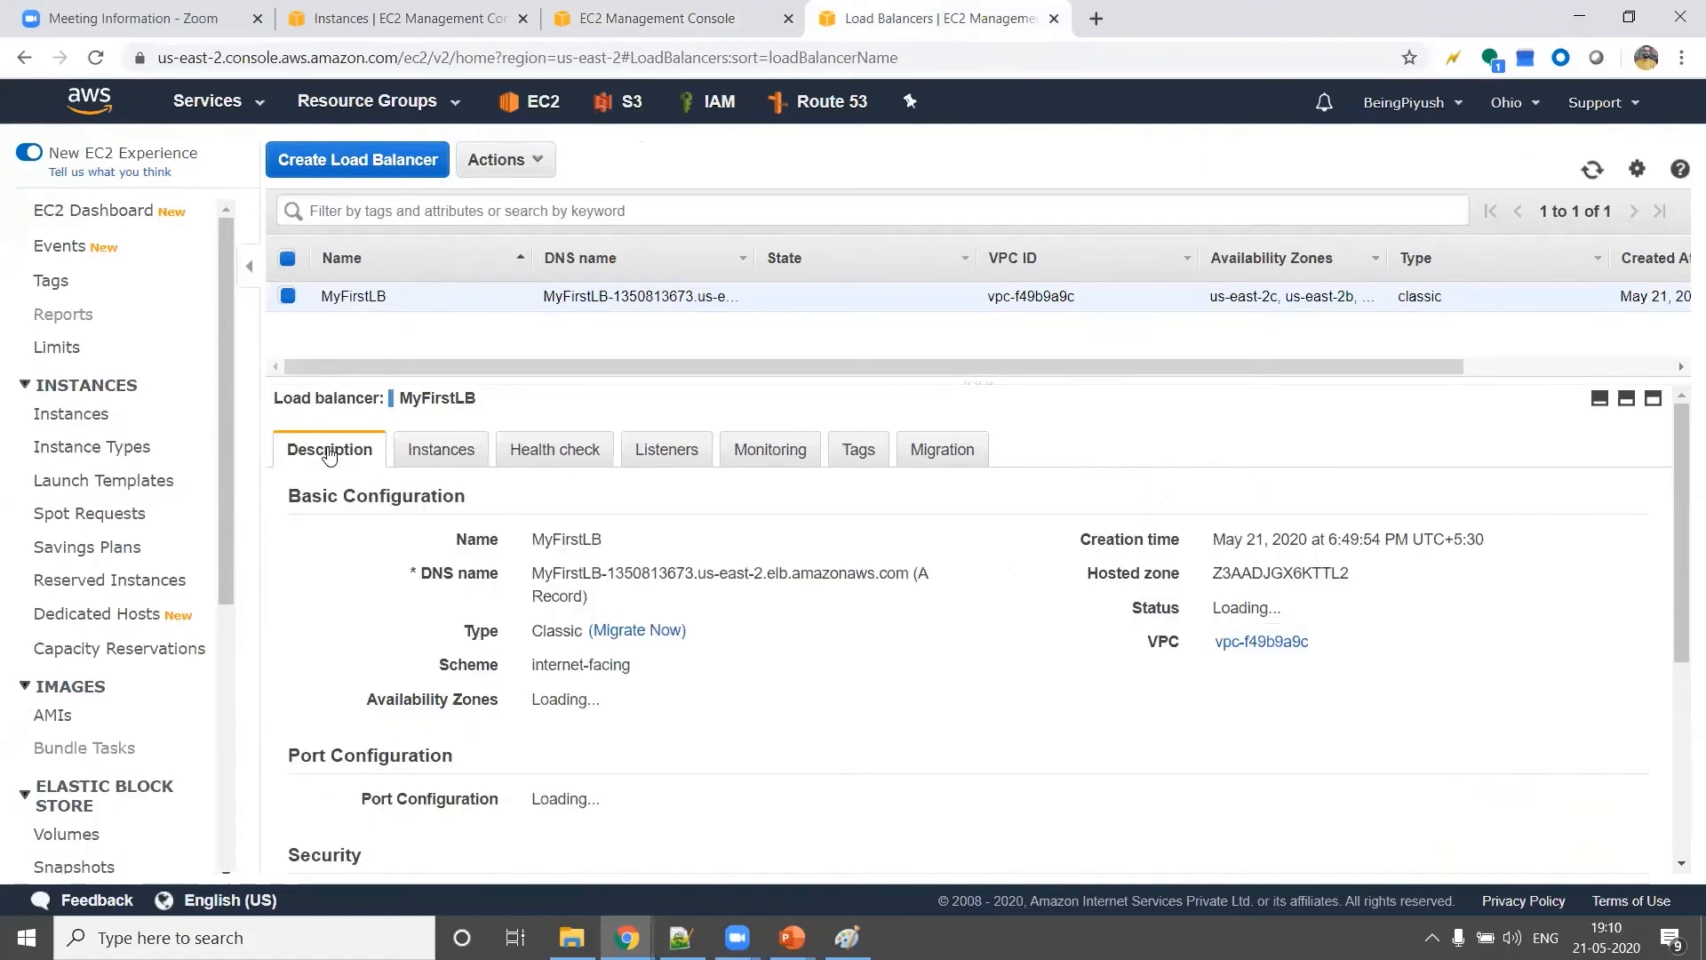
Copy the public IPv4 address of the MyFirstASG instance in us-east-2b and open 3.136.106.224 in a new browser tab
{"action": "left_click", "coordinate": [404, 16]}
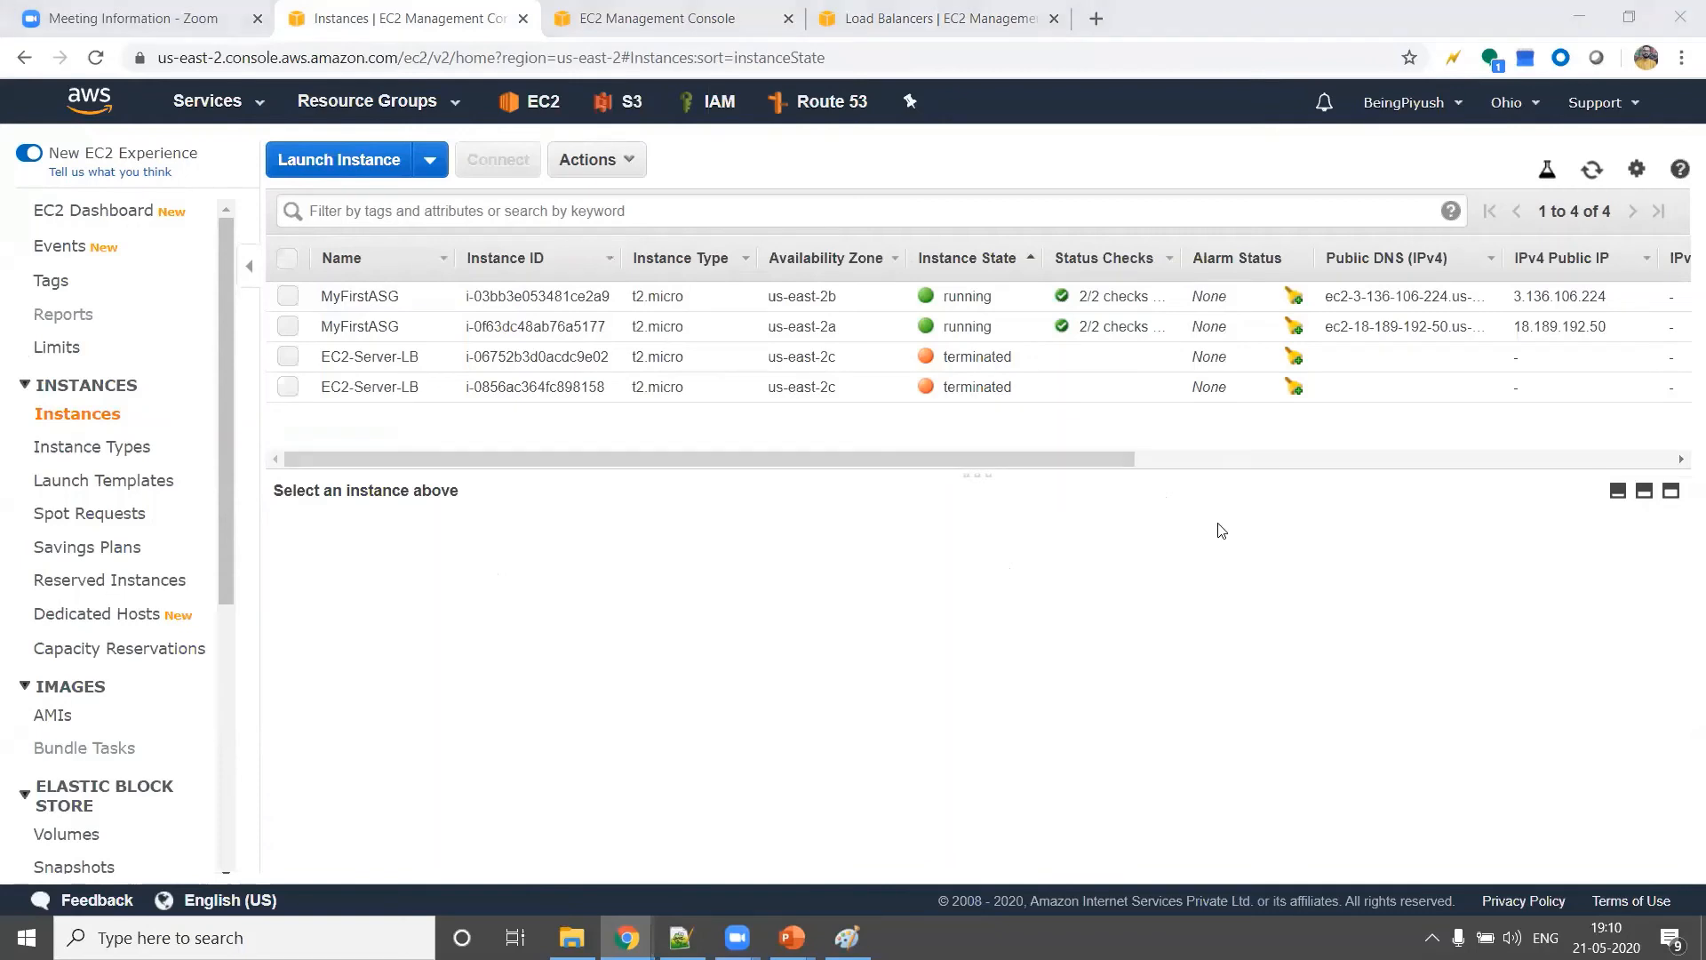
{"action": "left_click", "coordinate": [290, 298]}
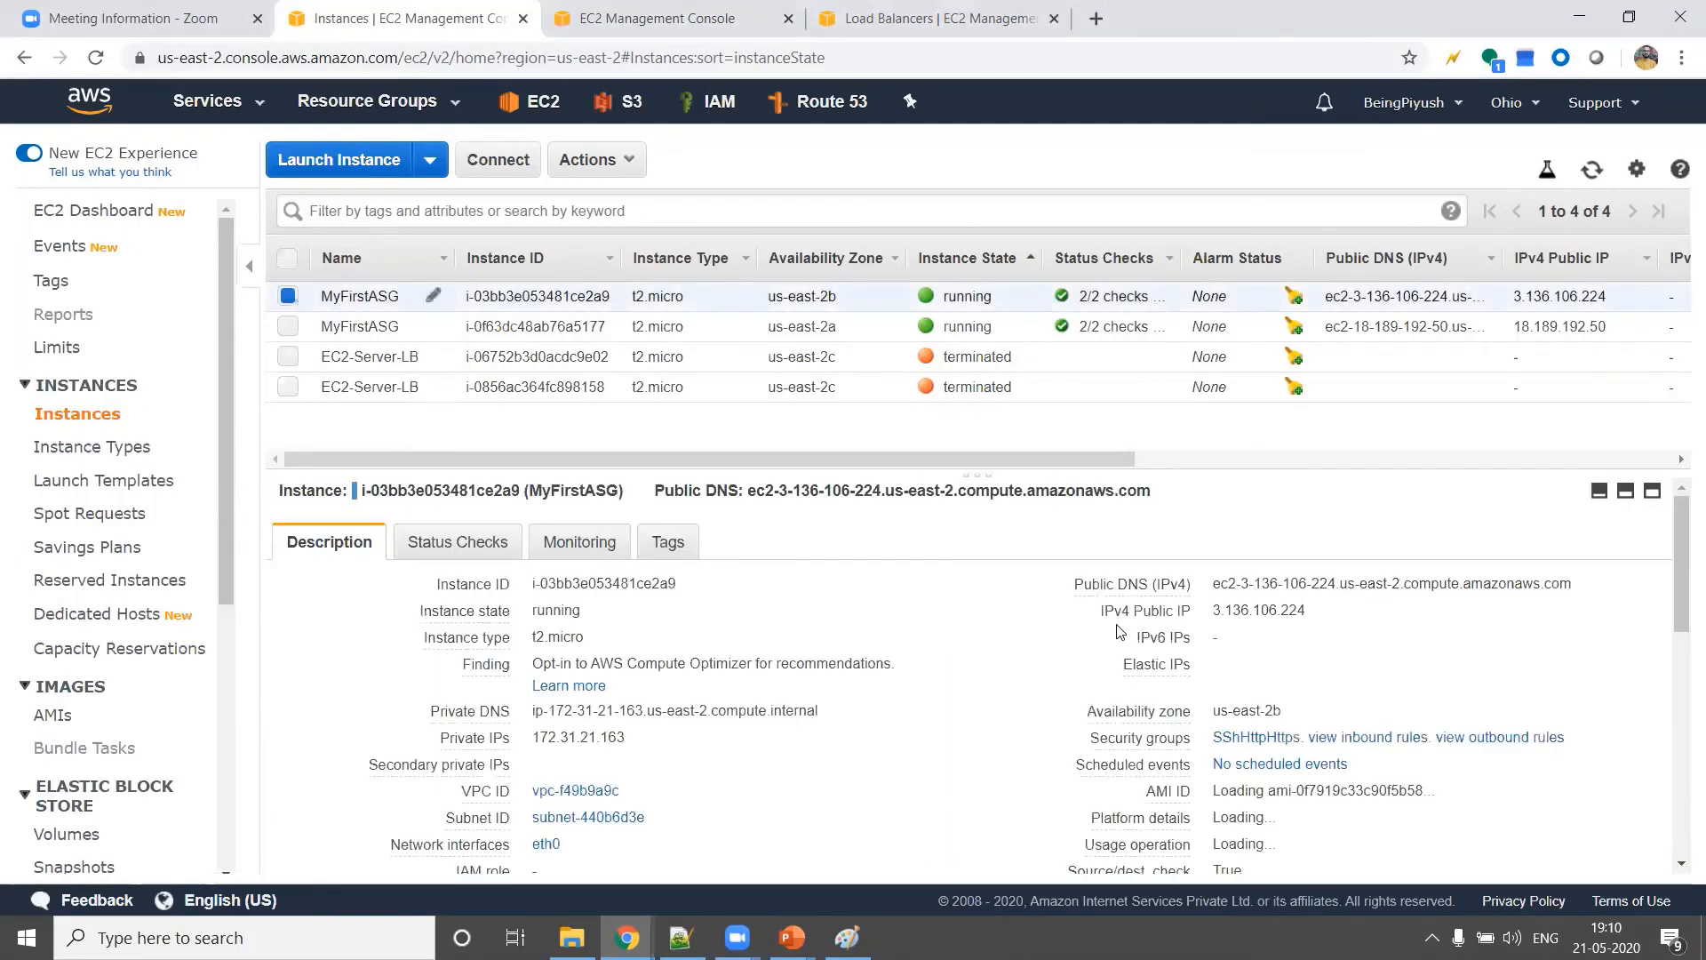
{"action": "left_click", "coordinate": [1321, 610]}
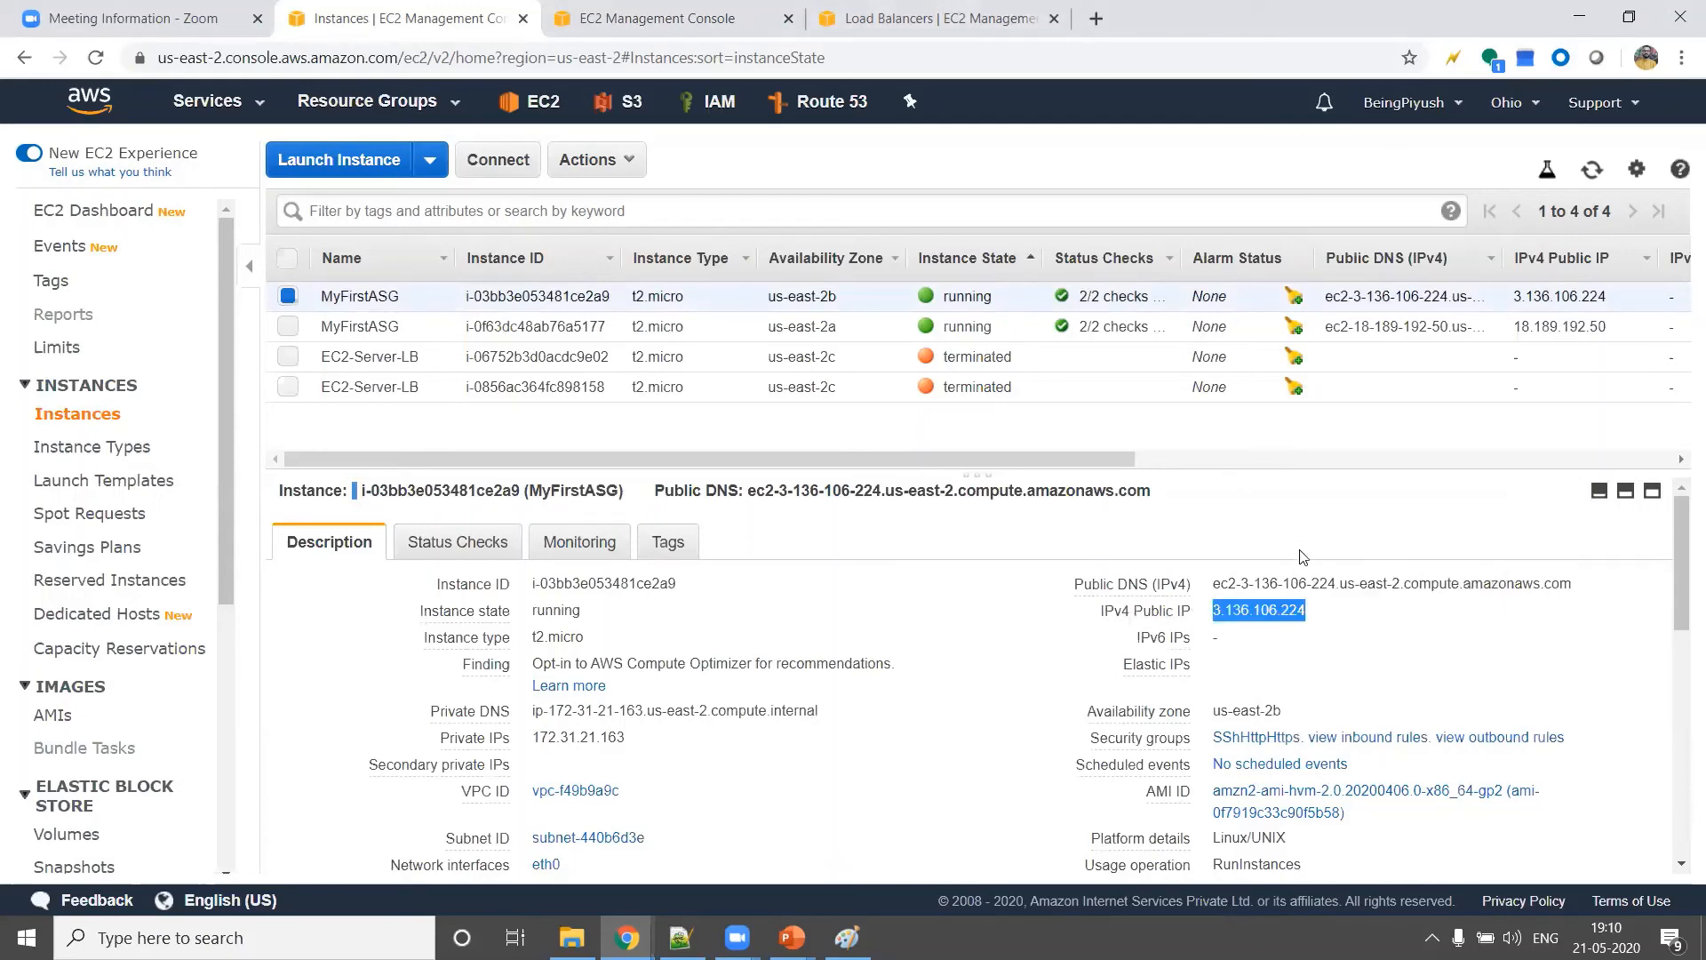
{"action": "left_click", "coordinate": [1322, 631]}
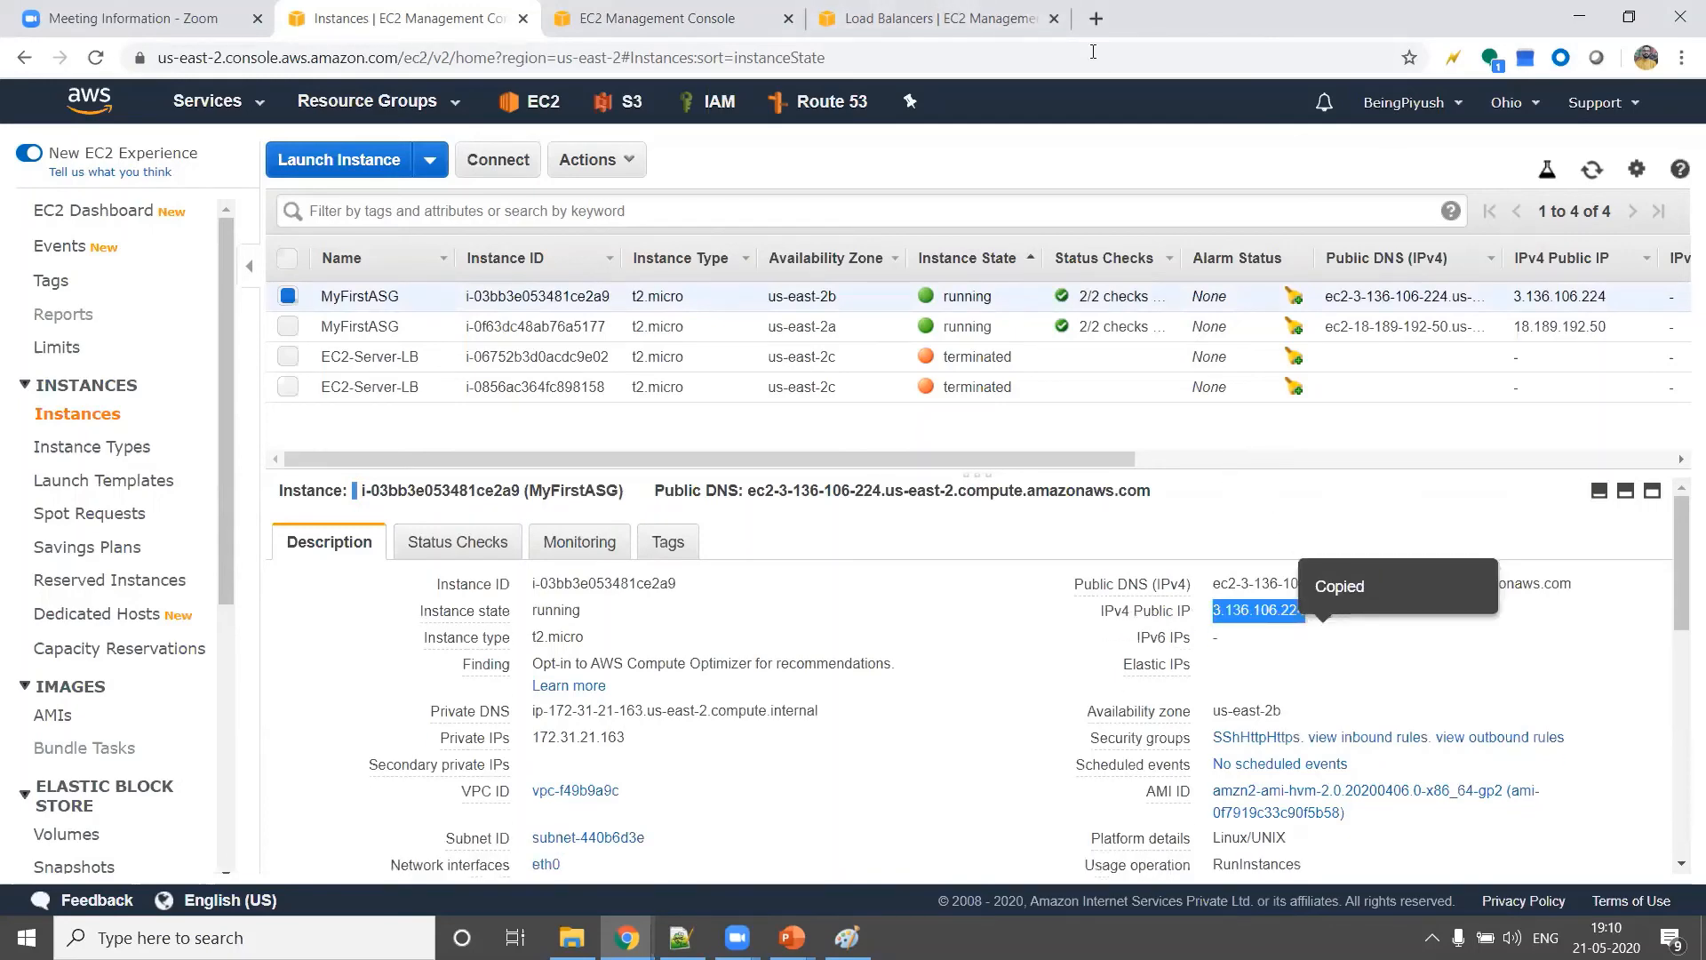
{"action": "left_click", "coordinate": [1099, 18]}
{"action": "key", "text": "ctrl+v"}
{"action": "key", "text": "Return"}
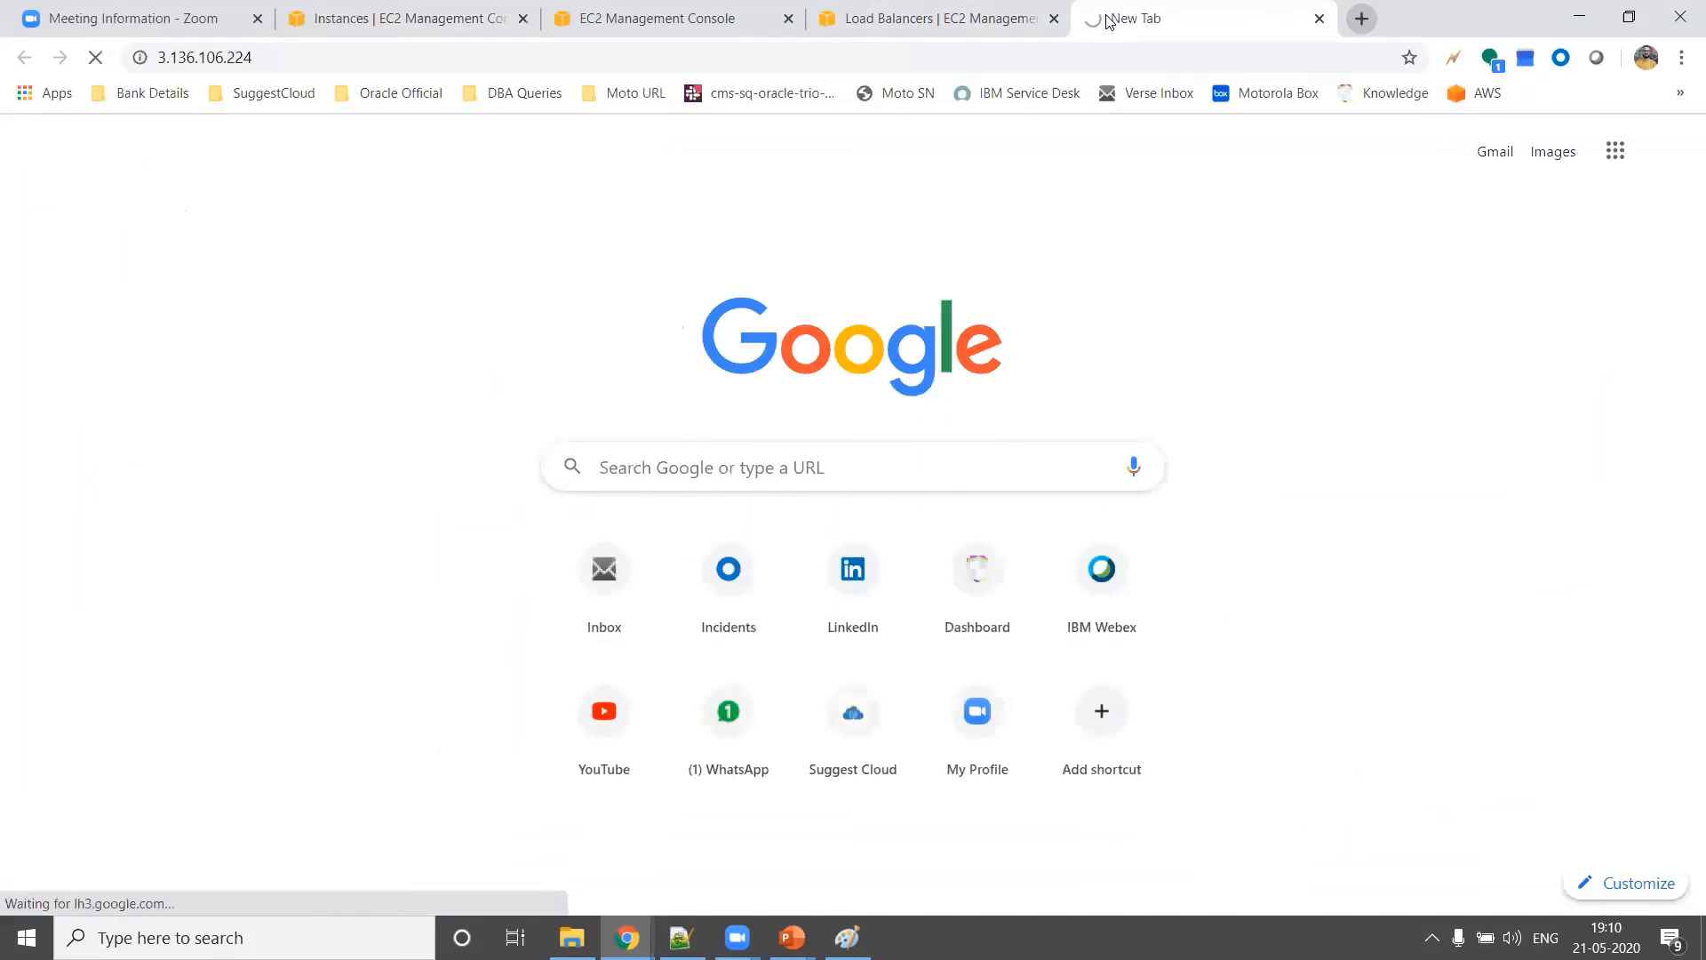
Select only the MyFirstASG instance in us-east-2a and try to open its public IPv4 address in another new browser tab
{"action": "left_click", "coordinate": [449, 16]}
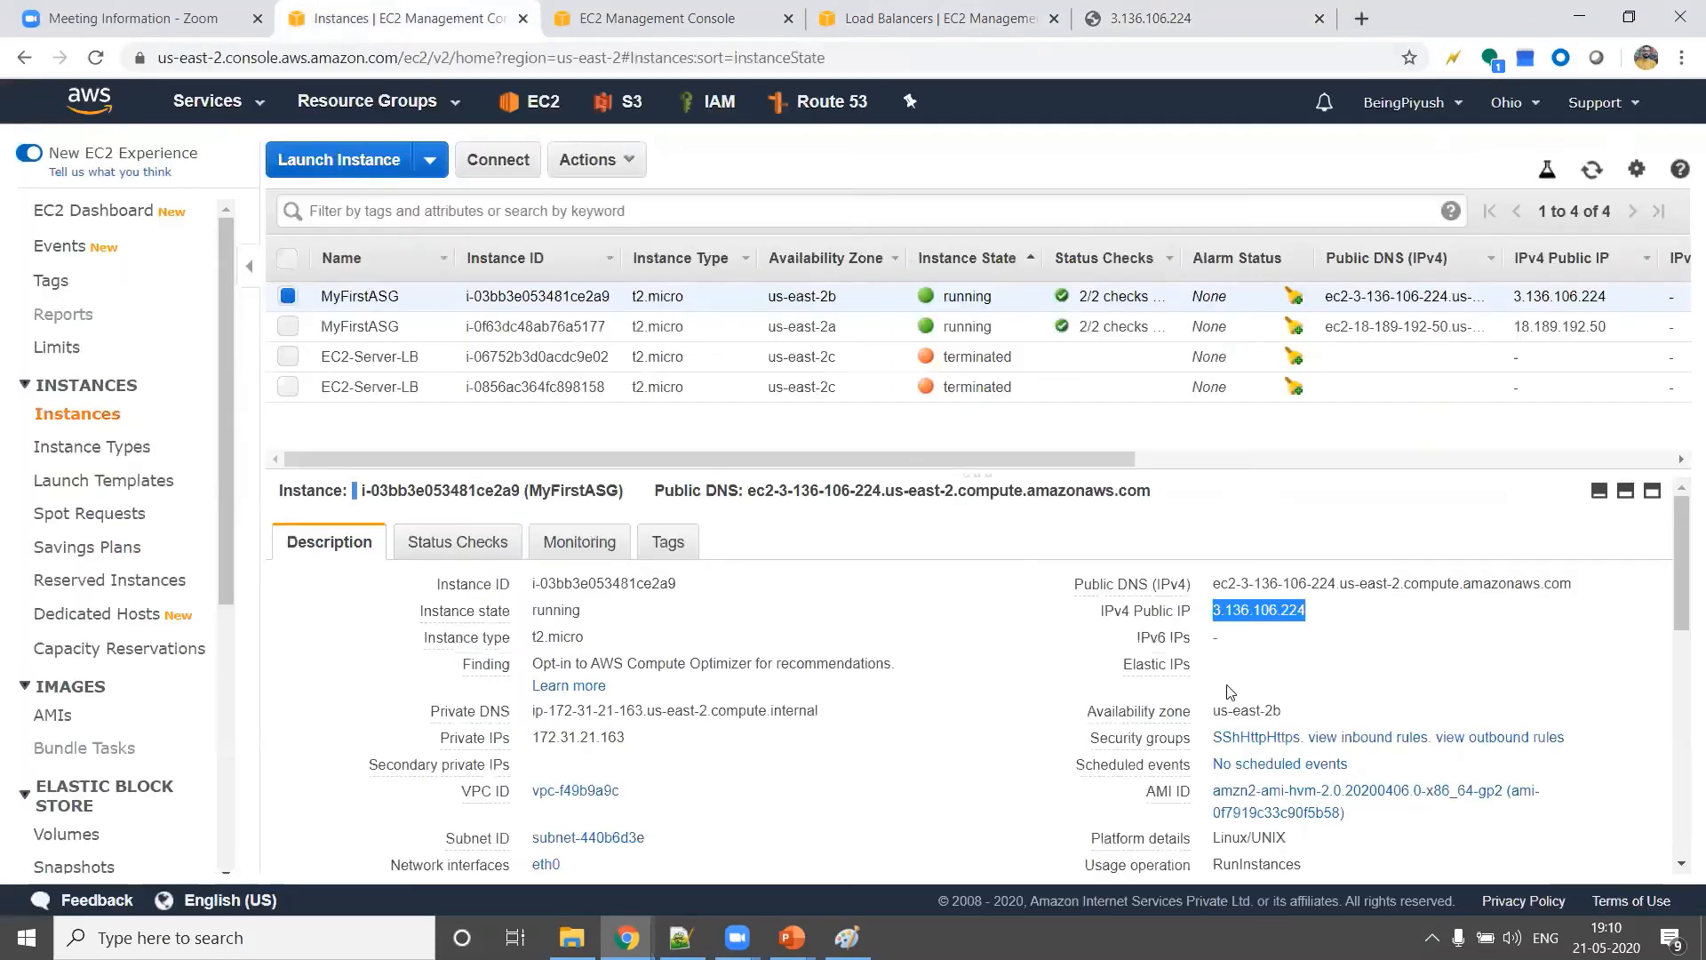
{"action": "left_click", "coordinate": [287, 296]}
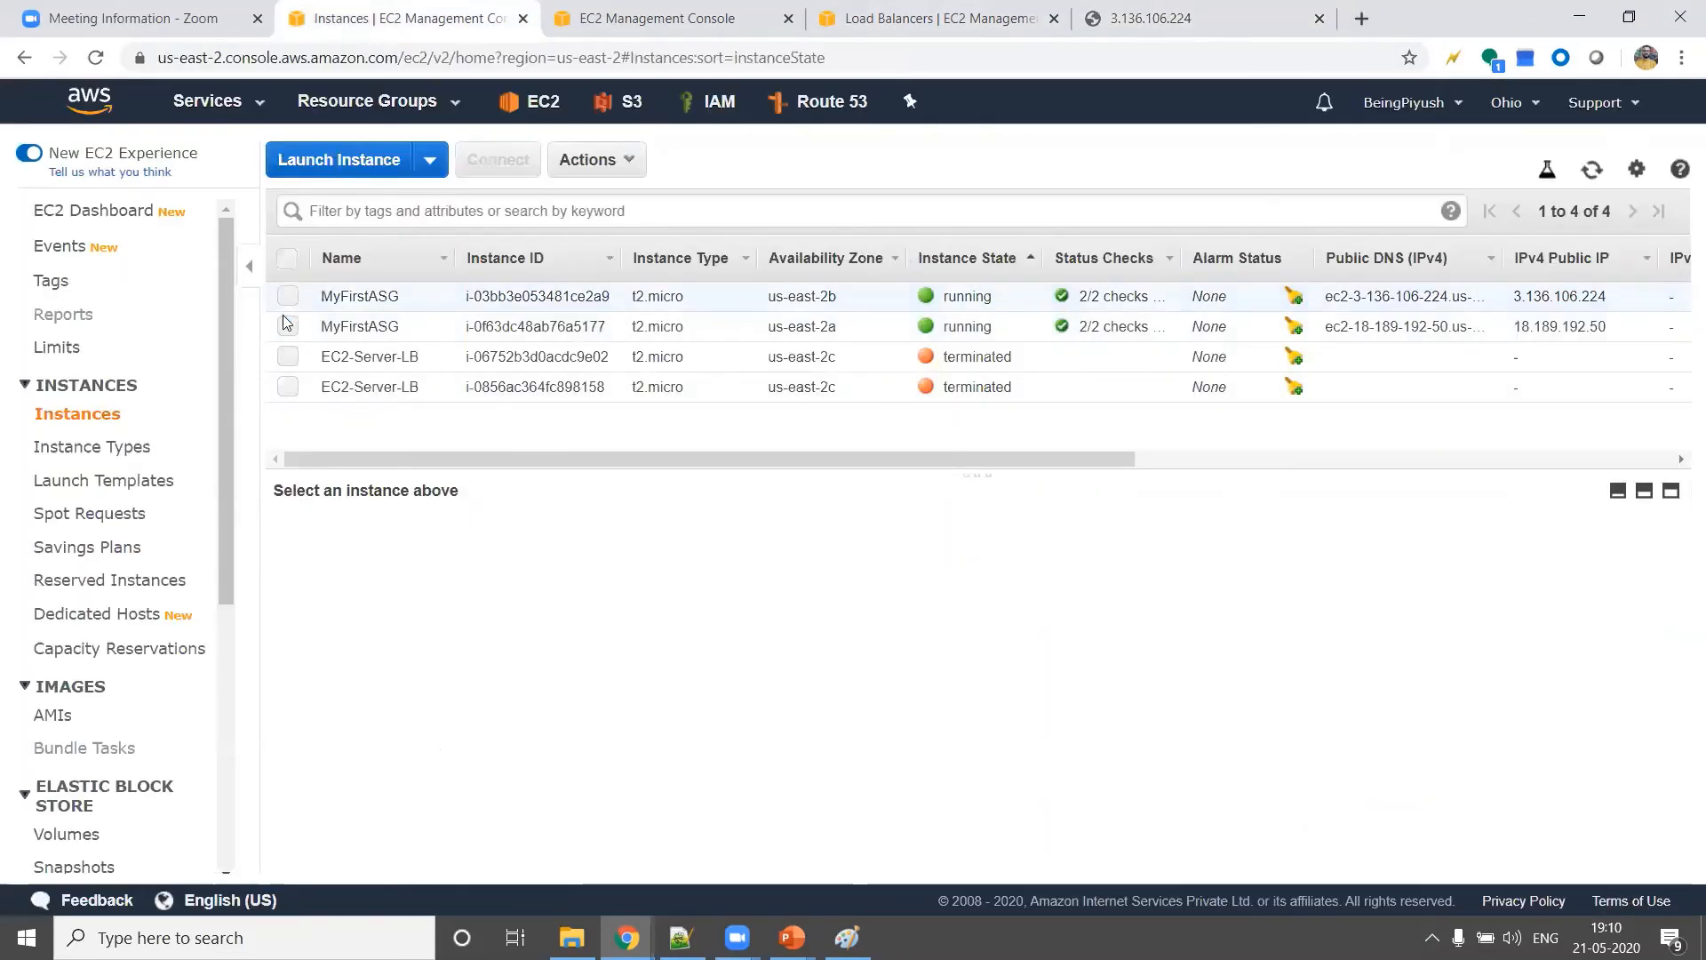
{"action": "left_click", "coordinate": [288, 325]}
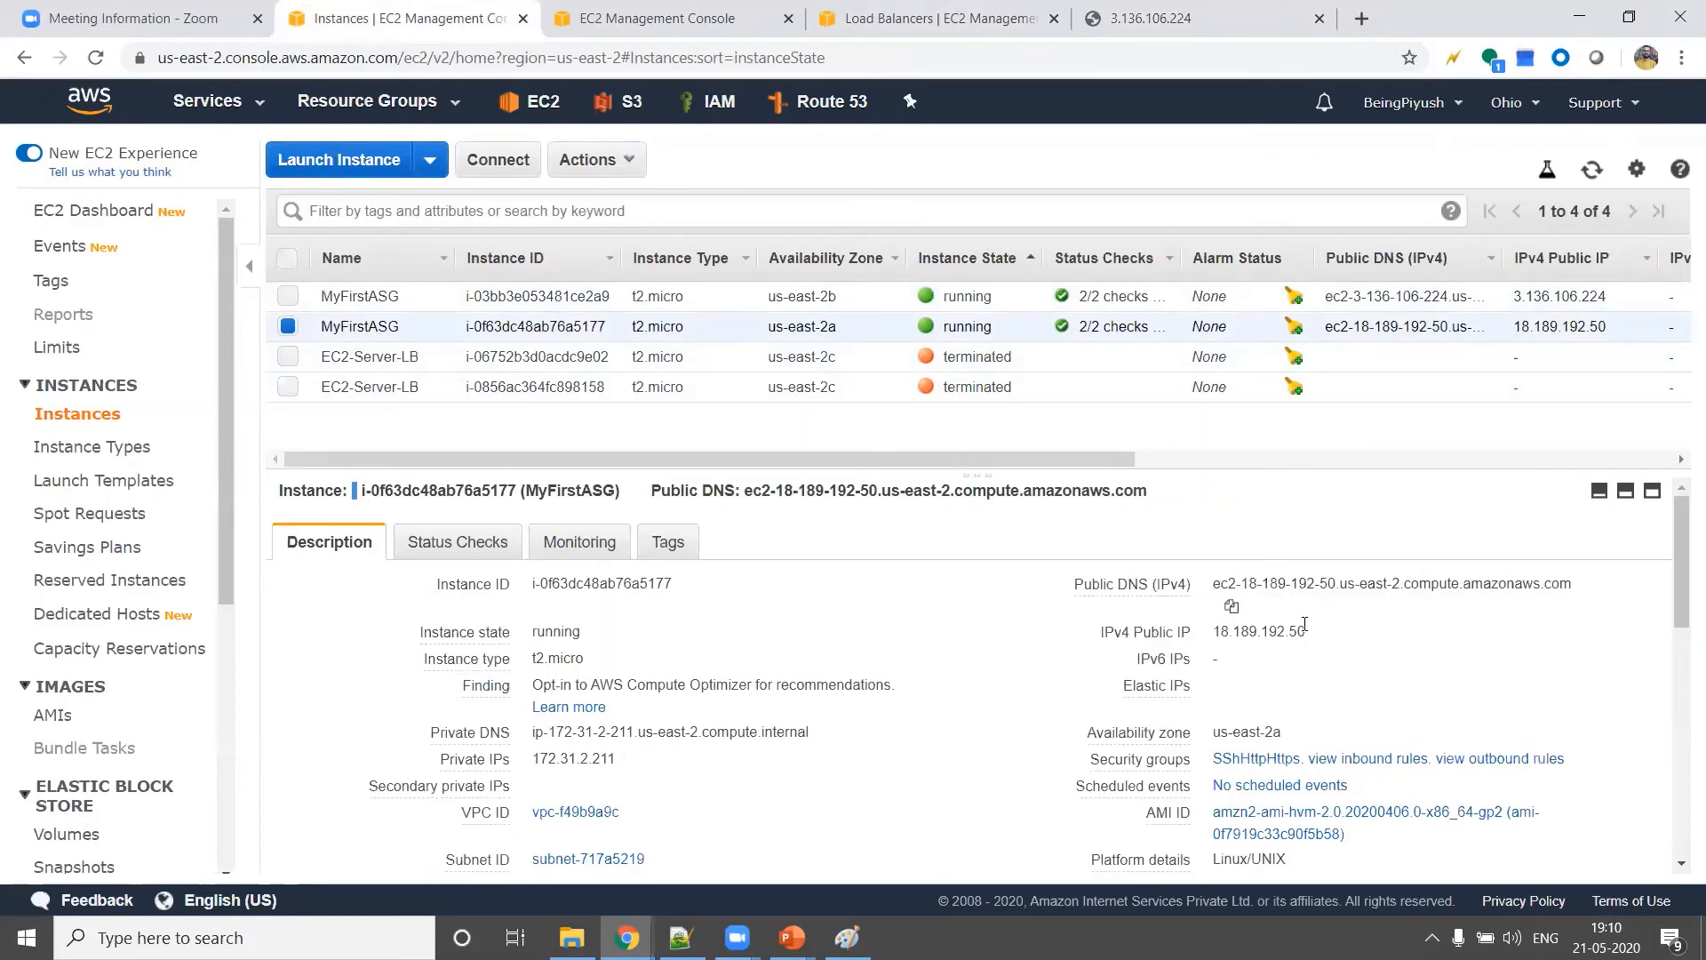
{"action": "left_click", "coordinate": [1367, 16]}
{"action": "key", "text": "ctrl+v"}
{"action": "key", "text": "Return"}
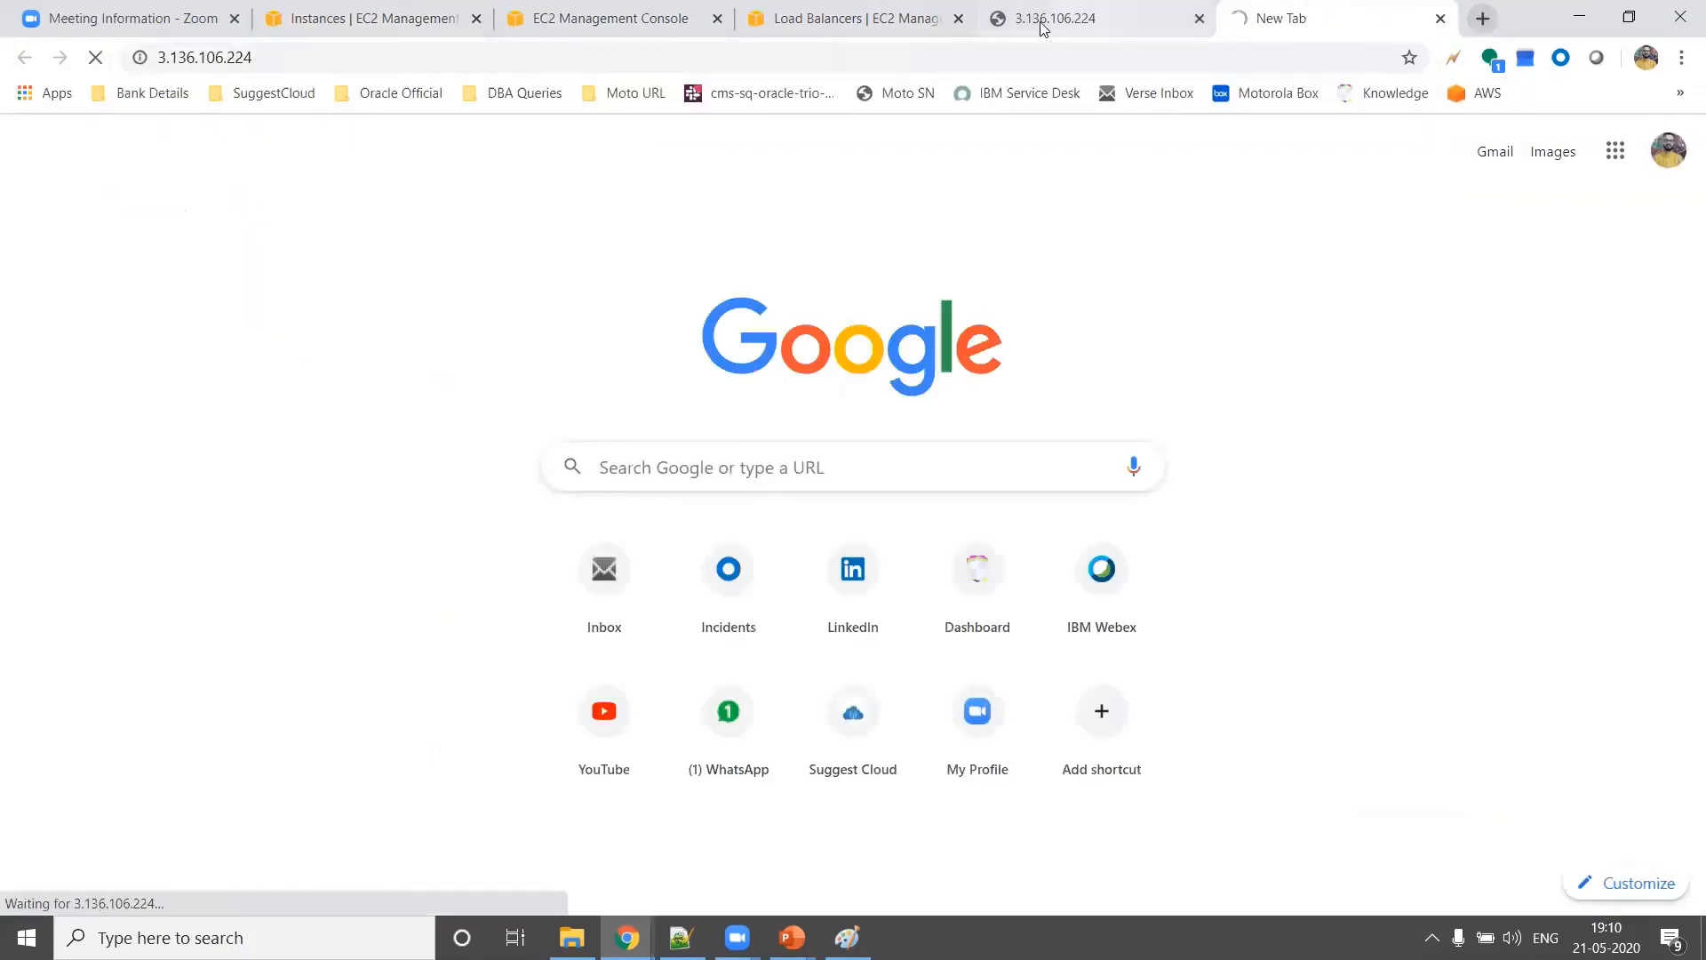
Compare the web pages loaded in the two 3.136.106.224 browser tabs
{"action": "left_click", "coordinate": [1044, 27]}
{"action": "left_click", "coordinate": [1268, 19]}
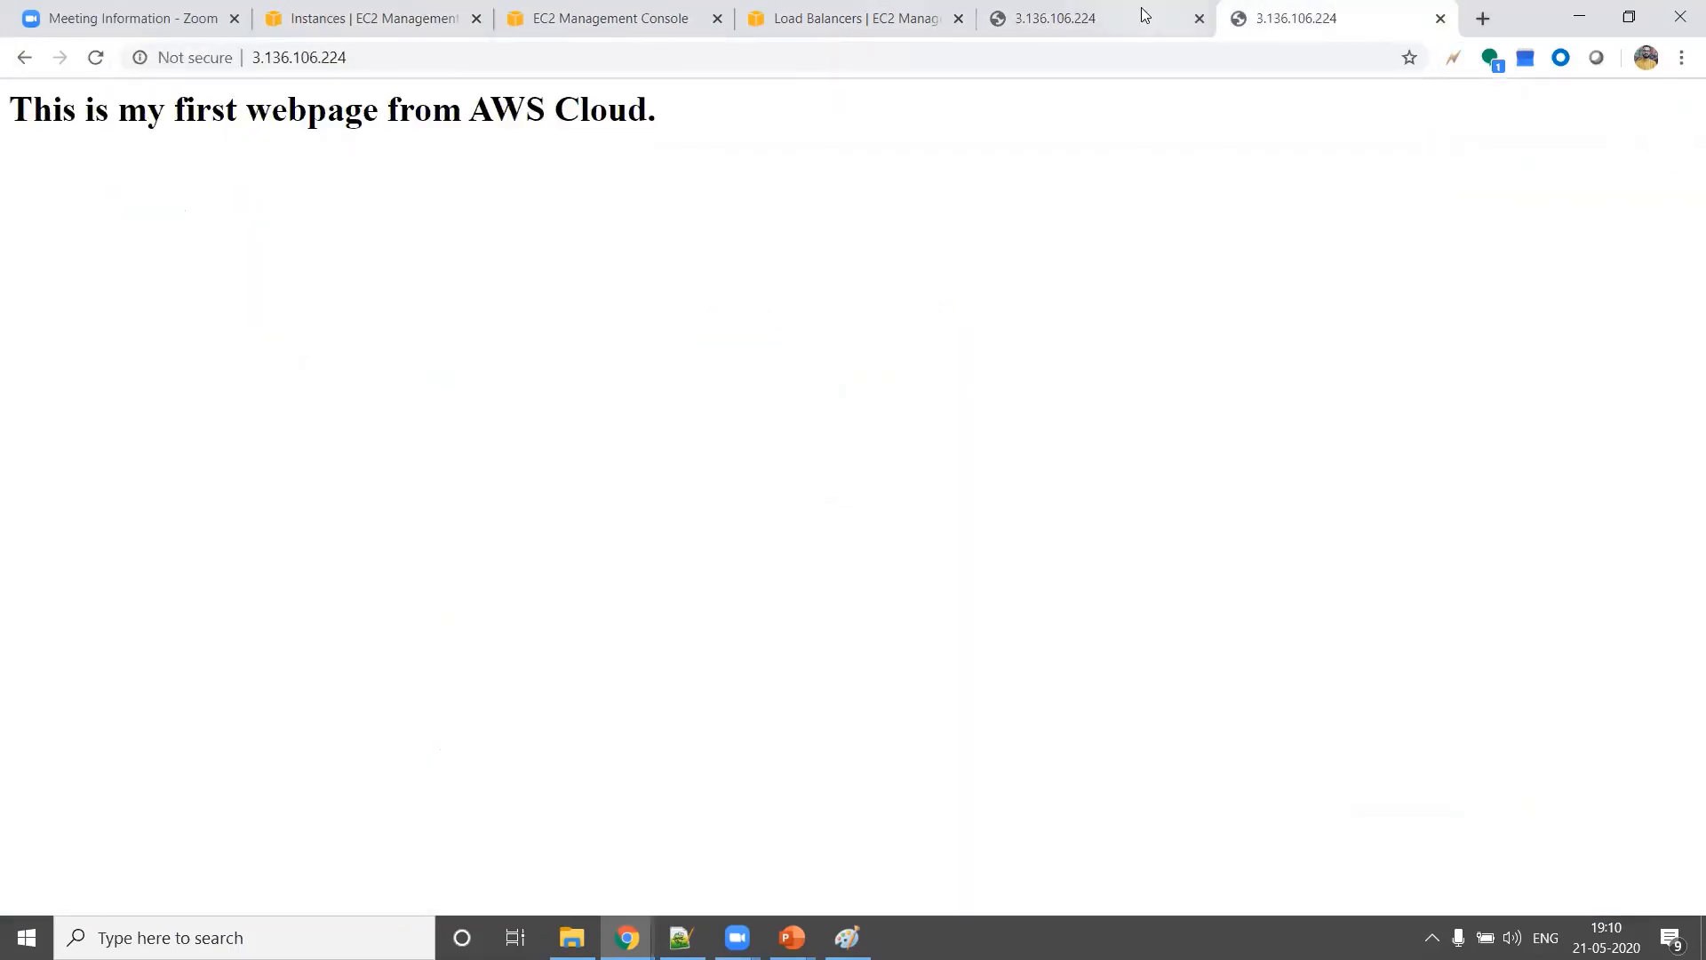
{"action": "left_click", "coordinate": [1145, 16]}
{"action": "left_click", "coordinate": [1282, 22]}
Copy MyFirstLB's DNS name, MyFirstLB-1350813673.us-east-2.elb.amazonaws.com, and open it in a new browser tab
{"action": "left_click", "coordinate": [840, 19]}
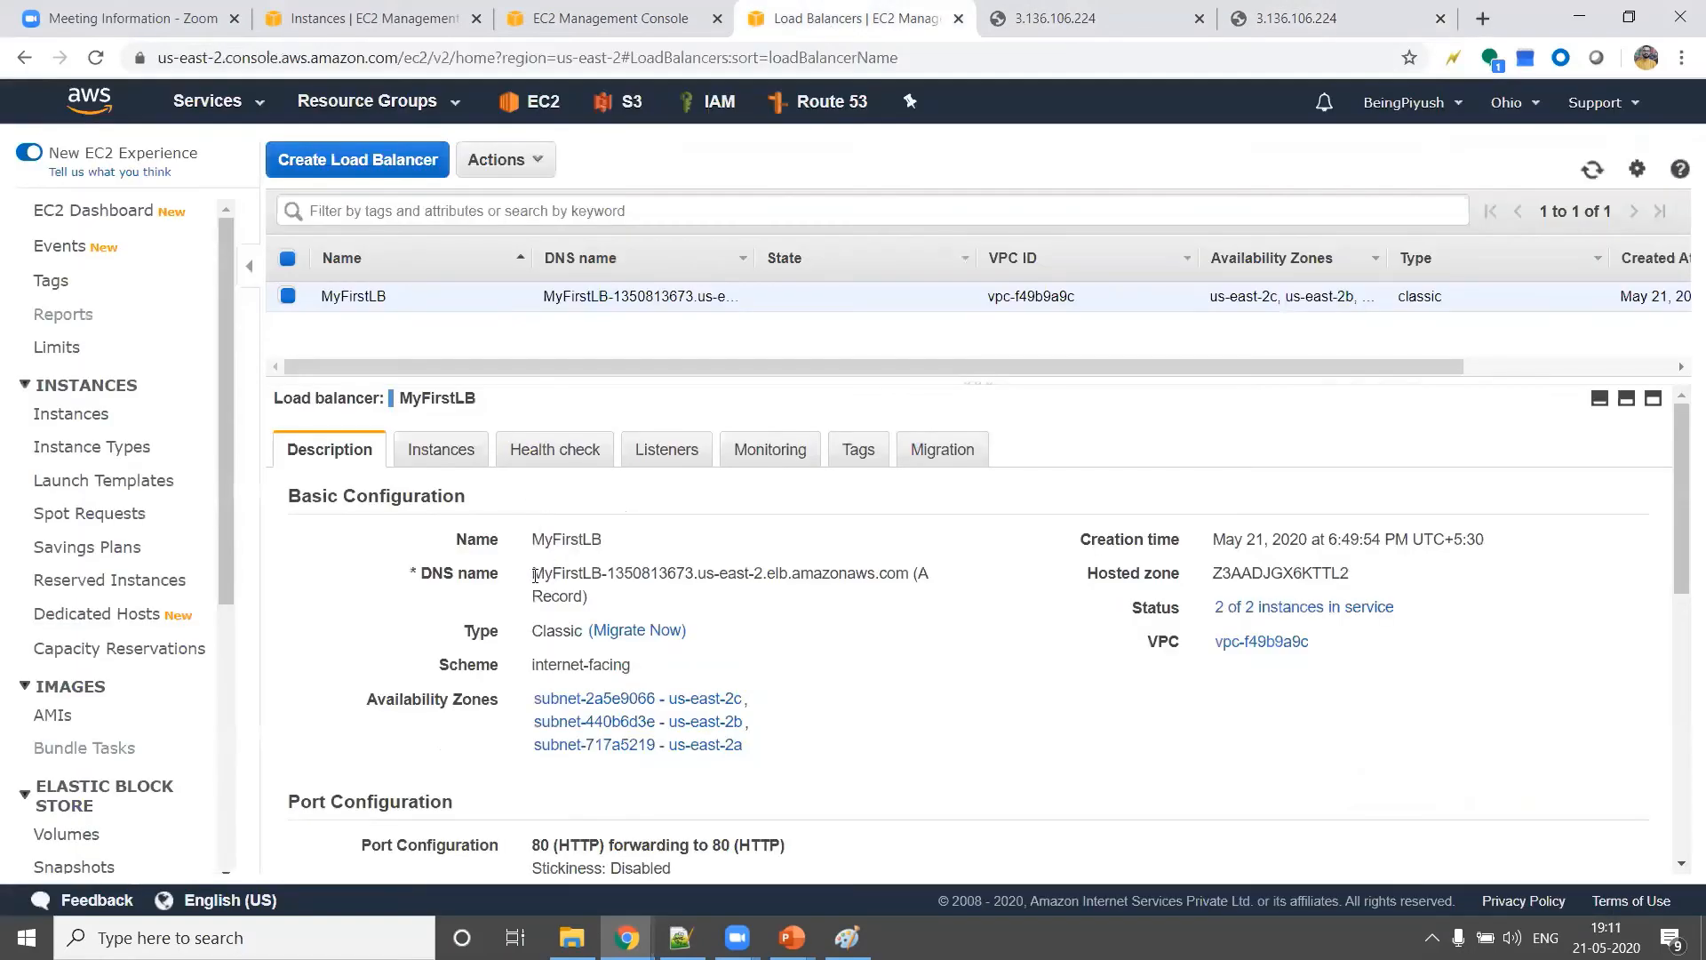
{"action": "left_click_drag", "start_coordinate": [534, 573], "coordinate": [903, 579]}
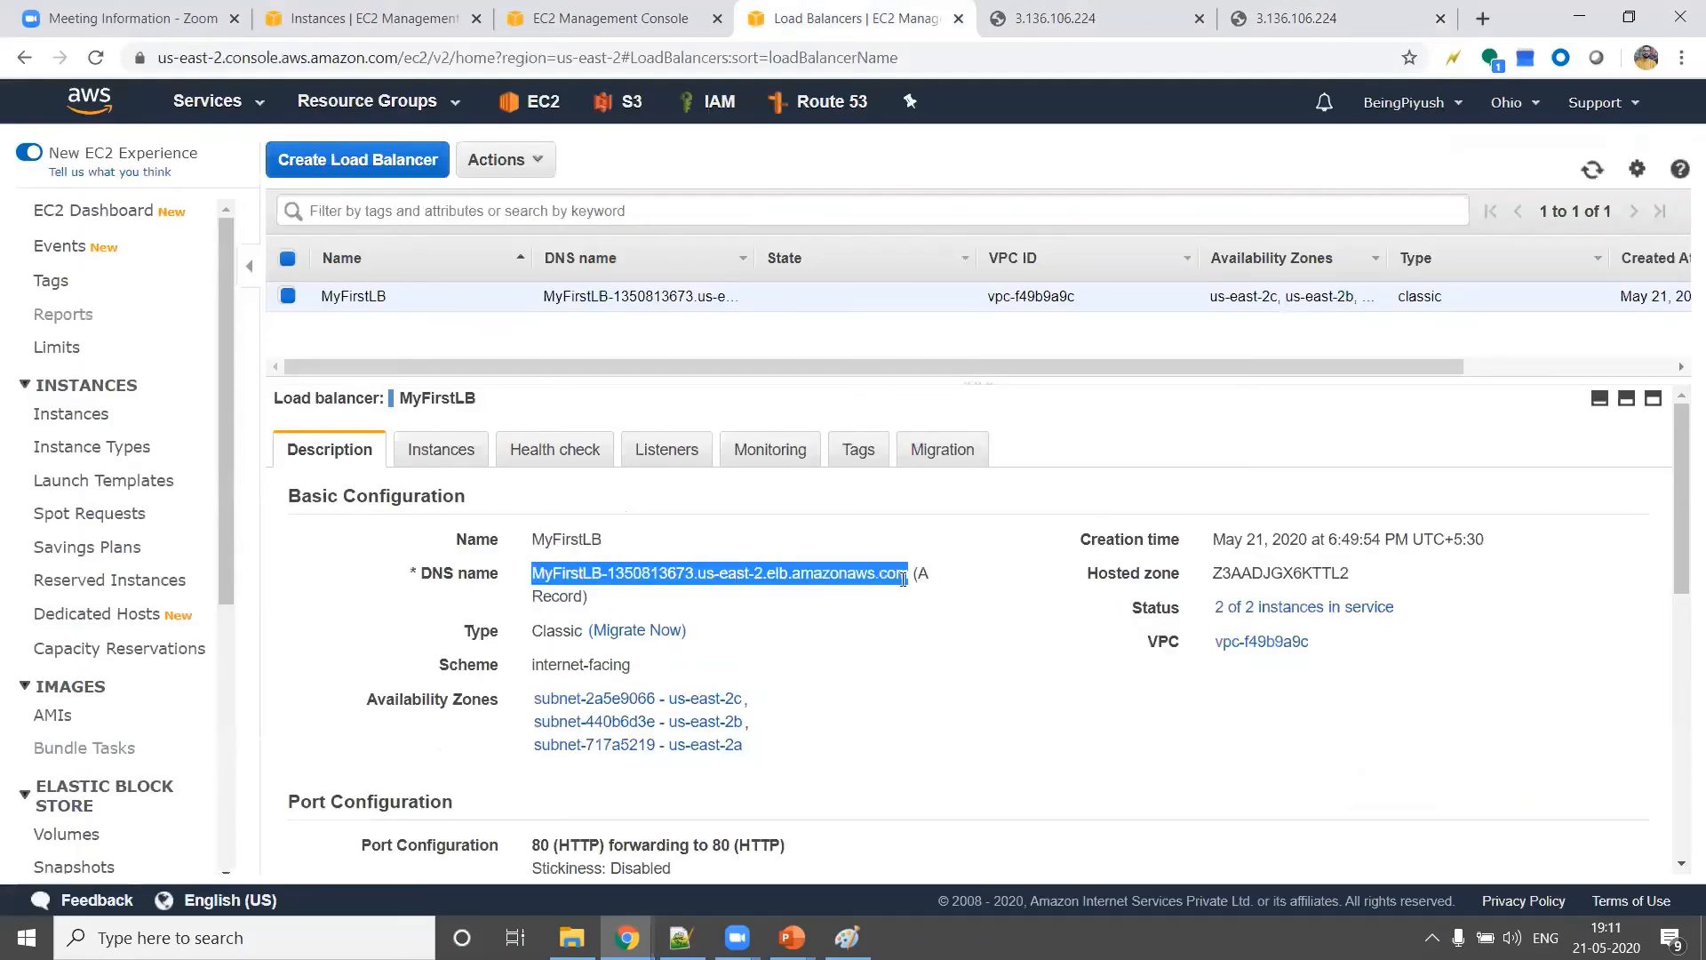
{"action": "key", "text": "ctrl+c"}
{"action": "left_click", "coordinate": [1480, 18]}
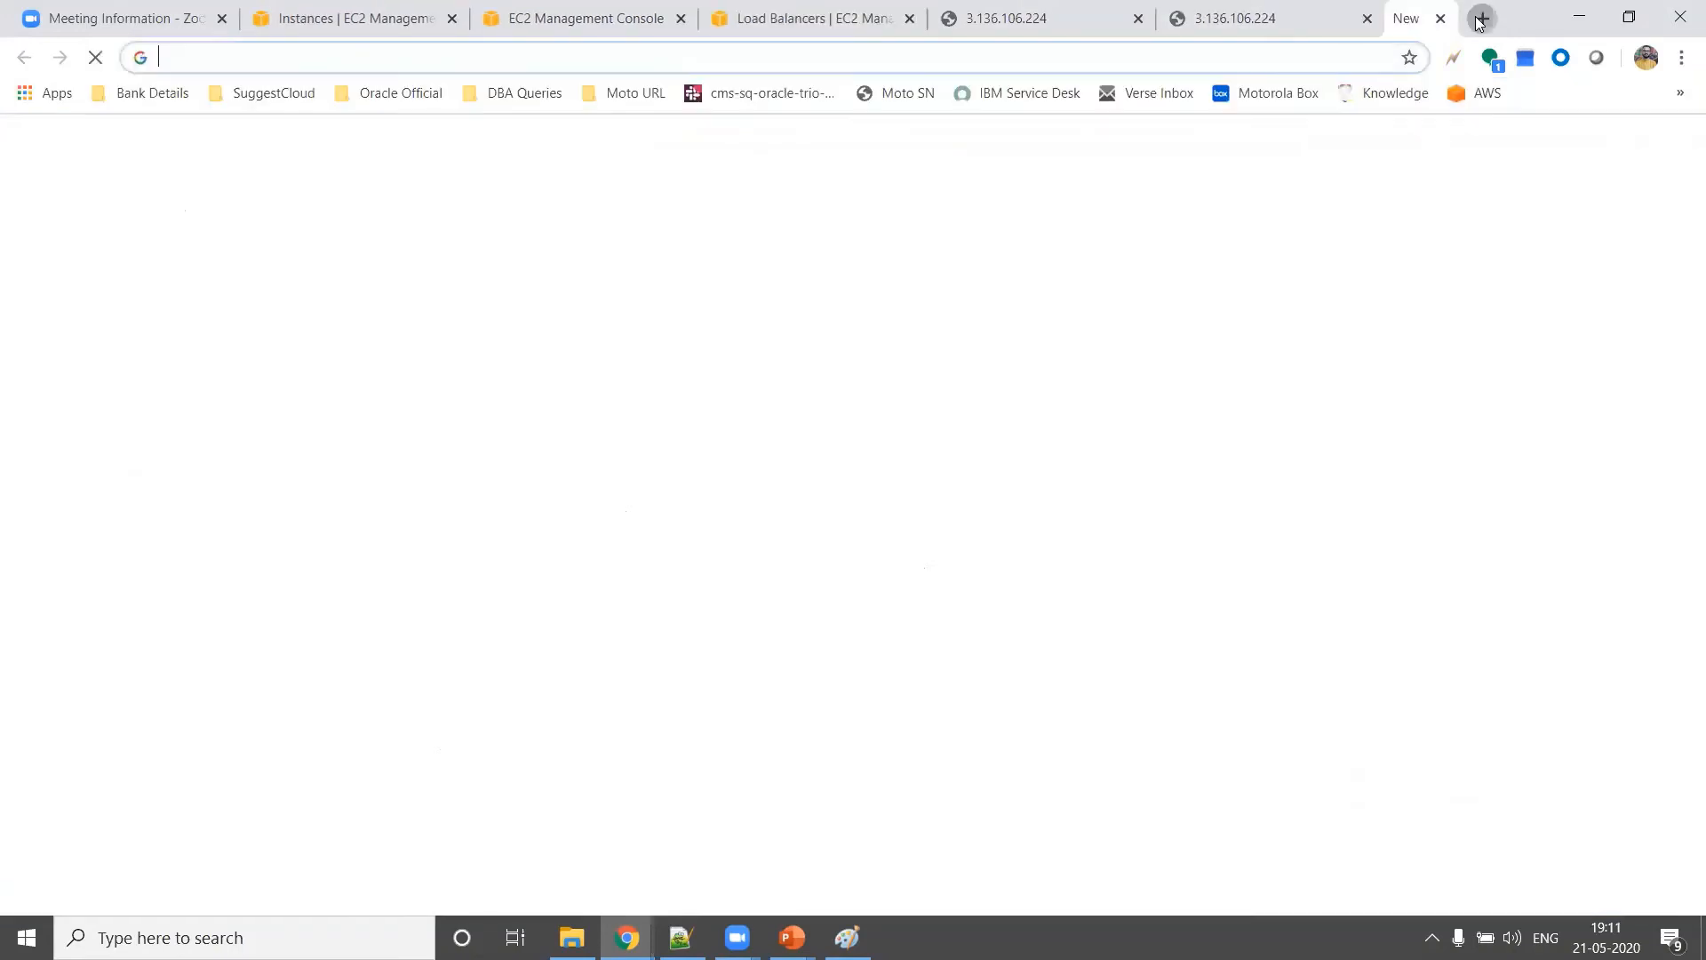
{"action": "key", "text": "ctrl+v"}
{"action": "key", "text": "Return"}
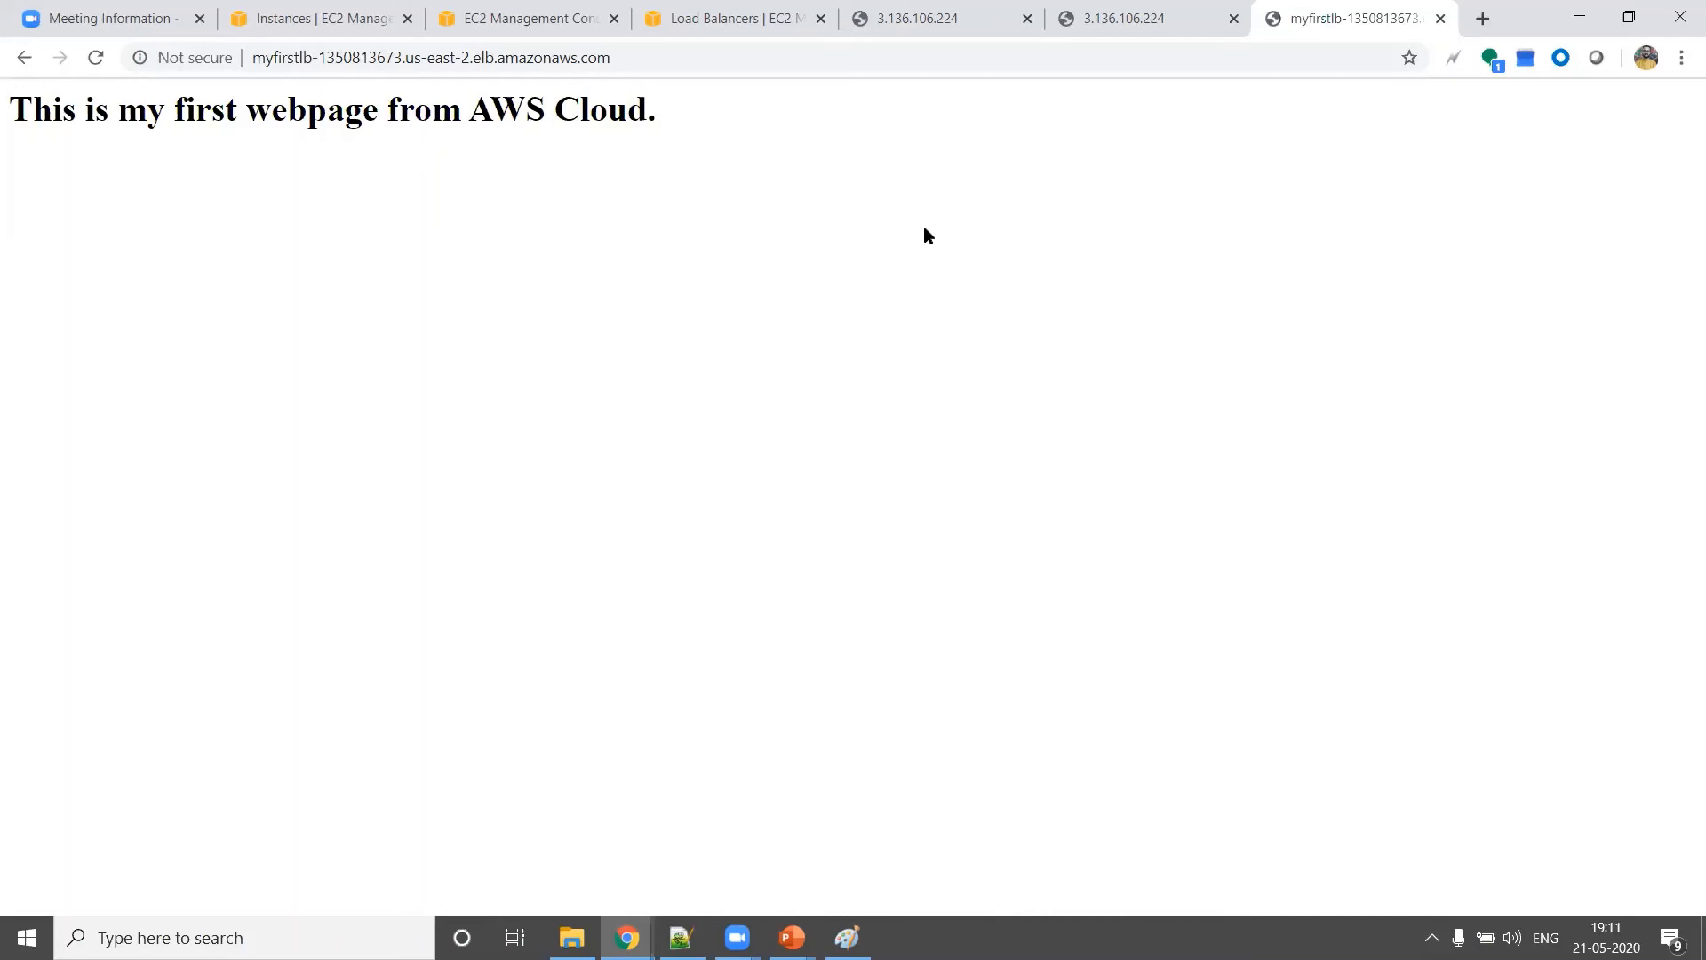
In the EC2 instances list, select only the MyFirstASG instance in us-east-2b
{"action": "left_click", "coordinate": [351, 29]}
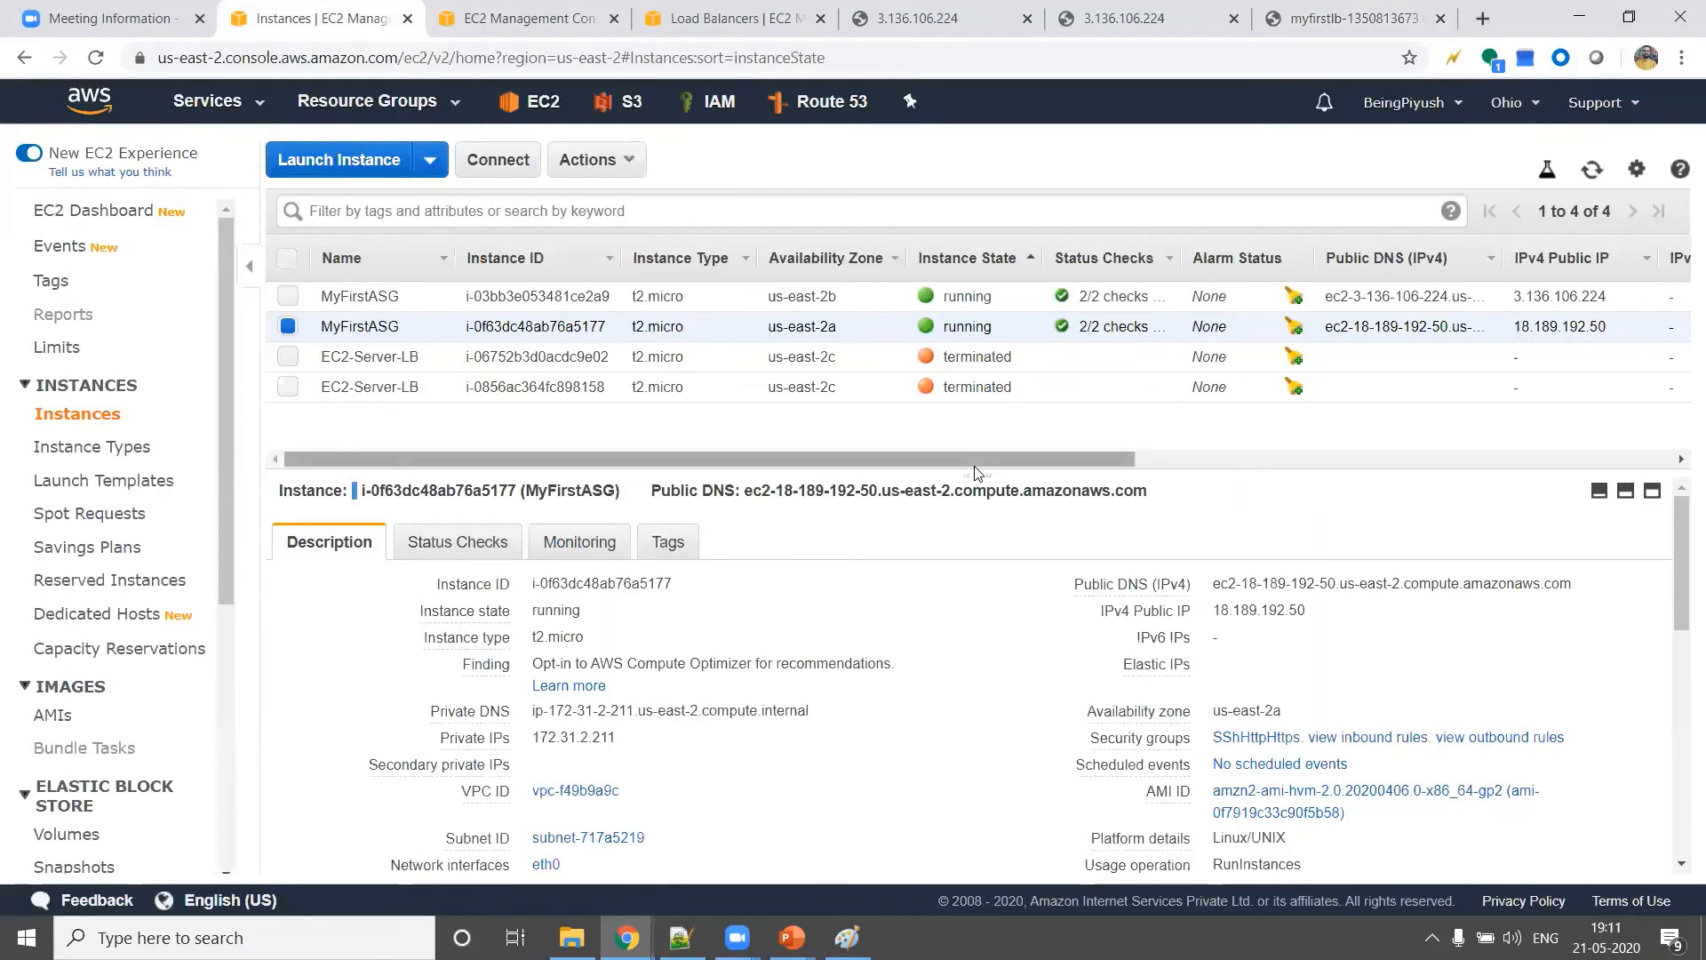
{"action": "mouse_move", "coordinate": [976, 475]}
{"action": "left_mouse_down"}
{"action": "mouse_move", "coordinate": [971, 425]}
{"action": "mouse_move", "coordinate": [970, 466]}
{"action": "left_mouse_up"}
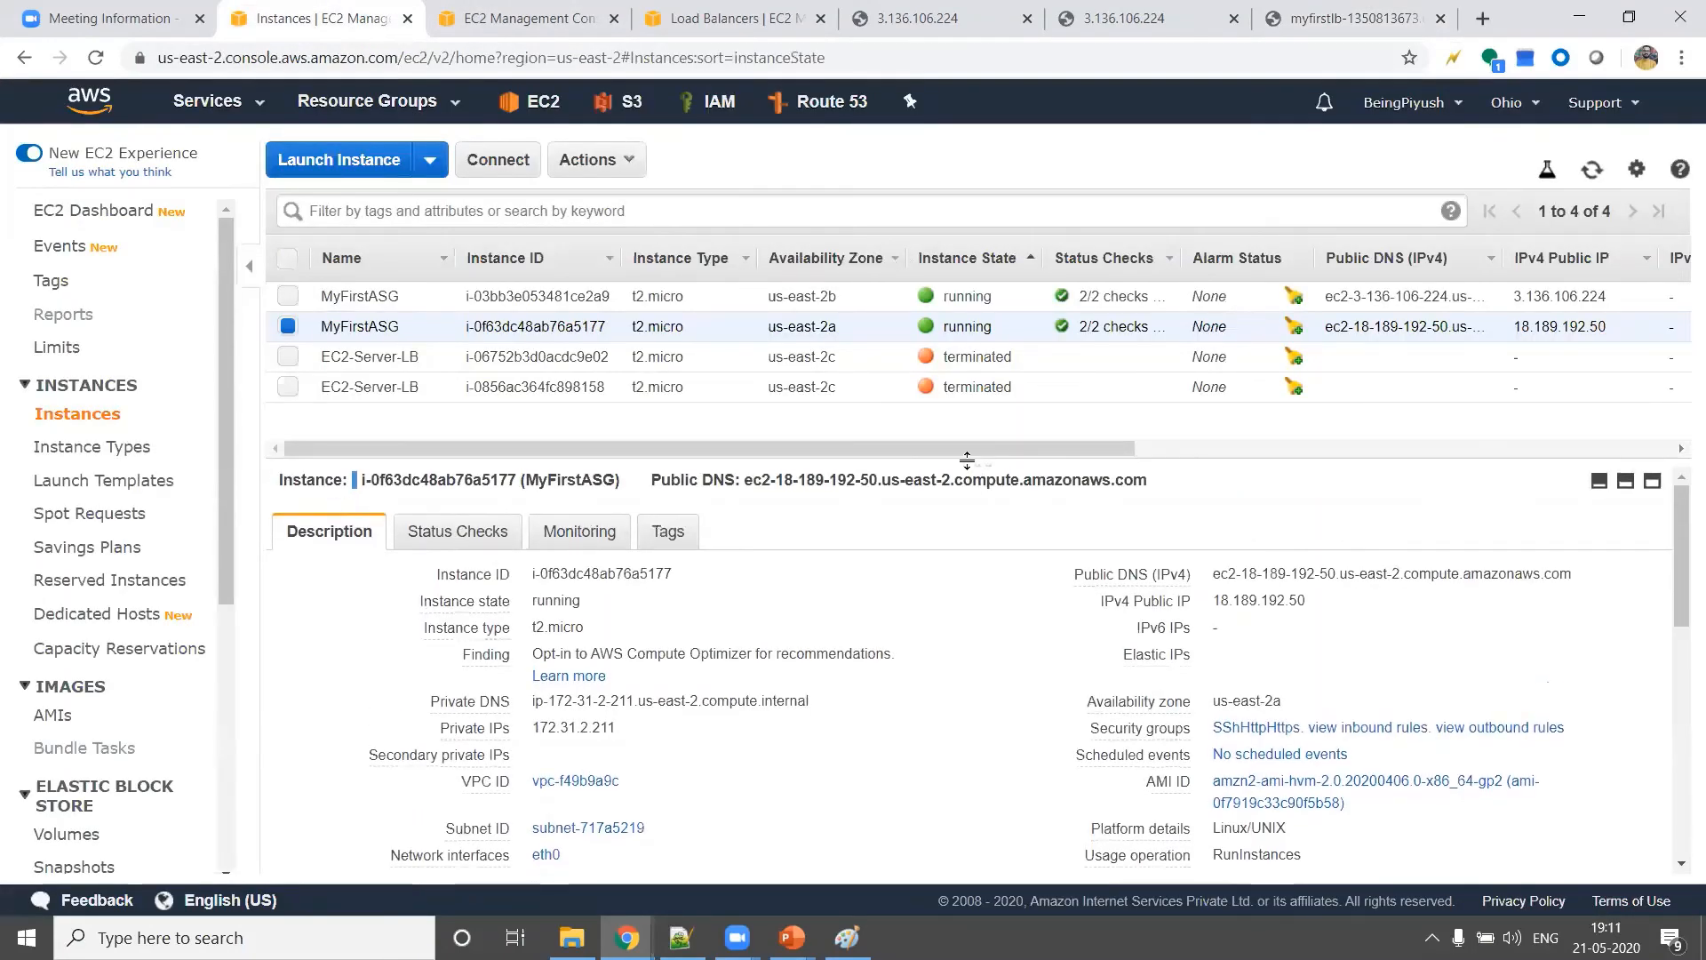
{"action": "left_click", "coordinate": [290, 325]}
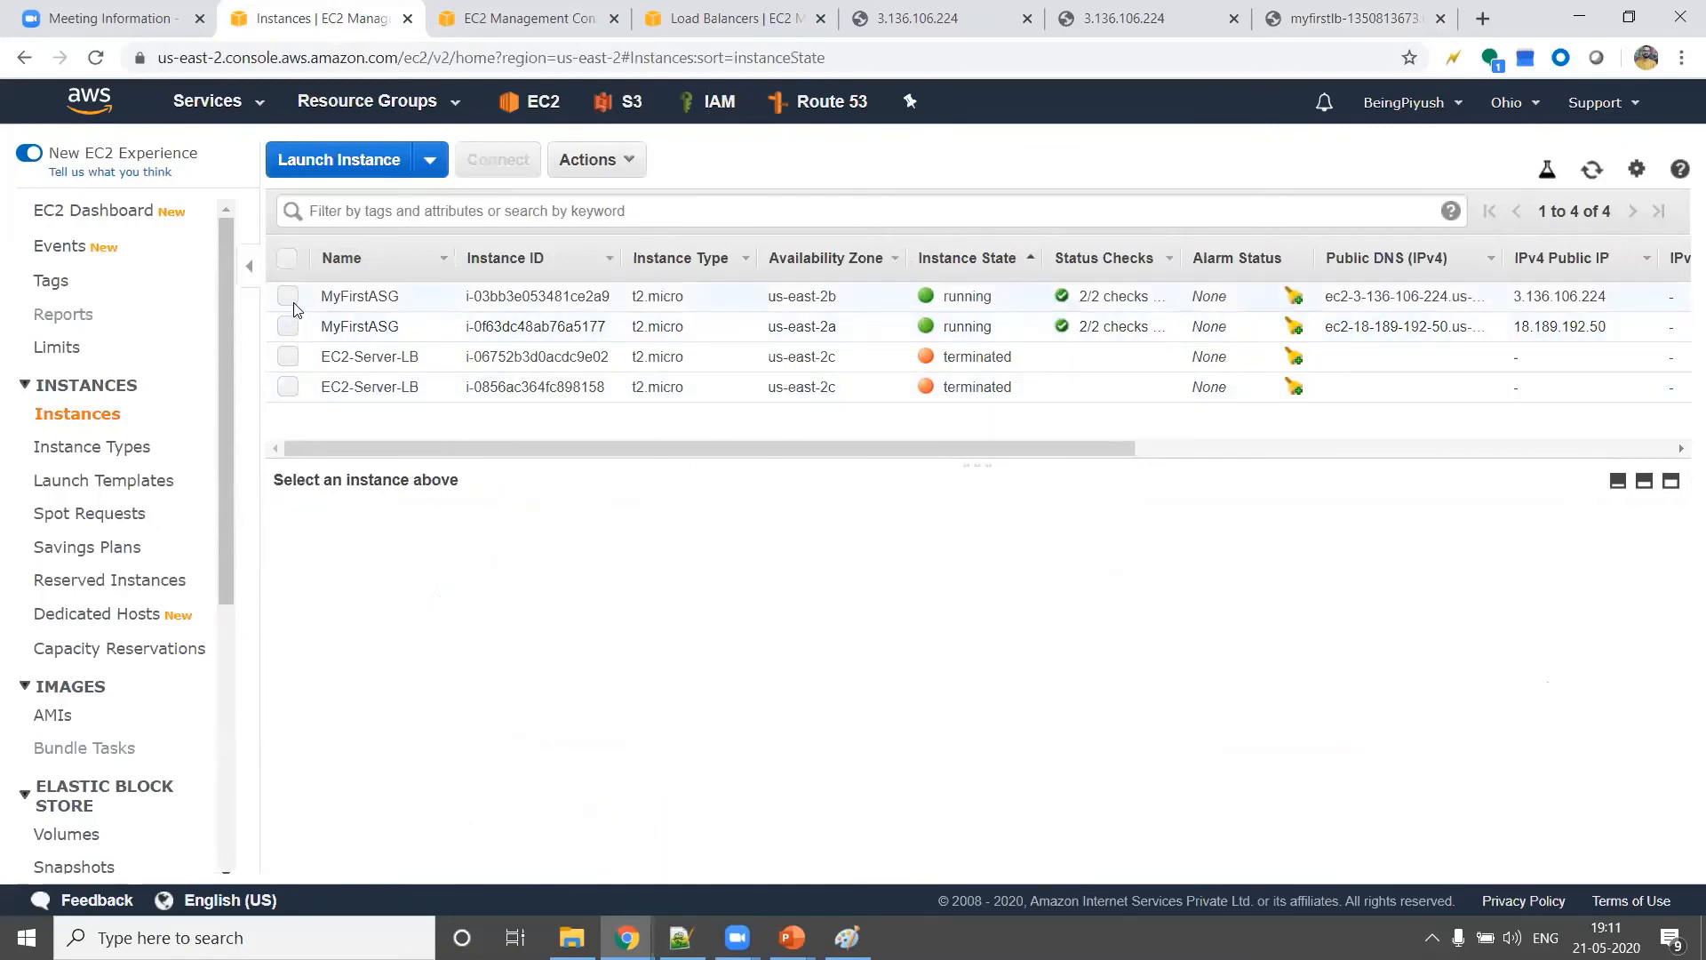
{"action": "left_click", "coordinate": [293, 302]}
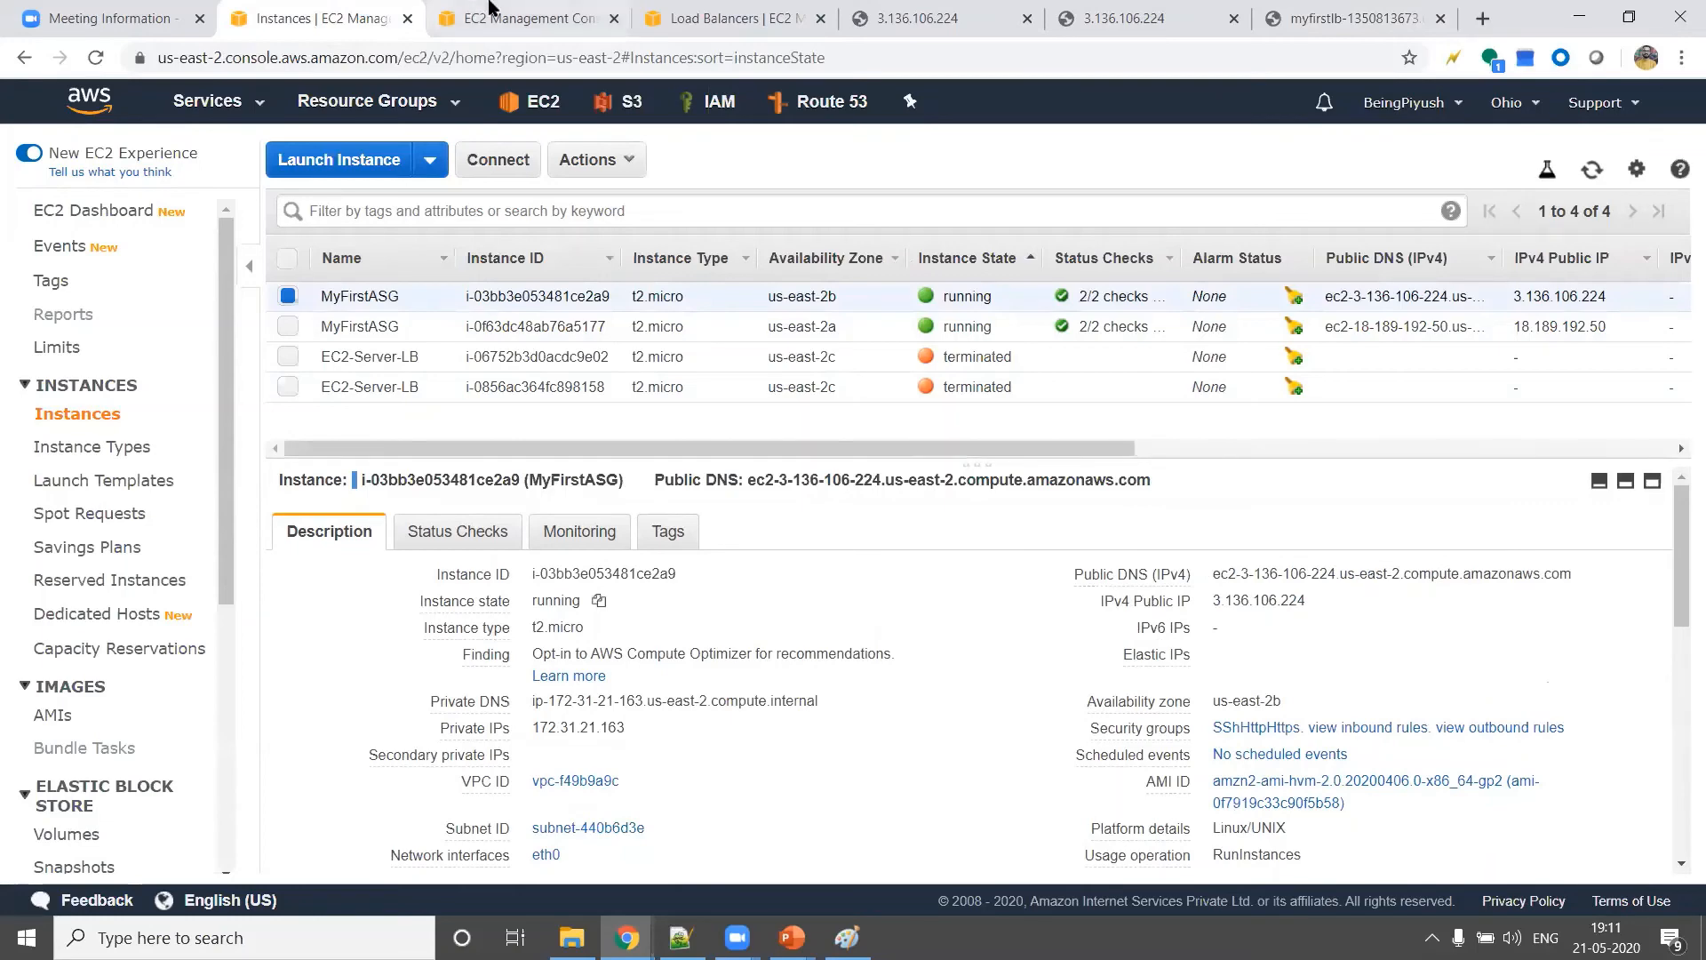
Examine the instances and availability zones registered with load balancer MyFirstLB
{"action": "left_click", "coordinate": [751, 19]}
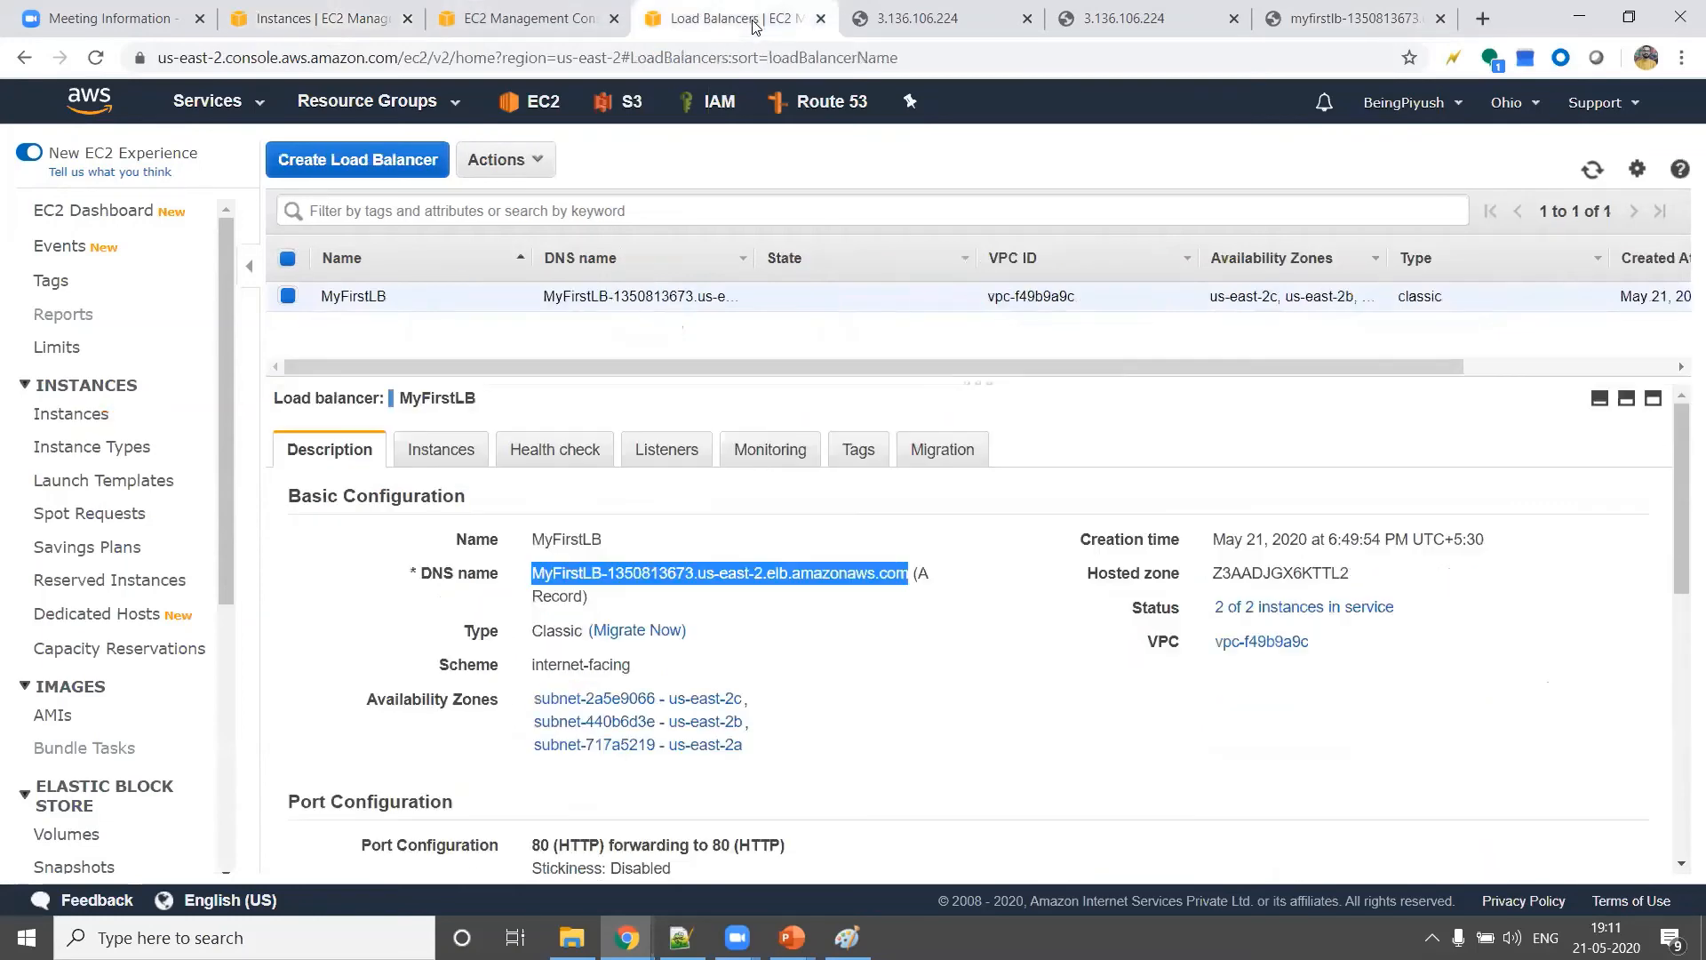
{"action": "left_click", "coordinate": [471, 448]}
{"action": "scroll", "coordinate": [773, 617], "scroll_direction": "down", "scroll_amount": 1}
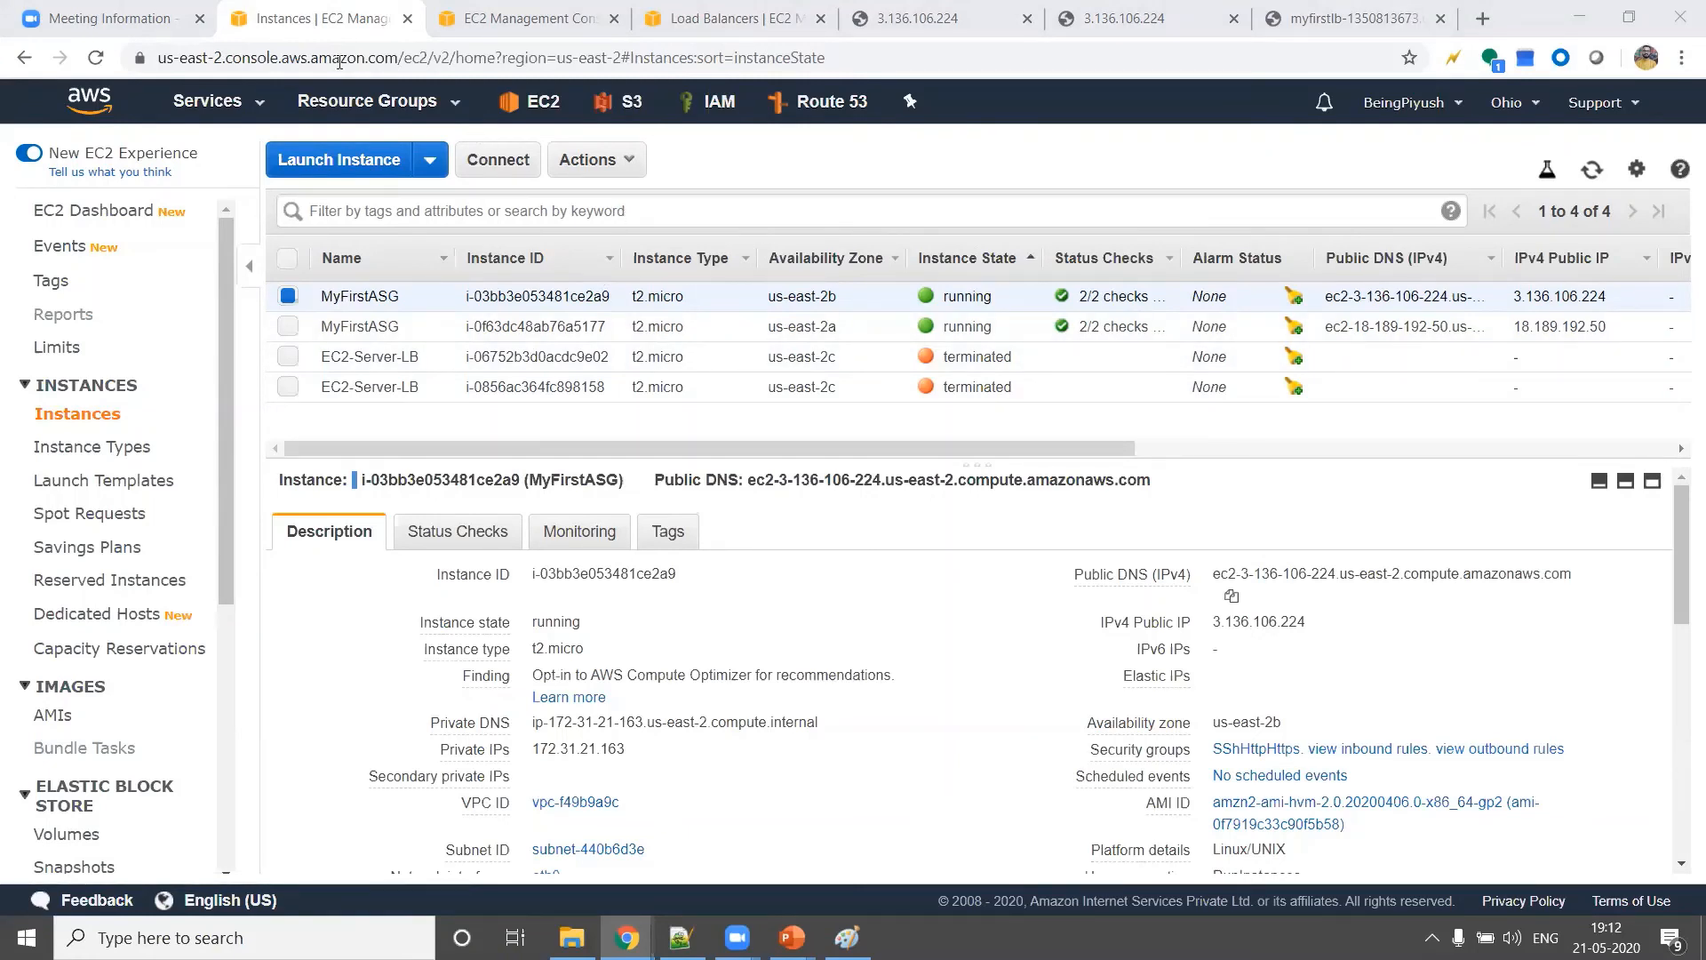
Terminate the MyFirstASG instance in us-east-2b and confirm the termination
{"action": "left_click", "coordinate": [591, 159]}
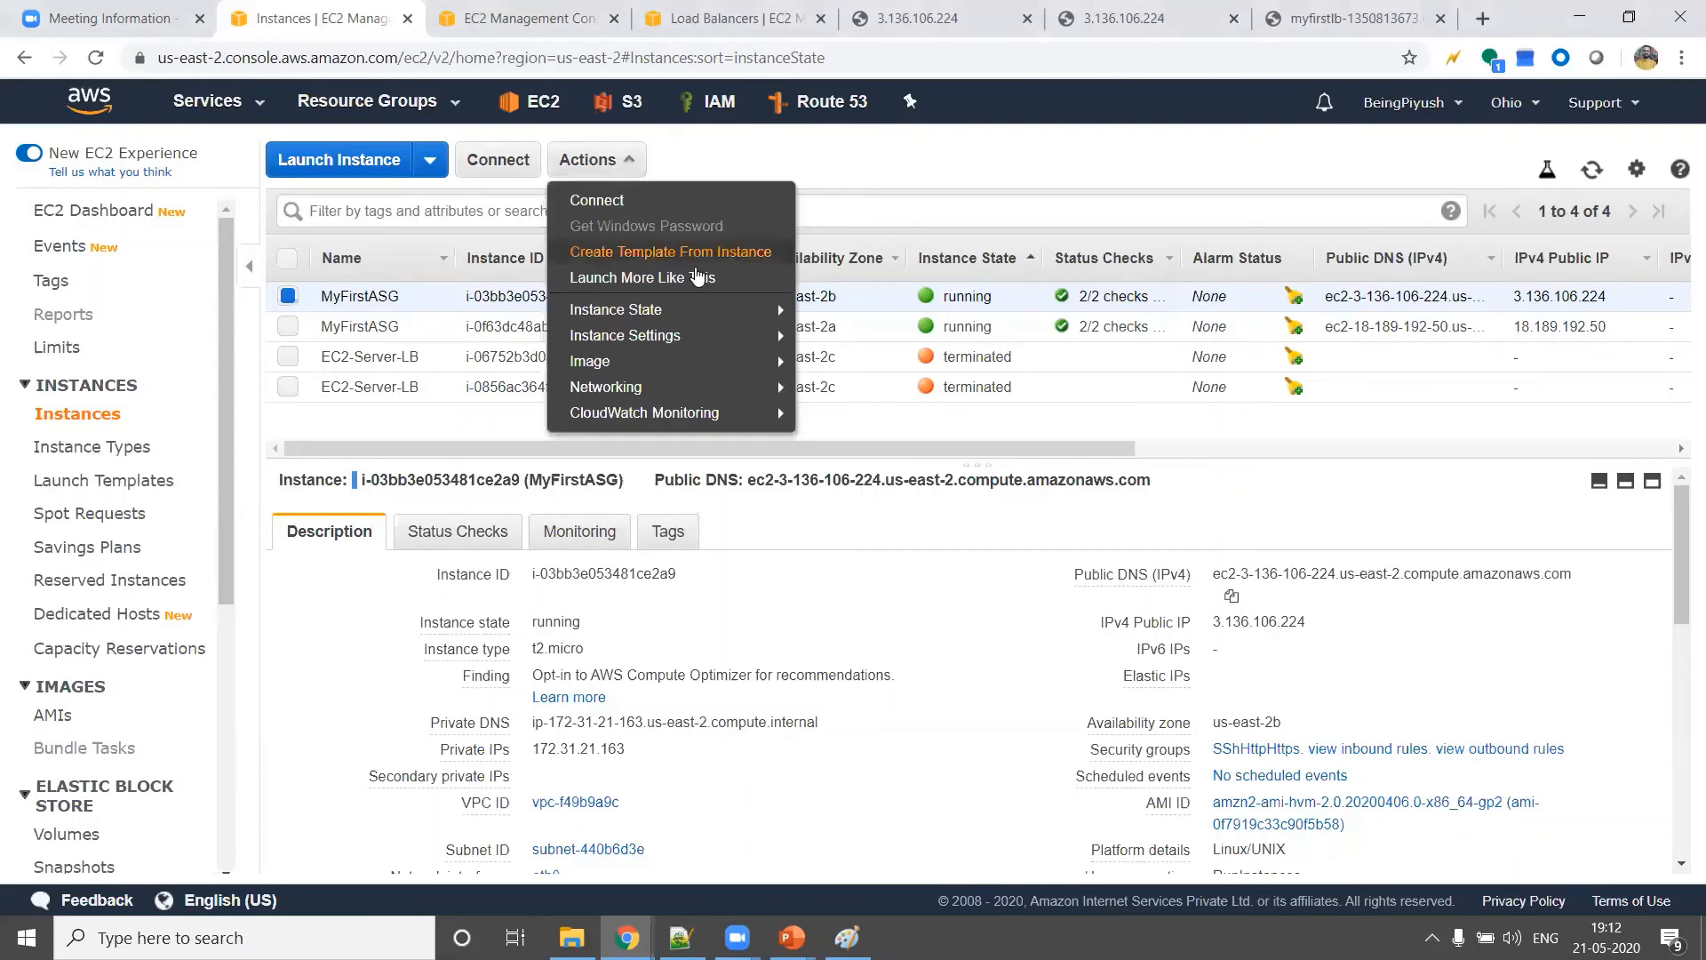
{"action": "mouse_move", "coordinate": [708, 311]}
{"action": "left_click", "coordinate": [860, 414]}
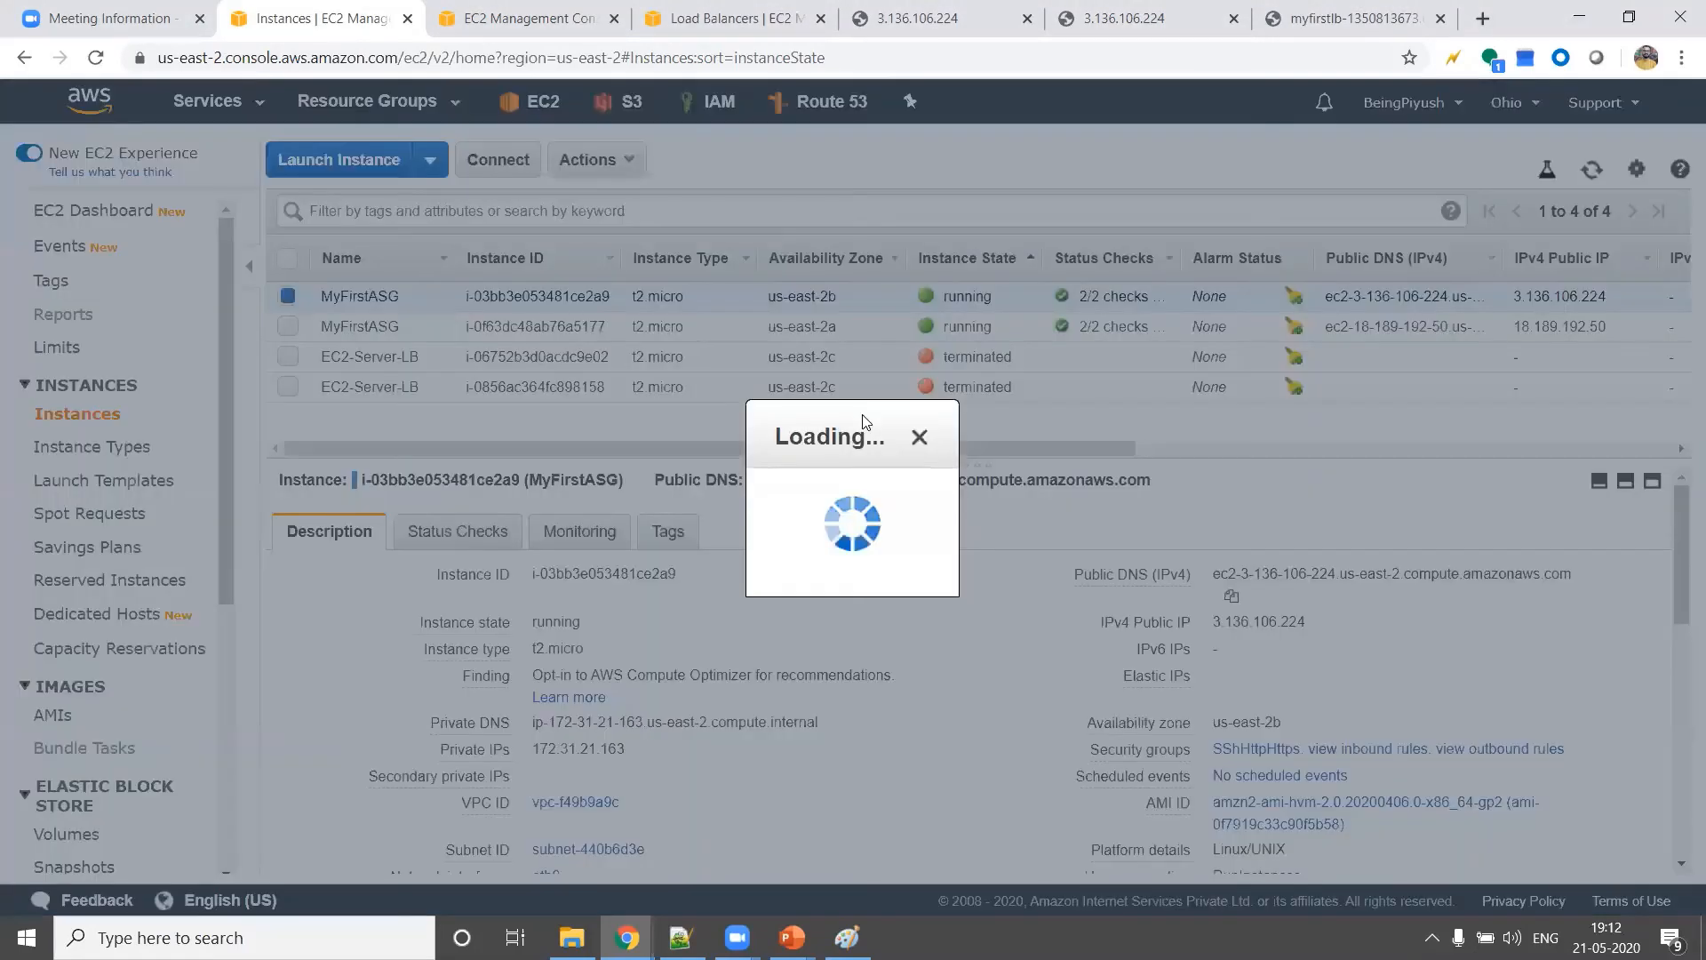
{"action": "left_click", "coordinate": [1146, 644]}
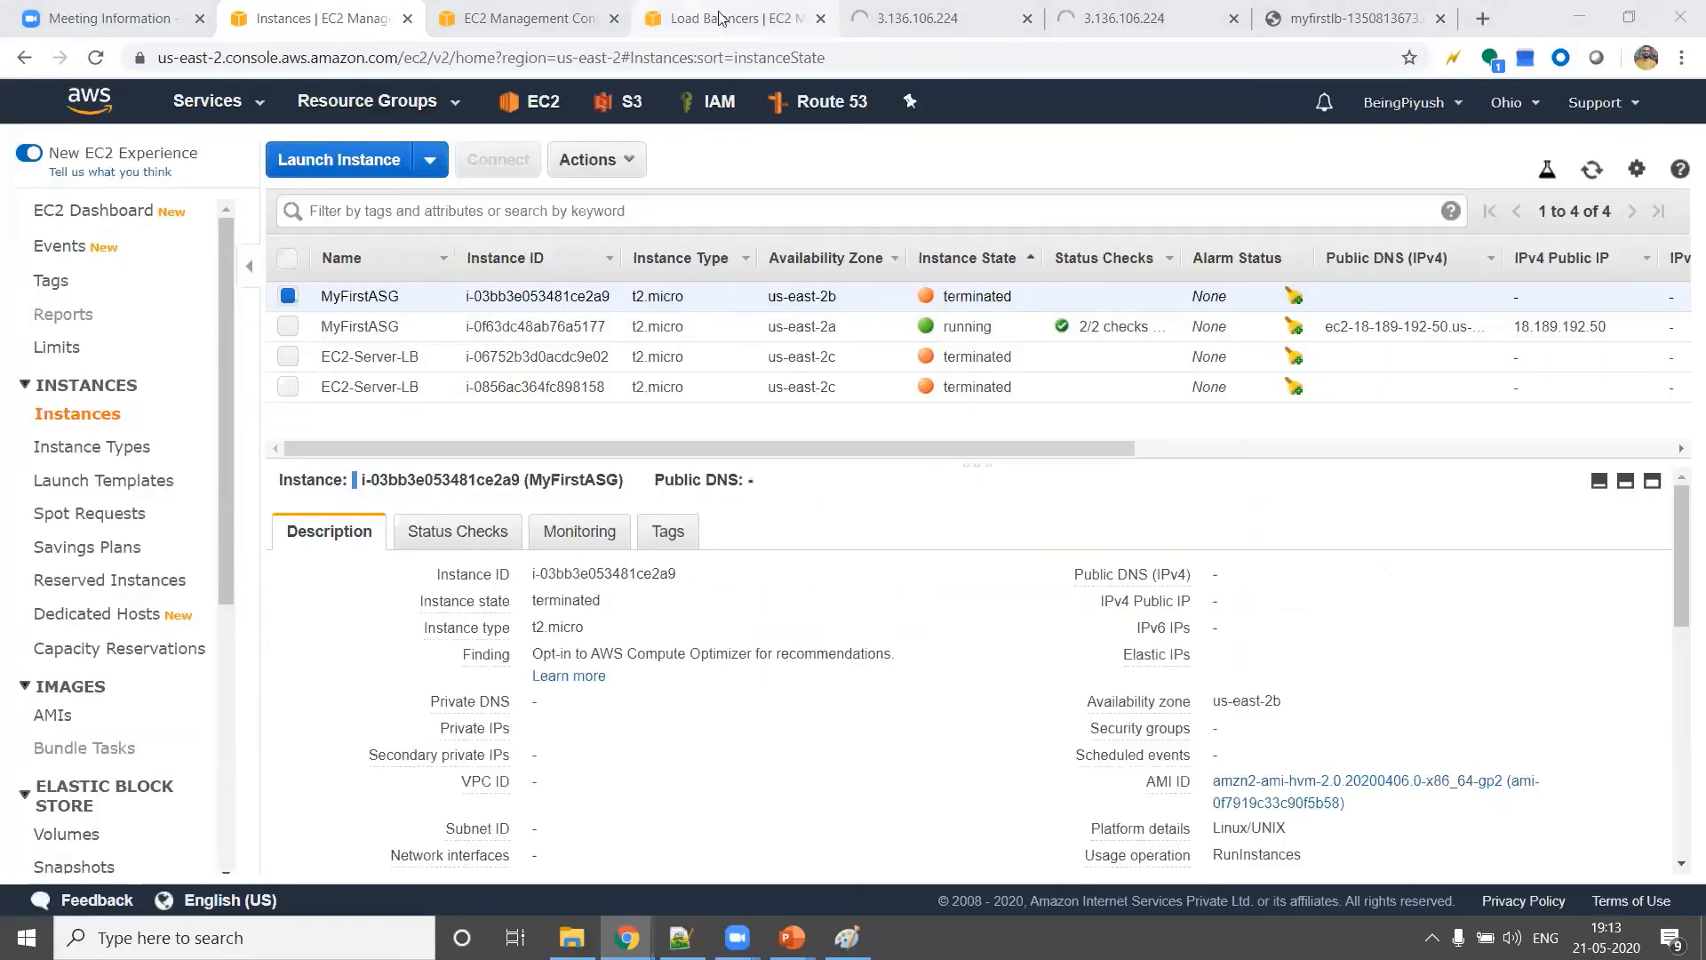
Refresh MyFirstLB's registered instances and check the service status of the one in us-east-2a
{"action": "left_click", "coordinate": [725, 19]}
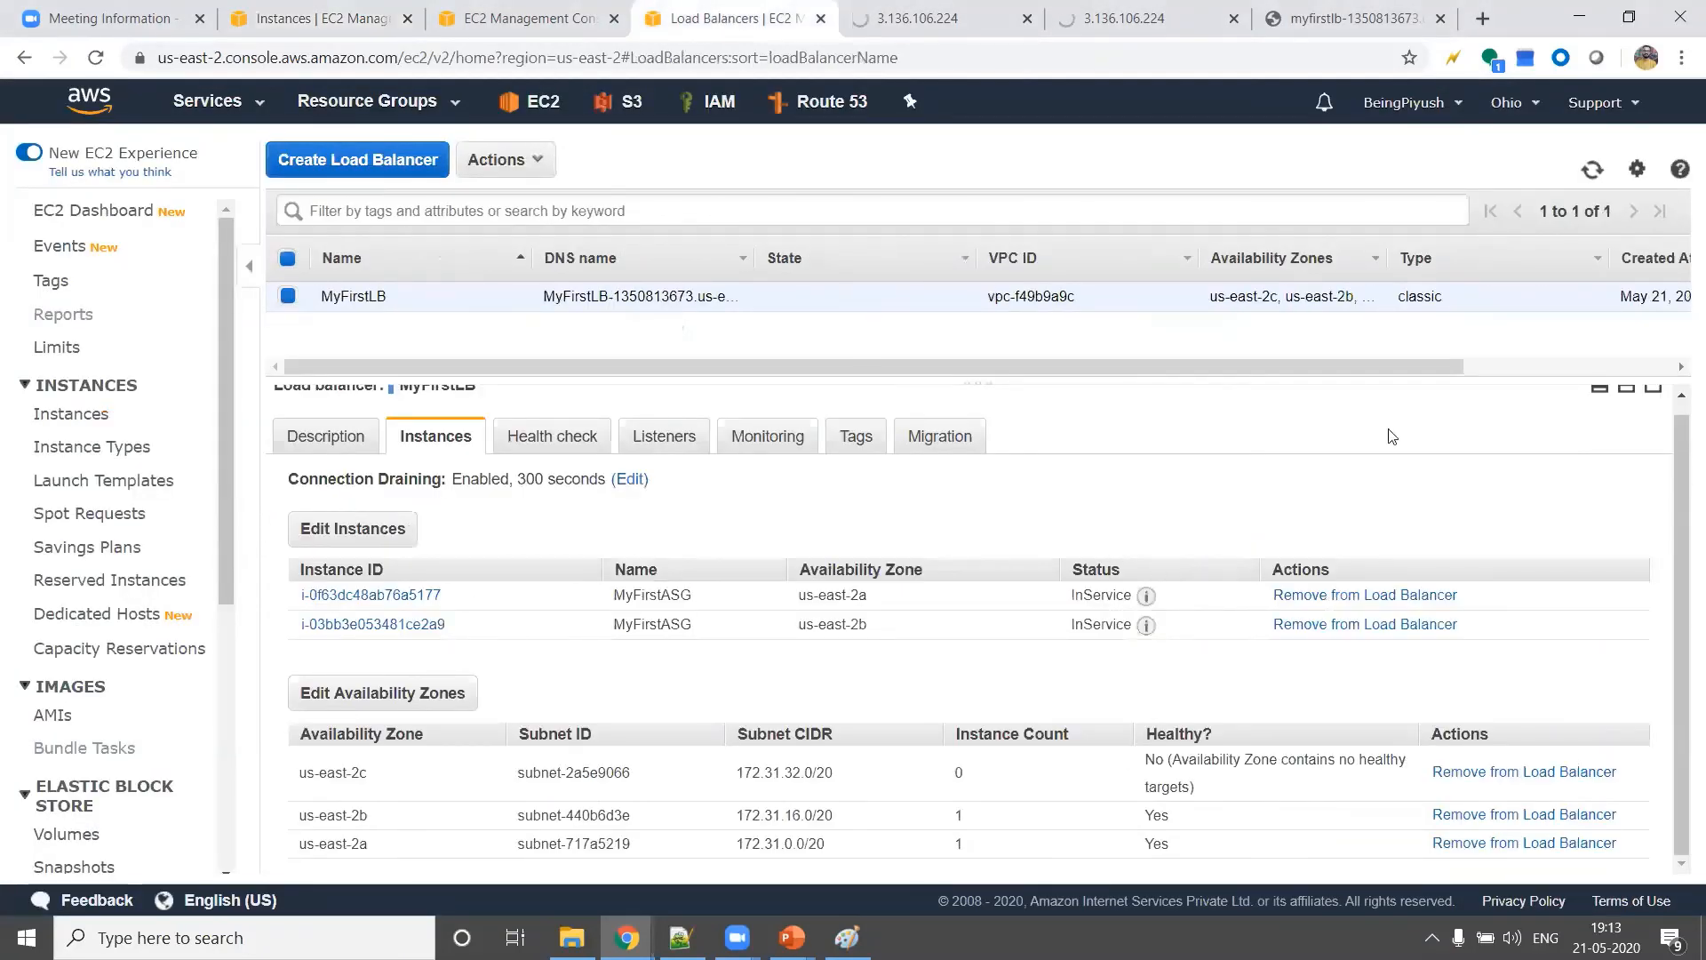
{"action": "left_click", "coordinate": [1591, 170]}
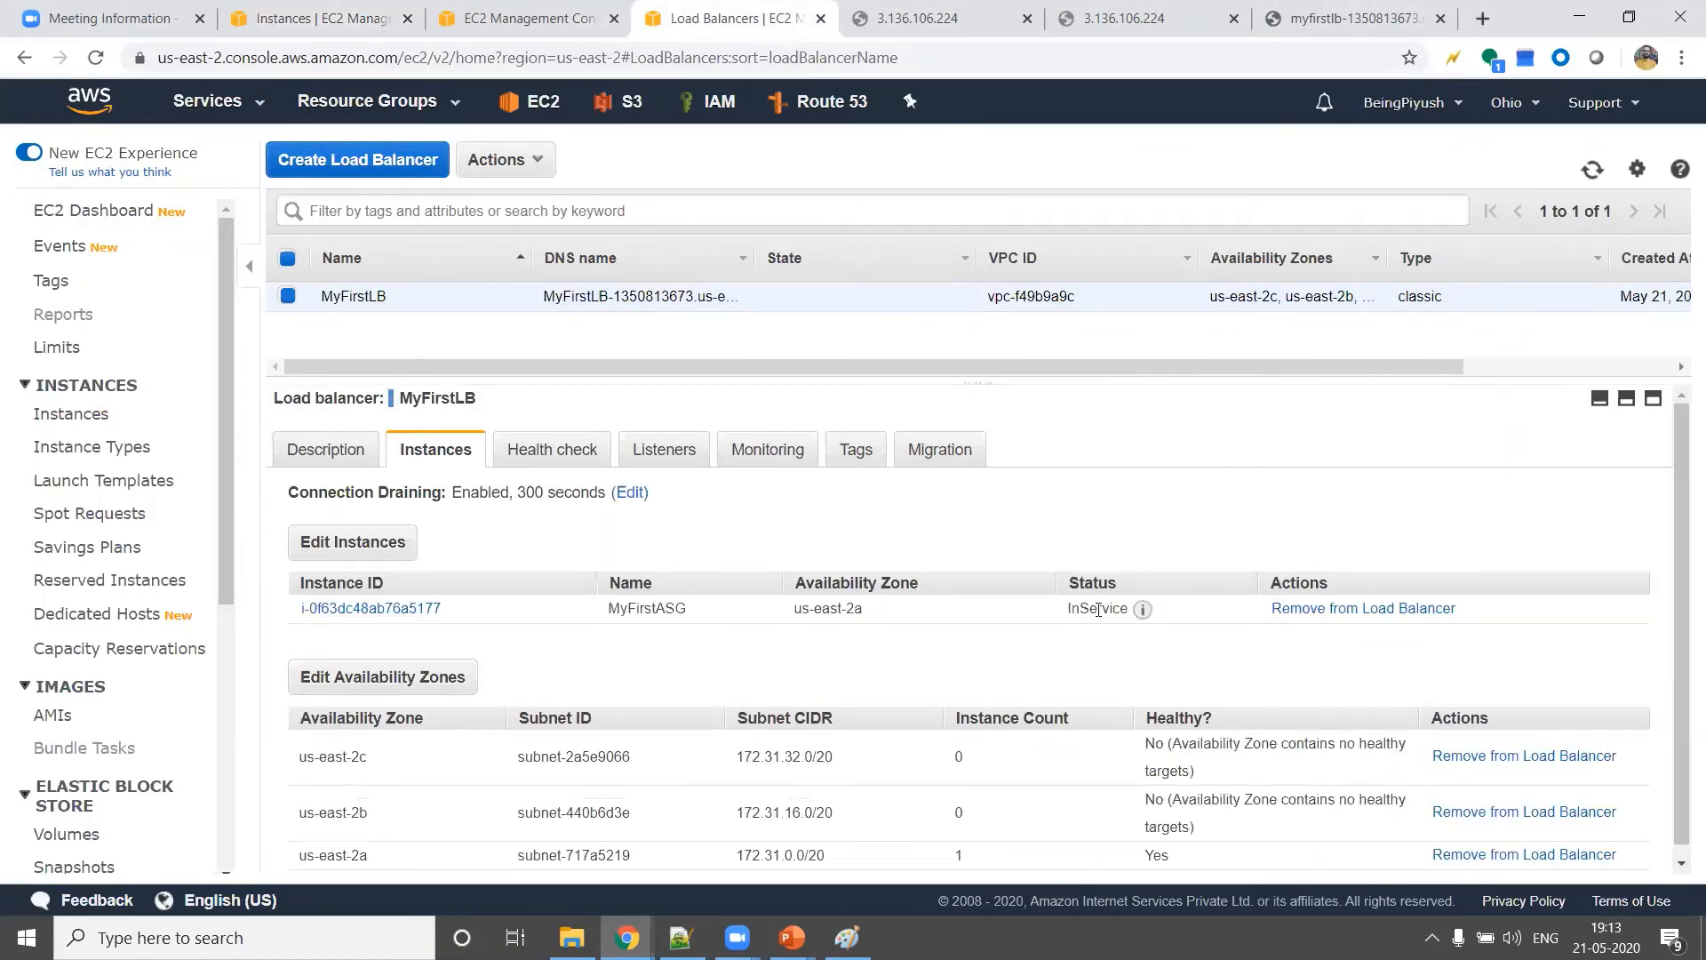
{"action": "double_click", "coordinate": [1099, 610]}
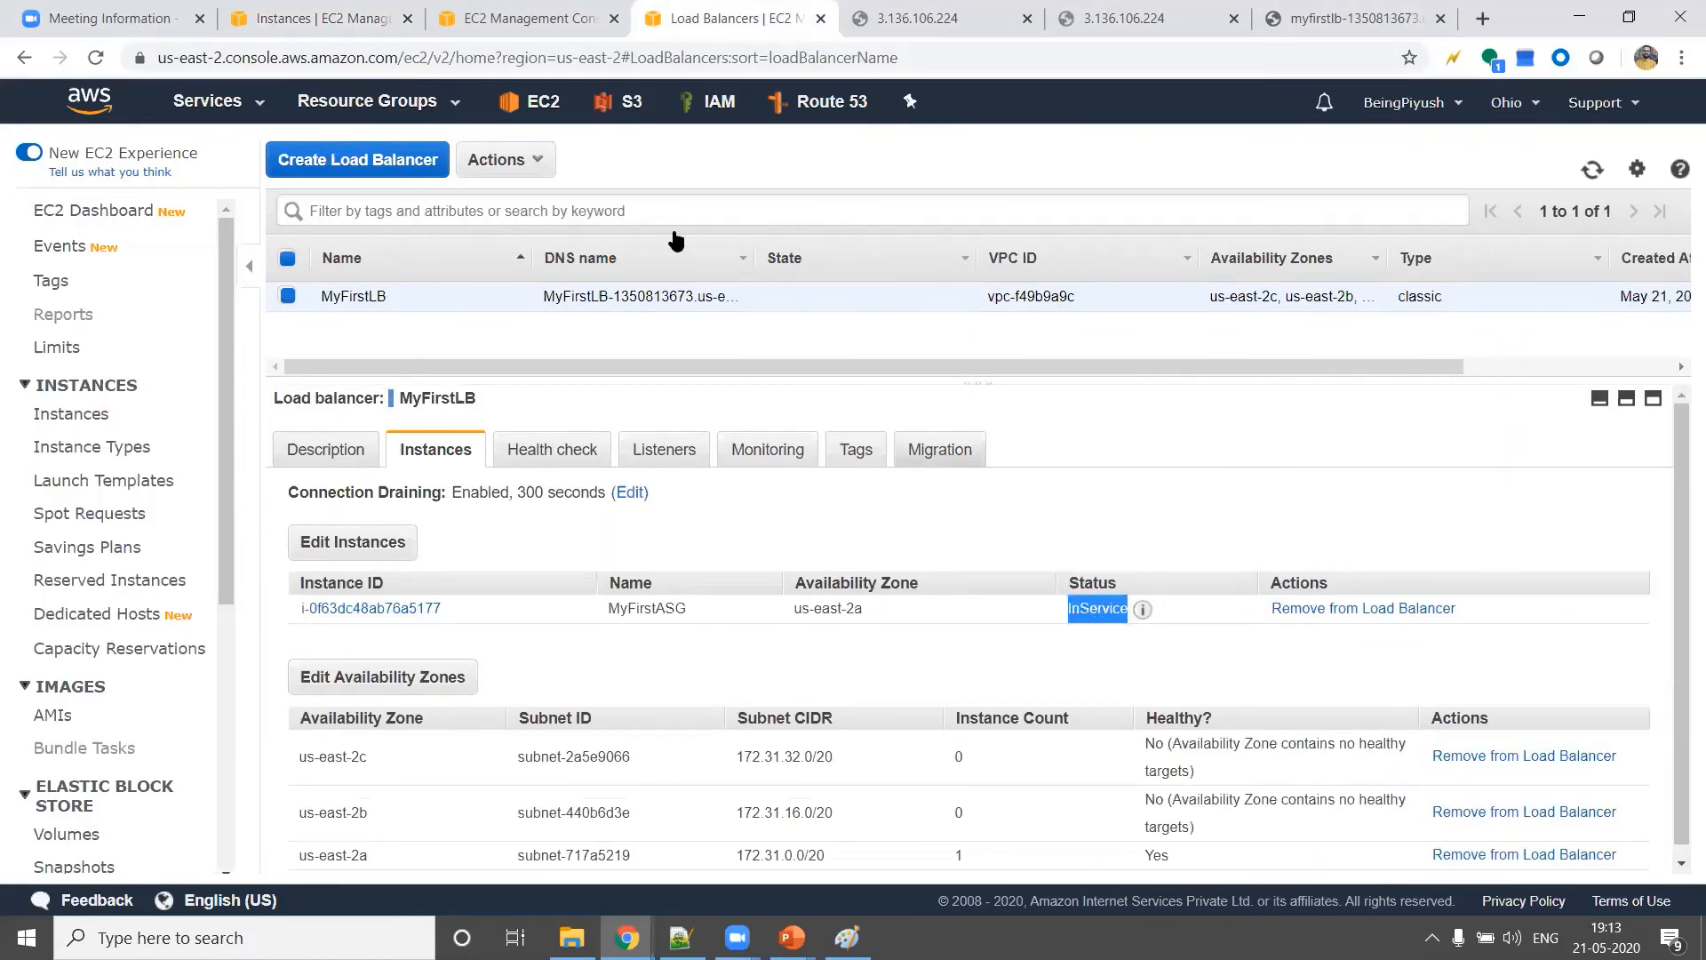
View the activity history of Auto Scaling group MyFirstASG and refresh it several times
{"action": "left_click", "coordinate": [526, 21]}
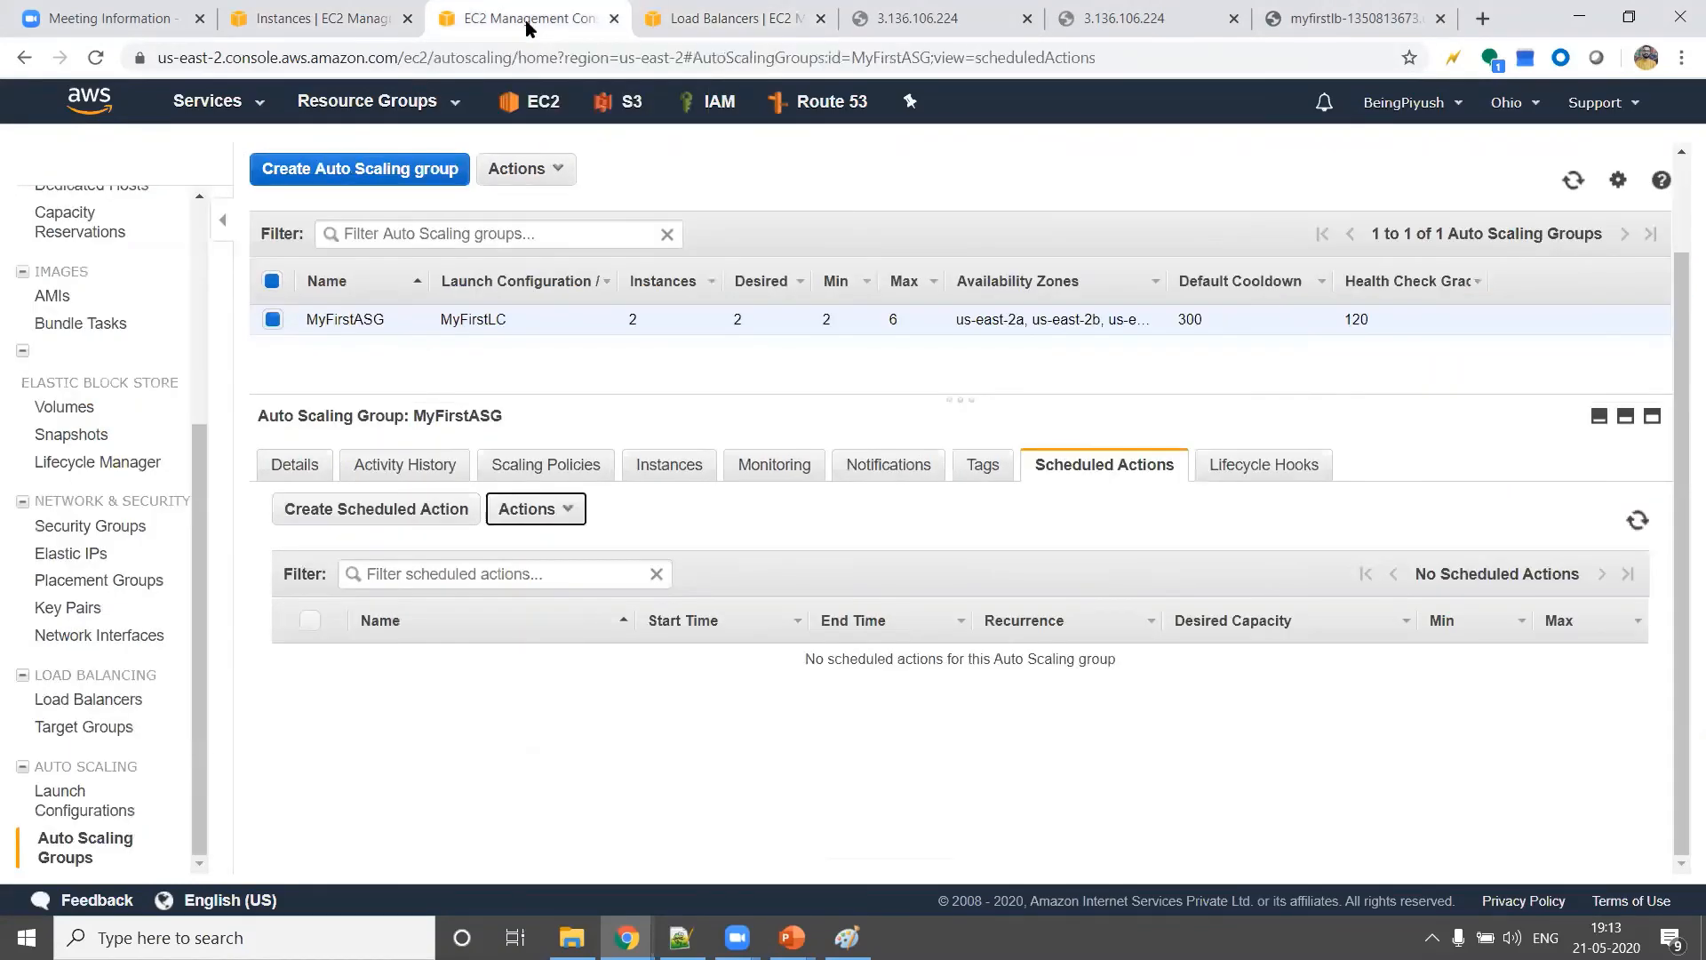
{"action": "left_click", "coordinate": [406, 465]}
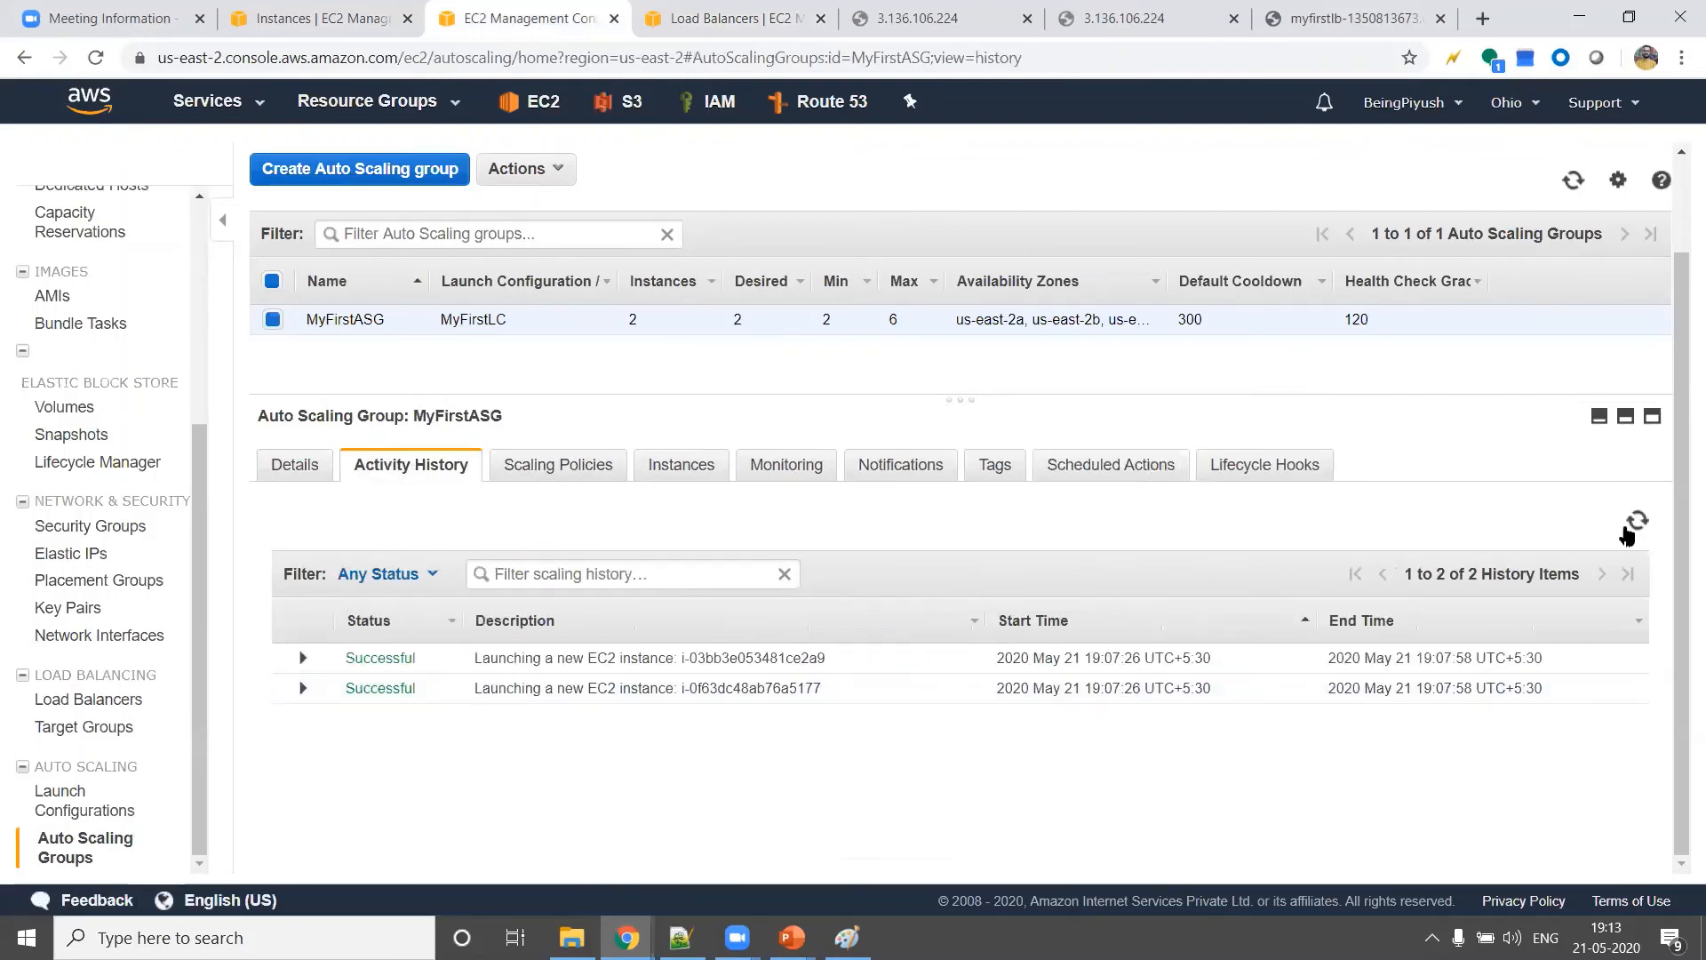
{"action": "left_click", "coordinate": [1635, 526]}
{"action": "left_click", "coordinate": [1637, 528]}
{"action": "left_click", "coordinate": [1639, 528]}
{"action": "left_click", "coordinate": [1639, 528]}
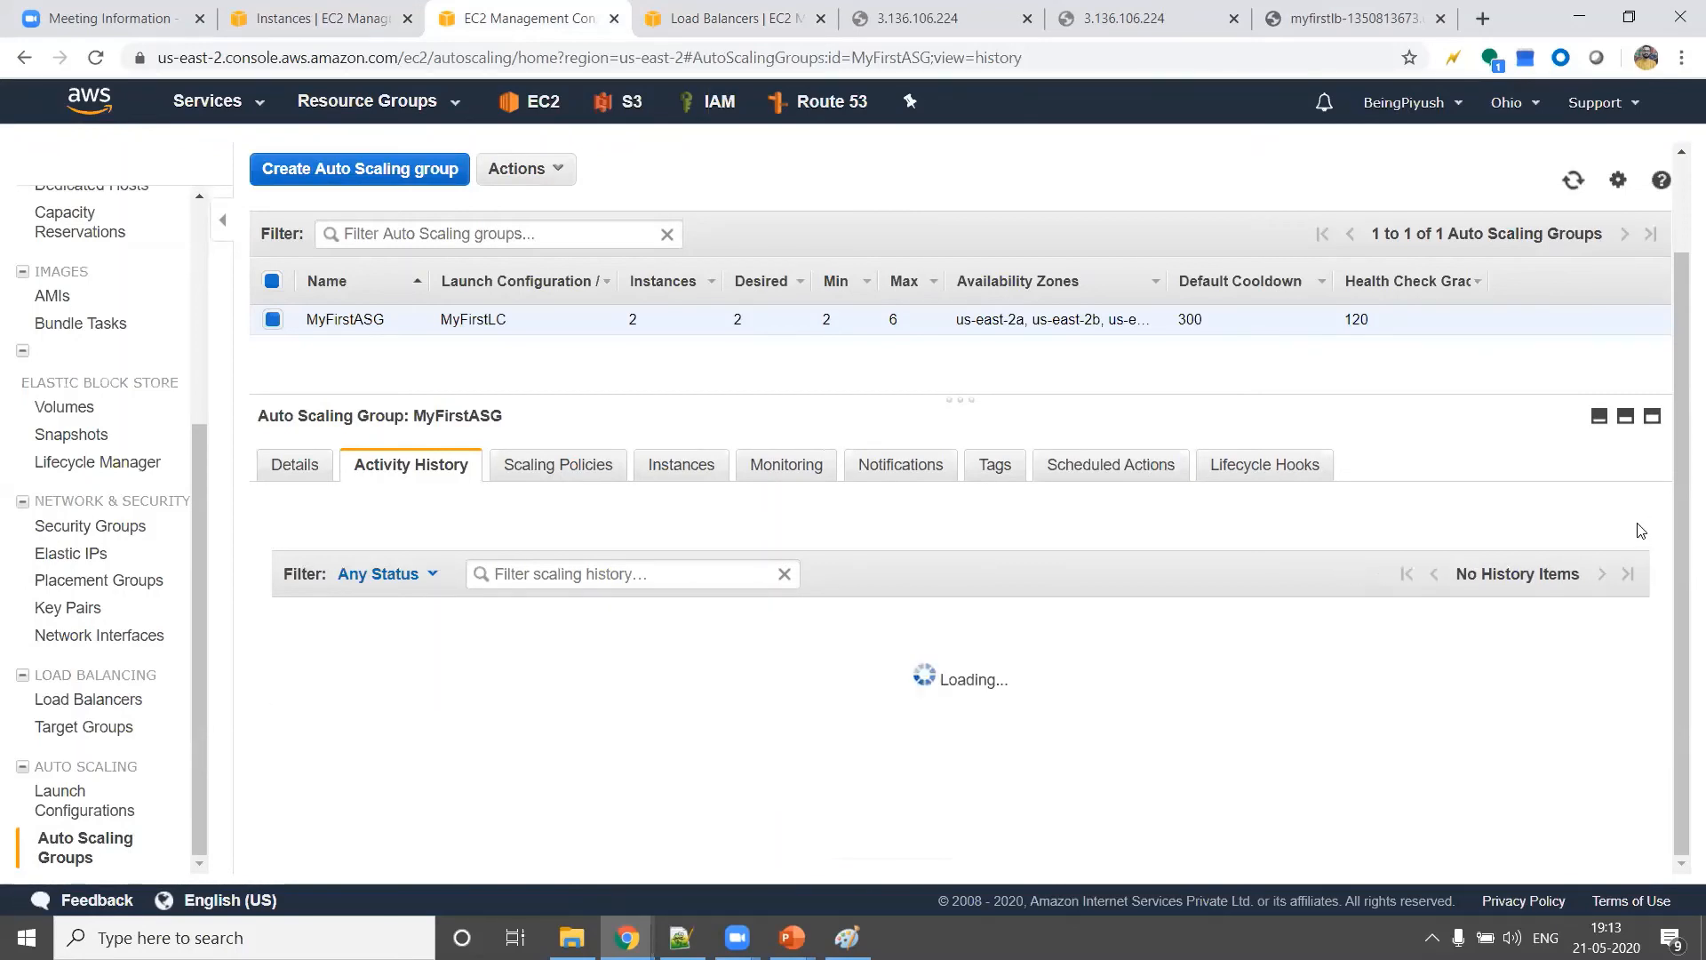
Refresh MyFirstASG's instance list repeatedly and check the health status of the us-east-2b instance
{"action": "left_click", "coordinate": [680, 467]}
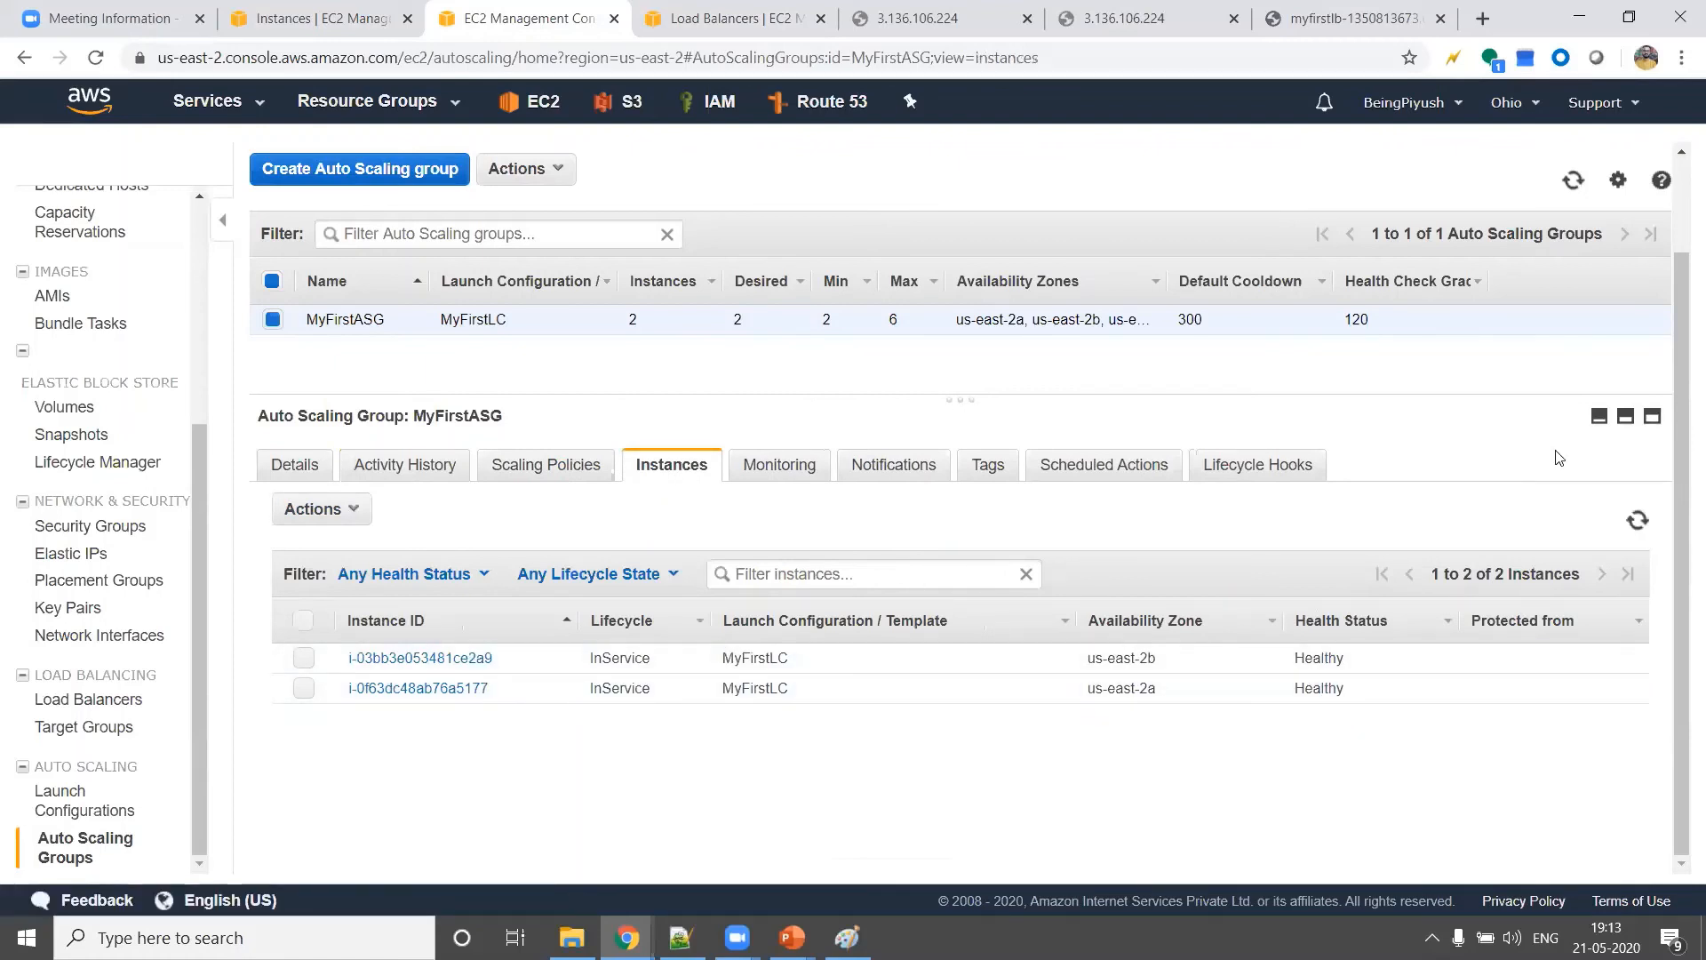
{"action": "left_click", "coordinate": [1640, 526]}
{"action": "left_click", "coordinate": [1640, 526]}
{"action": "left_click", "coordinate": [1642, 527]}
{"action": "left_click", "coordinate": [1638, 522]}
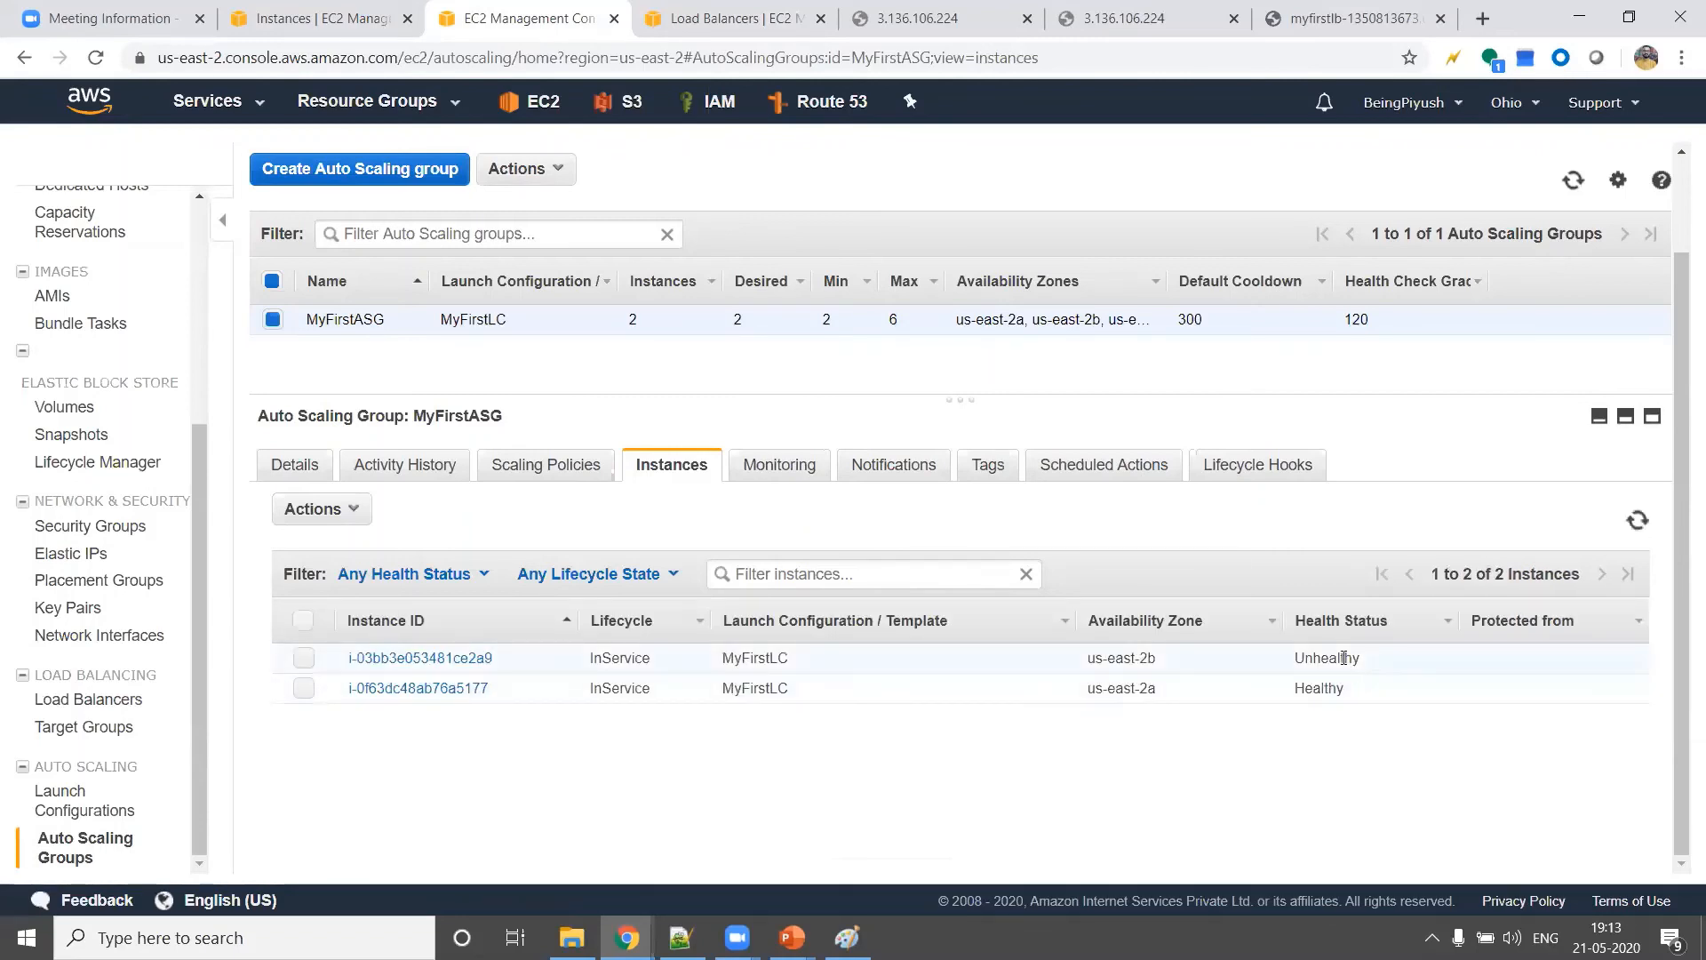
{"action": "double_click", "coordinate": [1344, 657]}
Go back to MyFirstASG's activity history and refresh it for new scaling activities
{"action": "left_click", "coordinate": [425, 469]}
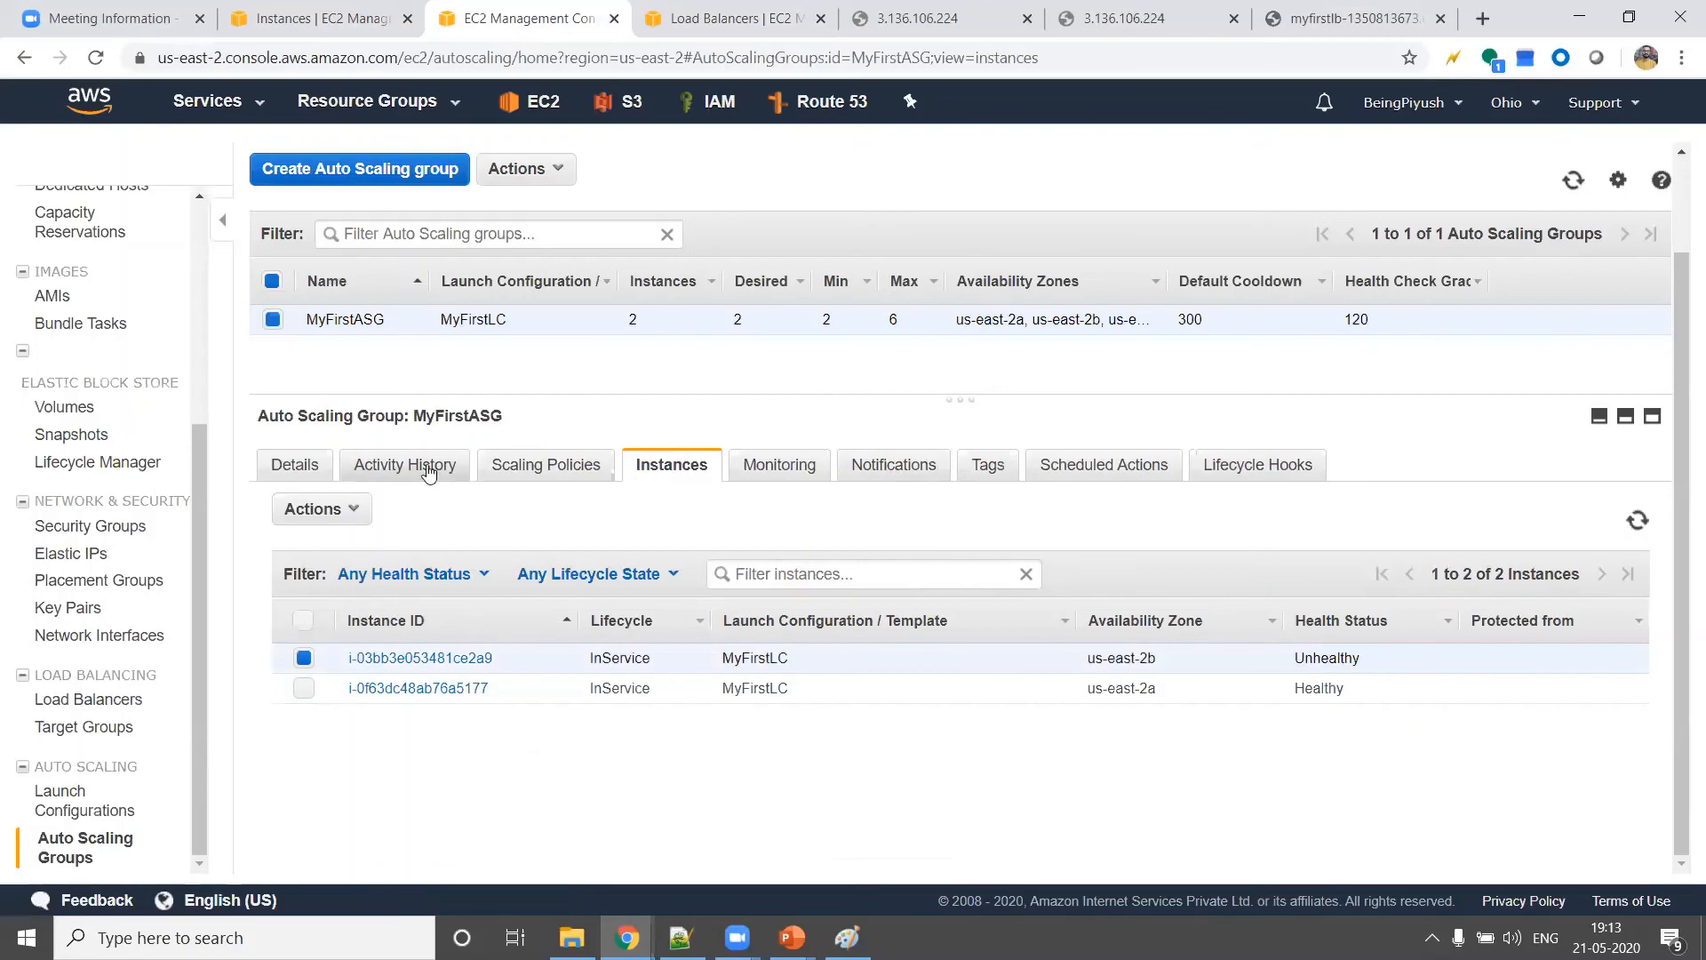
{"action": "left_click", "coordinate": [1637, 521]}
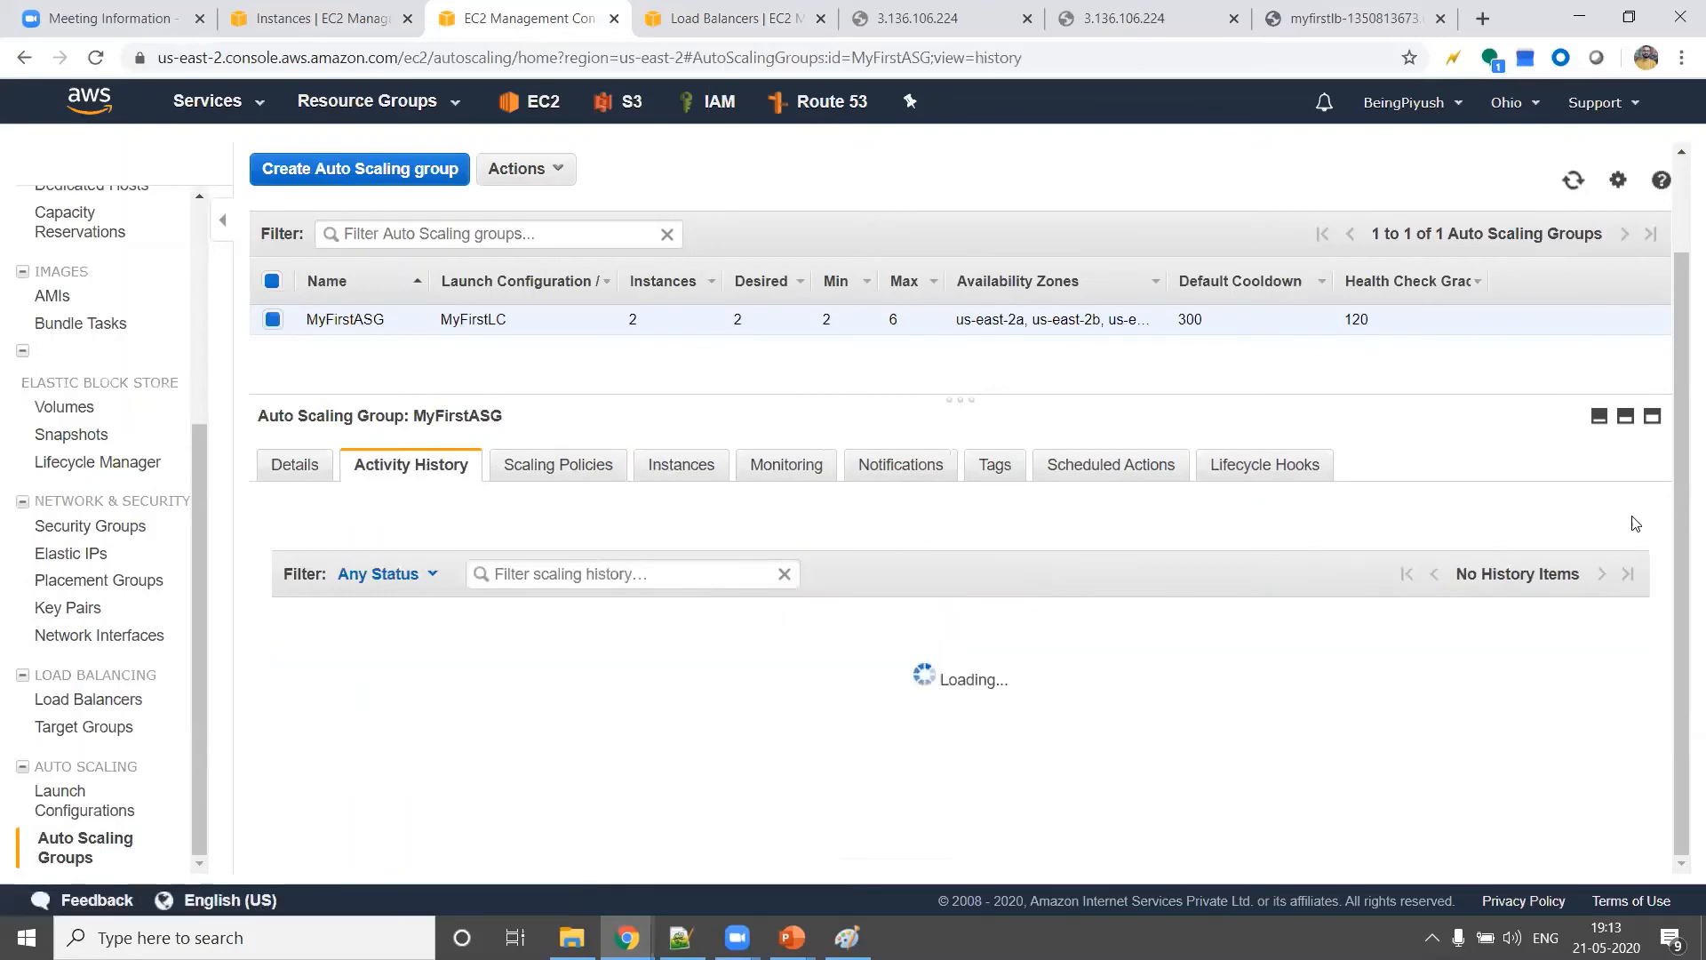
{"action": "left_click", "coordinate": [1637, 521]}
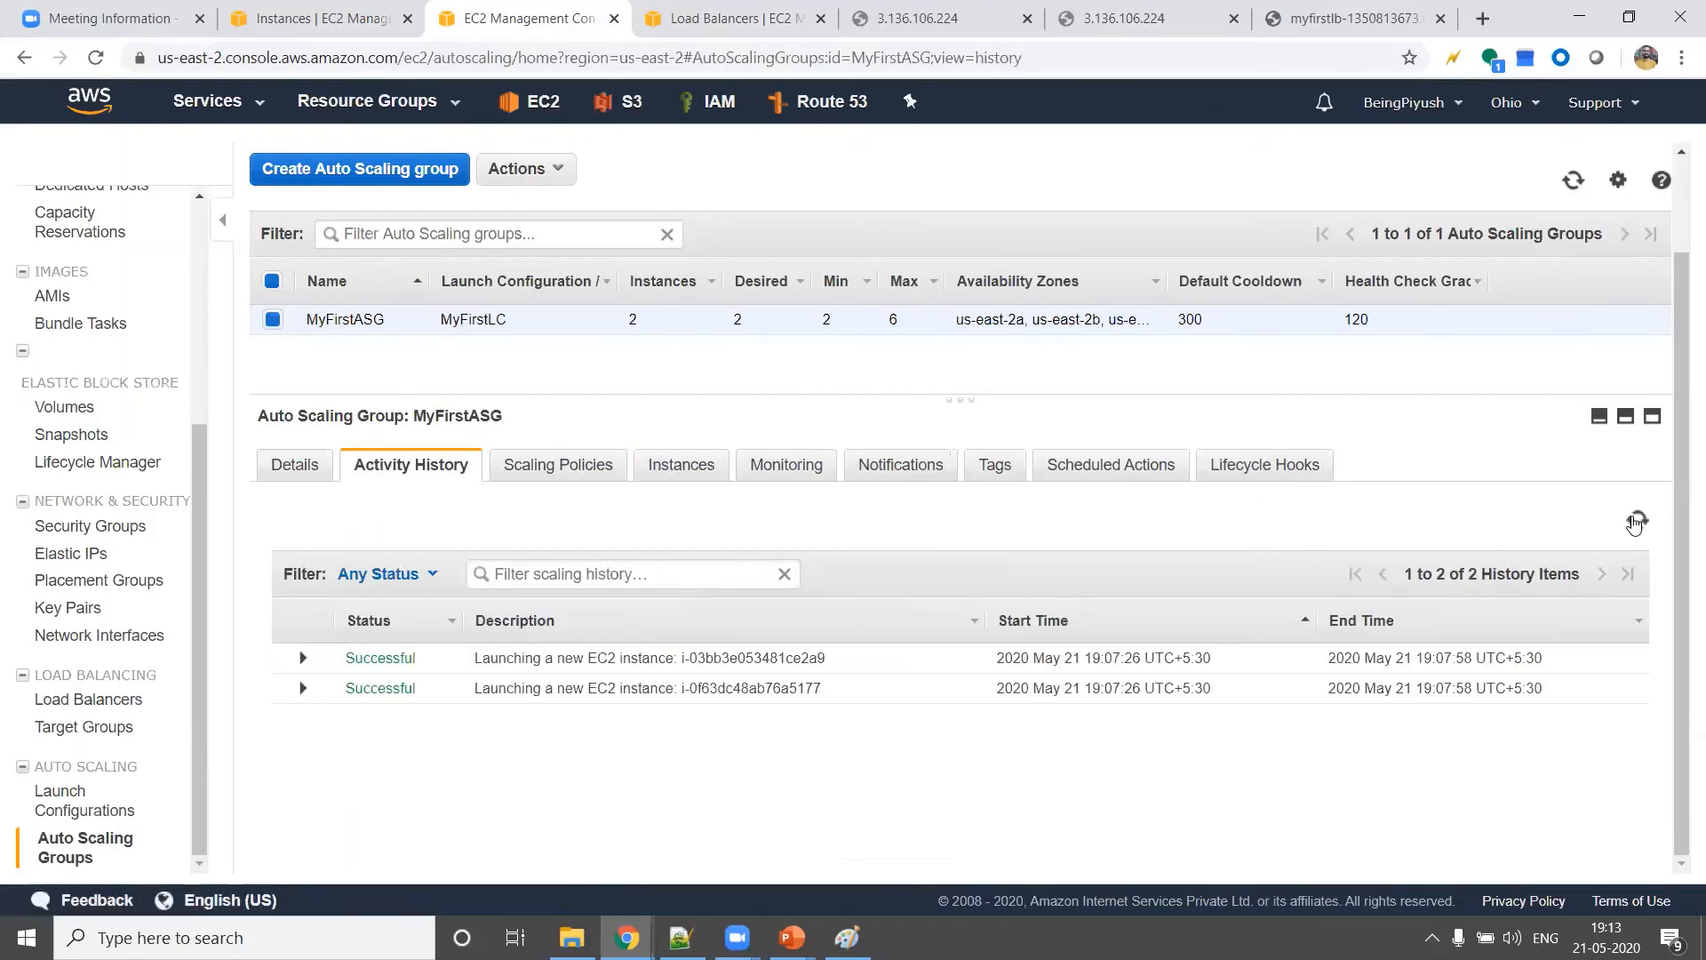
{"action": "left_click", "coordinate": [1637, 521]}
View MyFirstASG's scaling policies, then refresh the health status of its instances
{"action": "left_click", "coordinate": [562, 469]}
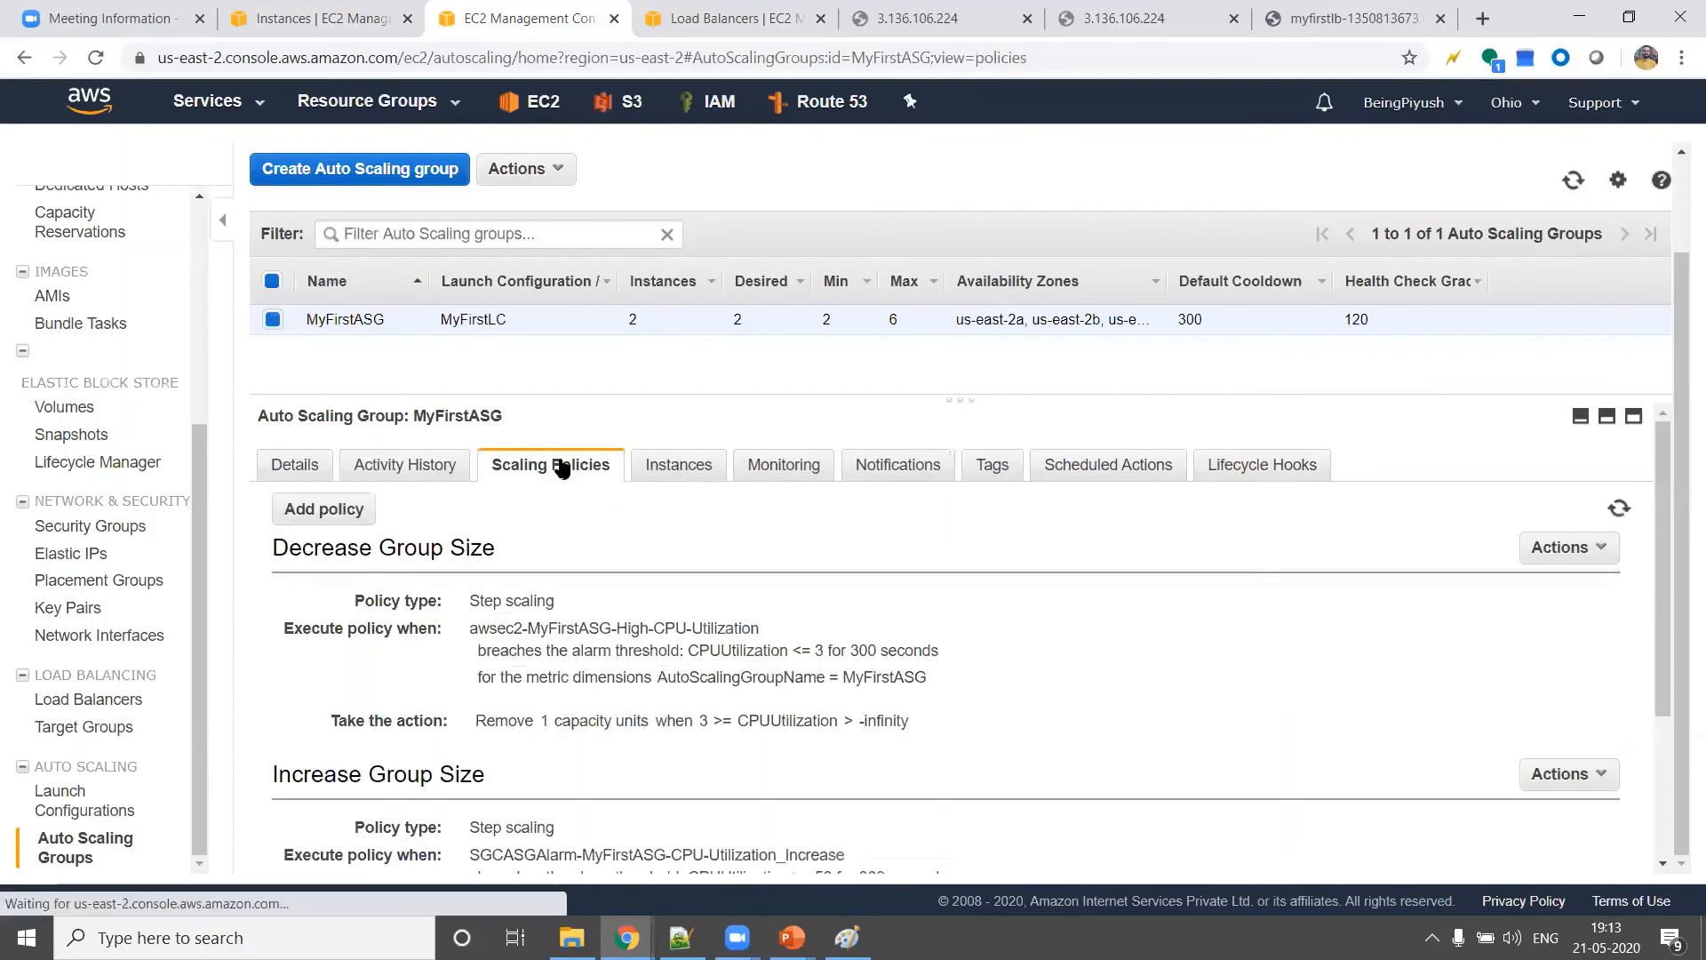
{"action": "left_click", "coordinate": [696, 477]}
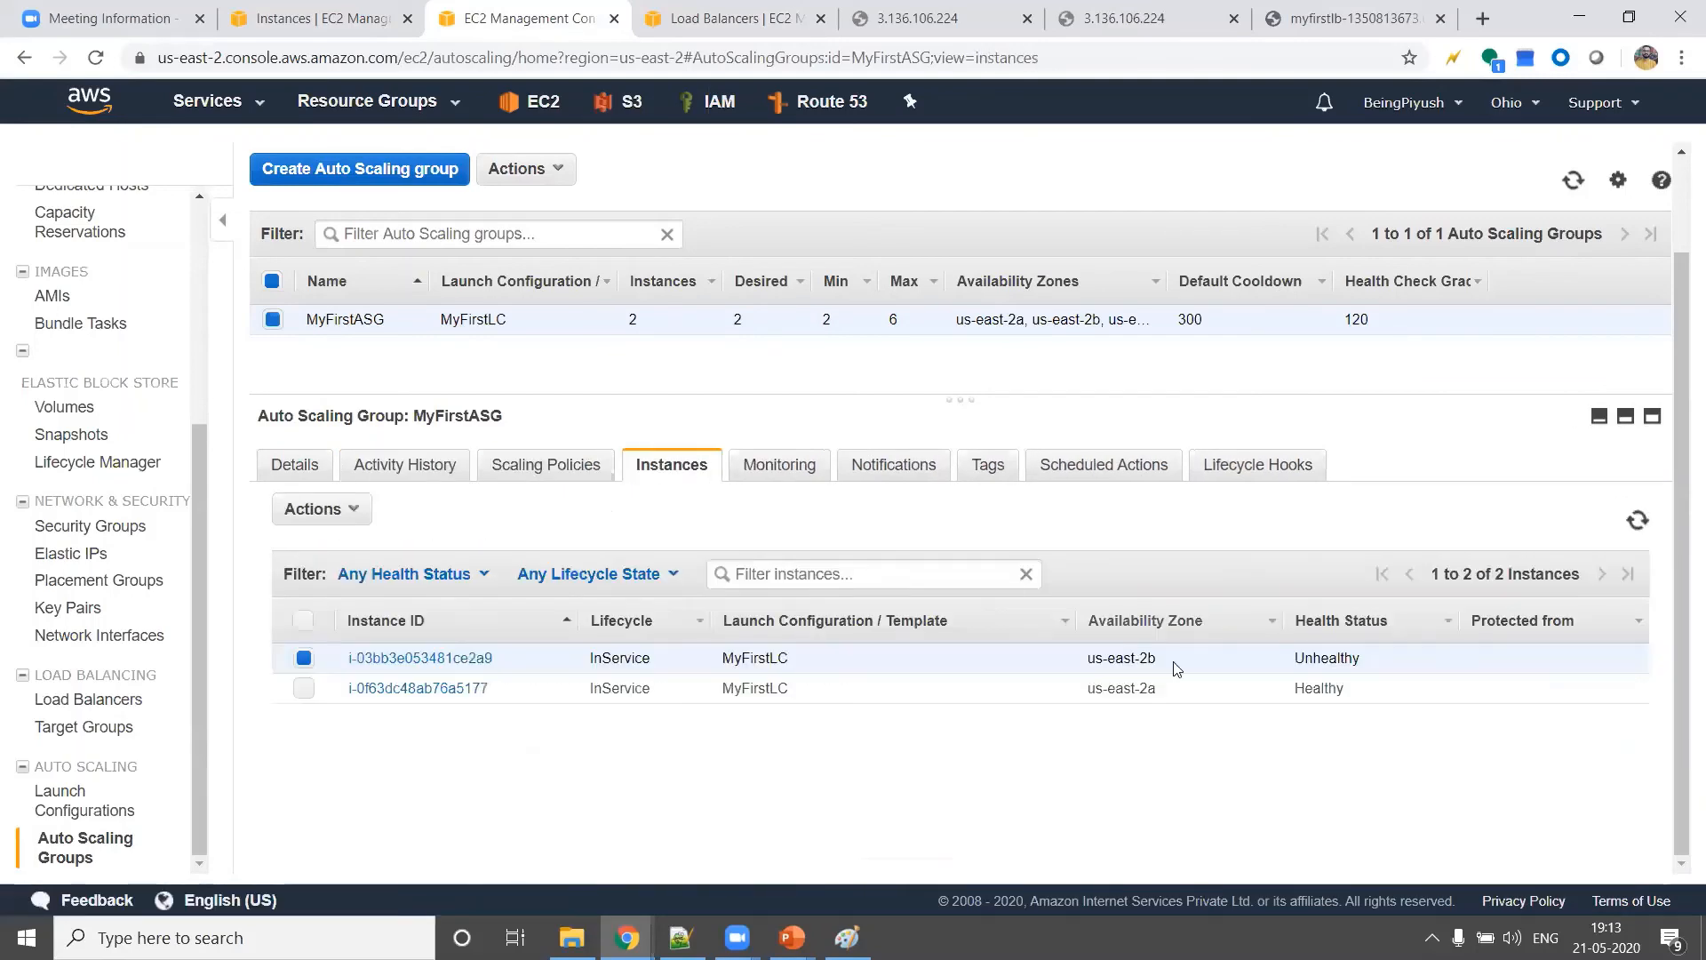
{"action": "left_click", "coordinate": [1637, 525]}
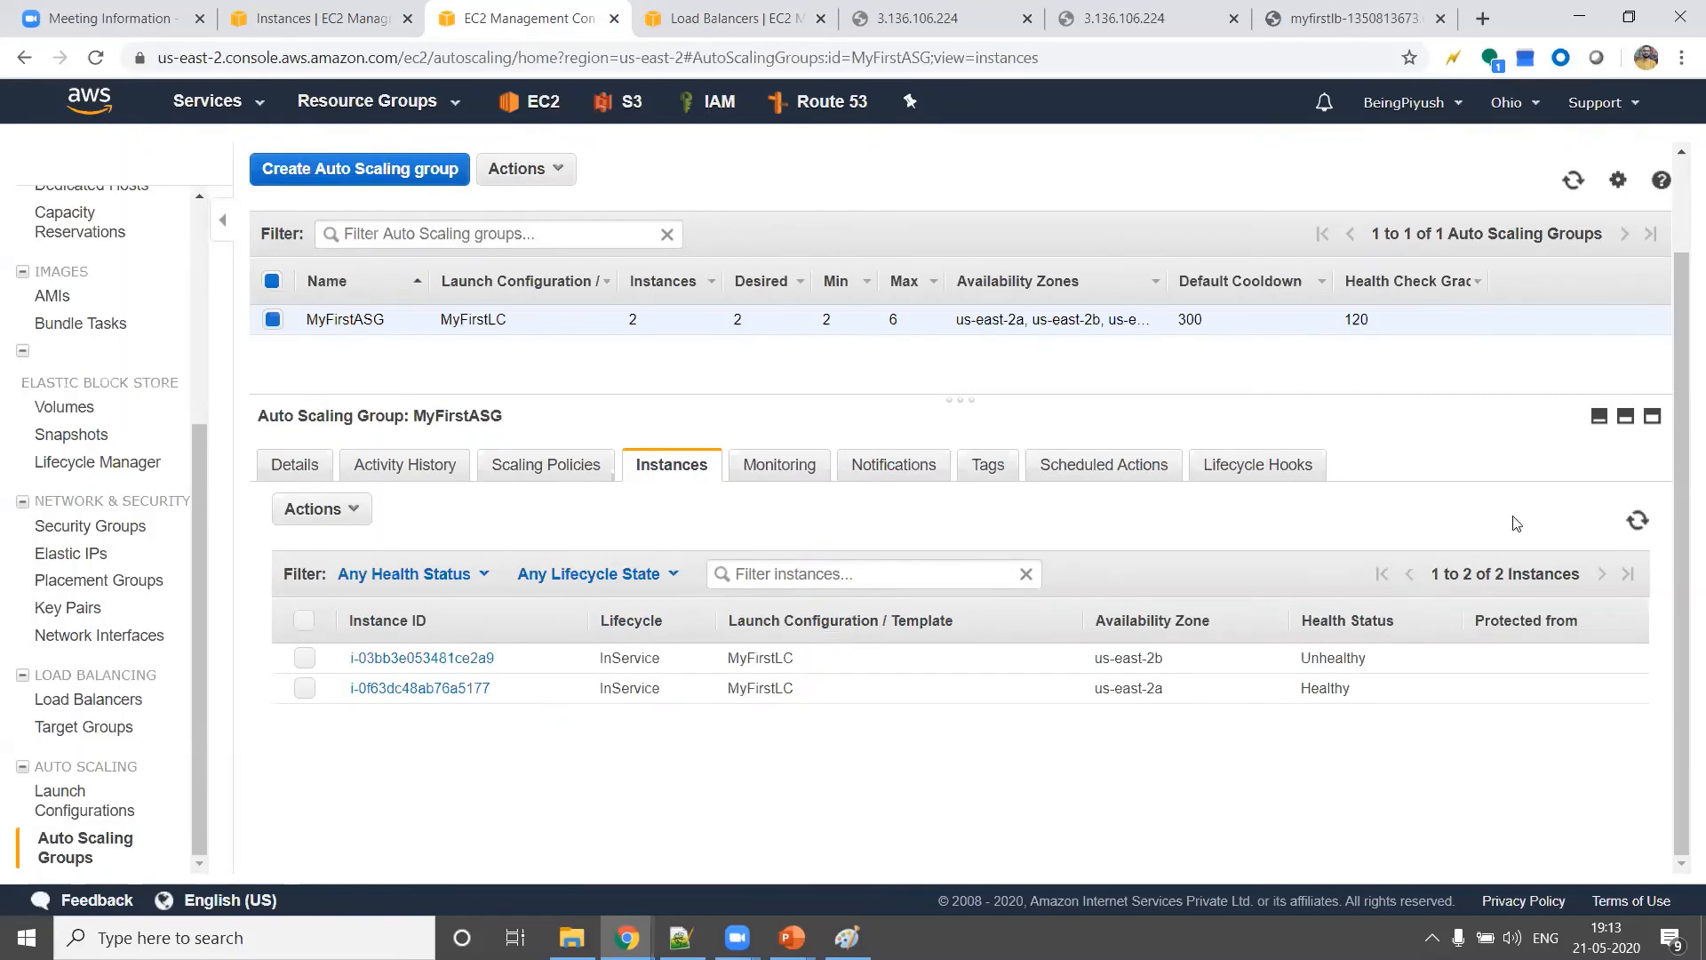
Recheck the instances registered with MyFirstLB and refresh the load balancer list
{"action": "left_click", "coordinate": [755, 17]}
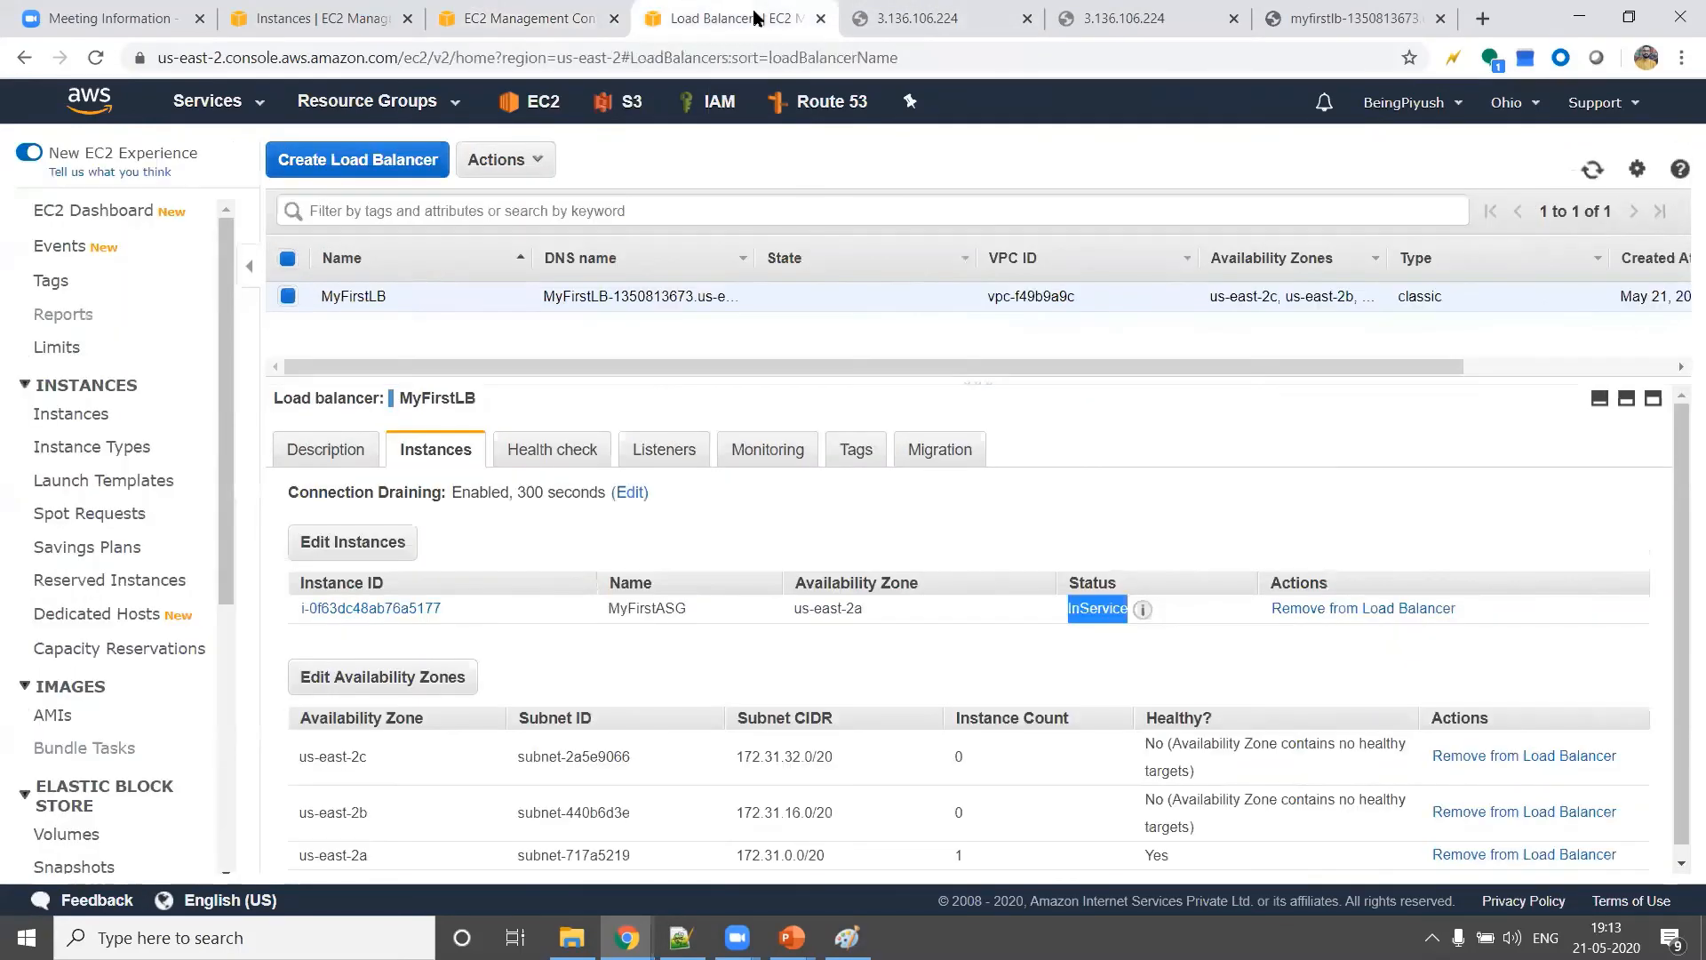
{"action": "left_click", "coordinate": [1016, 664]}
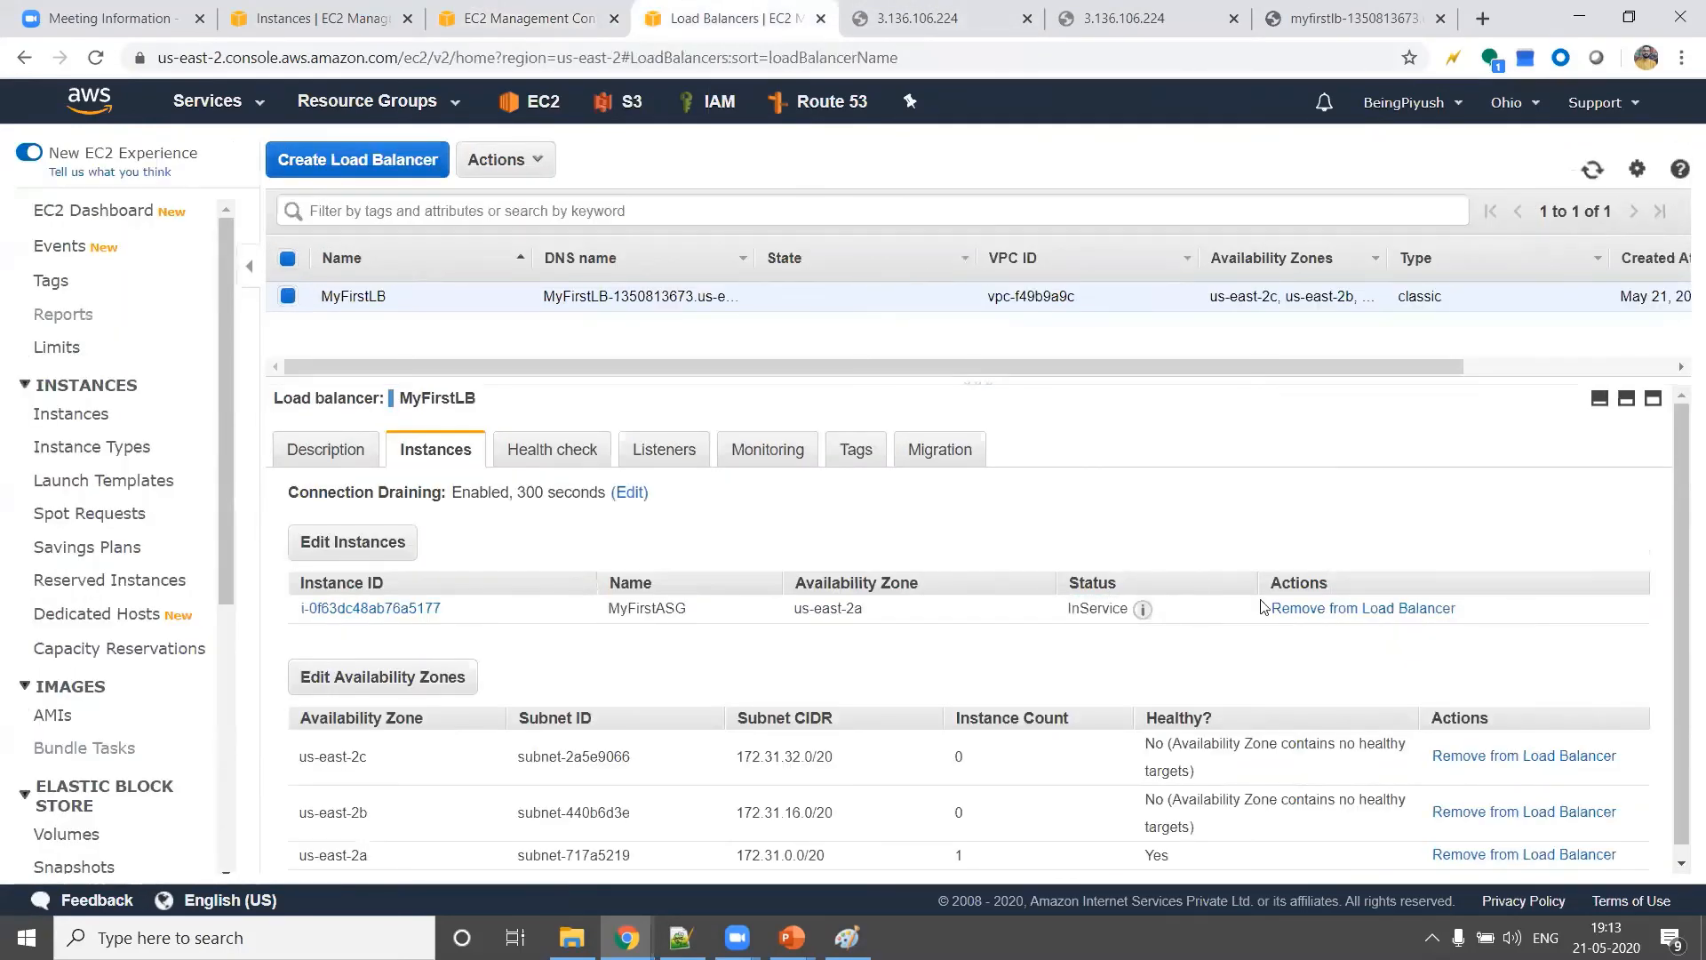
{"action": "left_click", "coordinate": [1603, 177]}
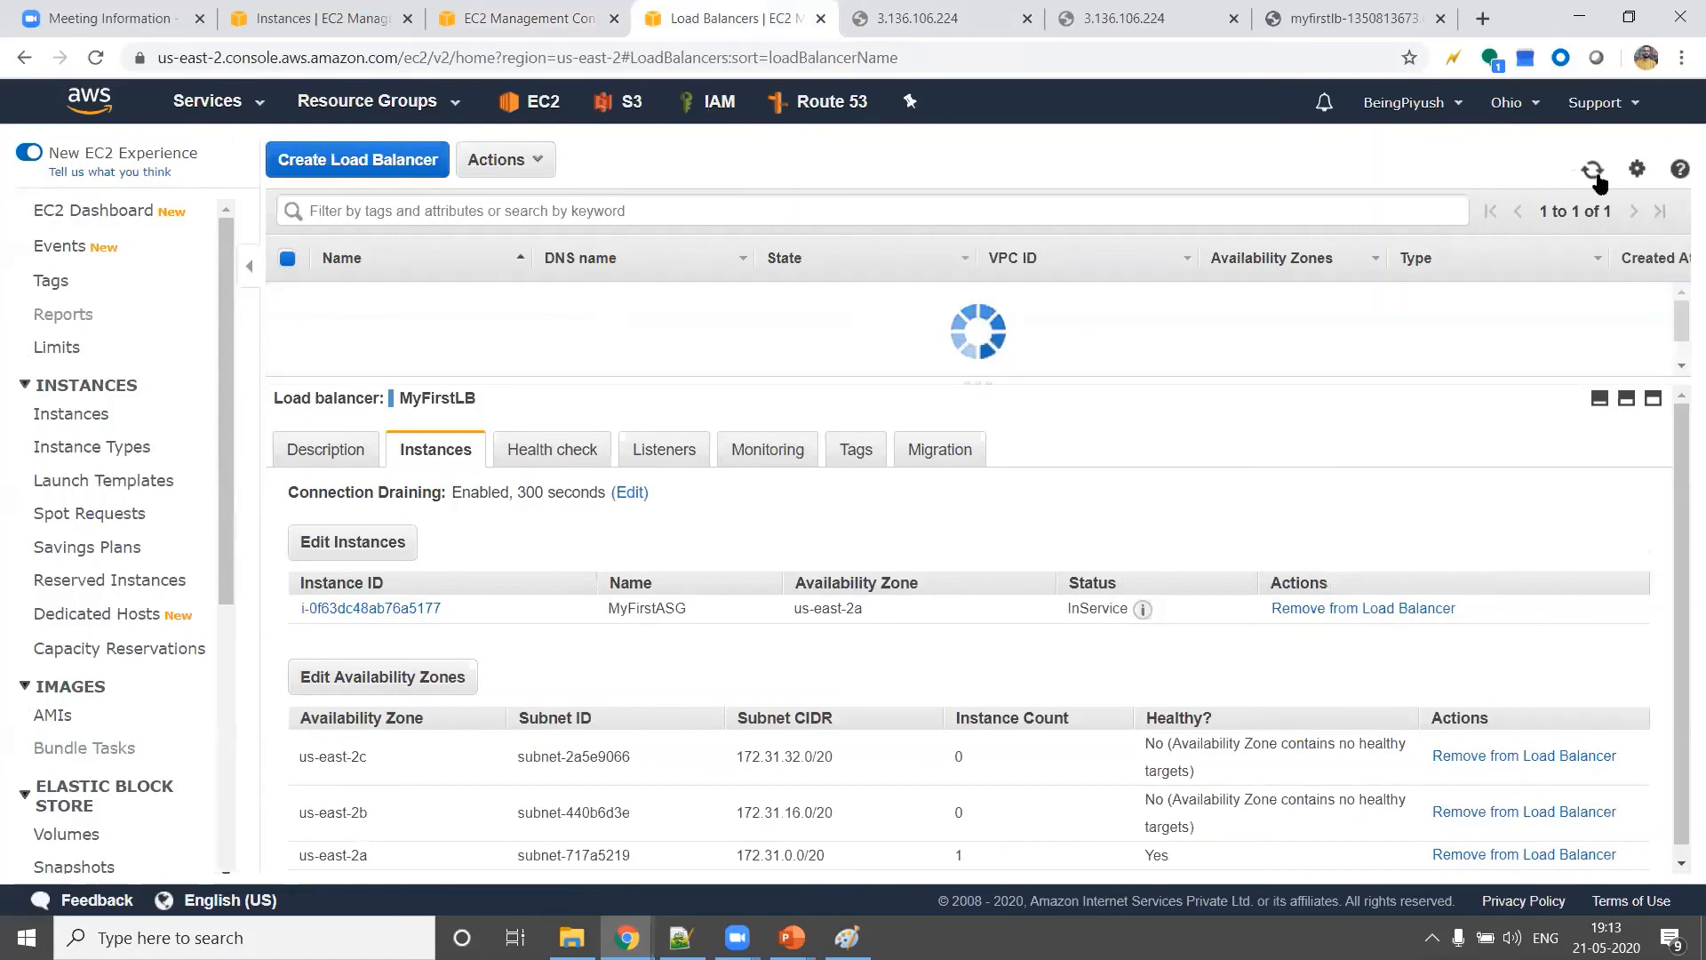
Refresh MyFirstASG's instances and activity history once more, then return to the EC2 instances list to check instance states
{"action": "left_click", "coordinate": [488, 14]}
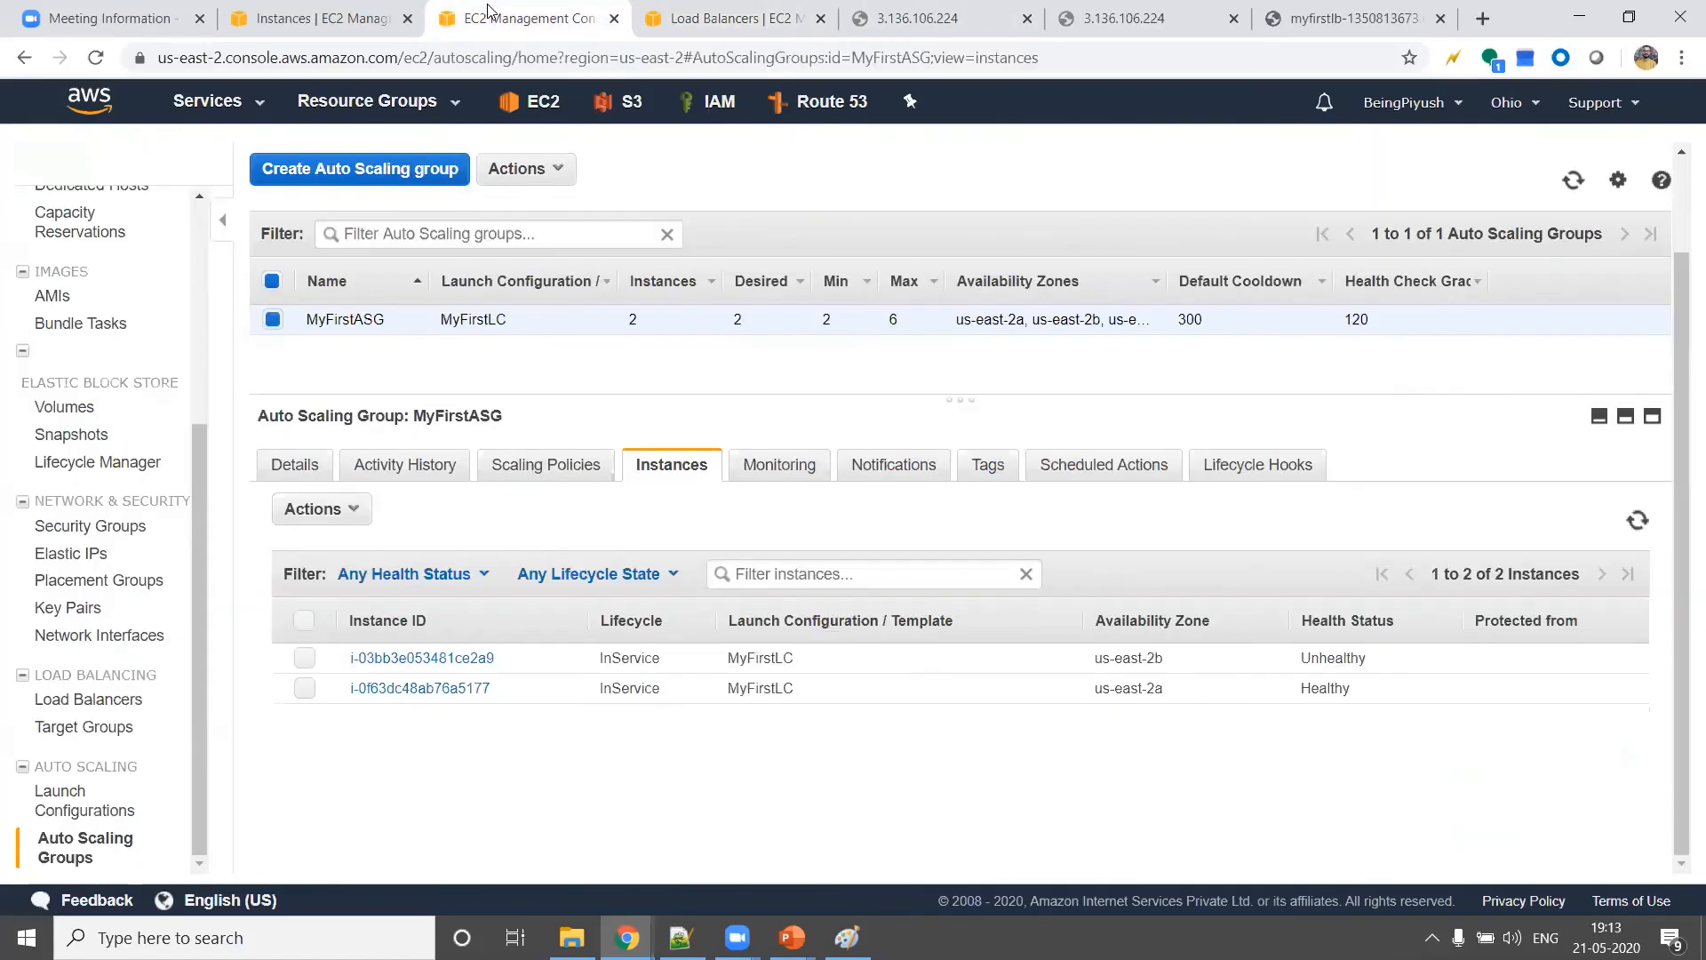
{"action": "left_click", "coordinate": [1633, 531]}
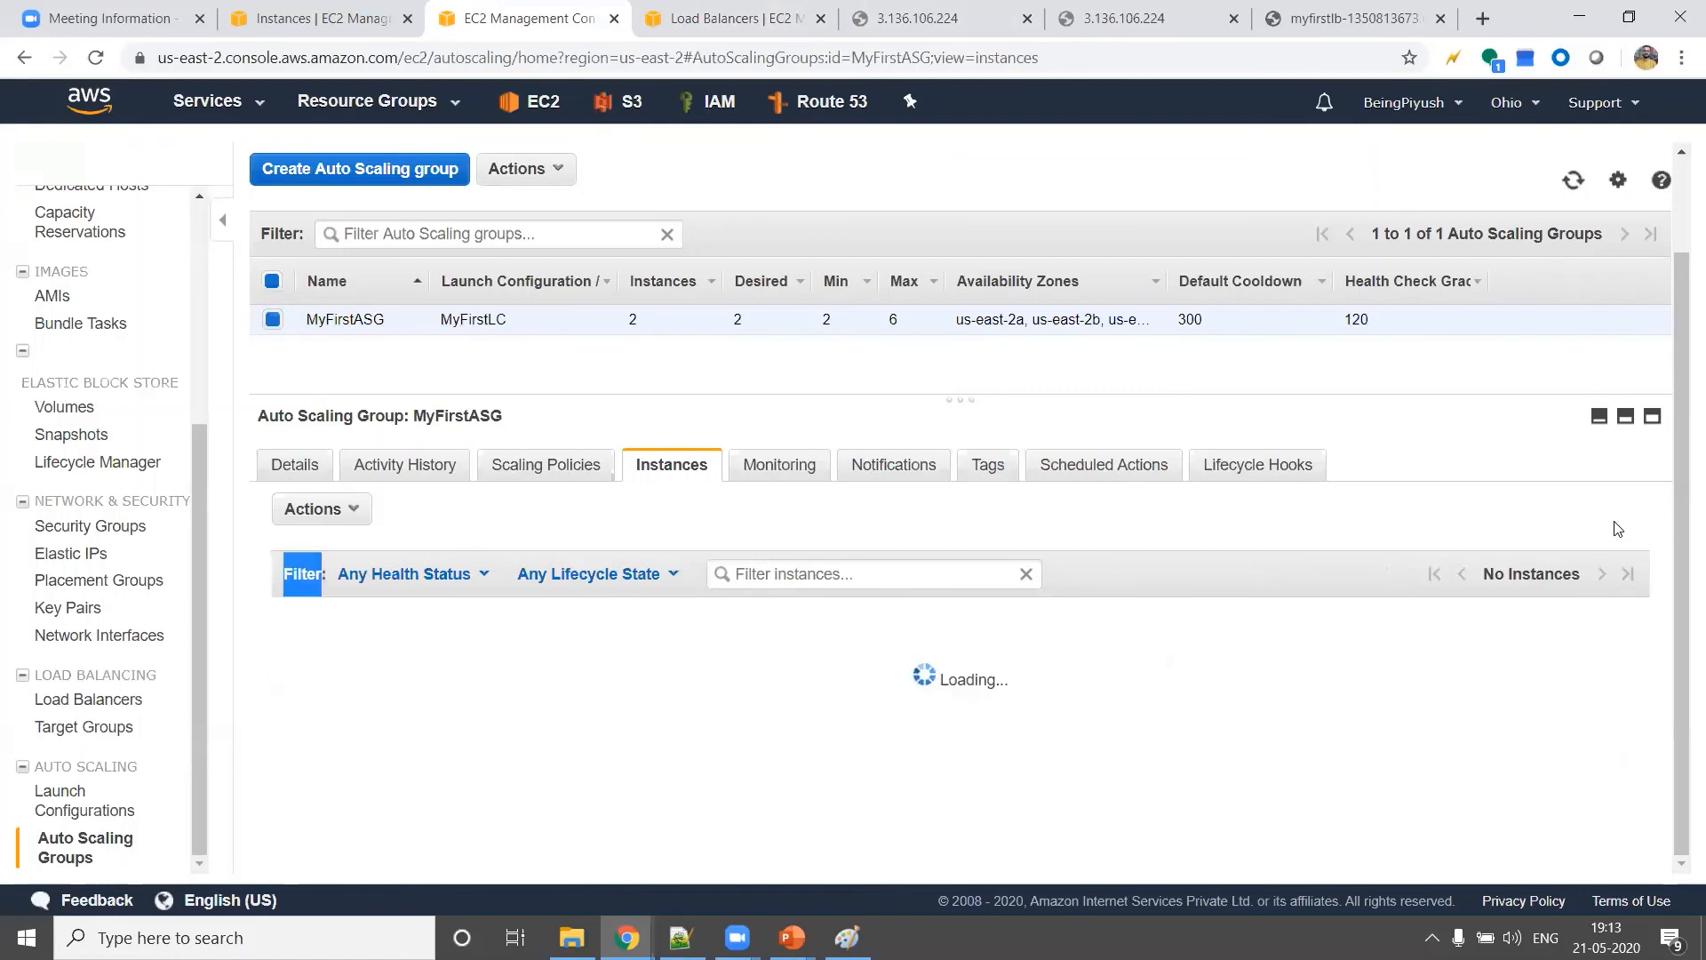
{"action": "left_click", "coordinate": [423, 480]}
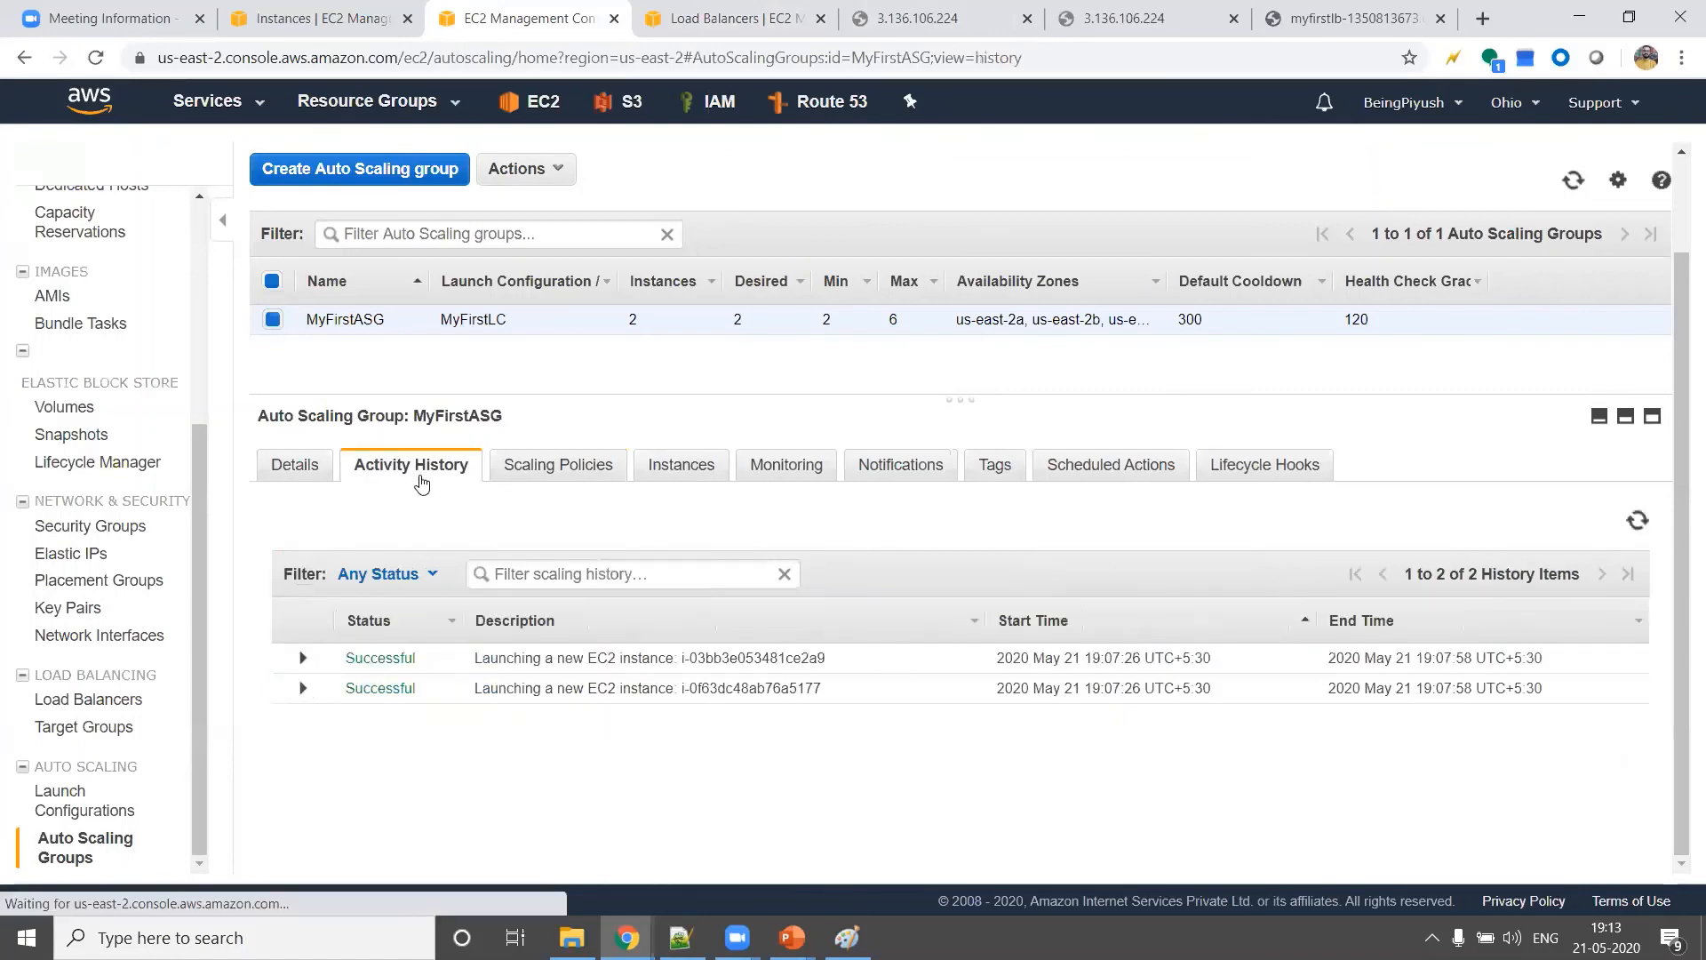
{"action": "left_click", "coordinate": [1639, 523]}
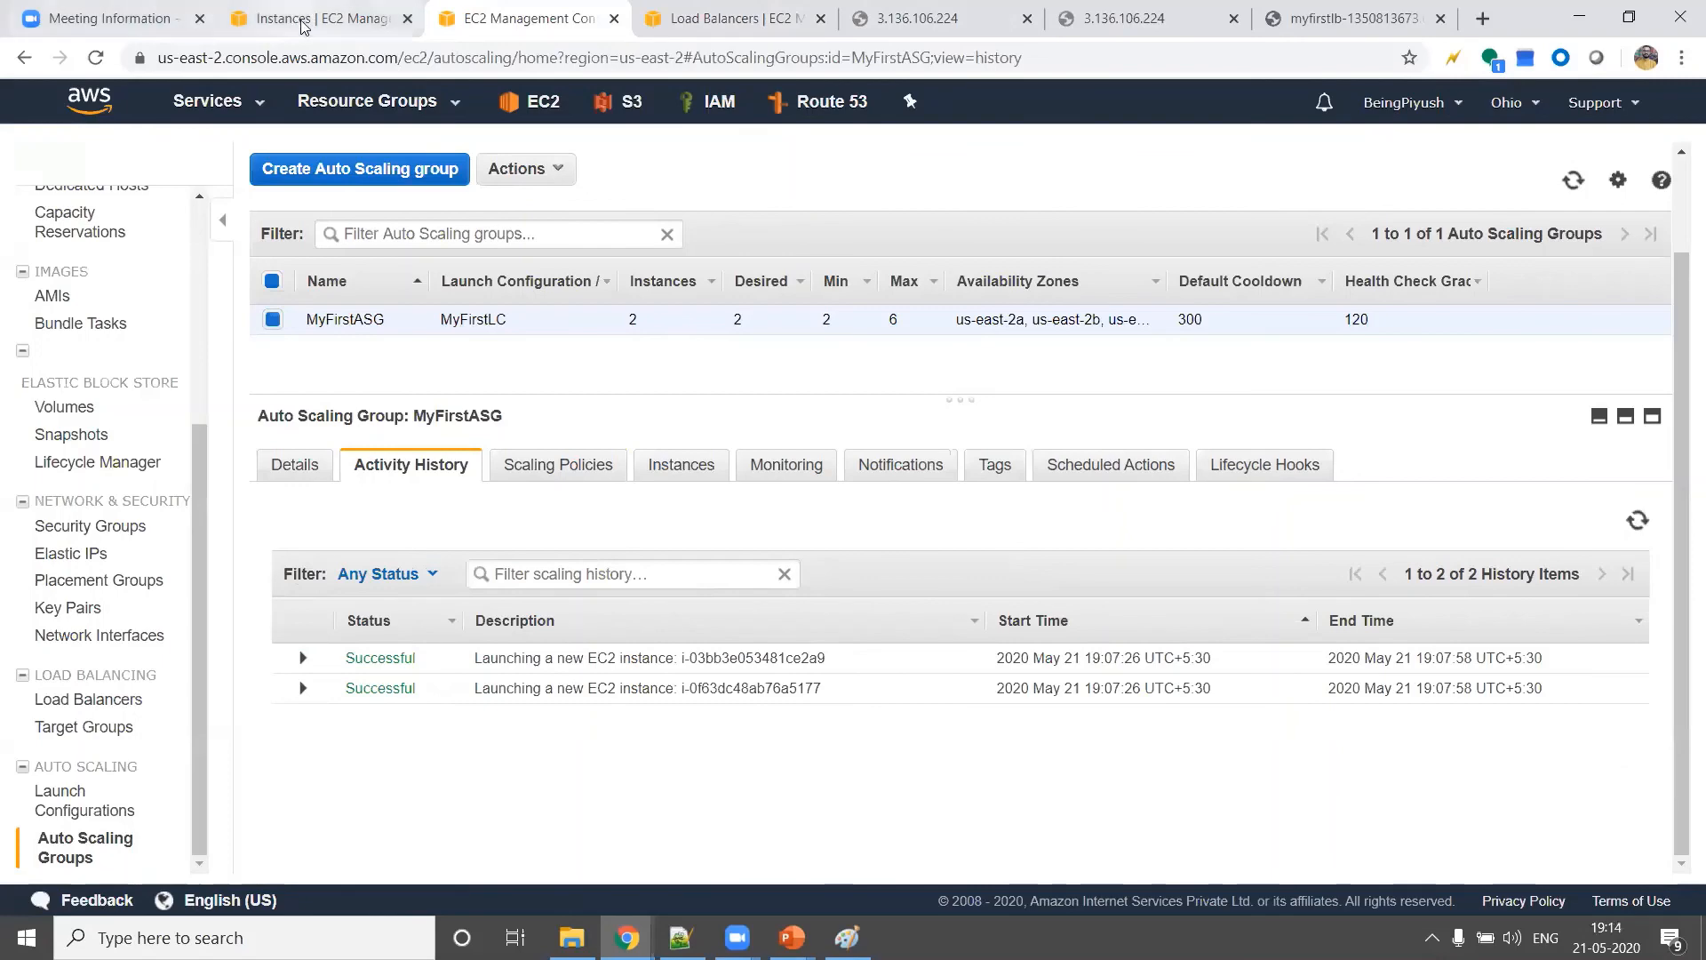
{"action": "left_click", "coordinate": [319, 17]}
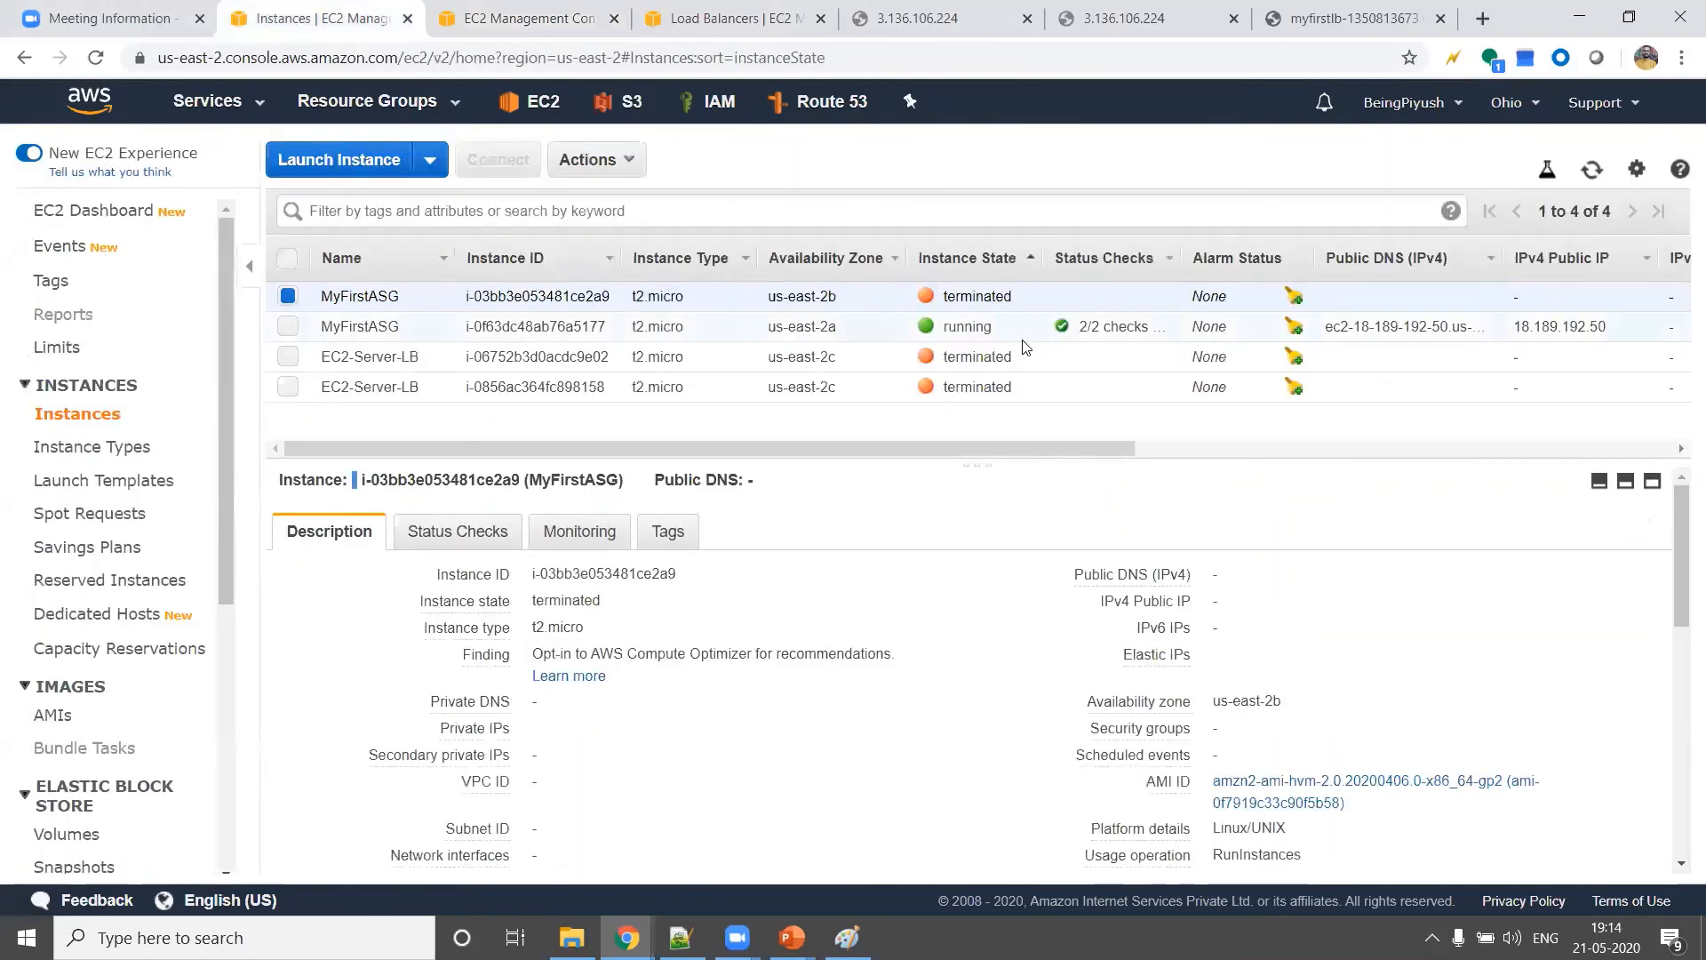
Sort the EC2 instances by instance state with running instances first, then refresh the list
{"action": "left_click", "coordinate": [964, 260]}
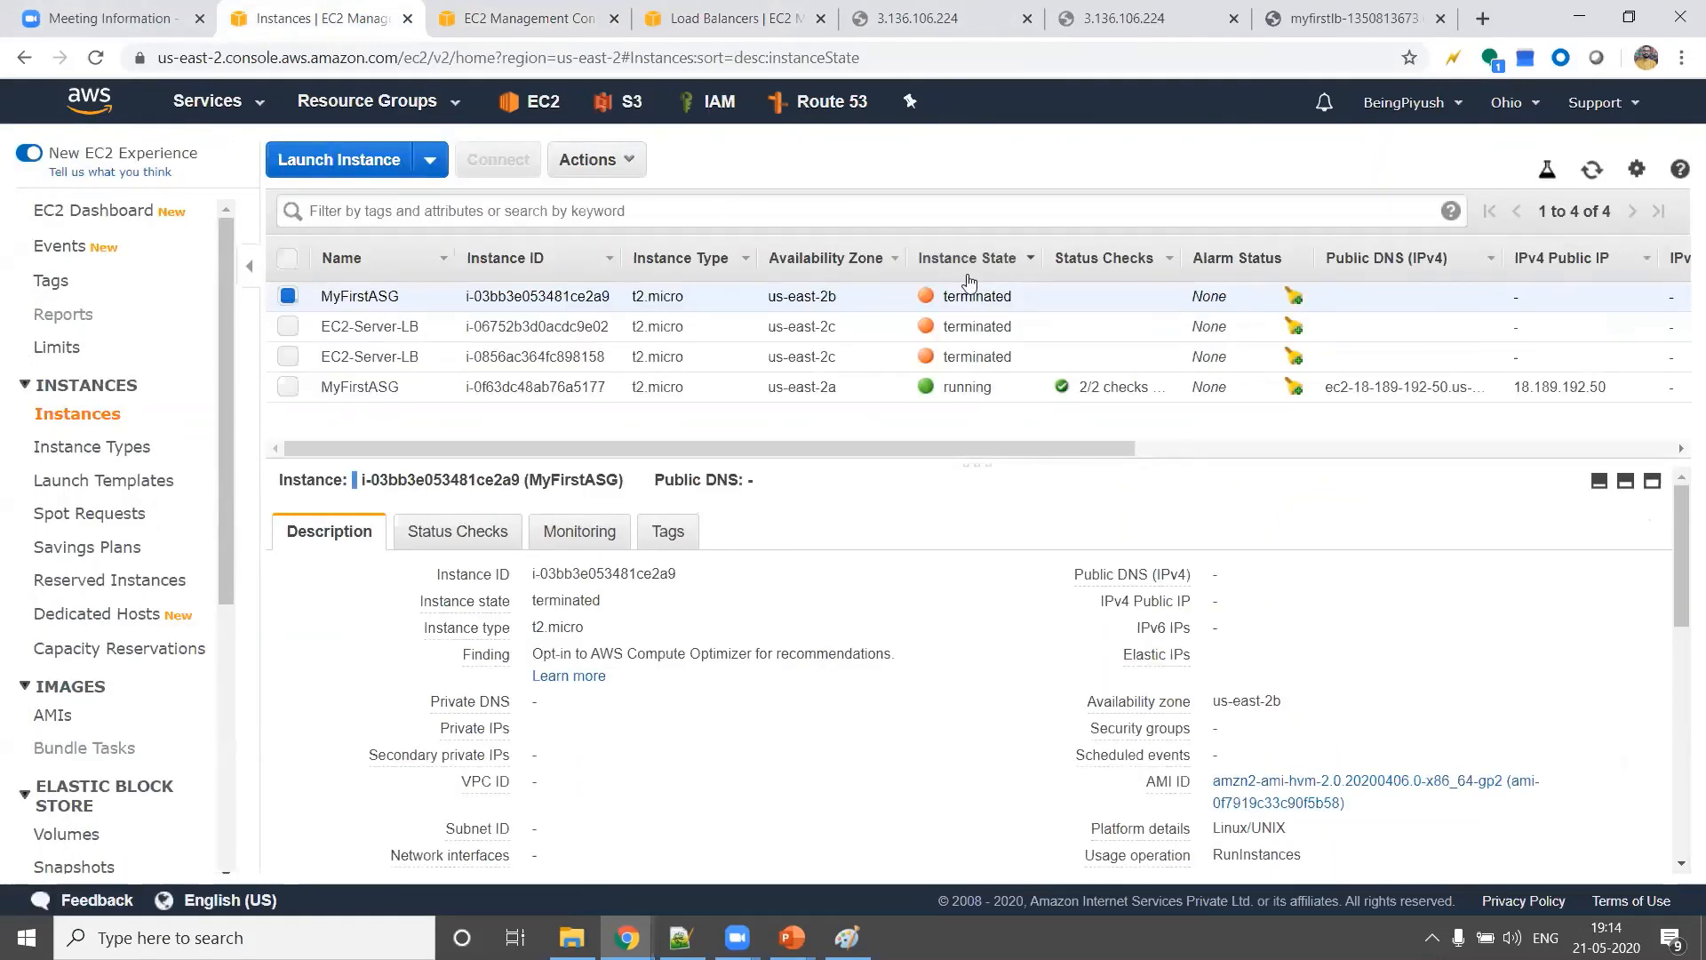
{"action": "left_click", "coordinate": [969, 272]}
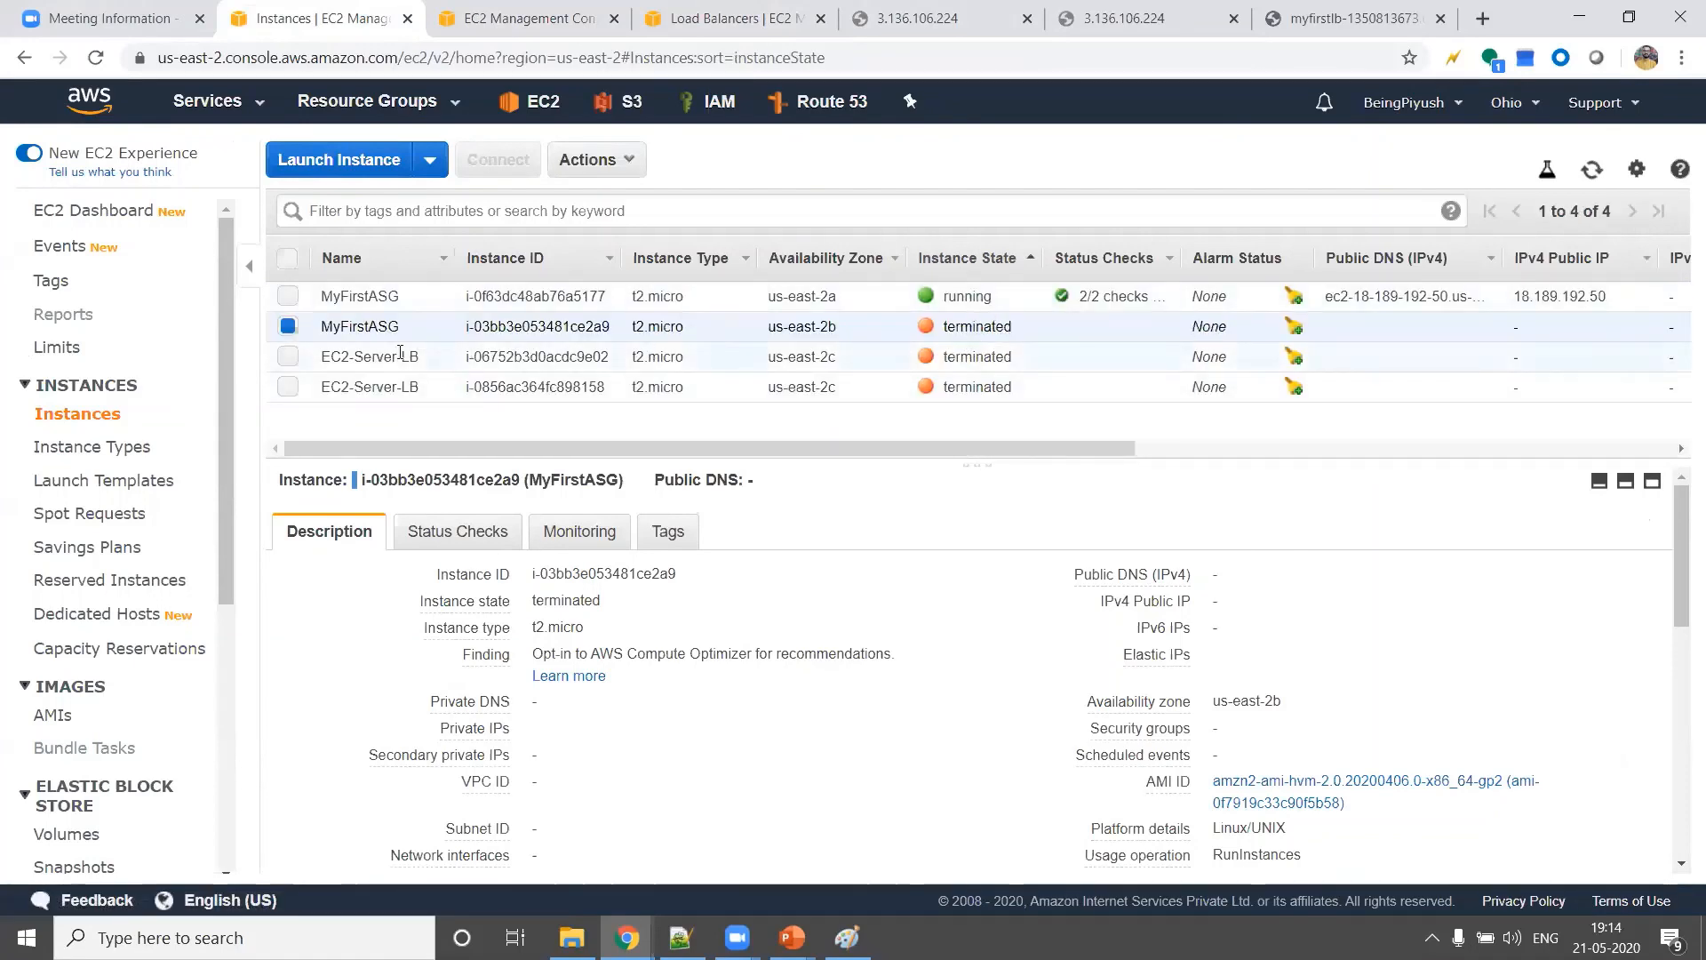
{"action": "left_click", "coordinate": [1591, 174]}
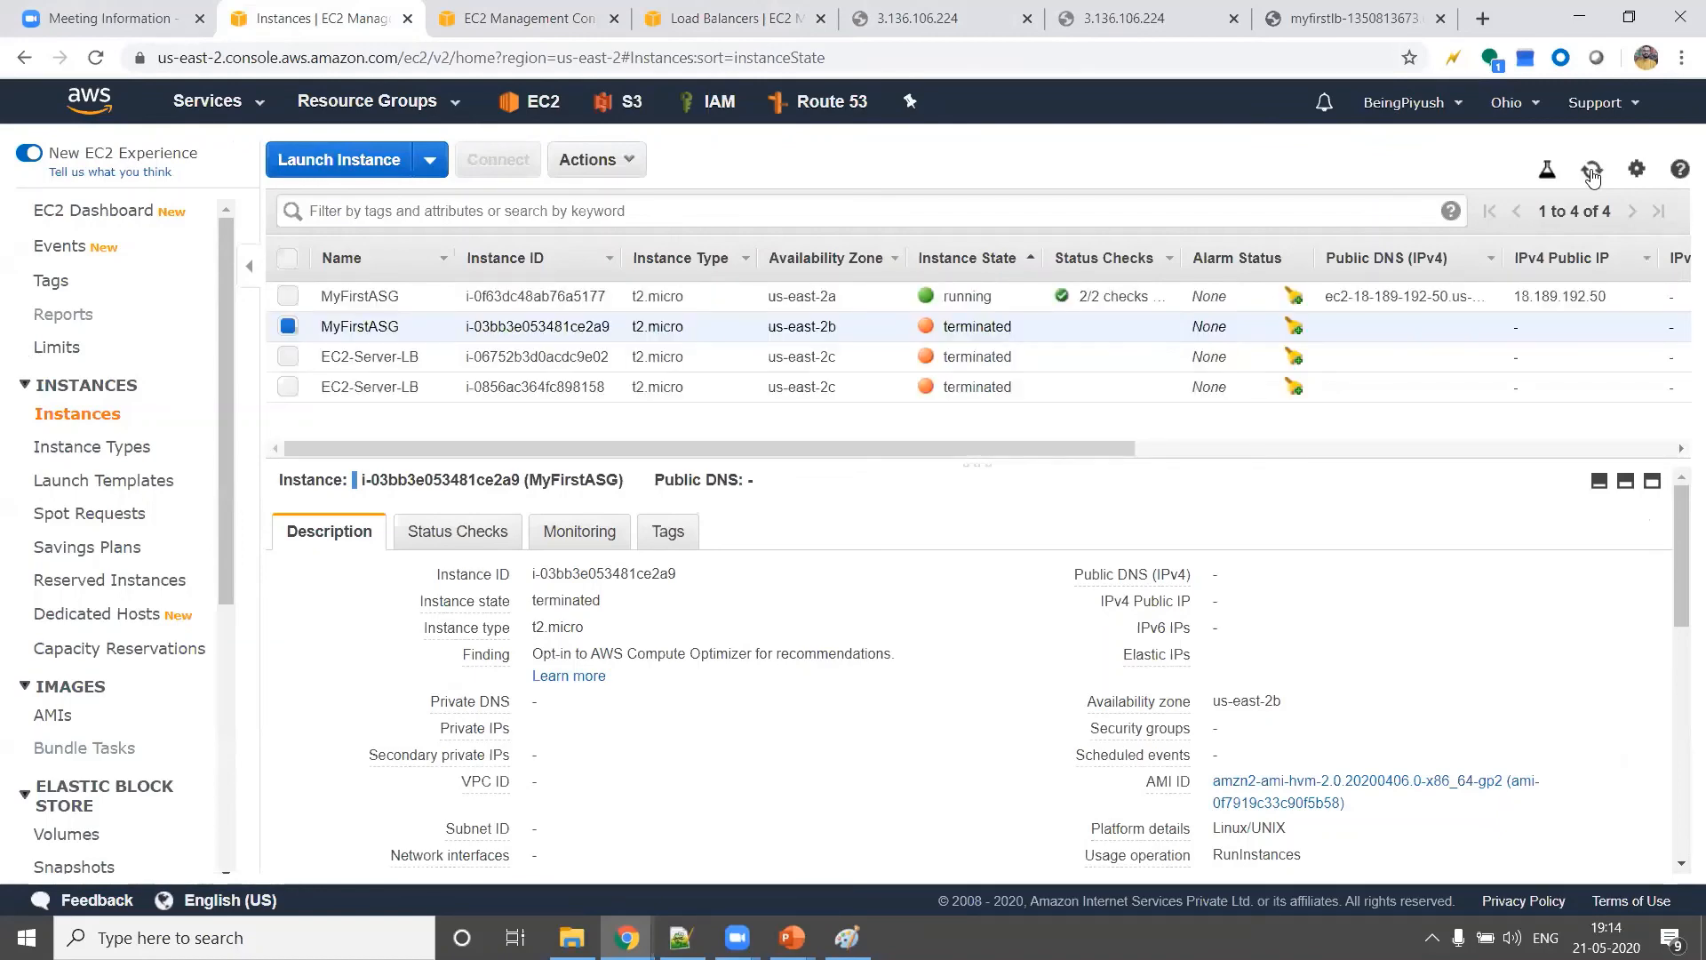
Refresh MyFirstASG's activity history and expand the entry for terminating the EC2 instance to read its cause
{"action": "left_click", "coordinate": [499, 19]}
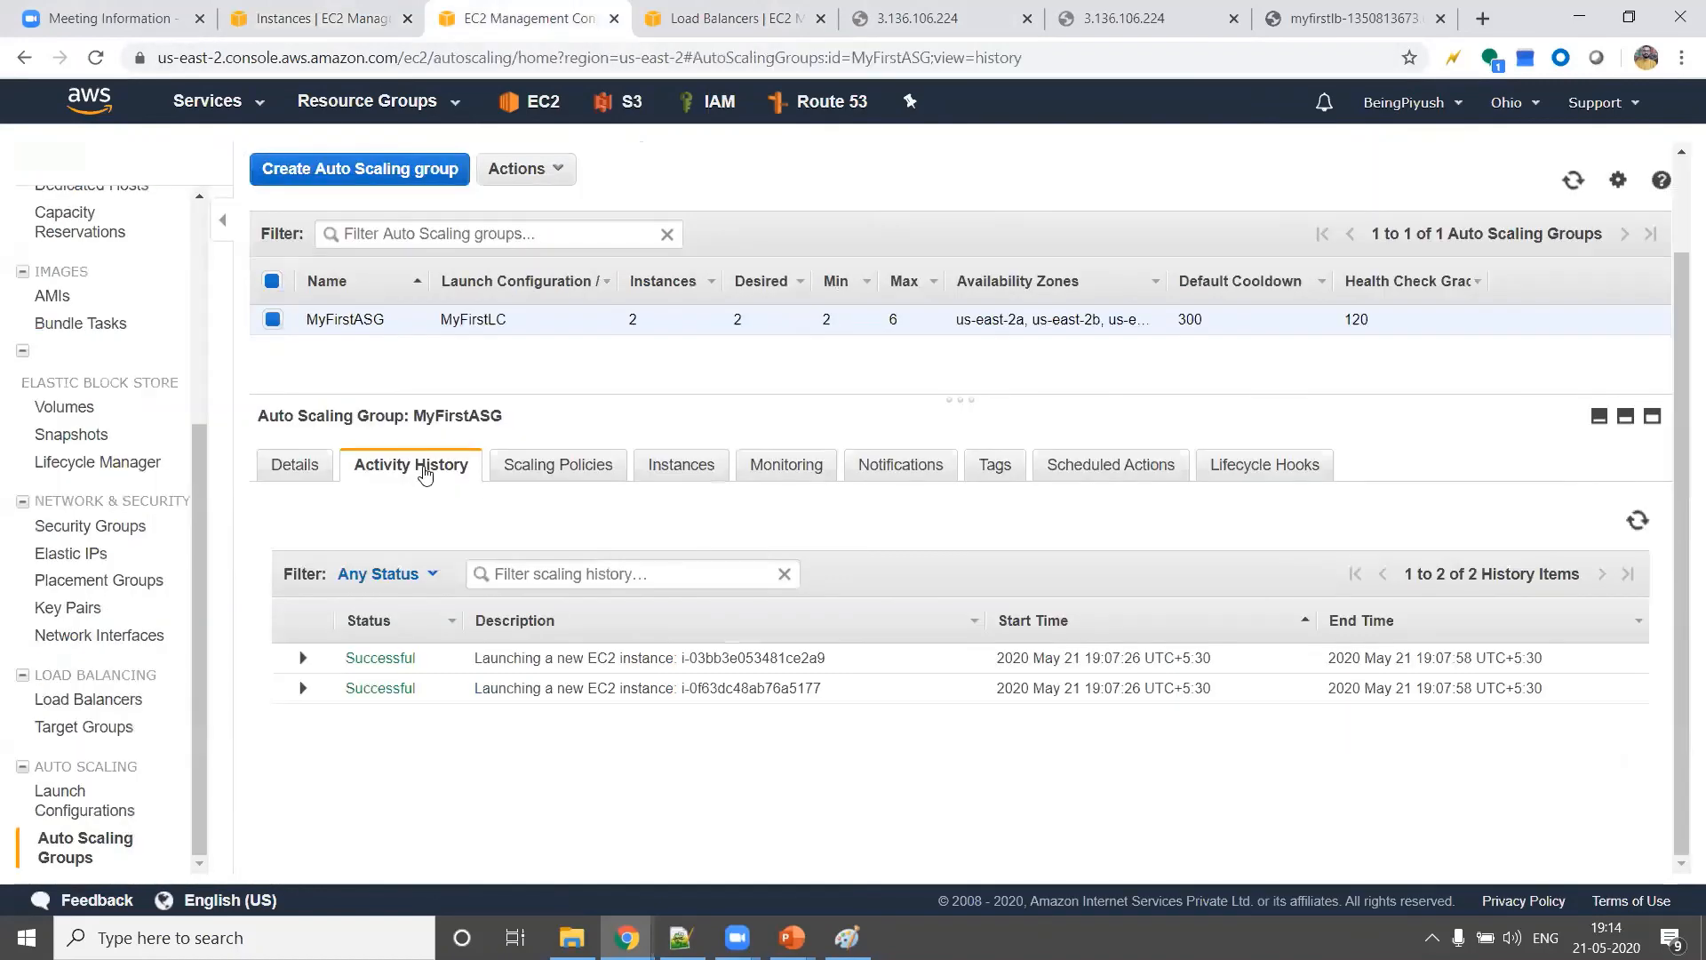
{"action": "left_click", "coordinate": [1636, 524]}
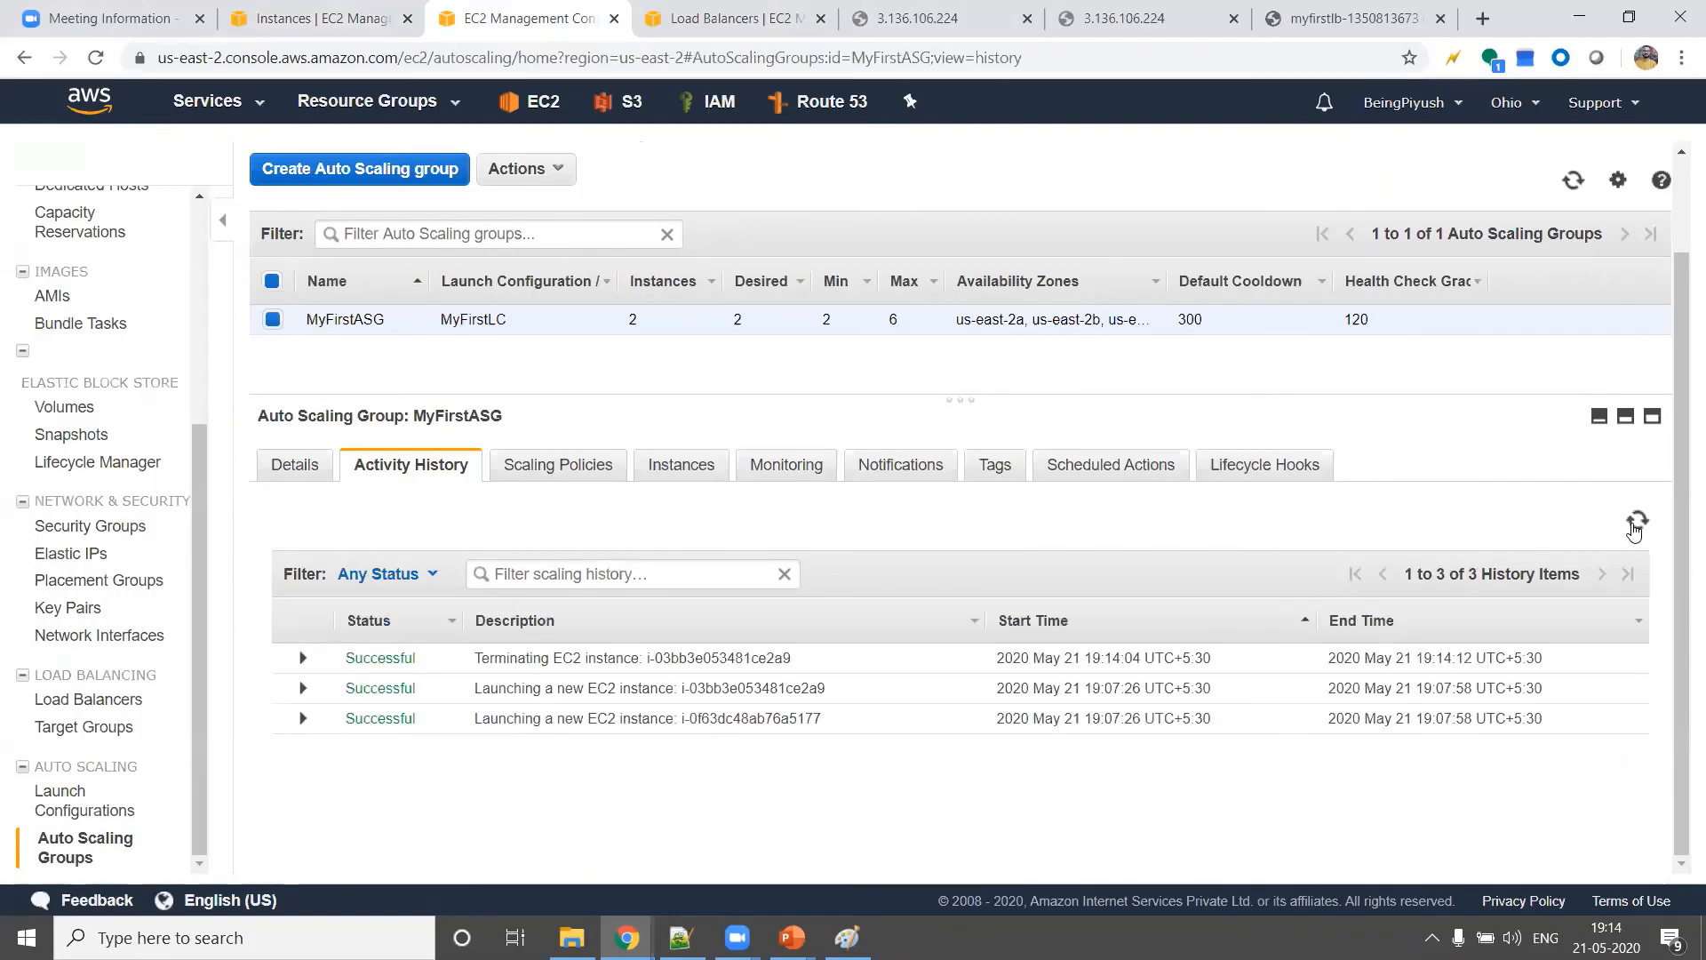
{"action": "triple_click", "coordinate": [517, 658]}
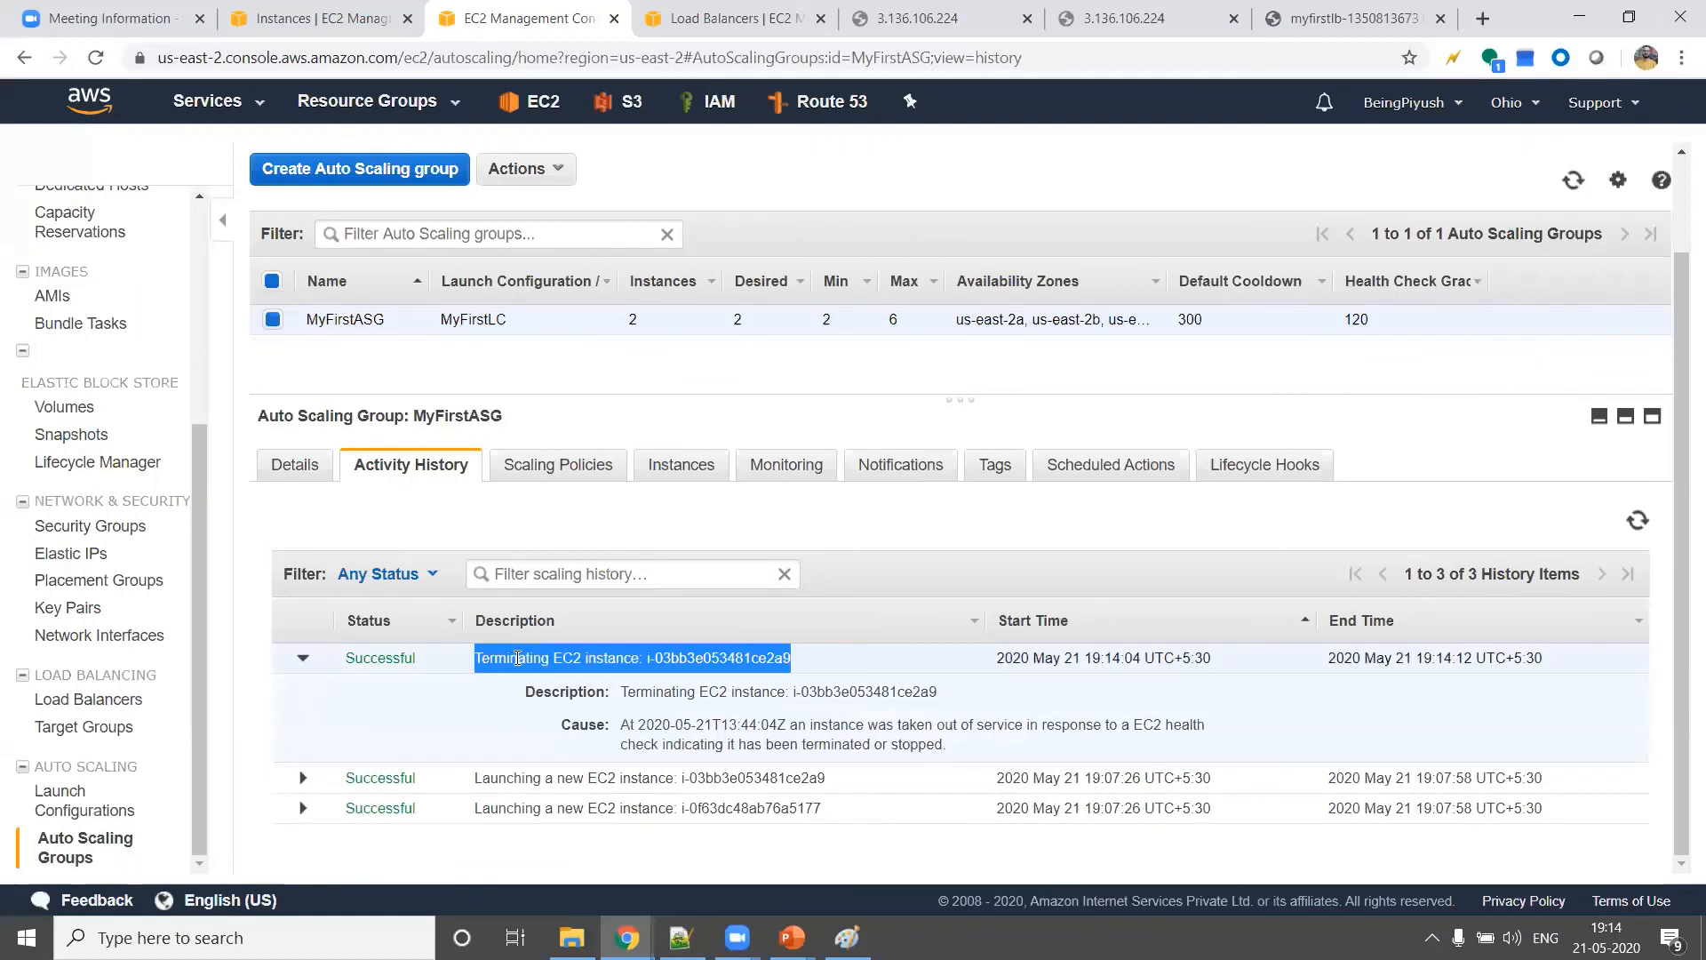
Refresh the EC2 instances list and MyFirstASG's activity history again to look for a replacement launch
{"action": "left_click", "coordinate": [312, 14]}
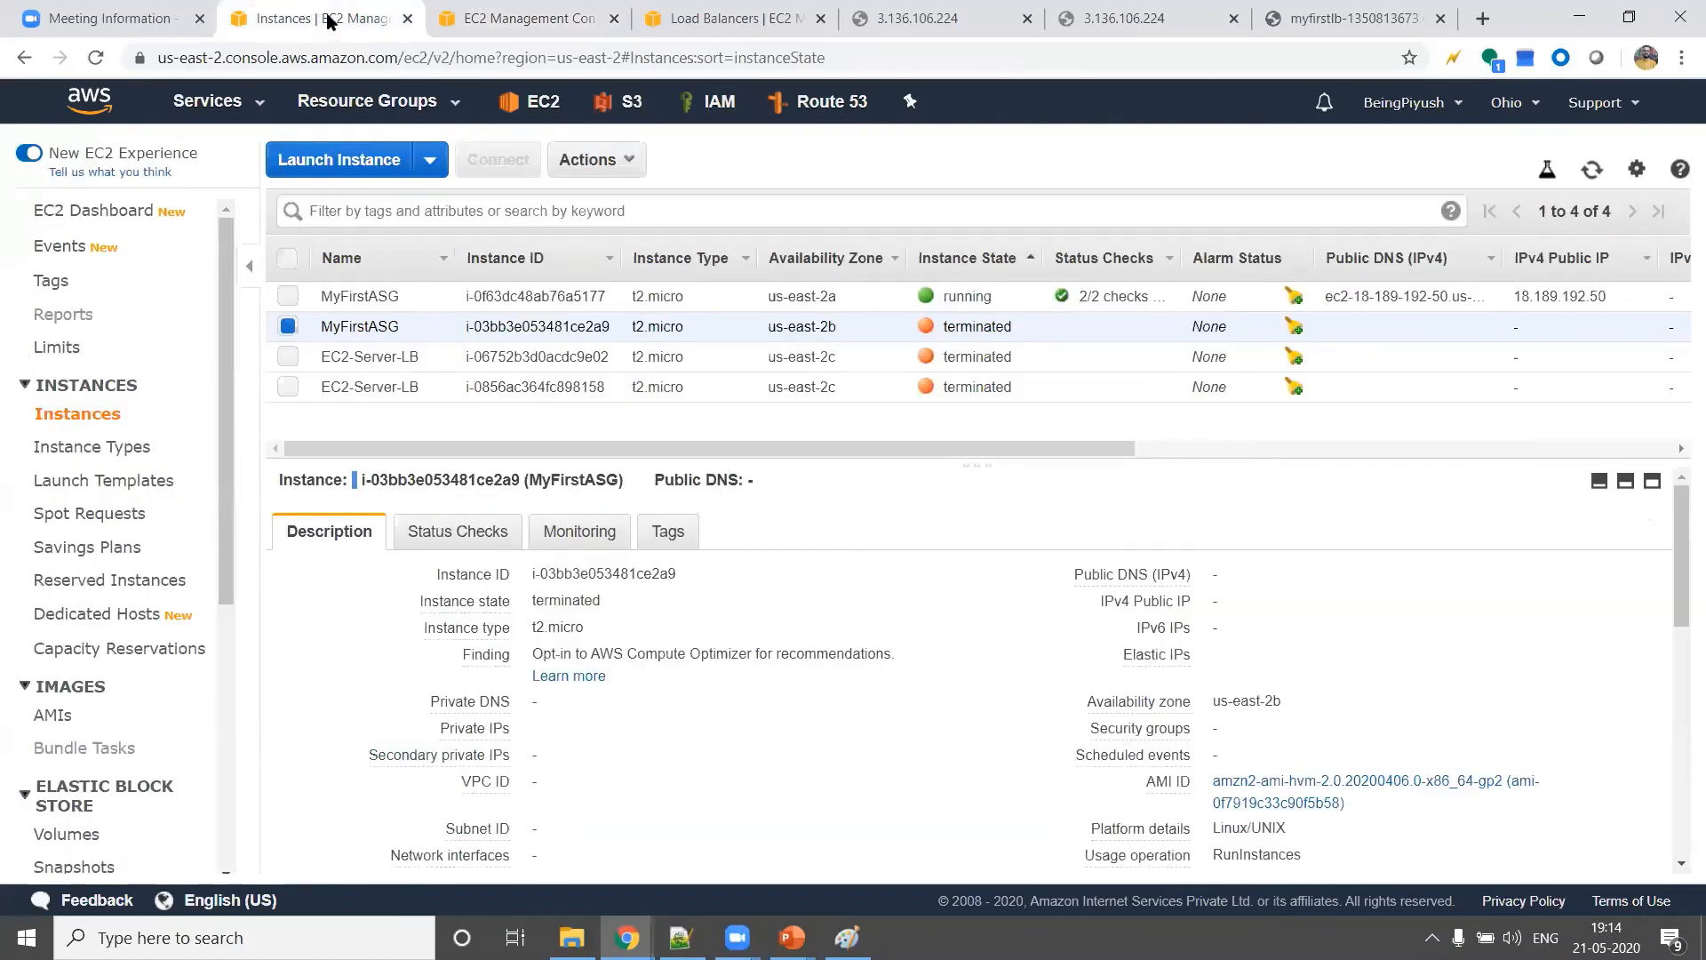
{"action": "left_click", "coordinate": [1590, 174]}
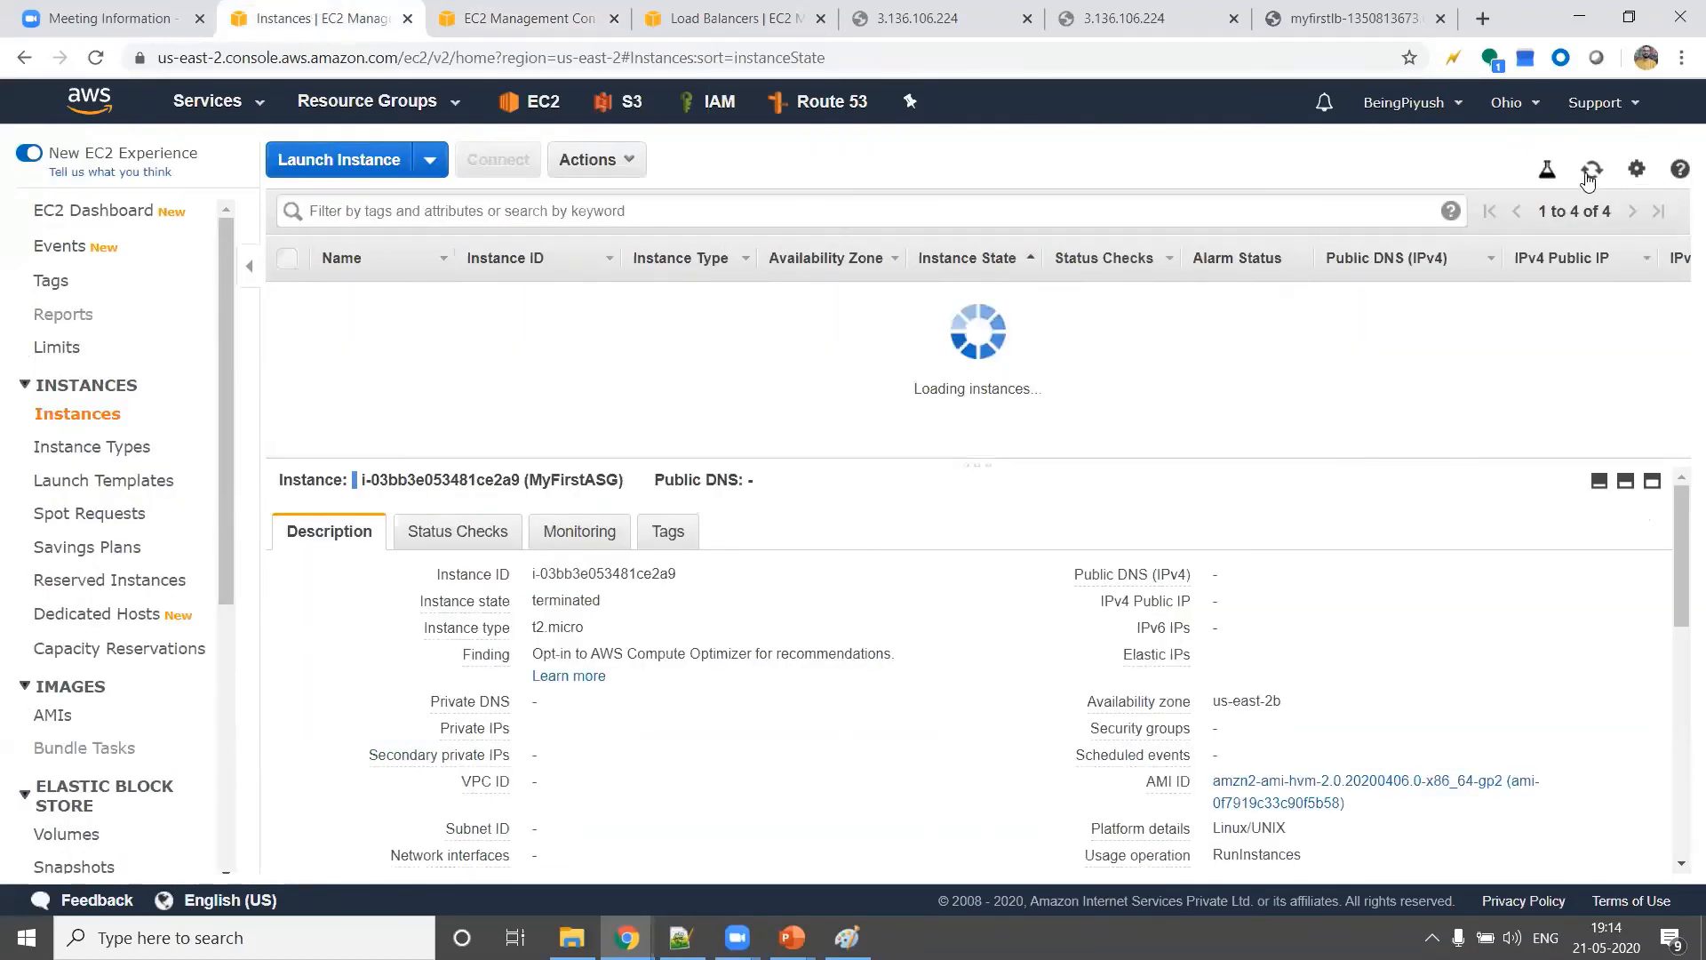
{"action": "left_click", "coordinate": [537, 27]}
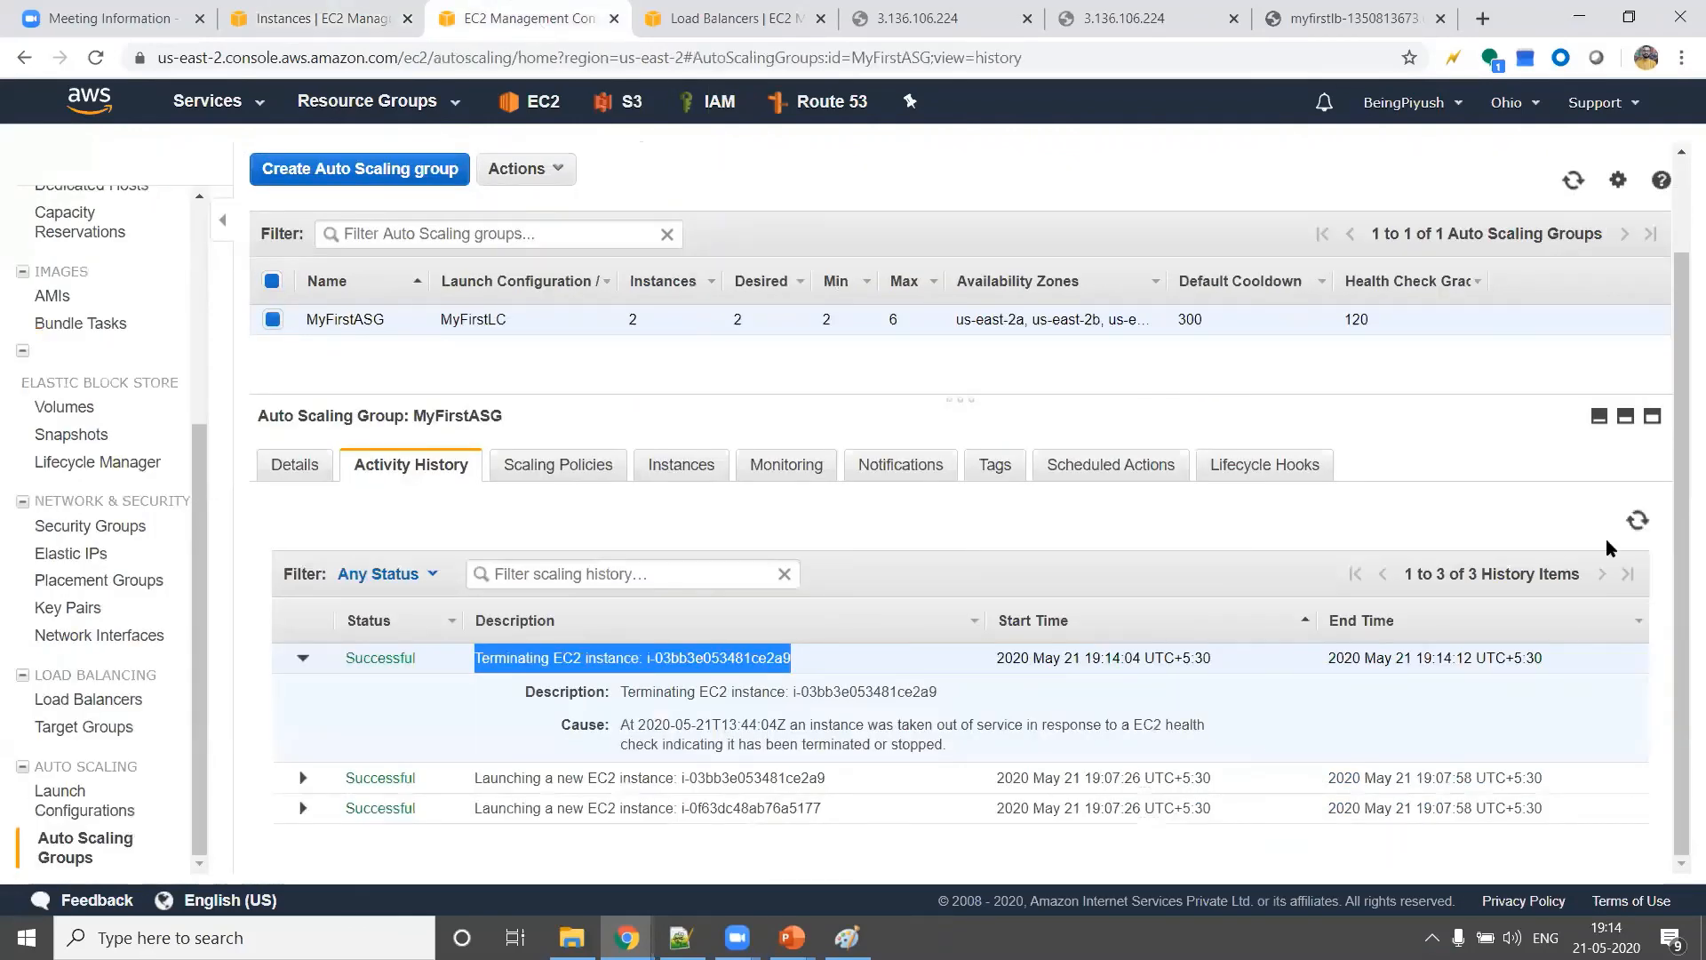
{"action": "left_click", "coordinate": [1635, 524]}
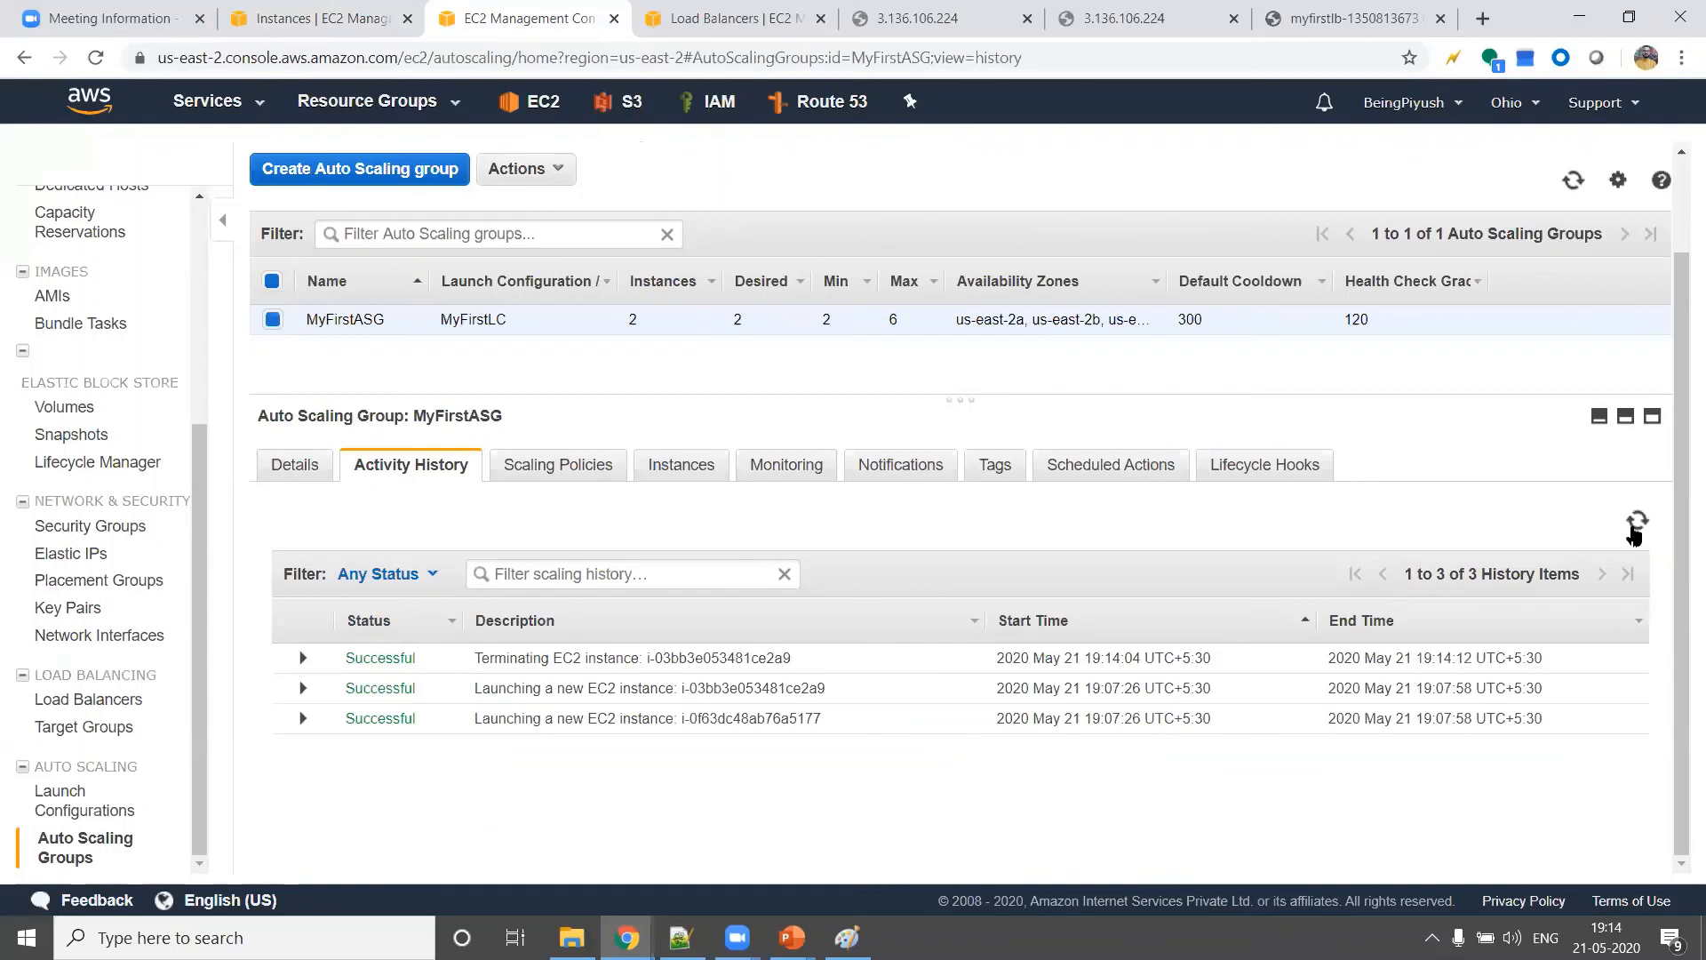
{"action": "left_click", "coordinate": [1636, 524]}
Refresh MyFirstASG's instances and check the replacement instance's lifecycle state, then return to the EC2 instances list
{"action": "left_click", "coordinate": [675, 471]}
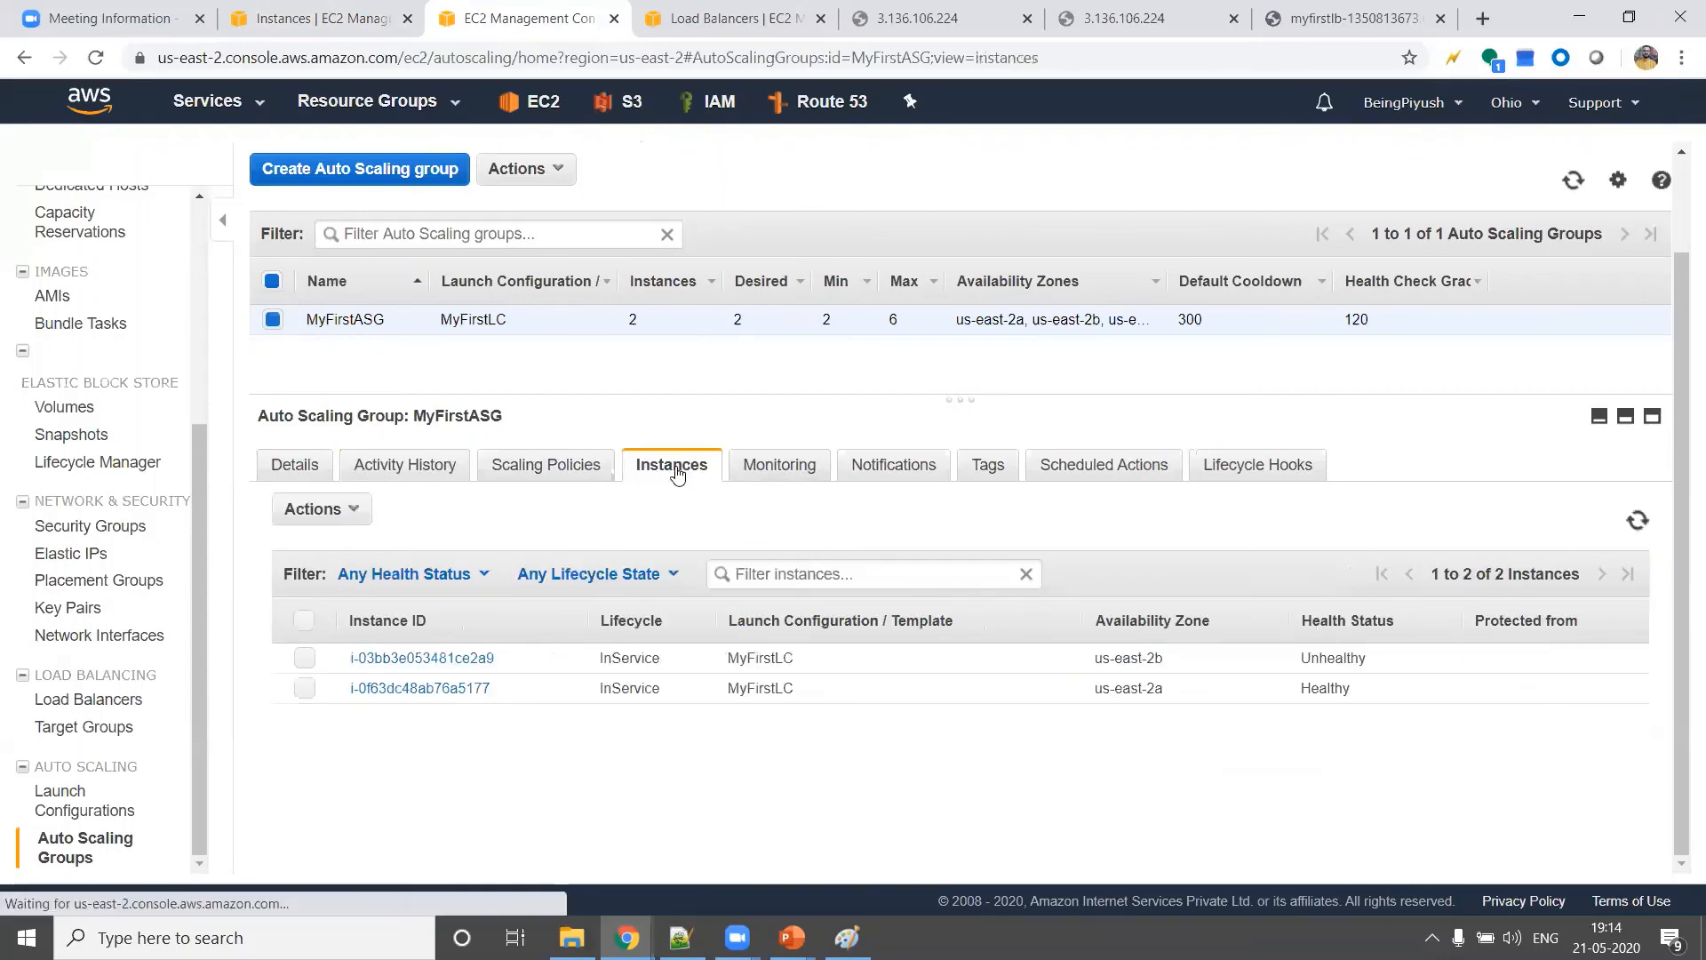
{"action": "left_click", "coordinate": [1636, 524]}
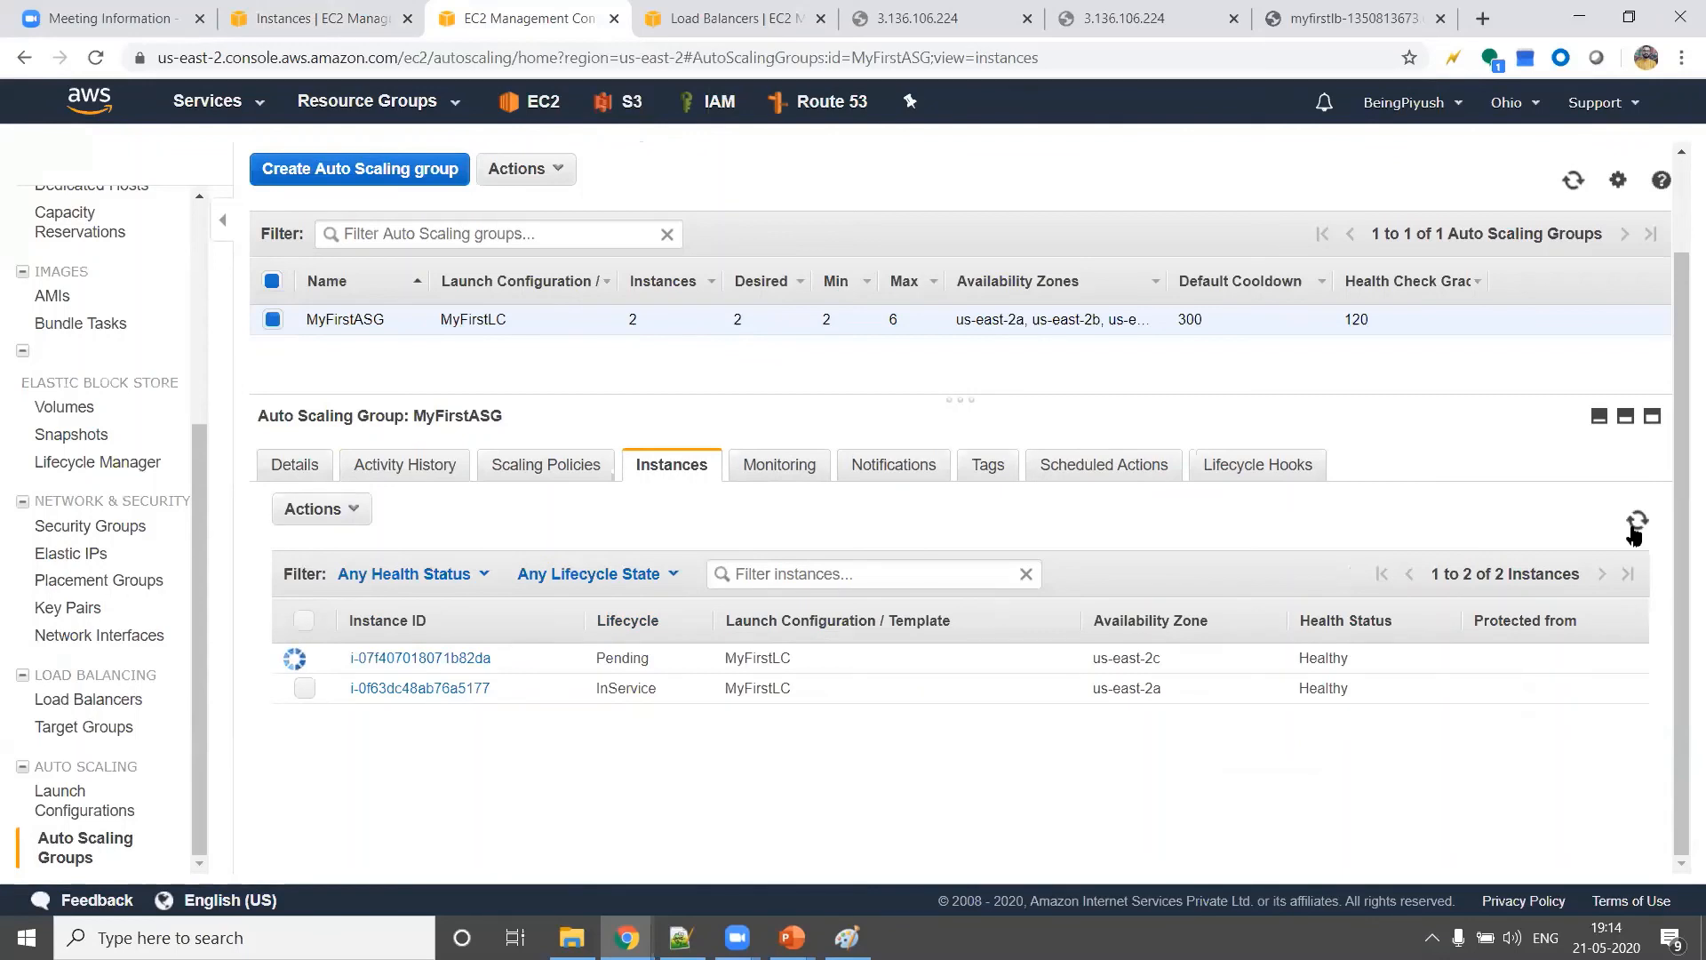
{"action": "double_click", "coordinate": [631, 661]}
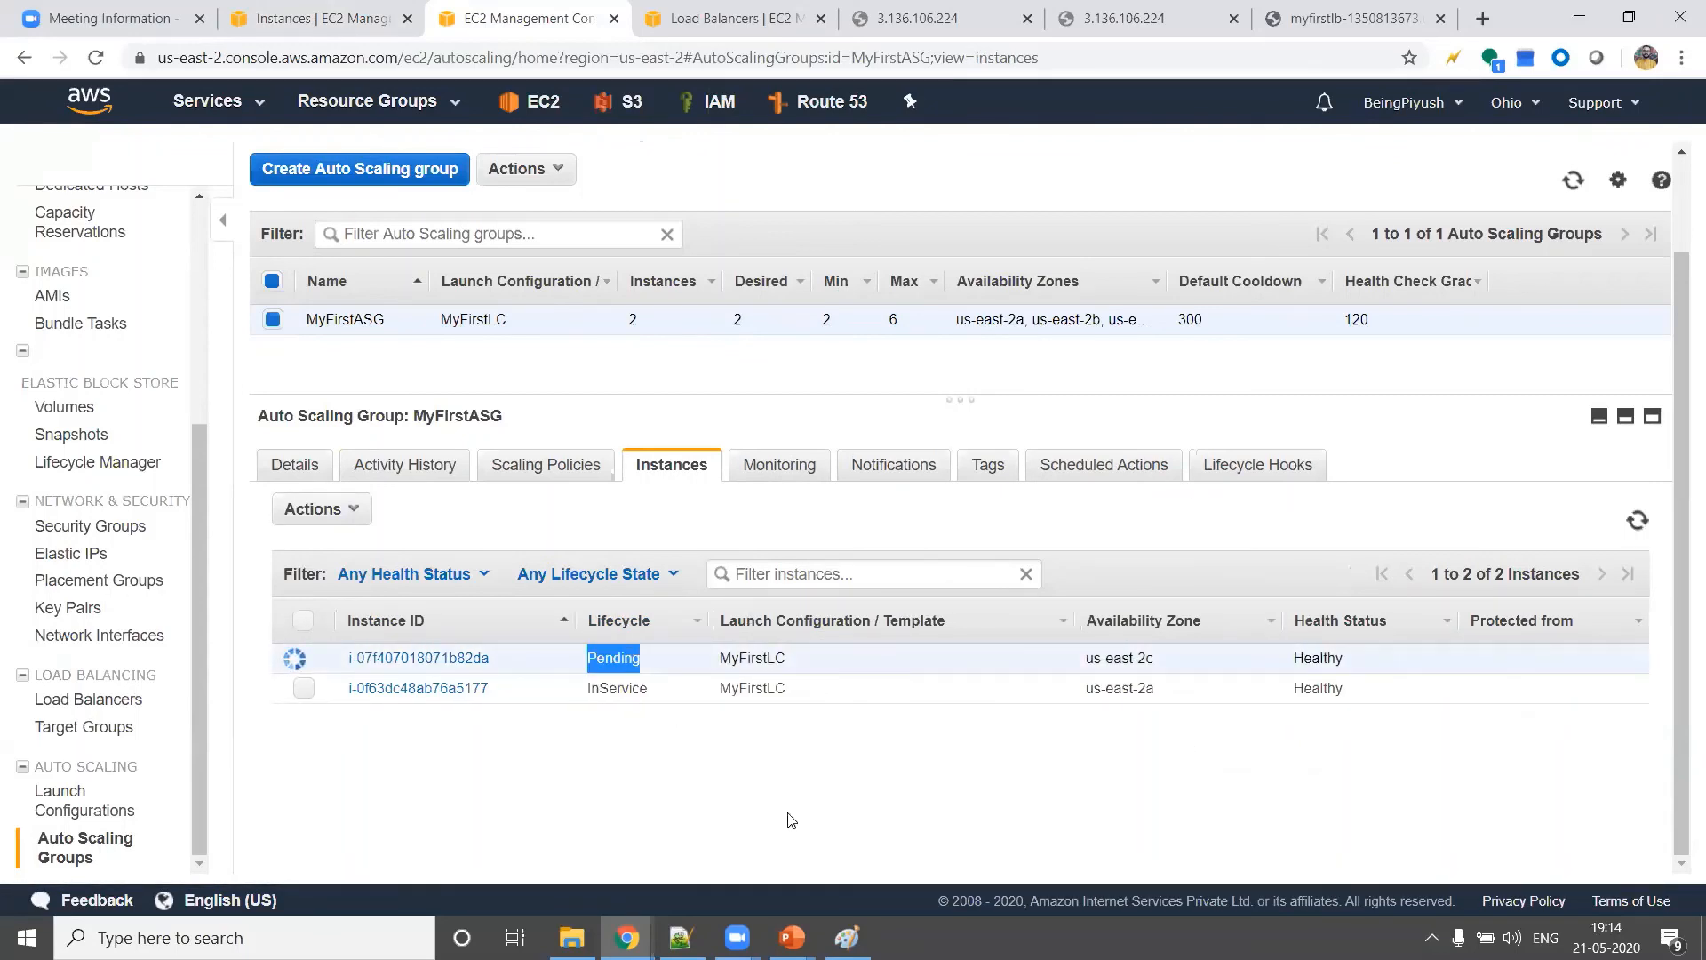
{"action": "left_click", "coordinate": [313, 21]}
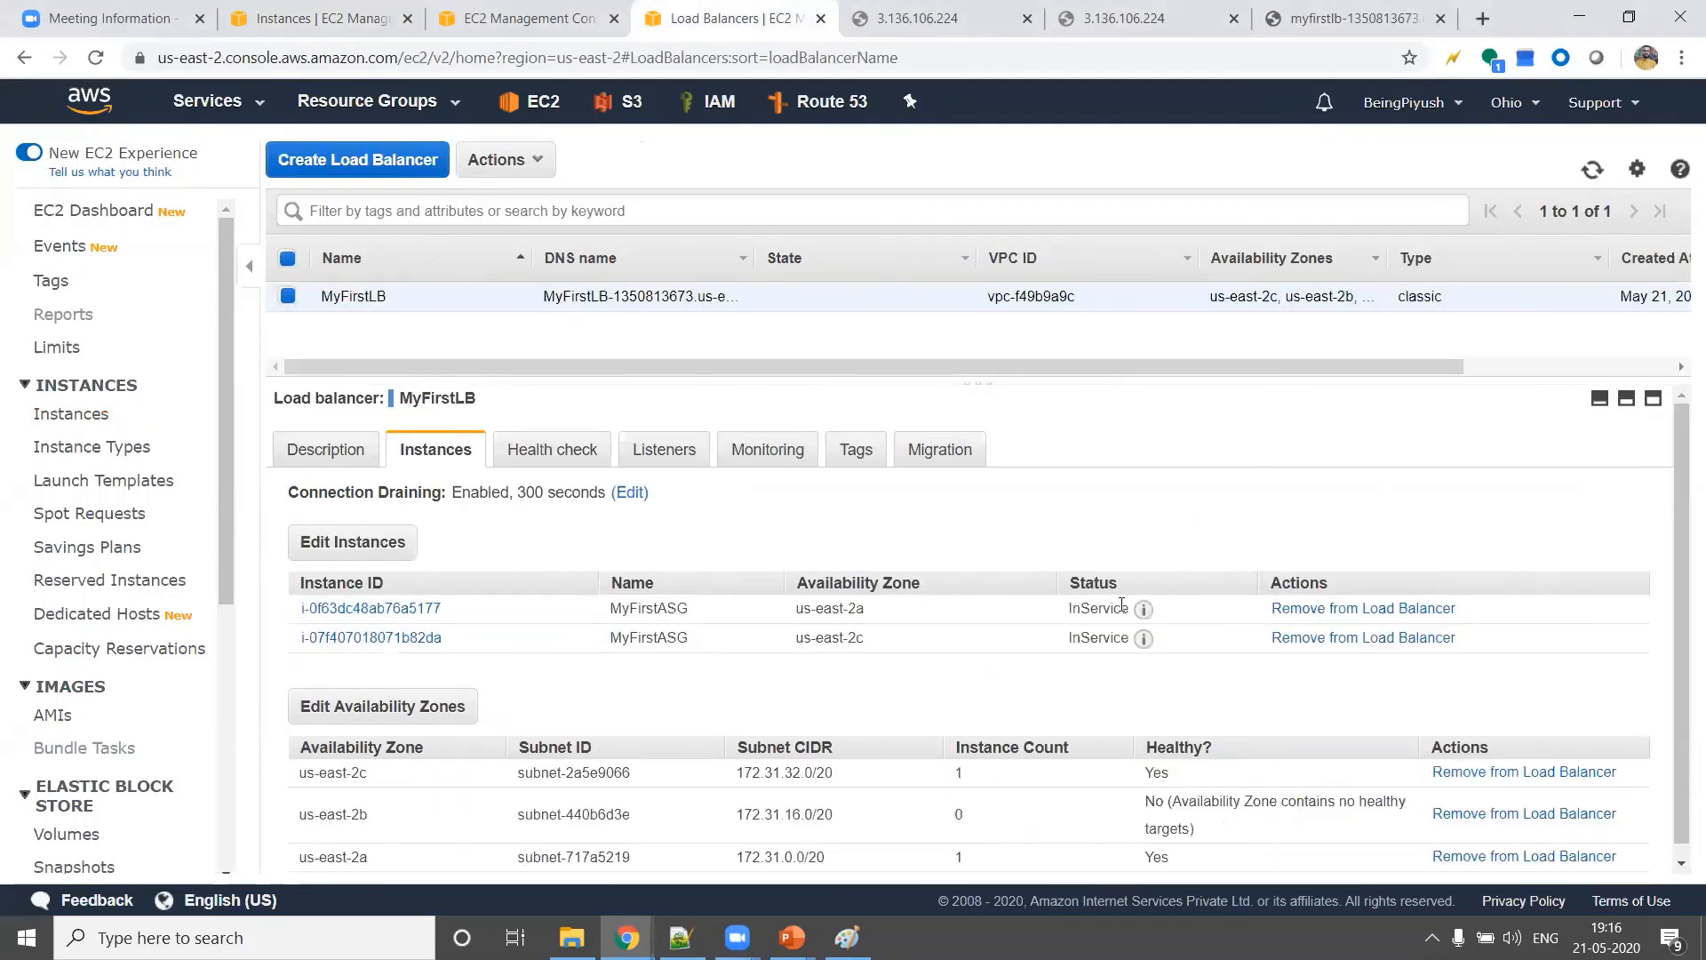
Reload the web page at MyFirstLB's DNS address to test it, then close the two 3.136.106.224 pages
{"action": "left_click", "coordinate": [1333, 10]}
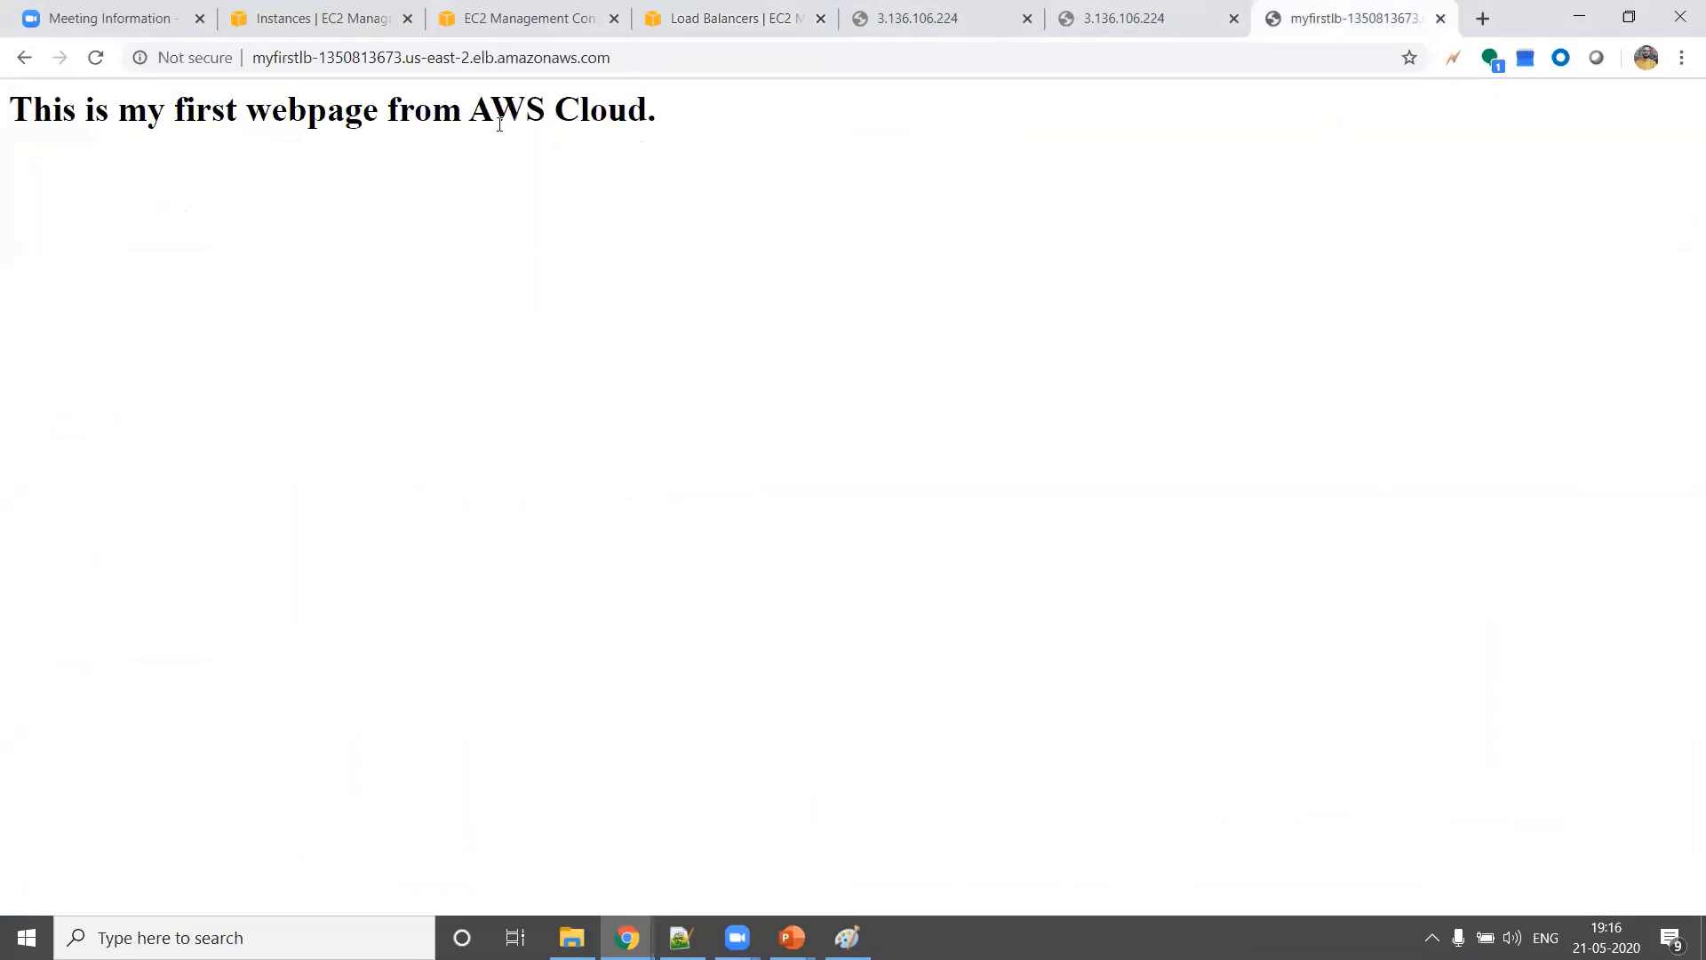
{"action": "left_click", "coordinate": [99, 60]}
{"action": "left_click", "coordinate": [97, 59]}
{"action": "left_click", "coordinate": [1028, 17]}
{"action": "left_click", "coordinate": [1028, 18]}
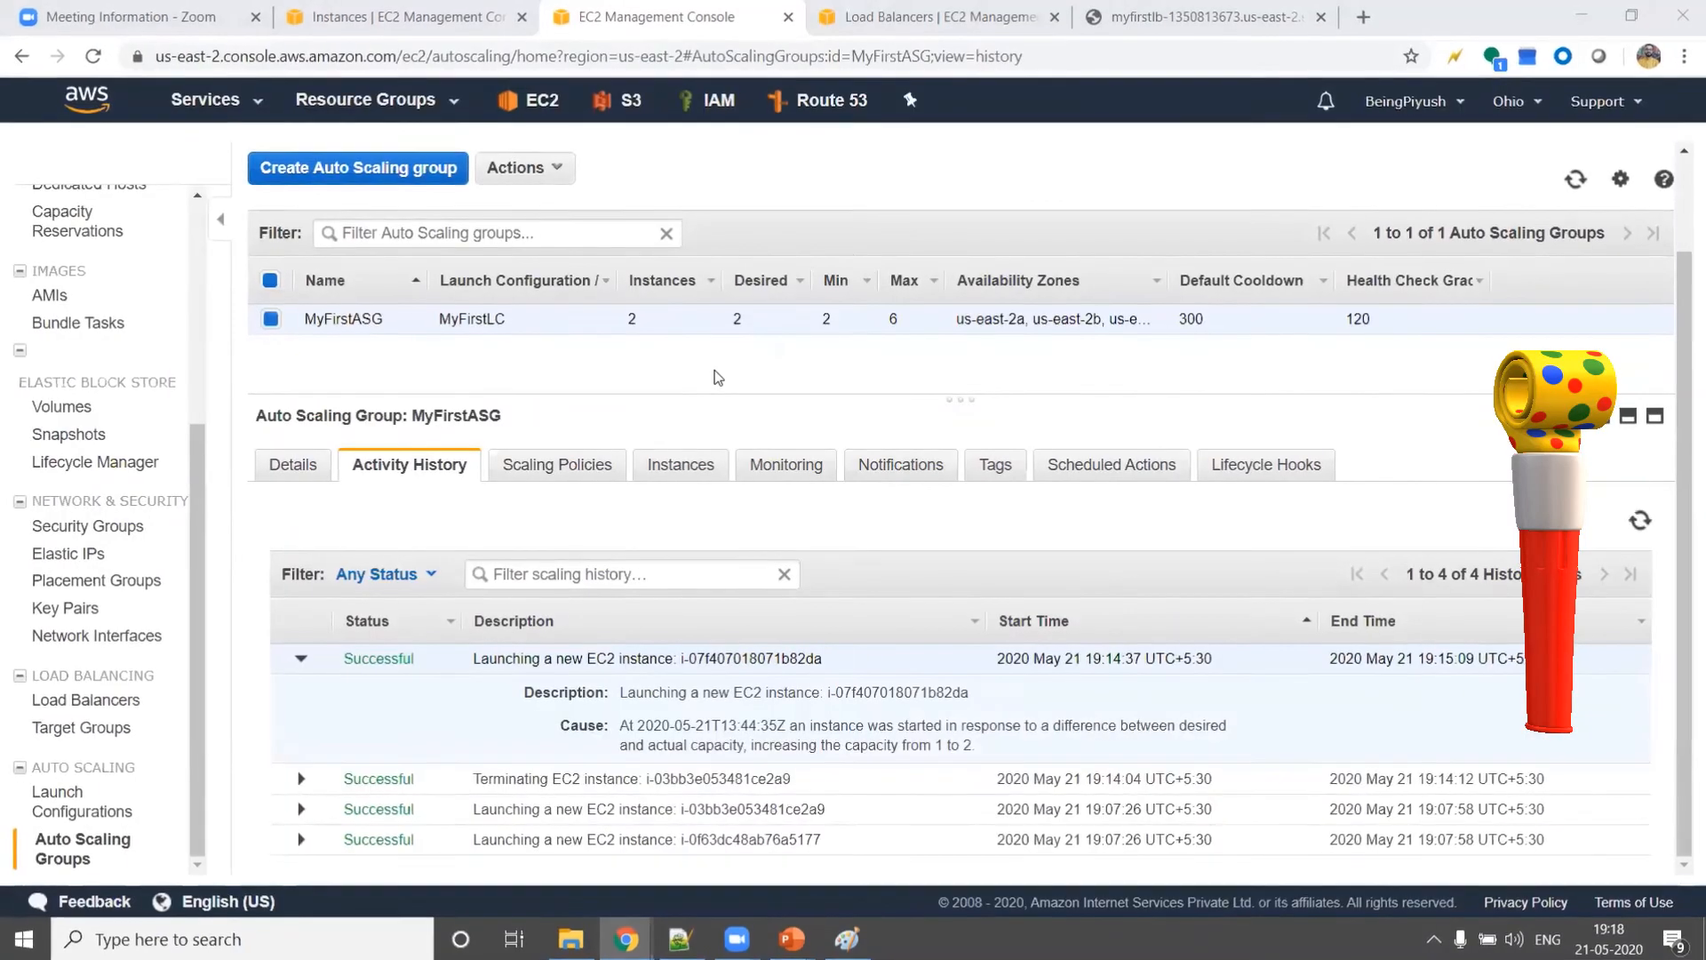